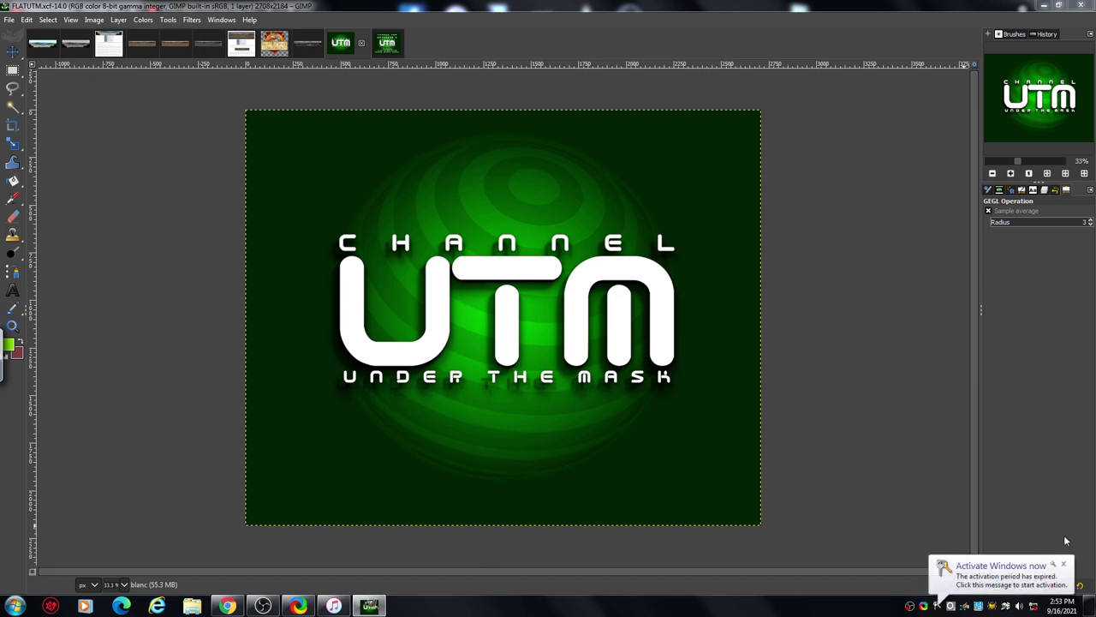
Dismiss the Windows activation notice and bring iTunes in front of GIMP.
{"action": "left_click", "coordinate": [1064, 565]}
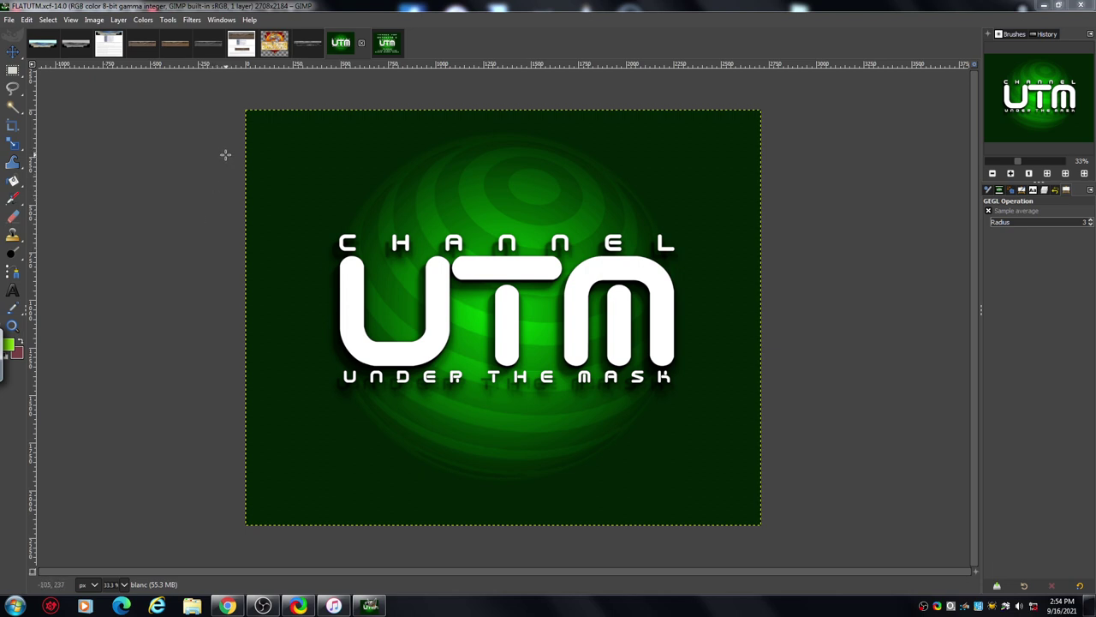
{"action": "left_click", "coordinate": [334, 606]}
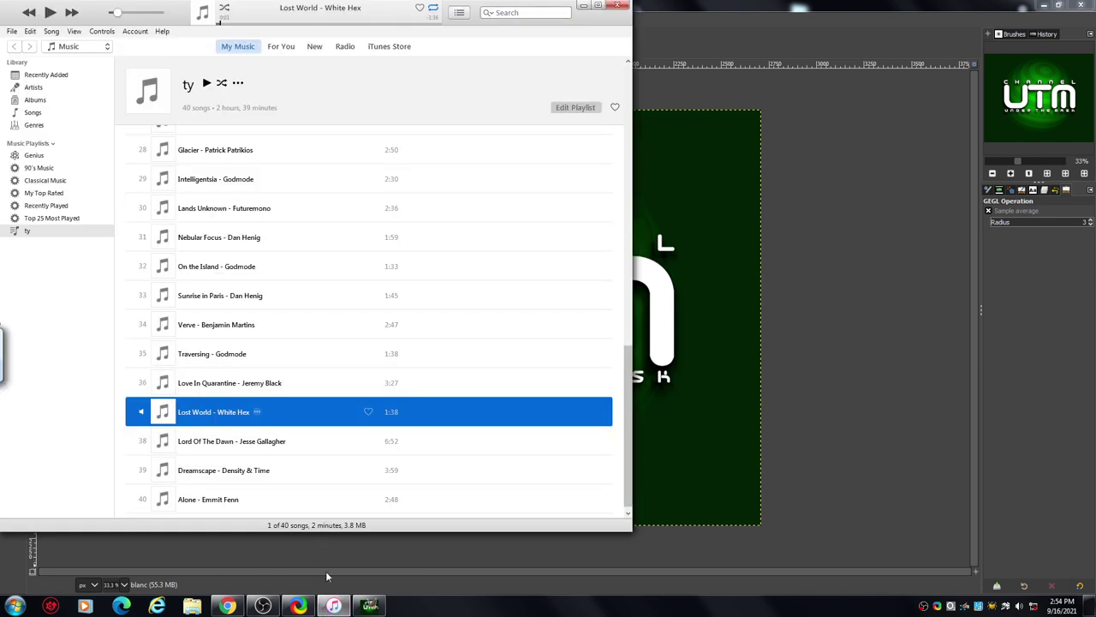
Play the 'Lost World' track in iTunes, then minimize iTunes to reveal GIMP.
{"action": "left_click", "coordinate": [49, 13]}
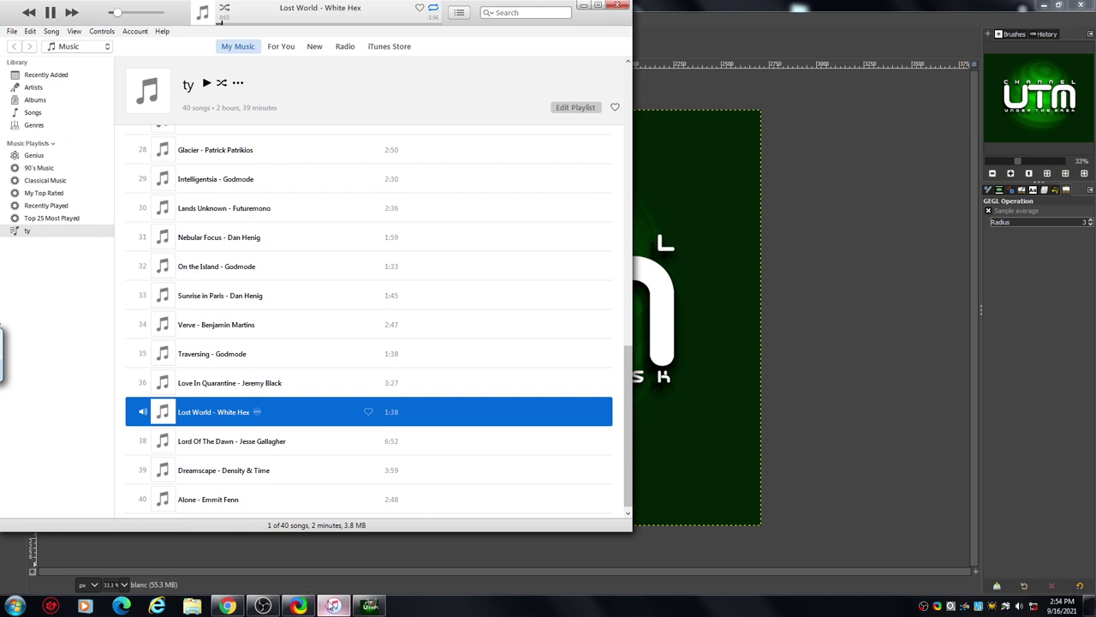
{"action": "left_click", "coordinate": [333, 606]}
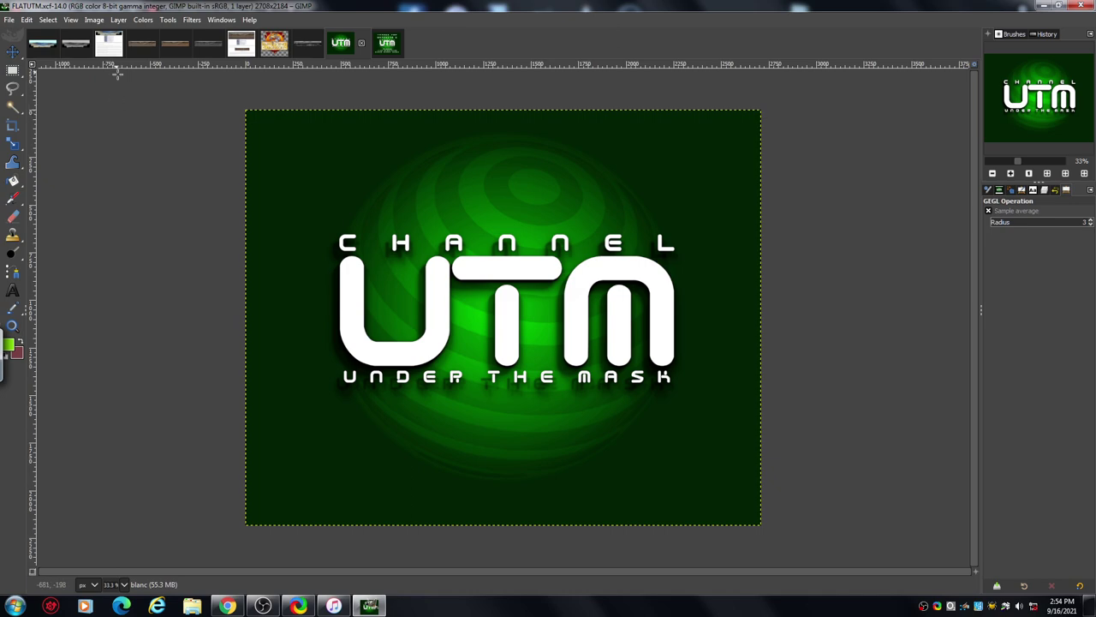
Switch to the PIA13795 MARS CUR.xcf web-page screenshot image.
{"action": "left_click", "coordinate": [110, 47]}
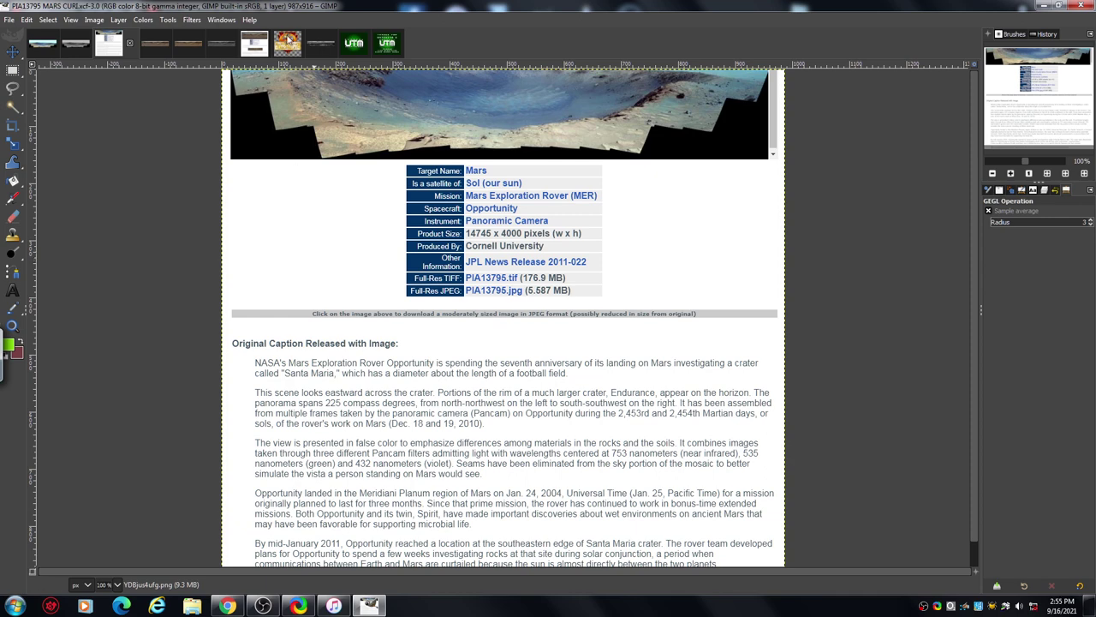
{"action": "left_click", "coordinate": [288, 43]}
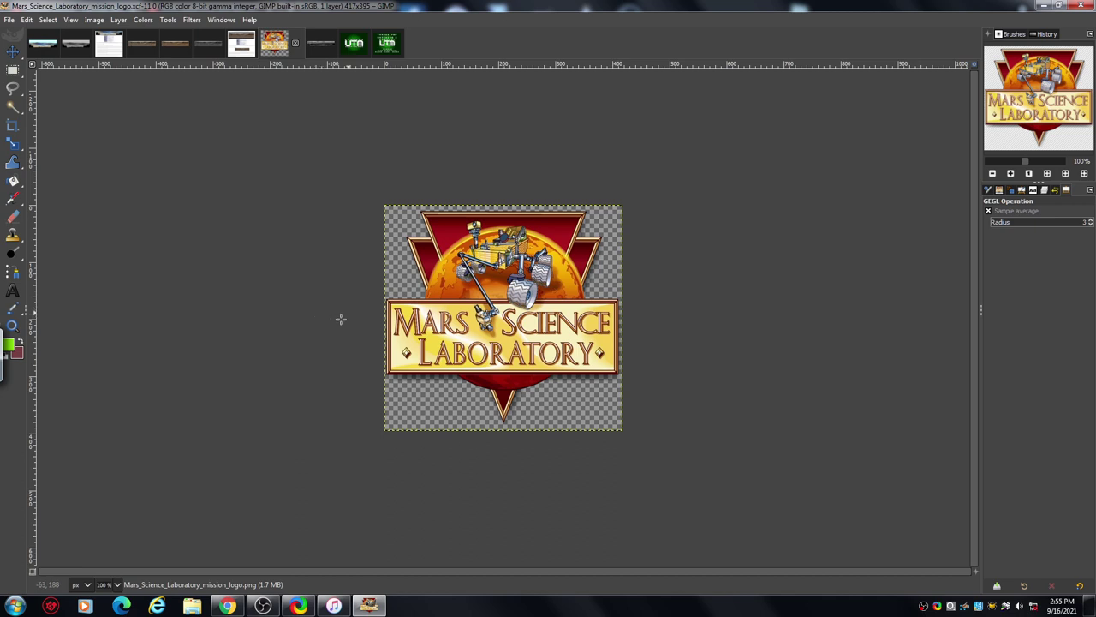
{"action": "left_click", "coordinate": [1010, 174]}
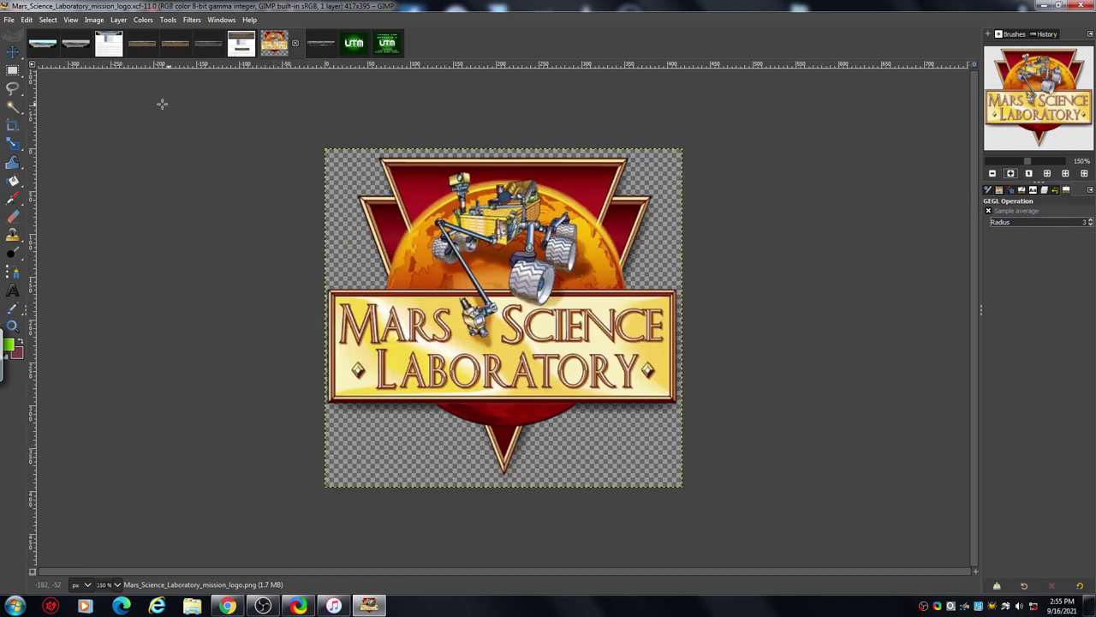
{"action": "left_click", "coordinate": [109, 44]}
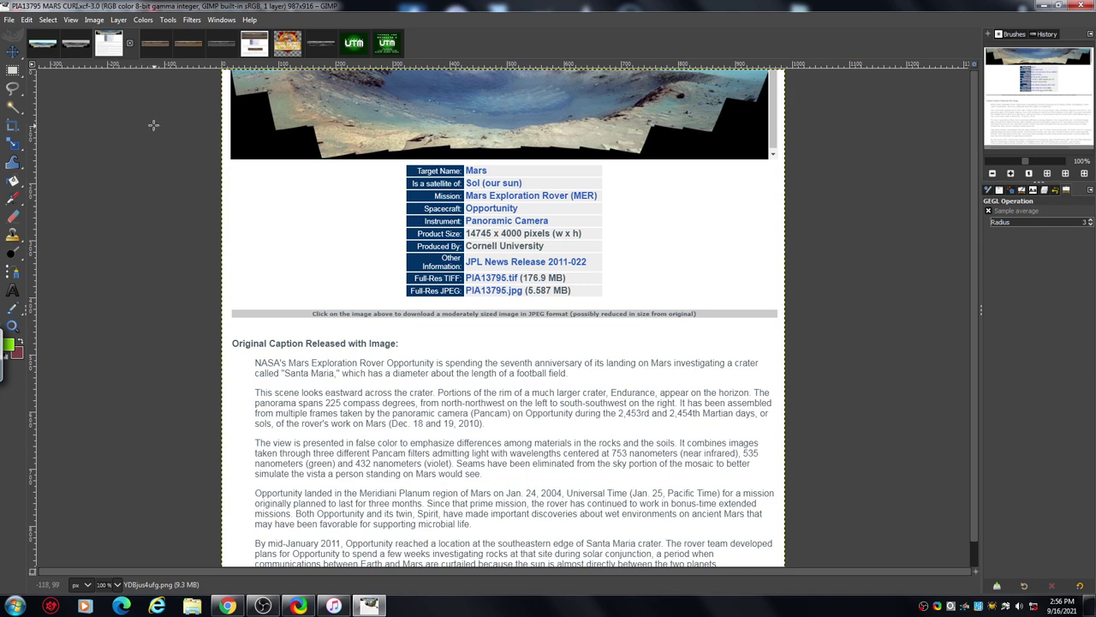
Switch to the 14745×4000 Santa Maria crater RAW panorama image.
{"action": "left_click", "coordinate": [38, 48]}
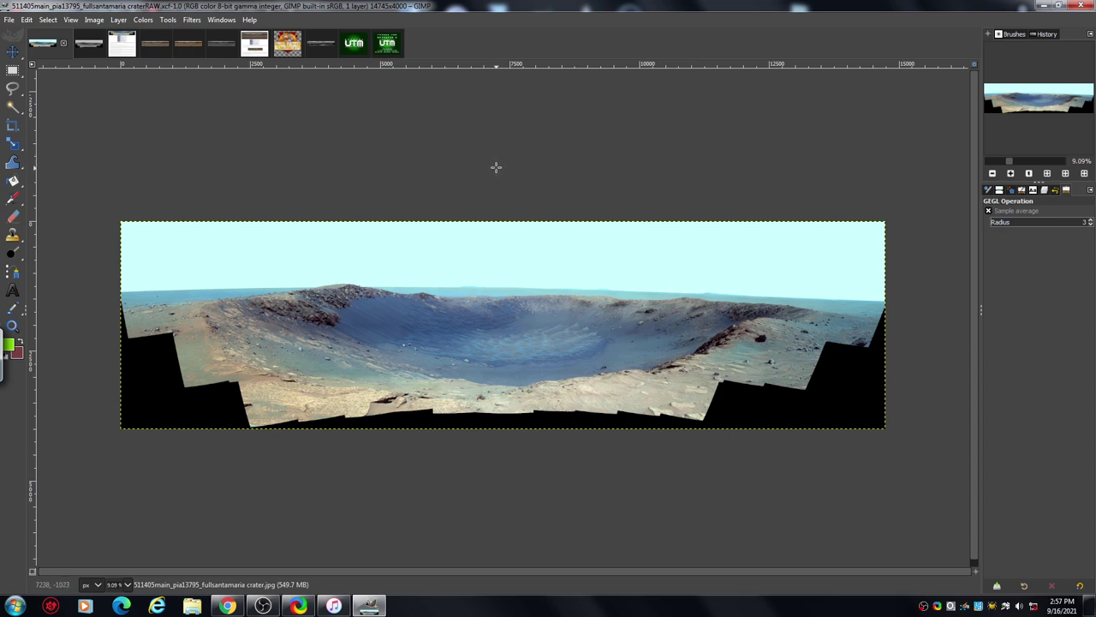
Zoom the crater panorama to 50% and scroll left to the rocky crater wall.
{"action": "left_click", "coordinate": [1011, 174]}
{"action": "left_click", "coordinate": [1010, 174]}
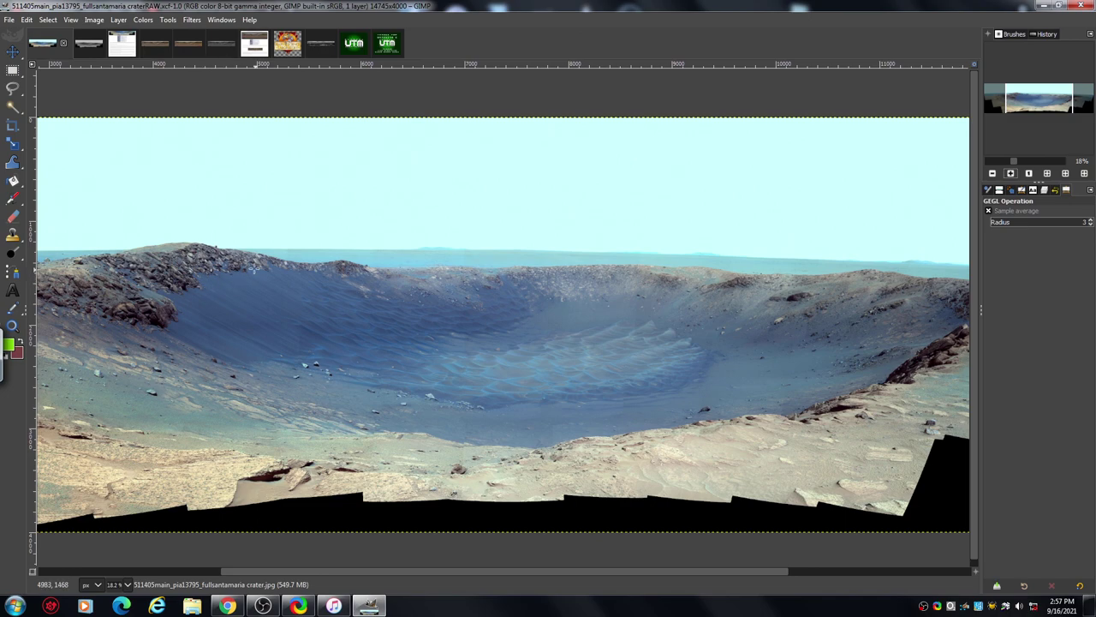
{"action": "left_click", "coordinate": [1011, 173]}
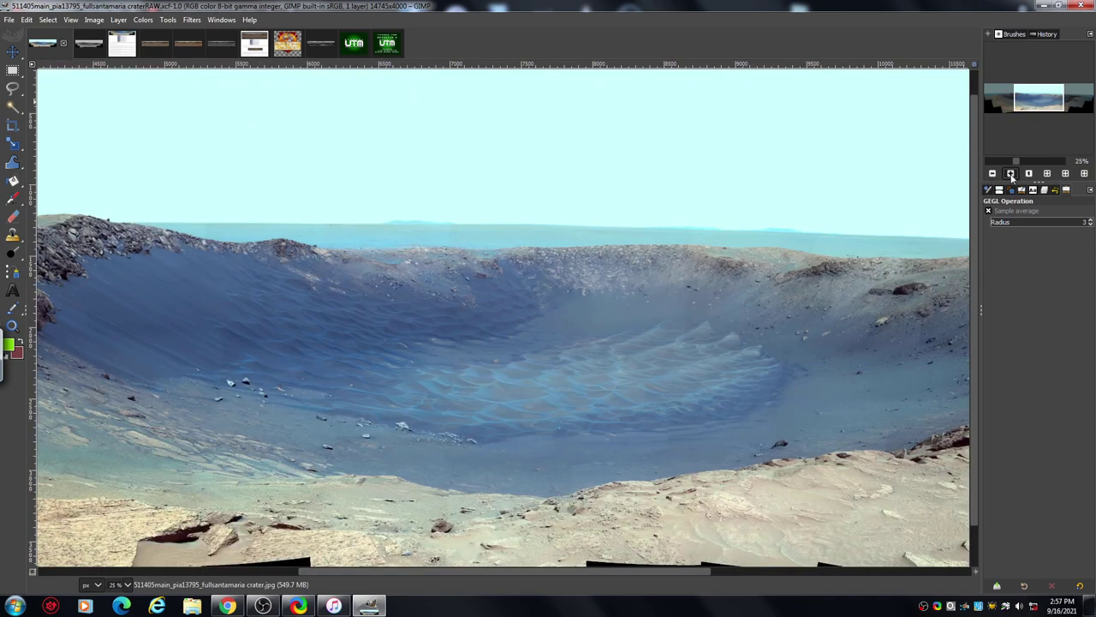
{"action": "left_click", "coordinate": [1011, 173]}
{"action": "left_click", "coordinate": [1011, 174]}
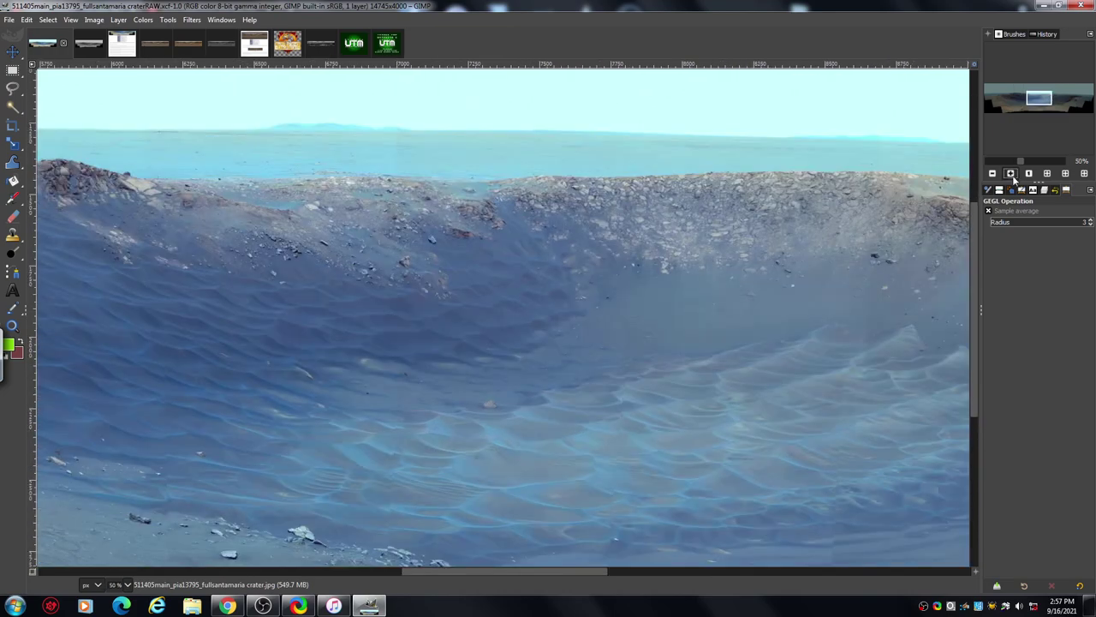
{"action": "left_click_drag", "start_coordinate": [552, 572], "coordinate": [312, 582]}
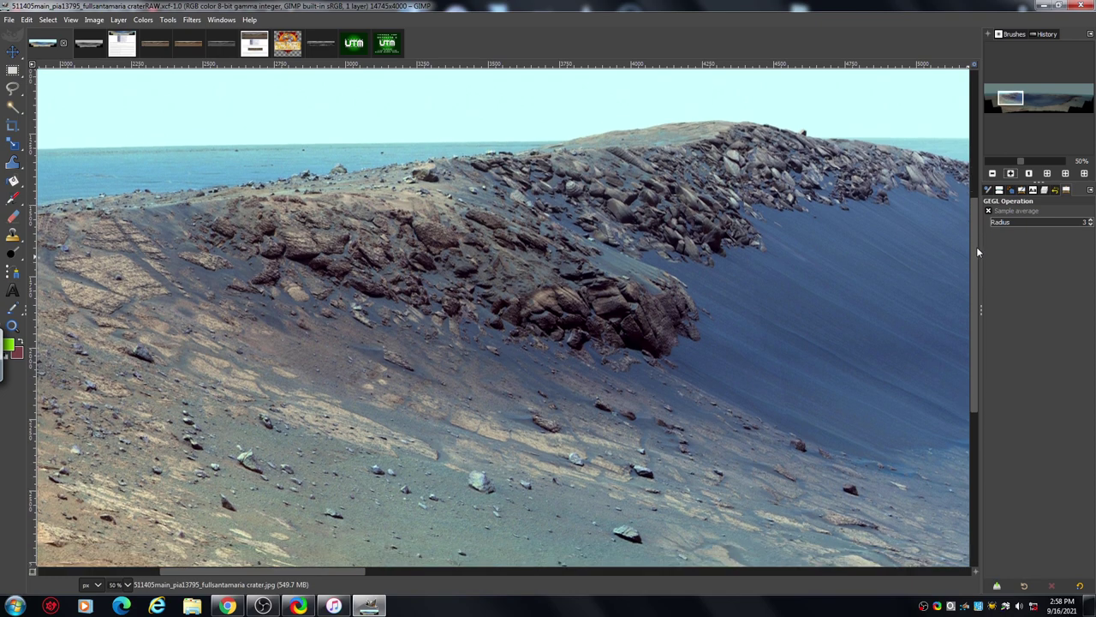
Scroll right and zoom the panorama through 67% and 100% to 150% on the ridge rocks.
{"action": "left_click_drag", "start_coordinate": [326, 570], "coordinate": [371, 582]}
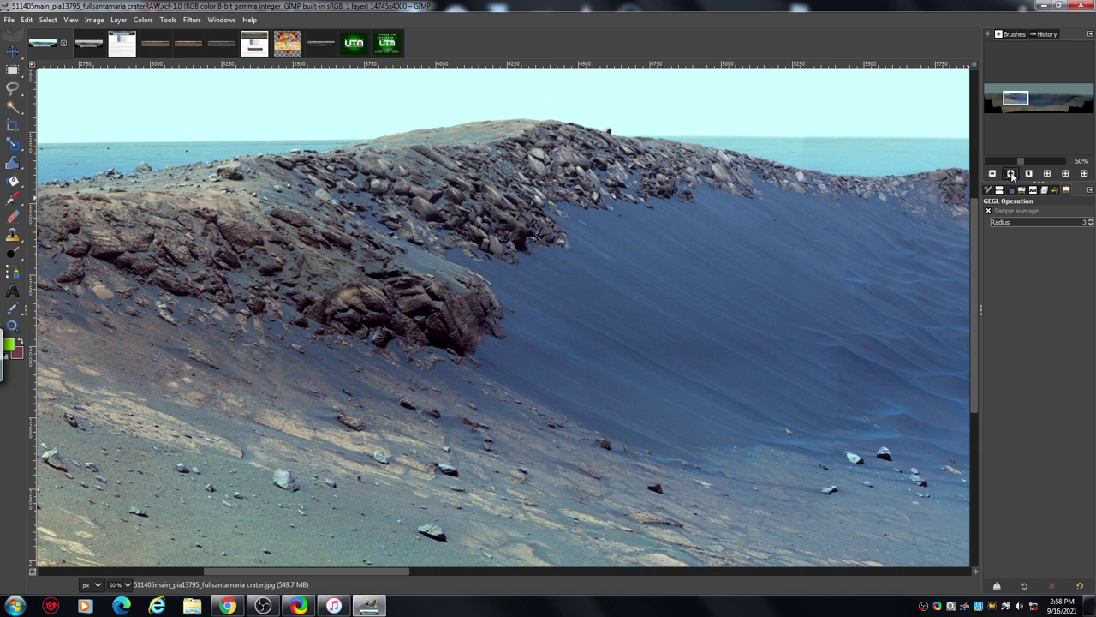
{"action": "key", "text": "plus"}
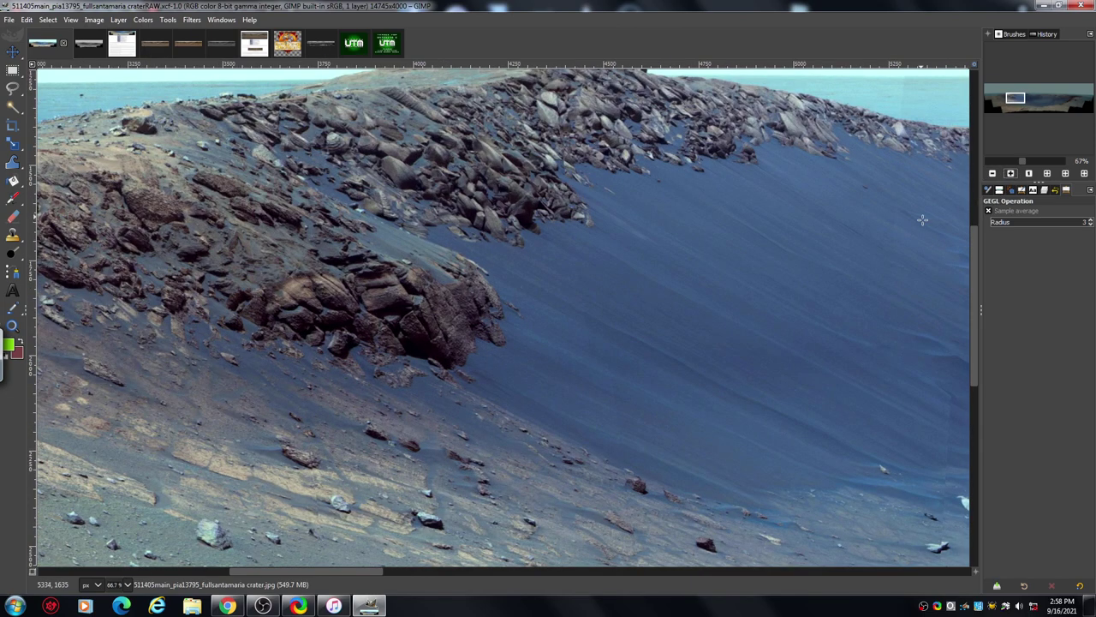
{"action": "scroll", "coordinate": [972, 276], "scroll_direction": "up", "scroll_amount": 3}
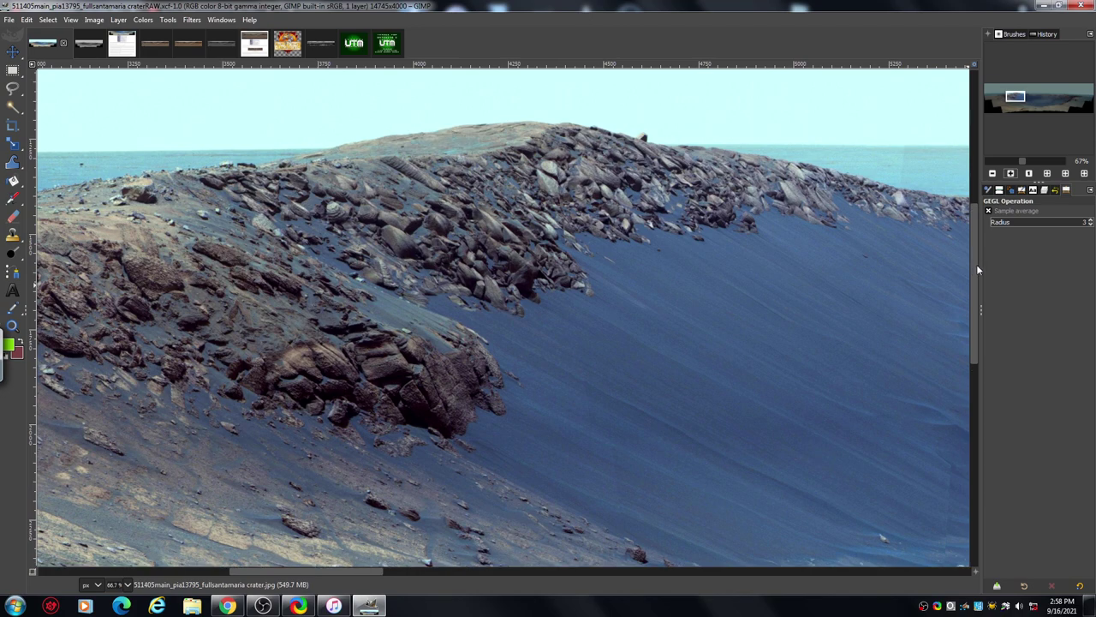
{"action": "left_click", "coordinate": [1011, 173]}
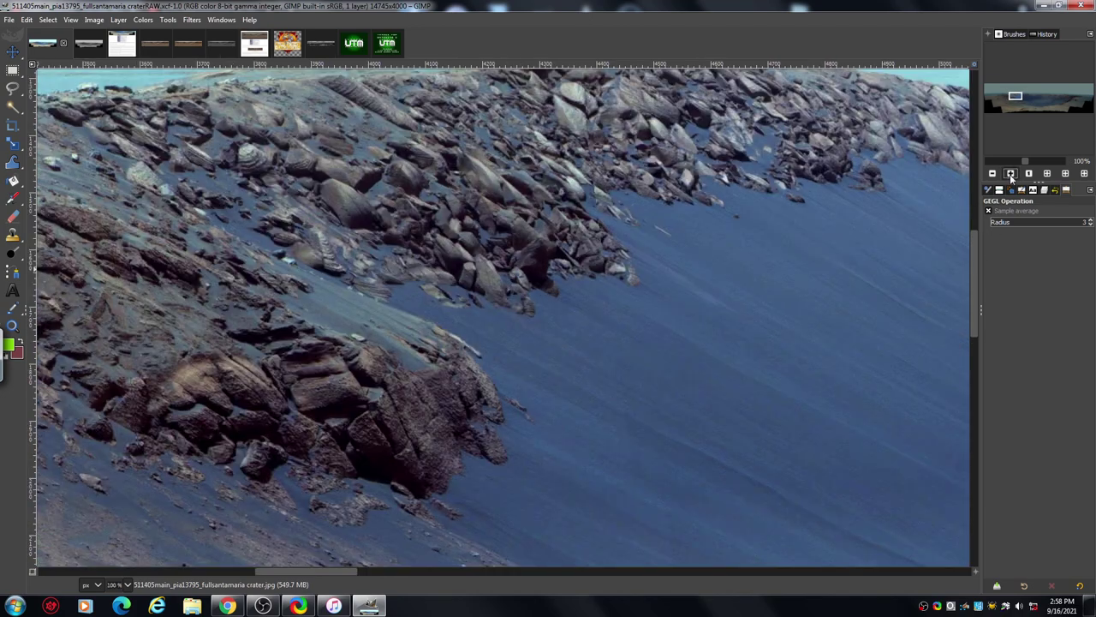
{"action": "left_click", "coordinate": [1012, 175]}
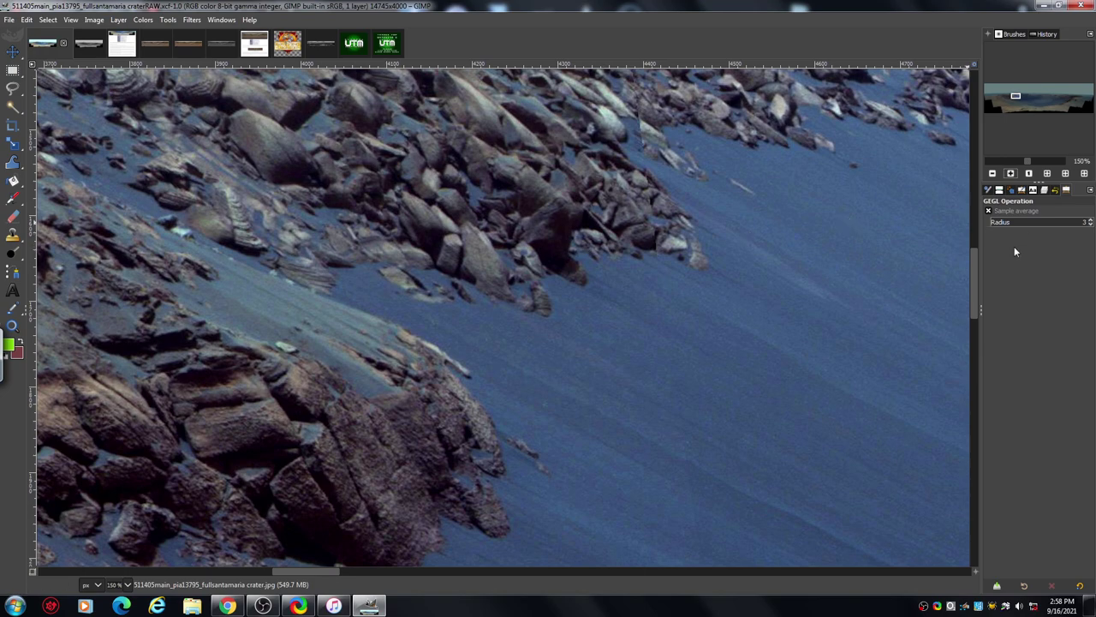
Pan around the 150% ridge close-up, then zoom back out to 50%.
{"action": "left_click_drag", "start_coordinate": [972, 275], "coordinate": [975, 245]}
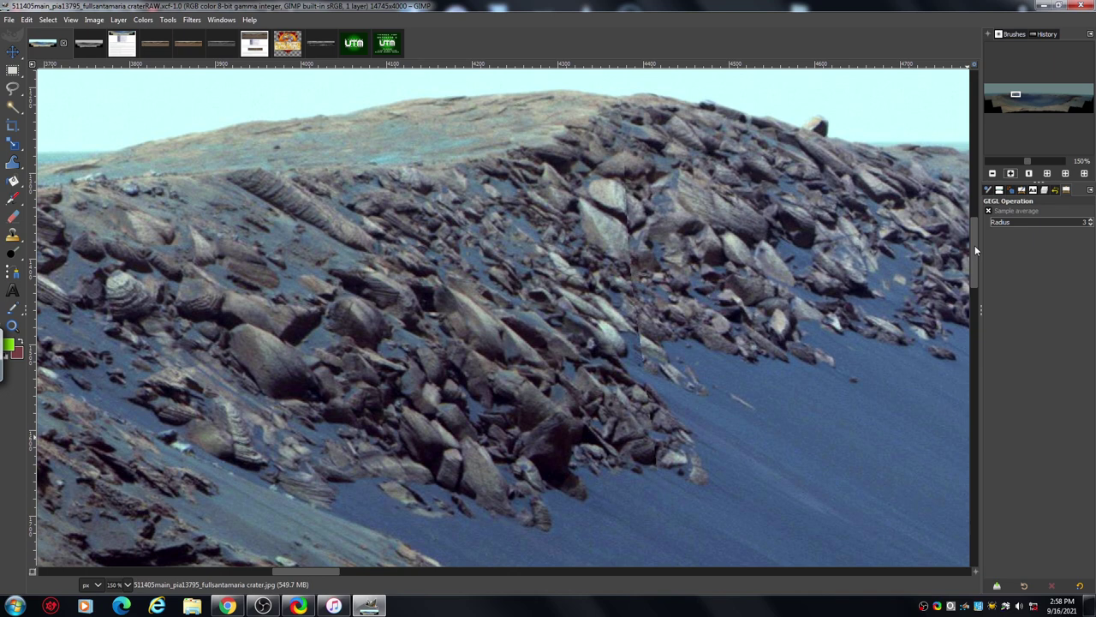
{"action": "mouse_move", "coordinate": [975, 245]}
{"action": "left_mouse_down"}
{"action": "mouse_move", "coordinate": [973, 234]}
{"action": "mouse_move", "coordinate": [973, 253]}
{"action": "left_mouse_up"}
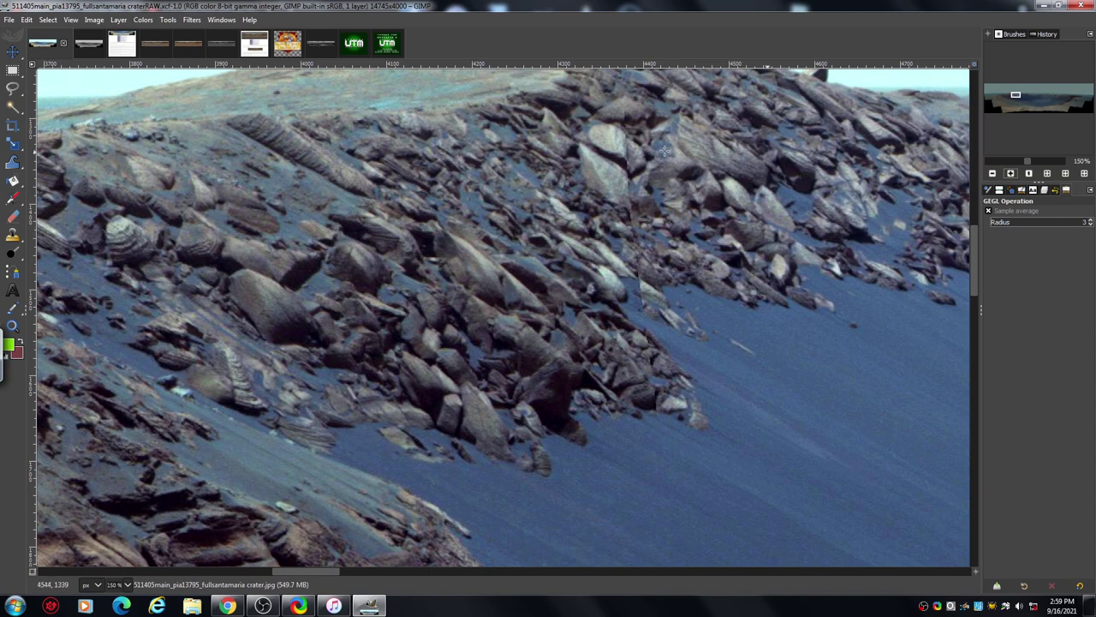
{"action": "left_click", "coordinate": [992, 173]}
{"action": "left_click", "coordinate": [993, 173]}
{"action": "left_click", "coordinate": [993, 173]}
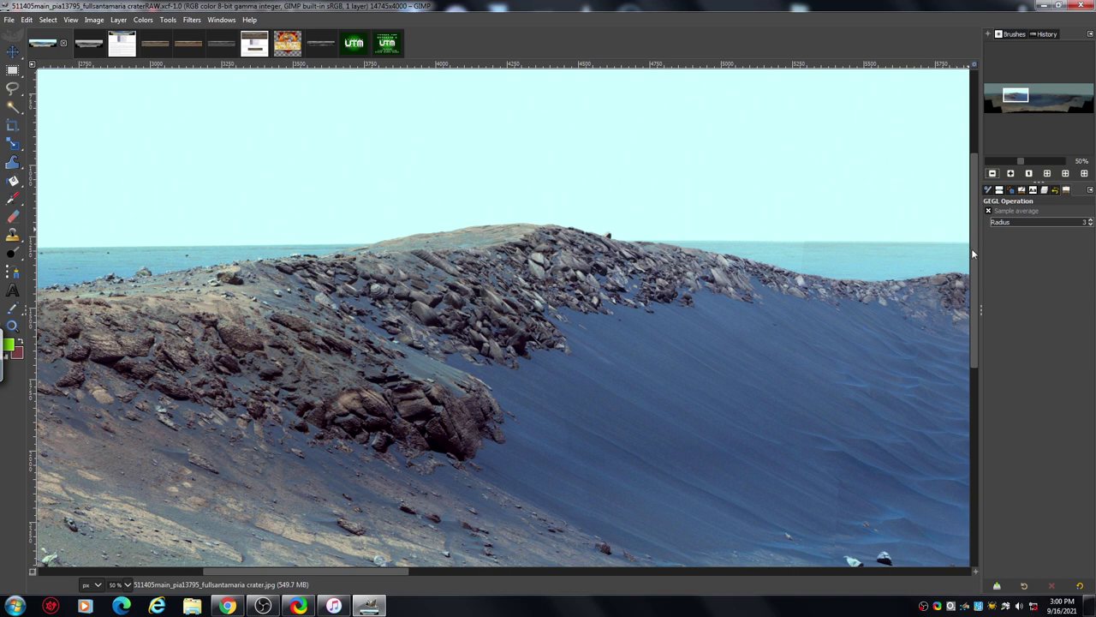
Re-inspect the ridge rocks up close, zoom out, and switch to the black-and-white panorama.
{"action": "mouse_move", "coordinate": [973, 253]}
{"action": "left_mouse_down"}
{"action": "mouse_move", "coordinate": [971, 230]}
{"action": "mouse_move", "coordinate": [973, 245]}
{"action": "left_mouse_up"}
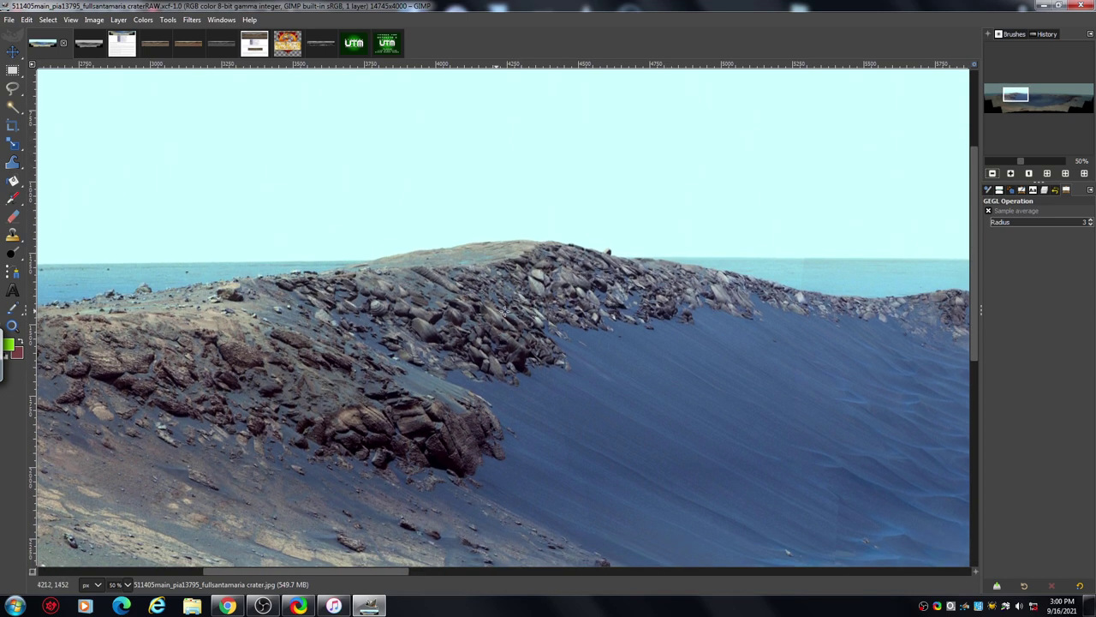
{"action": "left_click", "coordinate": [1010, 173]}
{"action": "left_click", "coordinate": [1011, 174]}
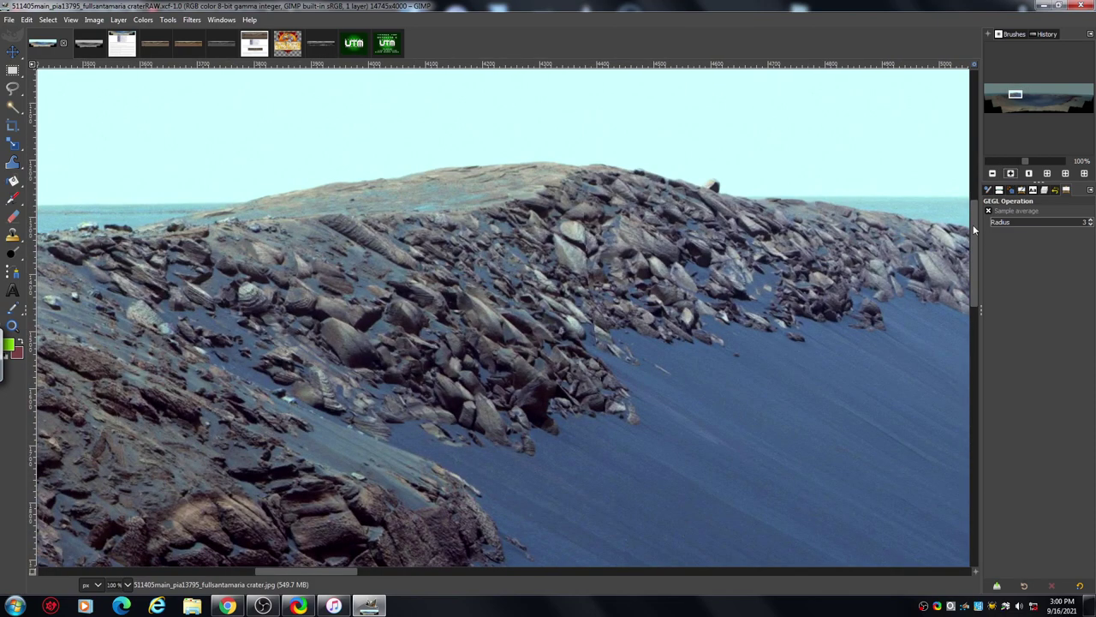
{"action": "mouse_move", "coordinate": [973, 224]}
{"action": "left_mouse_down"}
{"action": "mouse_move", "coordinate": [972, 196]}
{"action": "mouse_move", "coordinate": [972, 255]}
{"action": "mouse_move", "coordinate": [974, 232]}
{"action": "left_mouse_up"}
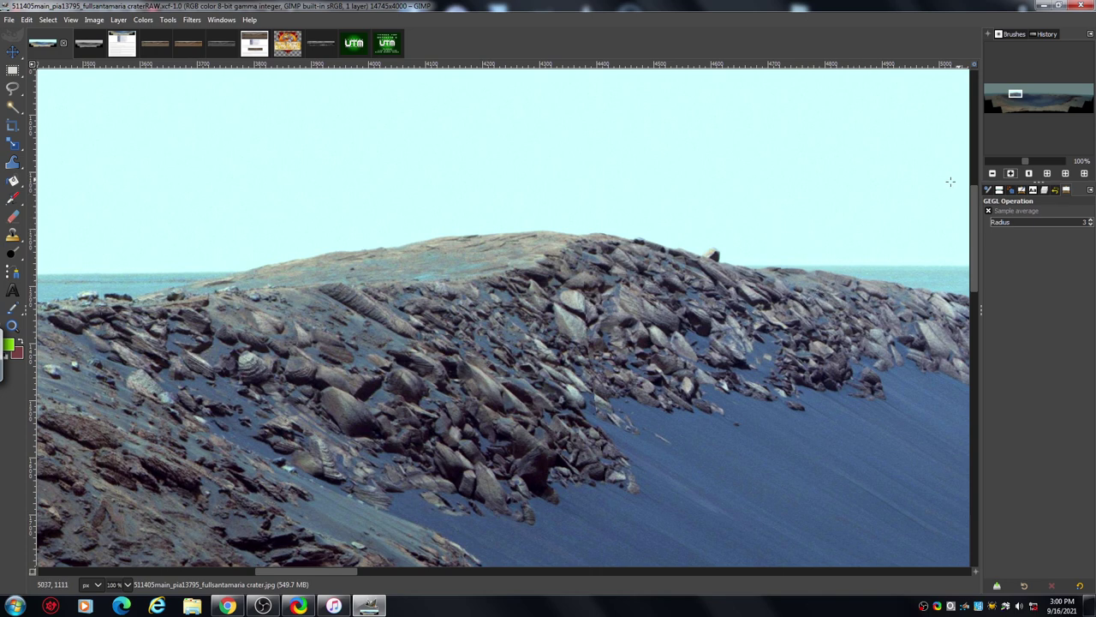
{"action": "left_click", "coordinate": [992, 173]}
{"action": "left_click", "coordinate": [992, 173]}
{"action": "left_click", "coordinate": [992, 173]}
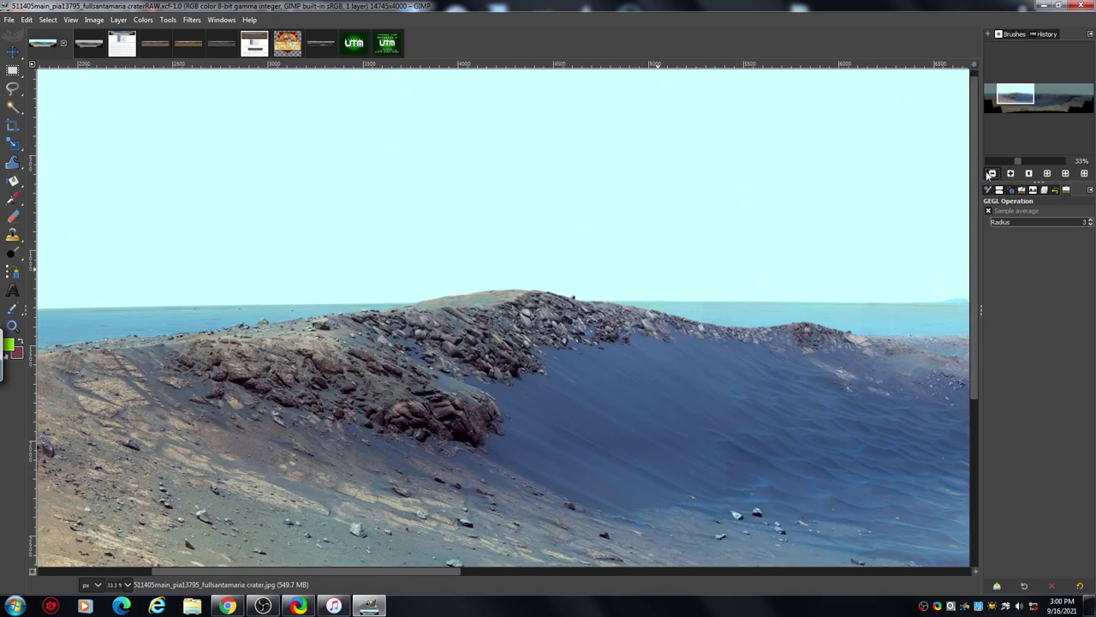
{"action": "left_click", "coordinate": [993, 173]}
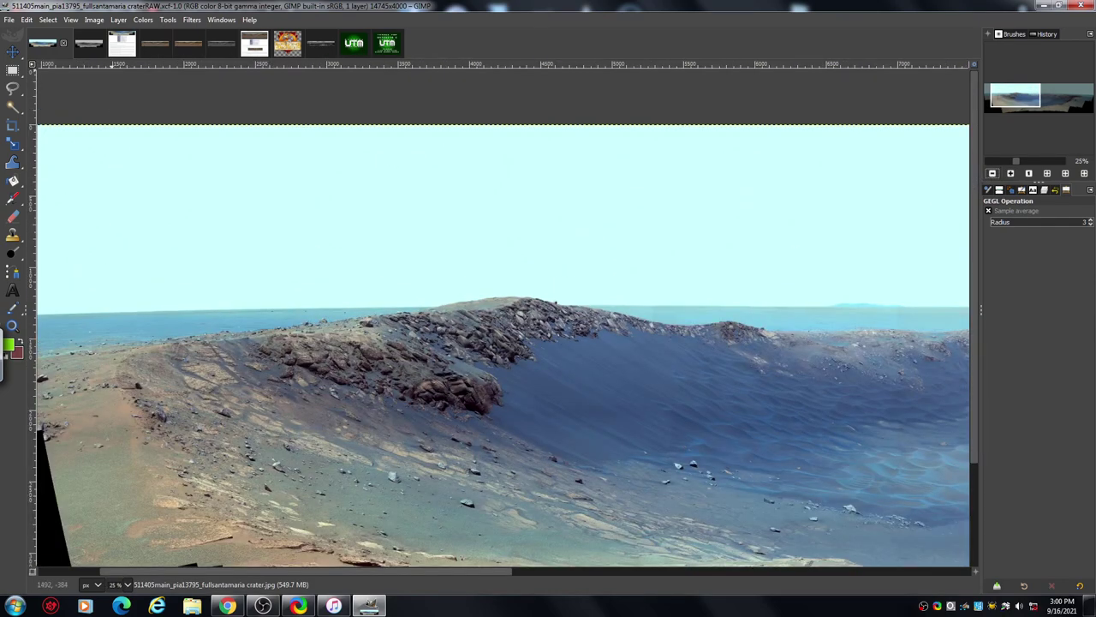
{"action": "left_click", "coordinate": [91, 47]}
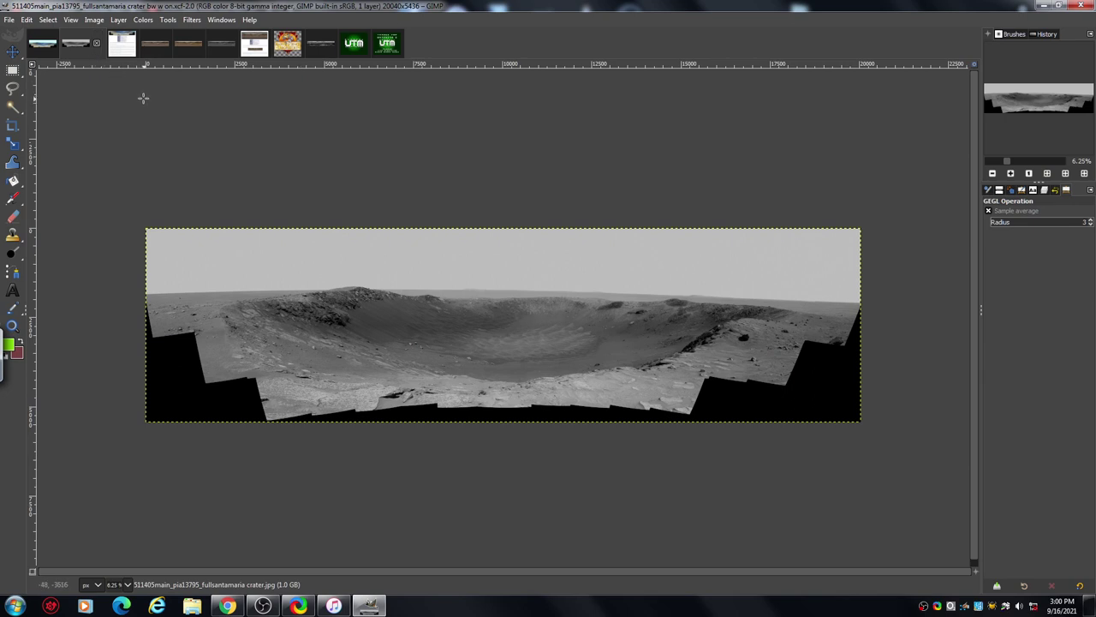
Raise the panorama's contrast from 8 to 16 via Brightness-Contrast, brightness left at 0.
{"action": "left_click", "coordinate": [143, 19]}
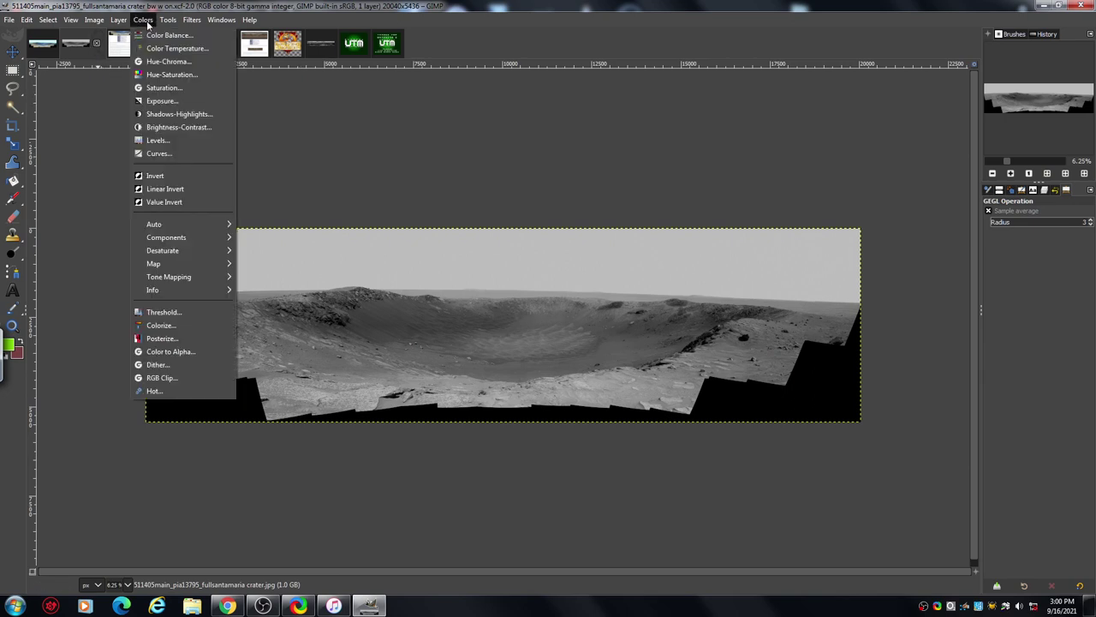
{"action": "left_click", "coordinate": [198, 128]}
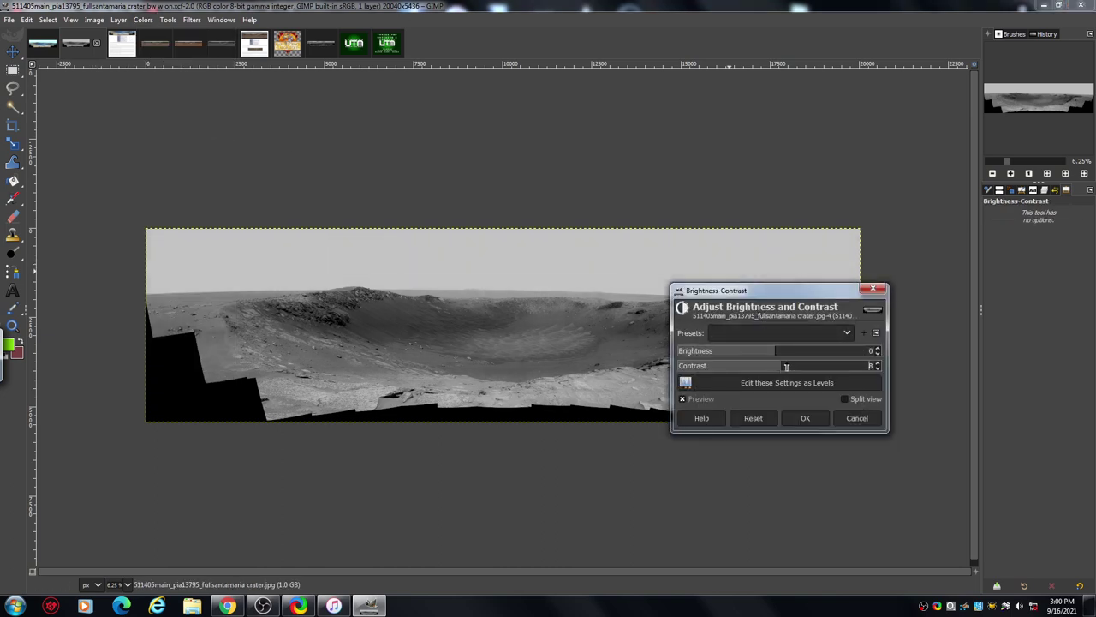
{"action": "left_click_drag", "start_coordinate": [788, 367], "coordinate": [790, 367]}
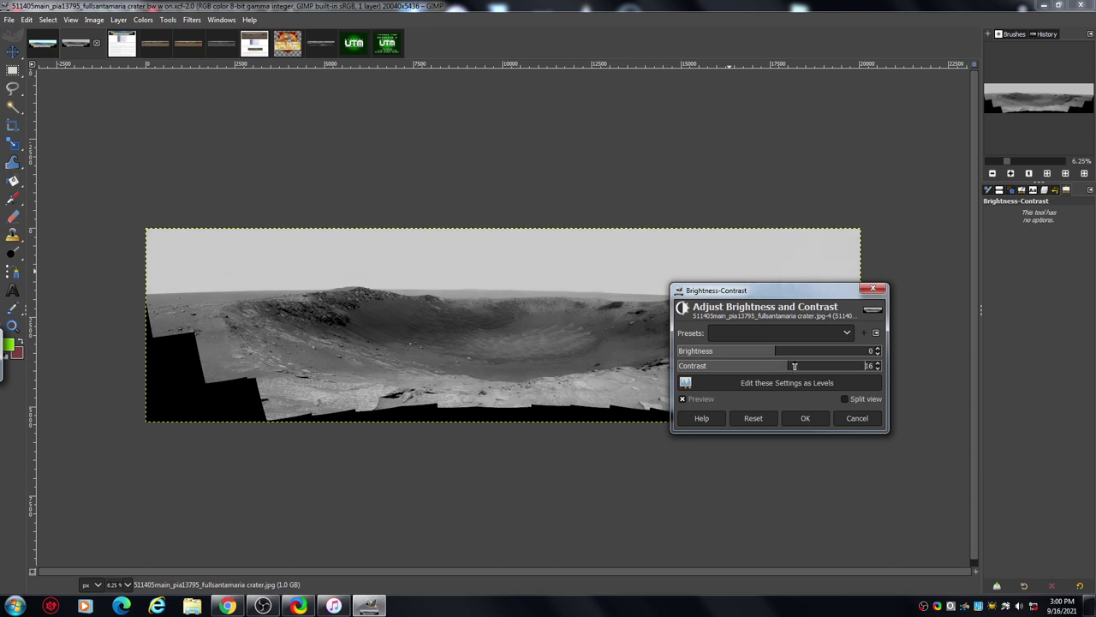
{"action": "left_click", "coordinate": [807, 418]}
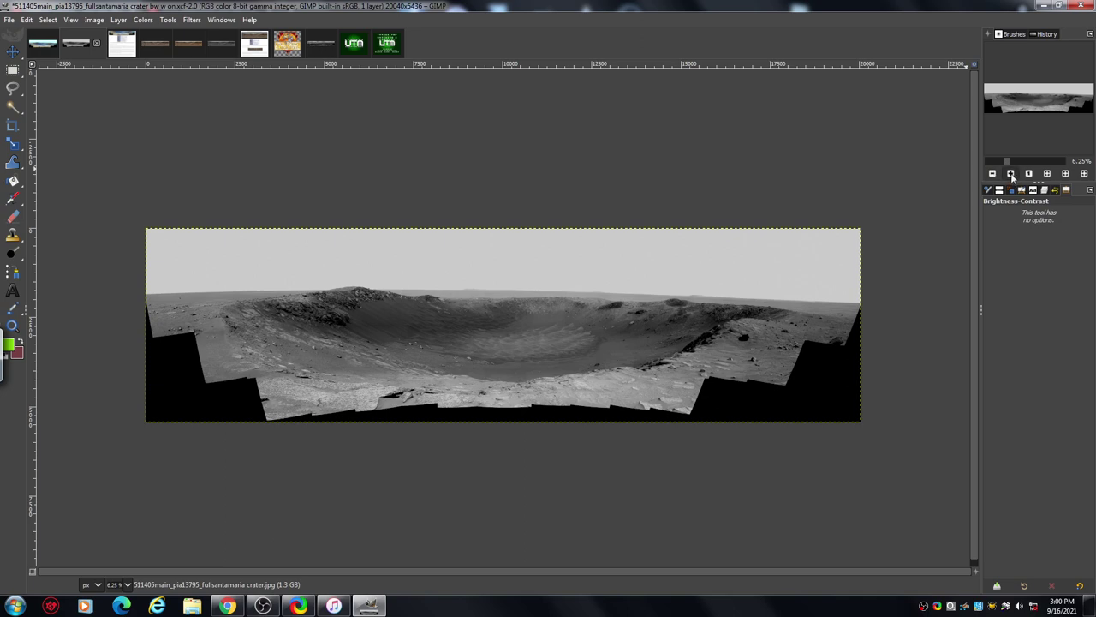
Zoom to 33%, pan left to the rocky ridge, then magnify it past 67%.
{"action": "left_click", "coordinate": [1011, 173]}
{"action": "left_click", "coordinate": [1010, 173]}
{"action": "left_click", "coordinate": [1011, 174]}
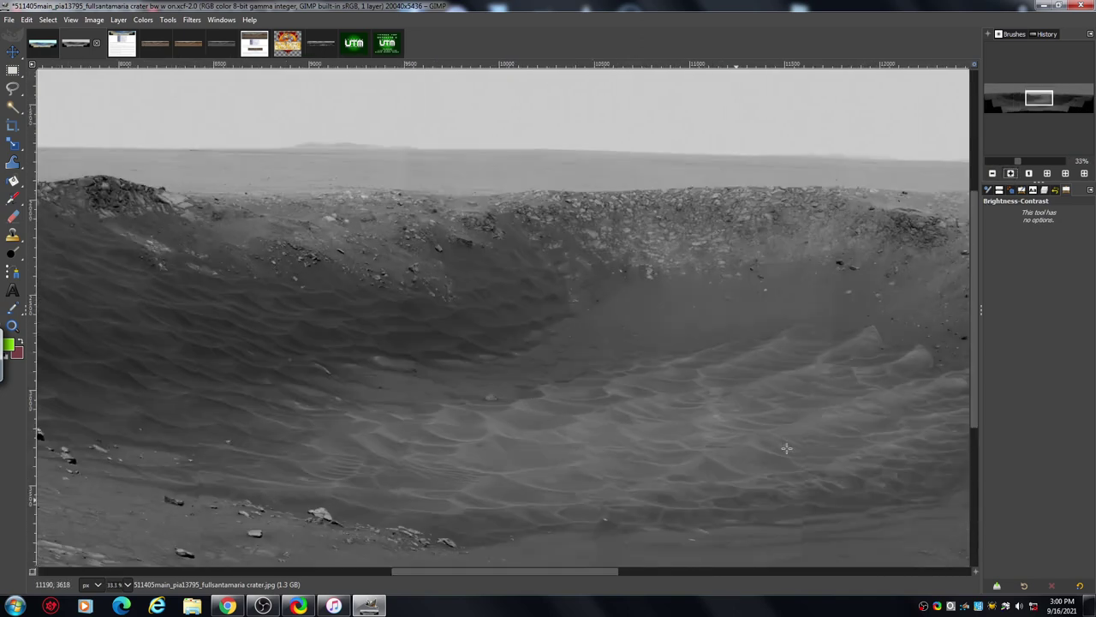
{"action": "left_click_drag", "start_coordinate": [580, 570], "coordinate": [368, 583]}
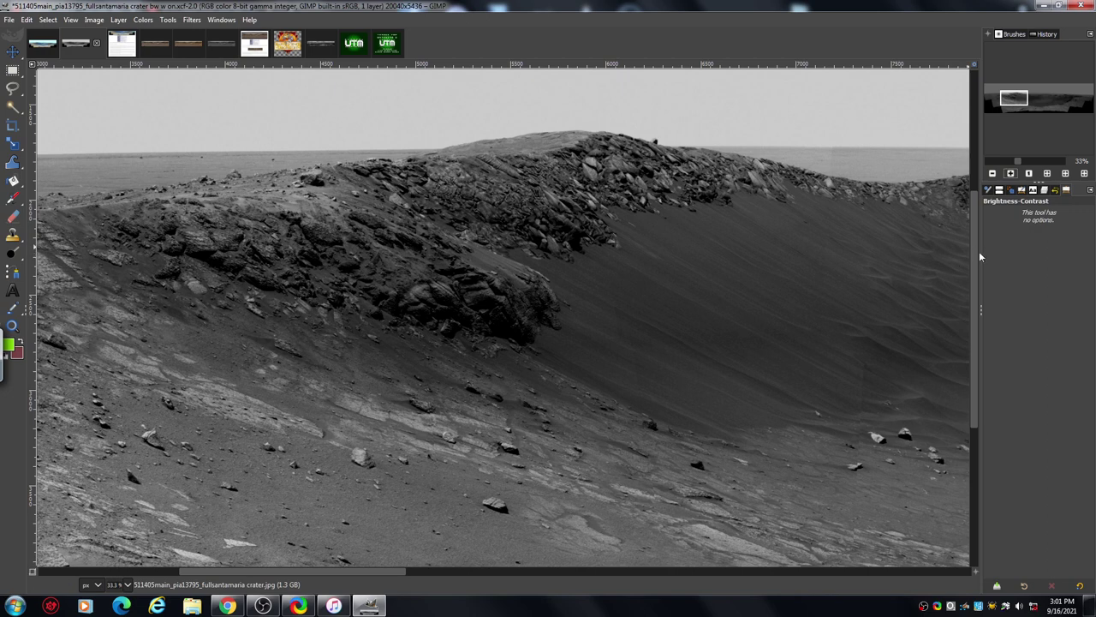
{"action": "scroll", "coordinate": [973, 250], "scroll_direction": "up", "scroll_amount": 1}
{"action": "left_click_drag", "start_coordinate": [972, 245], "coordinate": [969, 221]}
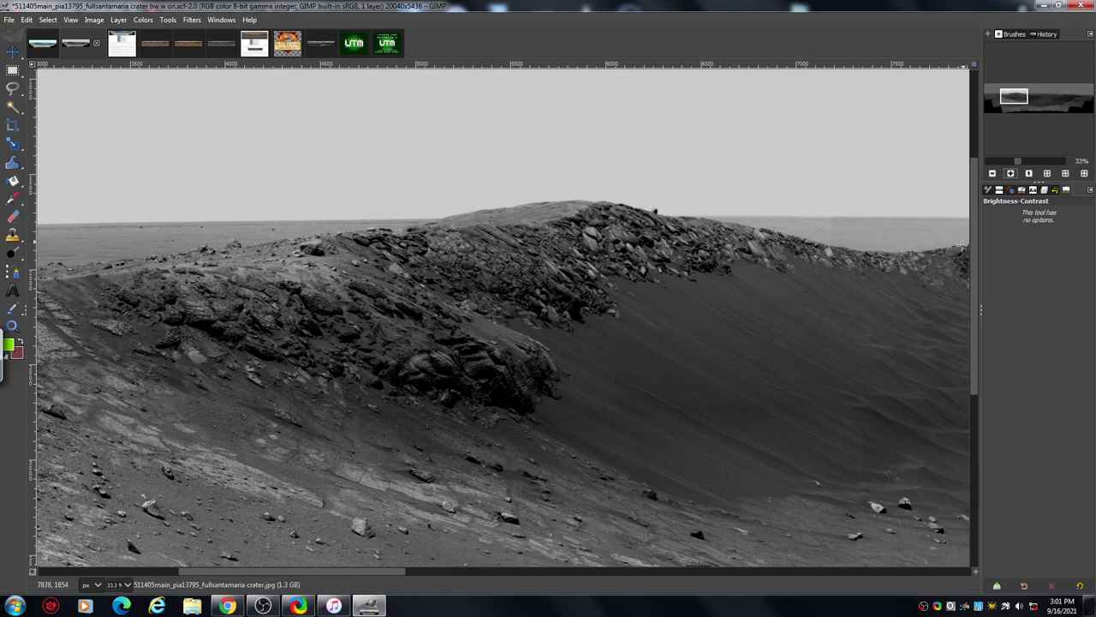
{"action": "left_click", "coordinate": [1010, 173]}
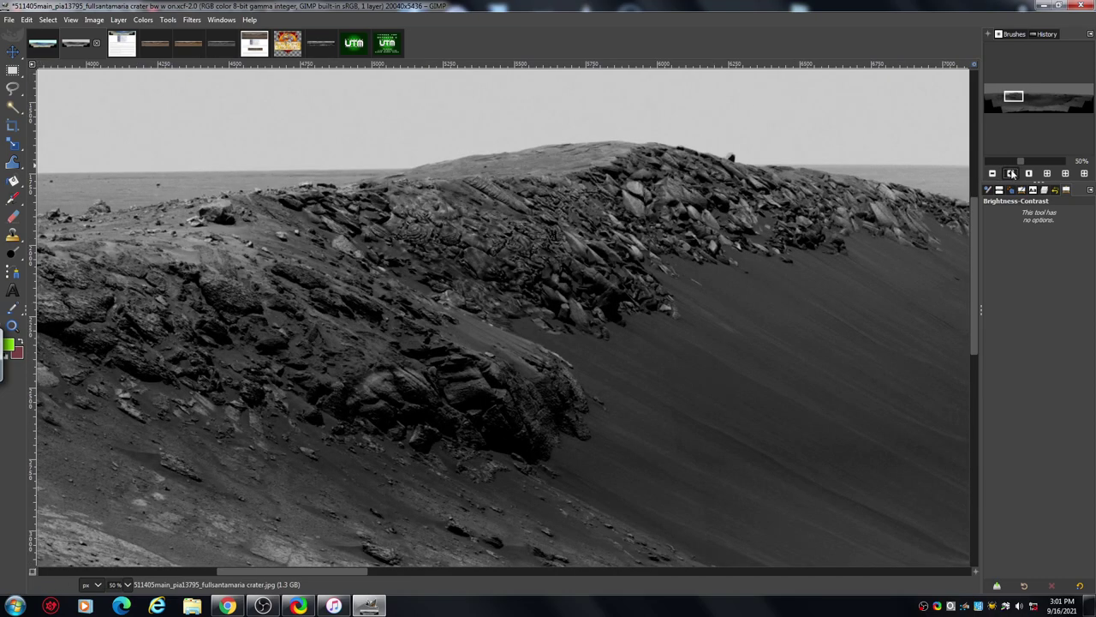
{"action": "left_click", "coordinate": [1010, 173]}
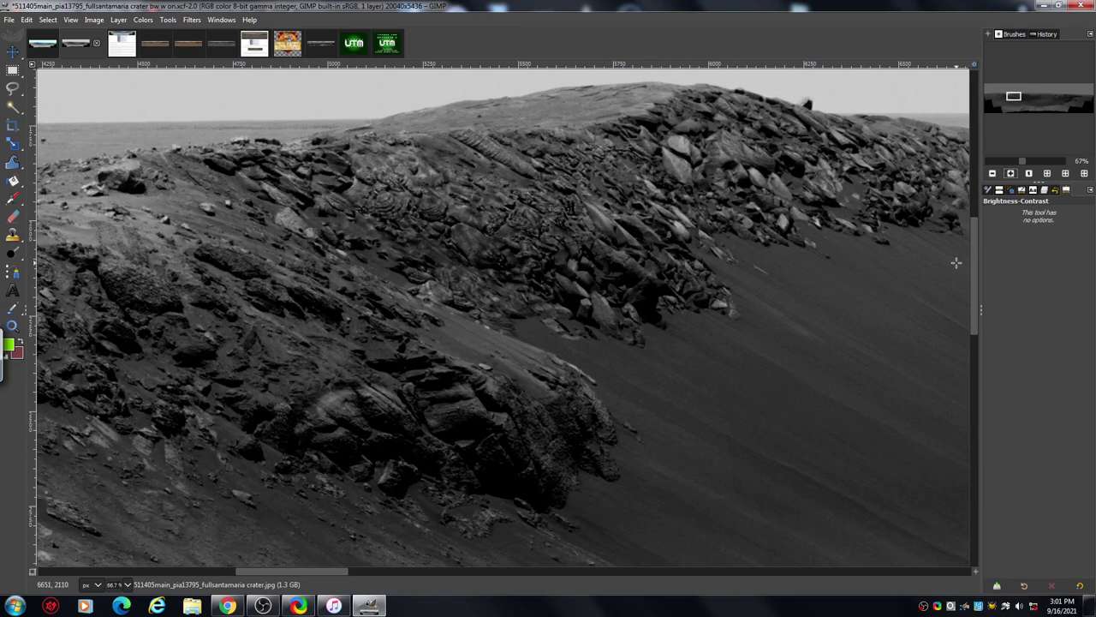
{"action": "left_click_drag", "start_coordinate": [974, 280], "coordinate": [980, 258]}
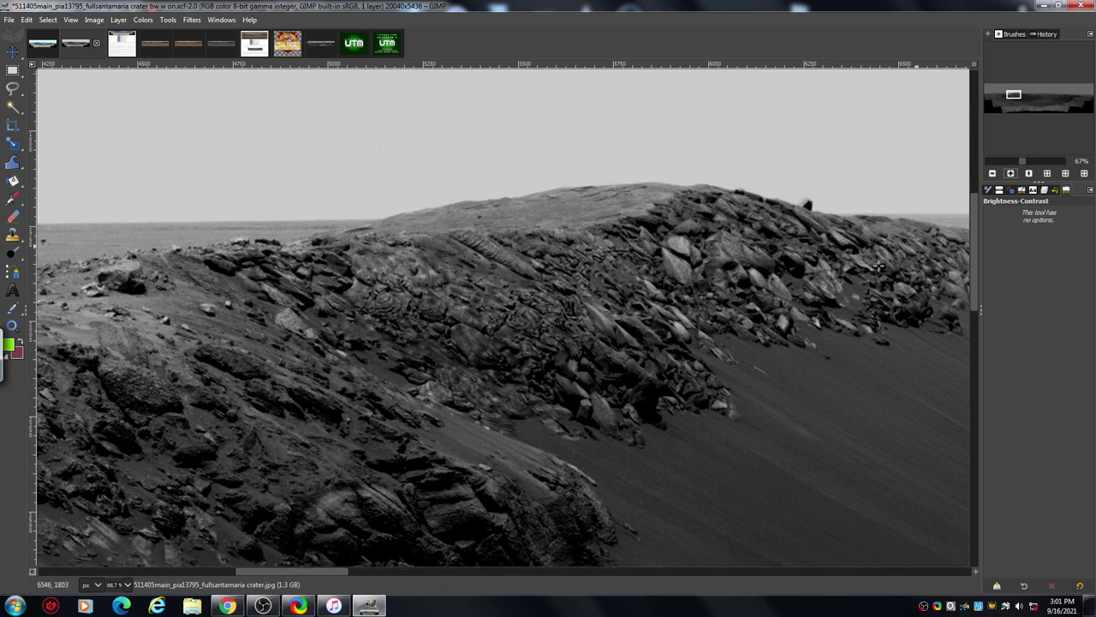
{"action": "left_click", "coordinate": [1010, 173]}
Magnify the ridge rock texture from 150% up to 400%, panning across it.
{"action": "left_click", "coordinate": [1010, 173]}
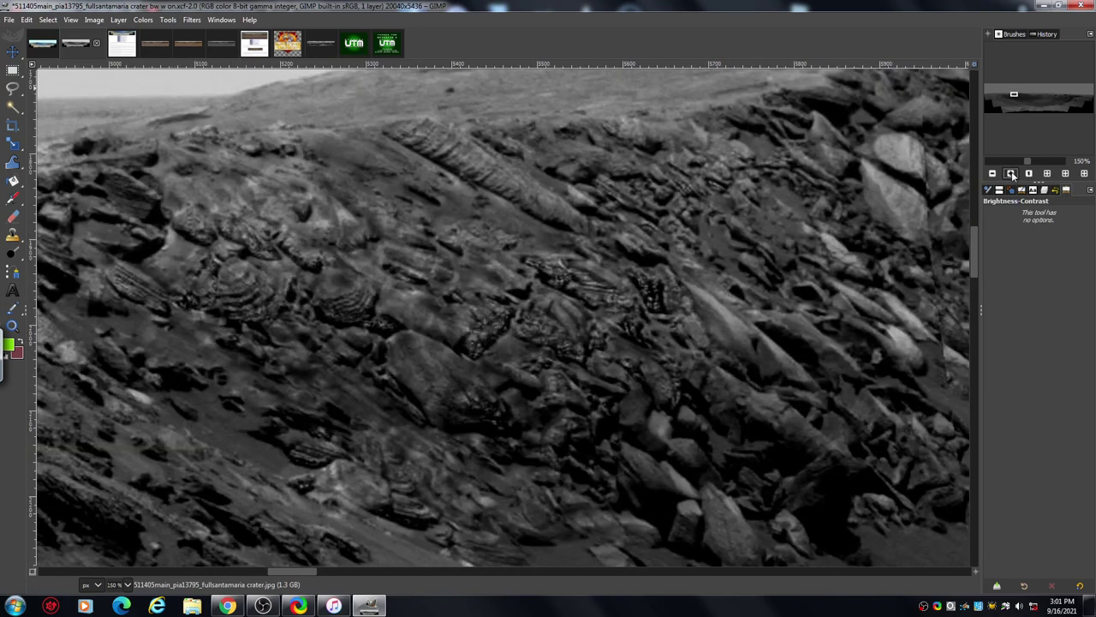
{"action": "left_click_drag", "start_coordinate": [978, 254], "coordinate": [975, 263]}
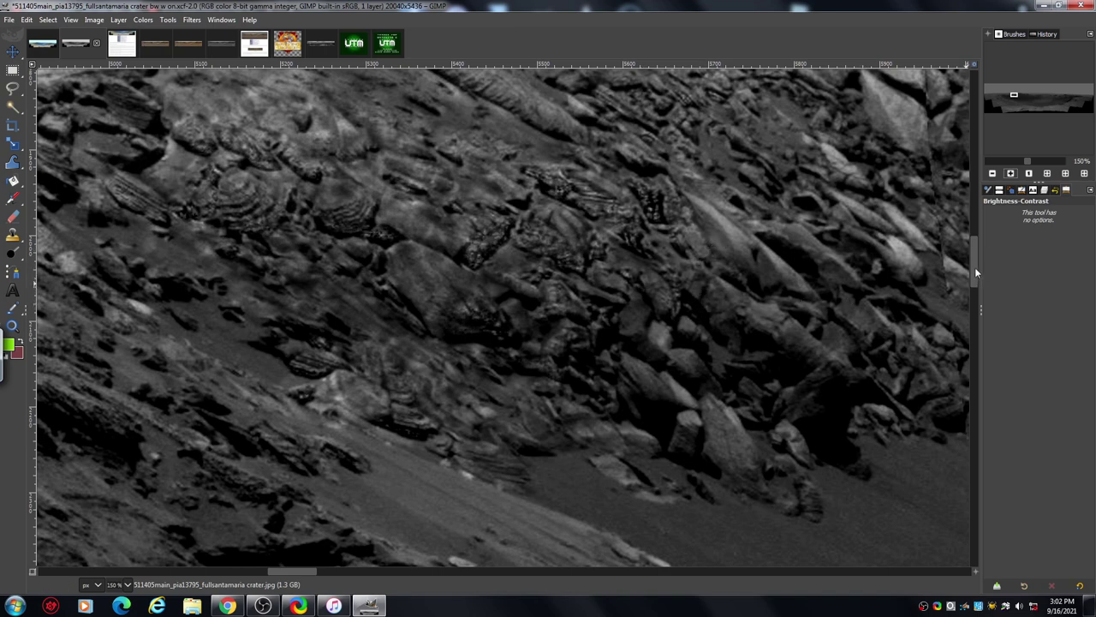
{"action": "mouse_move", "coordinate": [975, 267]}
{"action": "left_mouse_down"}
{"action": "mouse_move", "coordinate": [973, 243]}
{"action": "mouse_move", "coordinate": [975, 280]}
{"action": "left_mouse_up"}
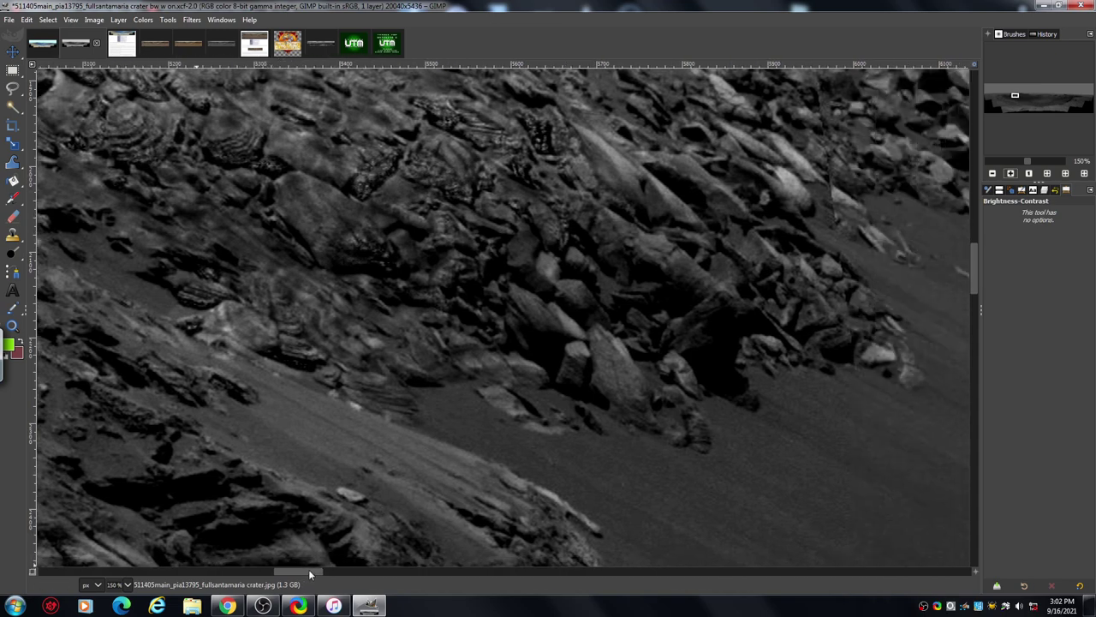
{"action": "left_click_drag", "start_coordinate": [309, 568], "coordinate": [306, 570]}
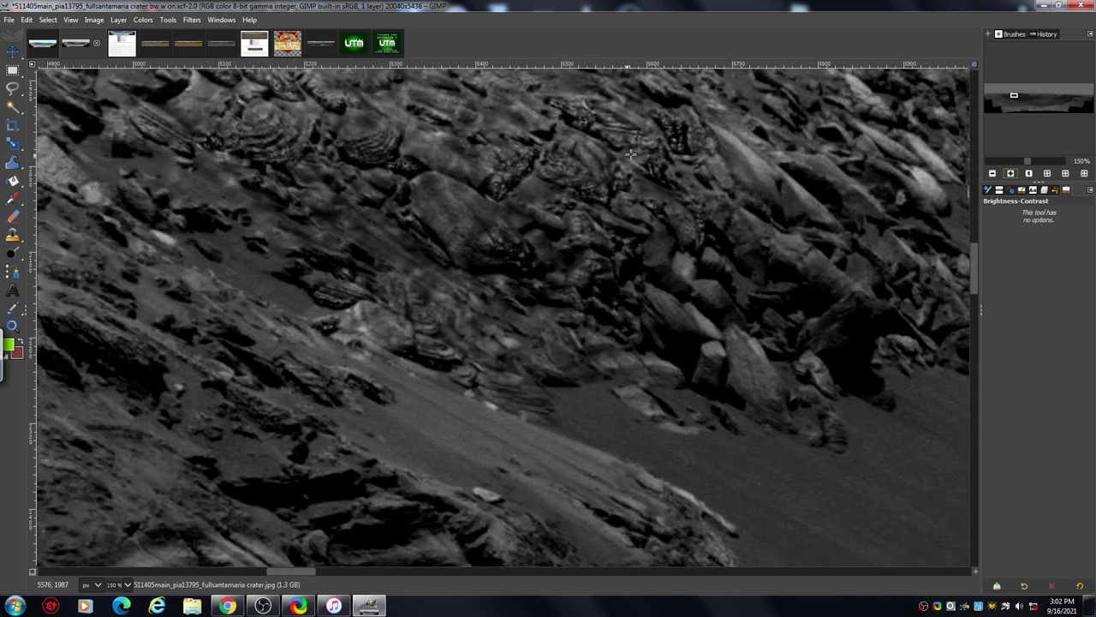
{"action": "left_click", "coordinate": [1012, 173]}
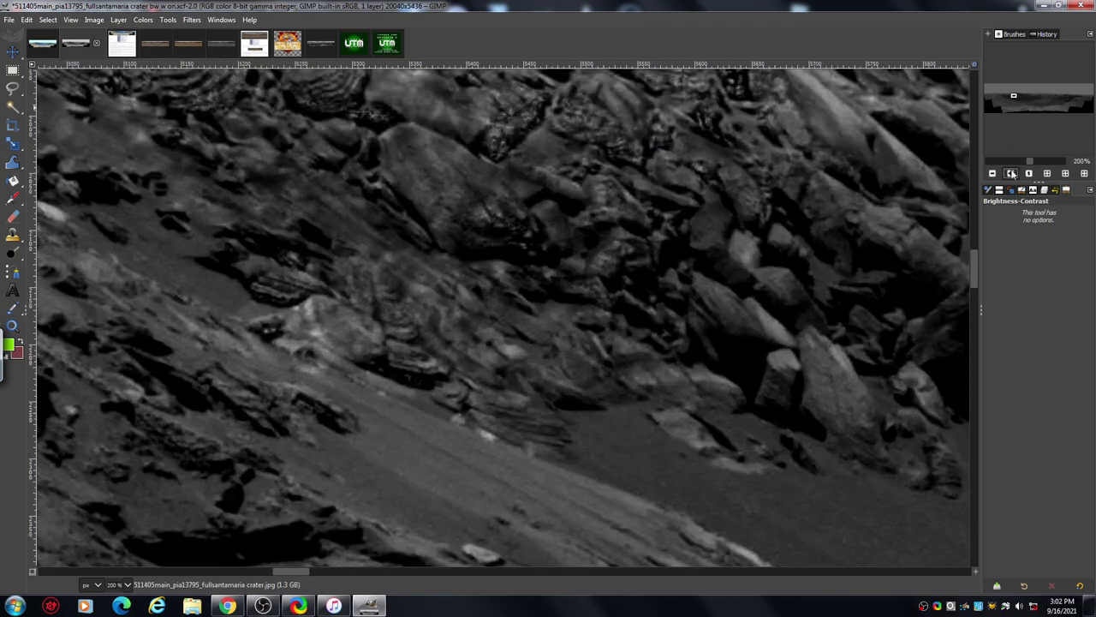
{"action": "left_click", "coordinate": [1011, 173]}
{"action": "left_click", "coordinate": [1011, 173]}
{"action": "left_click_drag", "start_coordinate": [974, 268], "coordinate": [973, 252]}
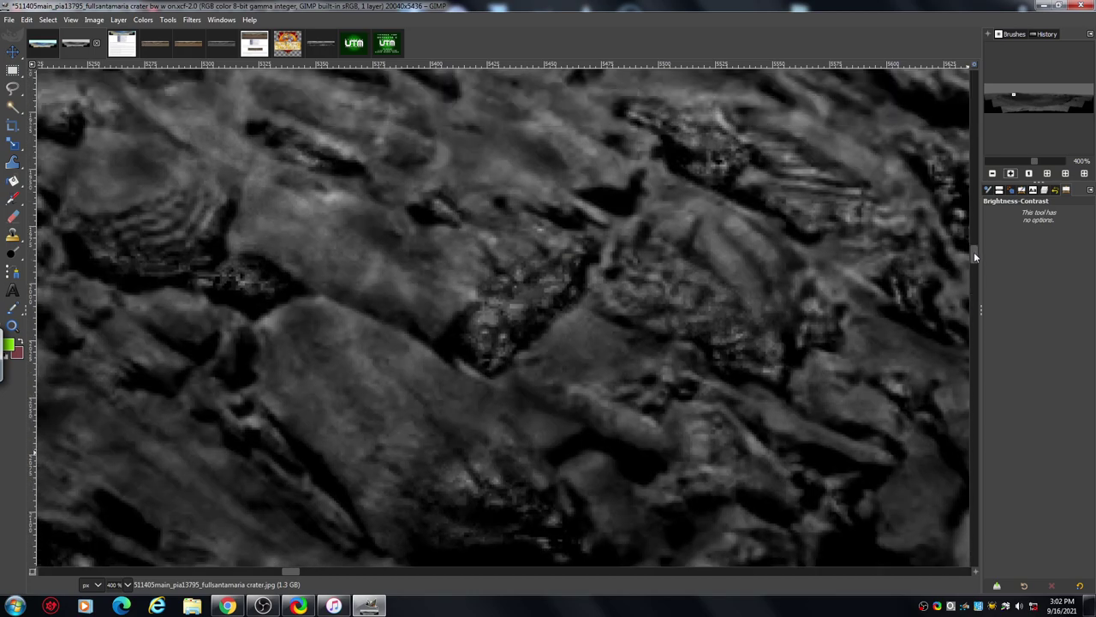
Zoom back out from 400% to about 18% for a wide view of rim and sky.
{"action": "left_click", "coordinate": [994, 173]}
{"action": "left_click", "coordinate": [994, 173]}
{"action": "left_click", "coordinate": [993, 173]}
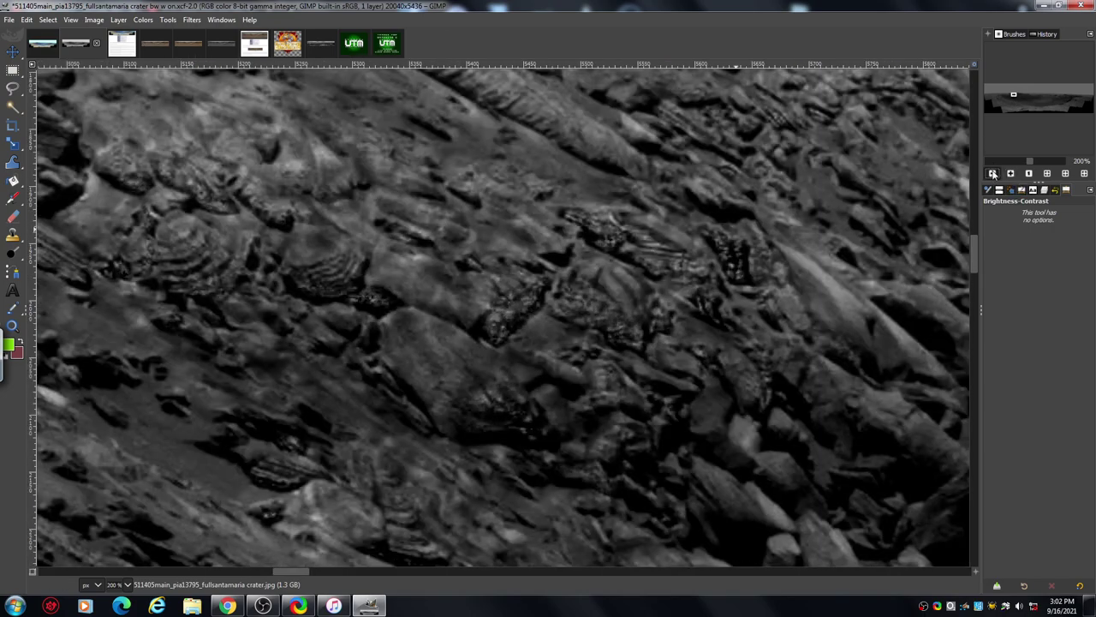
{"action": "left_click", "coordinate": [994, 173]}
{"action": "left_click", "coordinate": [994, 173]}
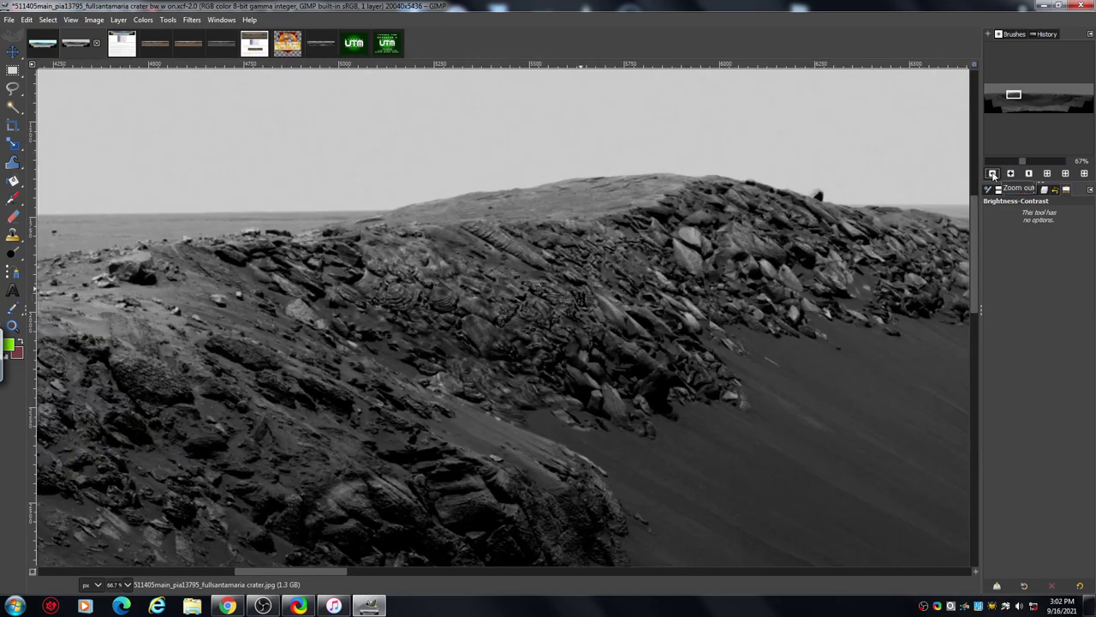
{"action": "left_click", "coordinate": [993, 173]}
{"action": "left_click", "coordinate": [994, 173]}
{"action": "left_click", "coordinate": [994, 173]}
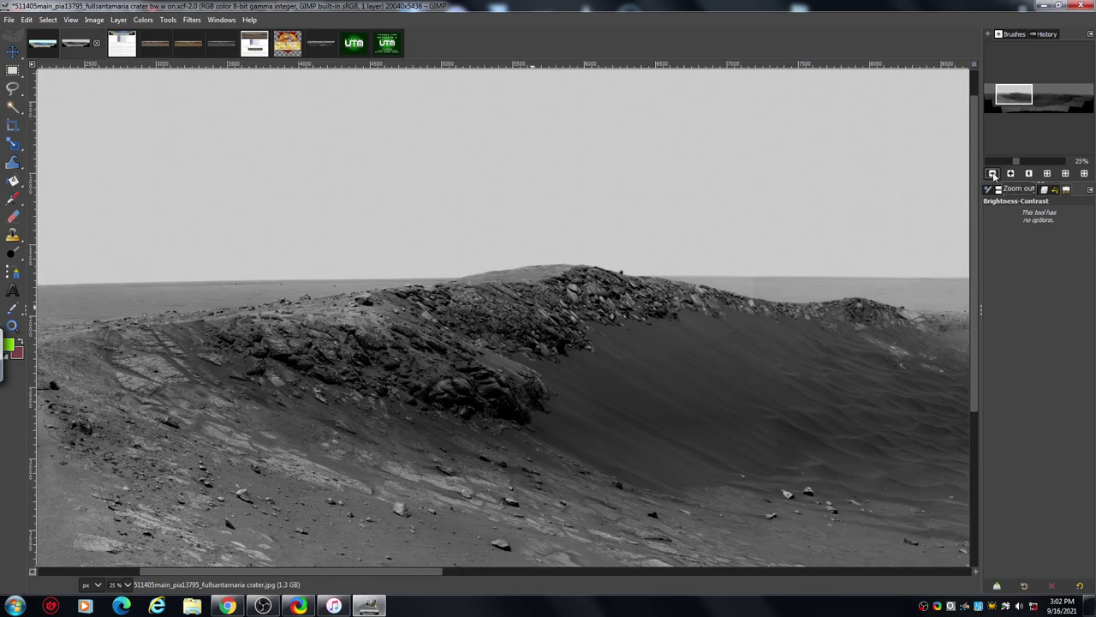
{"action": "left_click", "coordinate": [993, 173]}
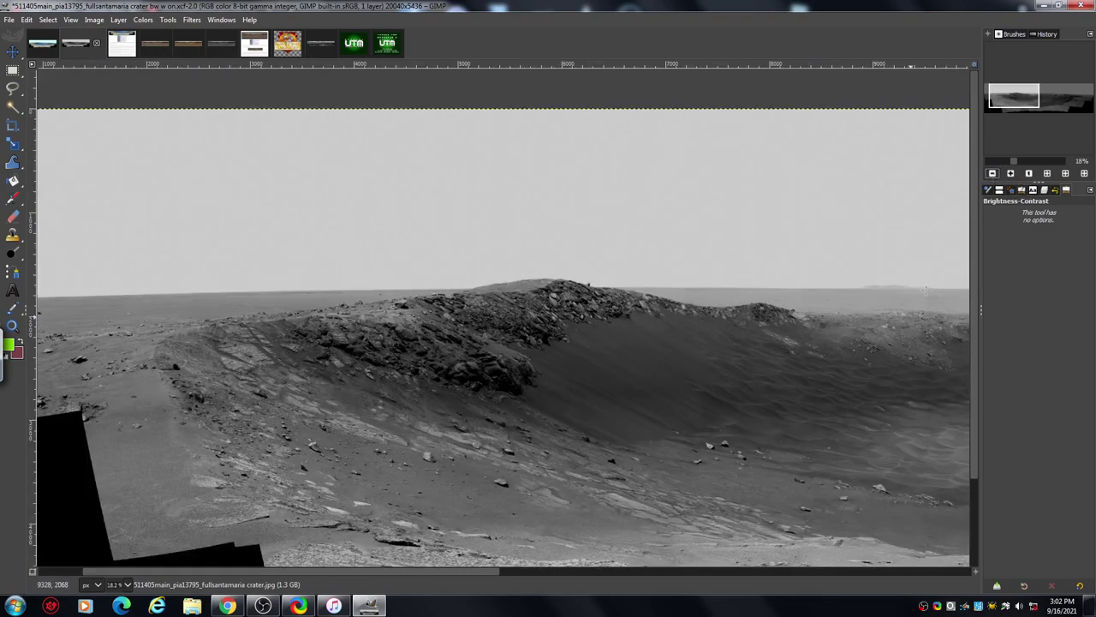
Scroll to the crater's right side and zoom to 100% on the rocky slopes and pale ledge.
{"action": "left_click_drag", "start_coordinate": [473, 570], "coordinate": [906, 555]}
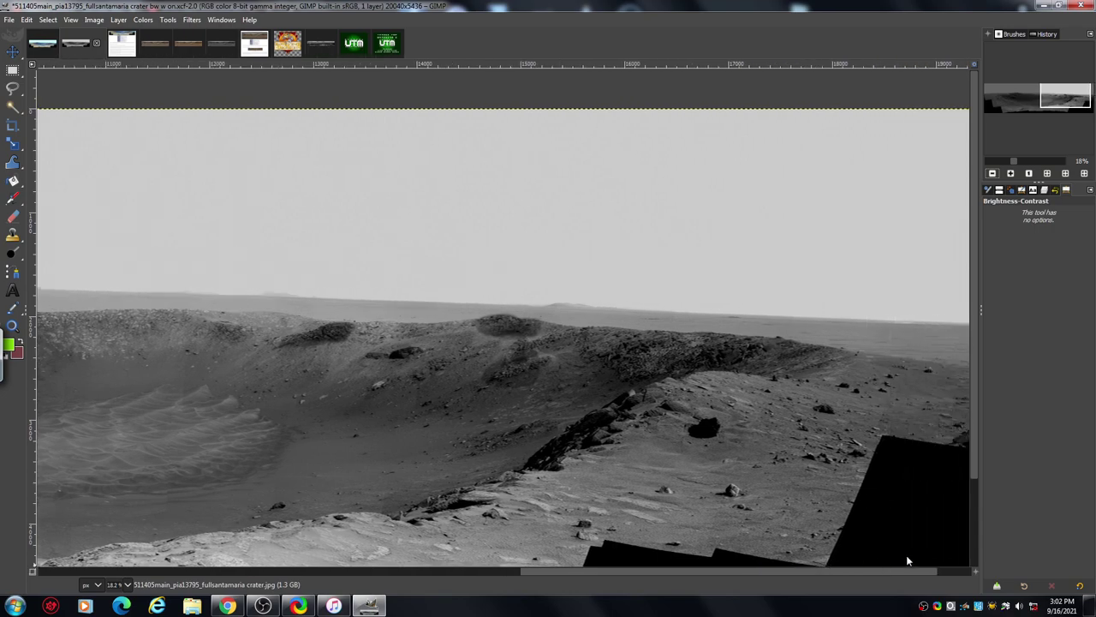
{"action": "left_click", "coordinate": [1010, 173]}
{"action": "left_click", "coordinate": [1010, 174]}
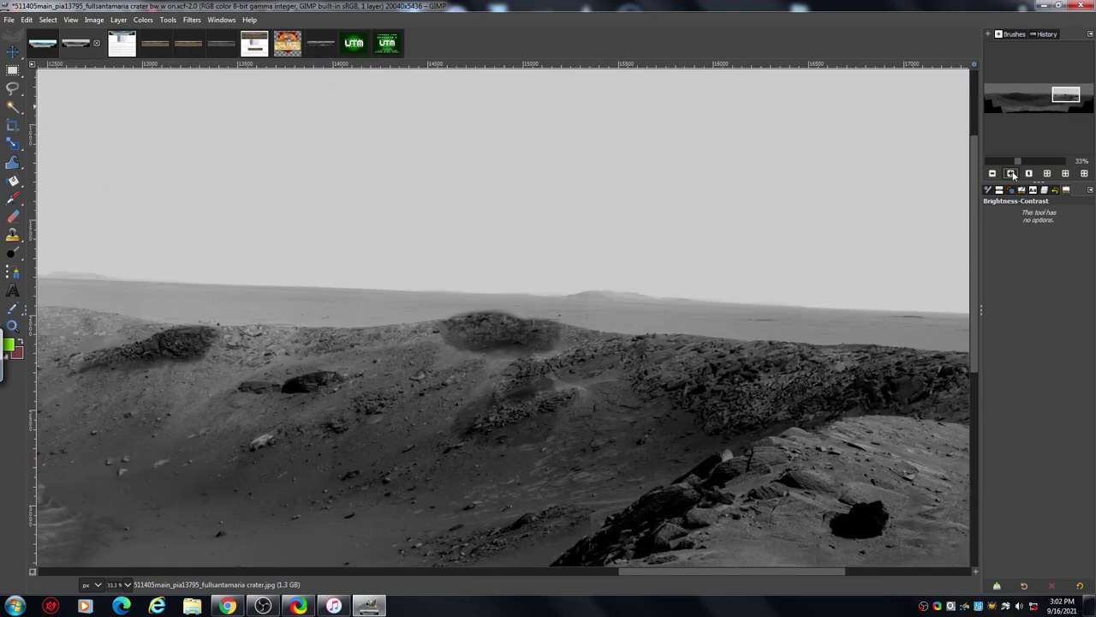
{"action": "left_click", "coordinate": [1011, 174]}
{"action": "left_click_drag", "start_coordinate": [685, 572], "coordinate": [705, 571]}
{"action": "left_click_drag", "start_coordinate": [710, 571], "coordinate": [733, 572]}
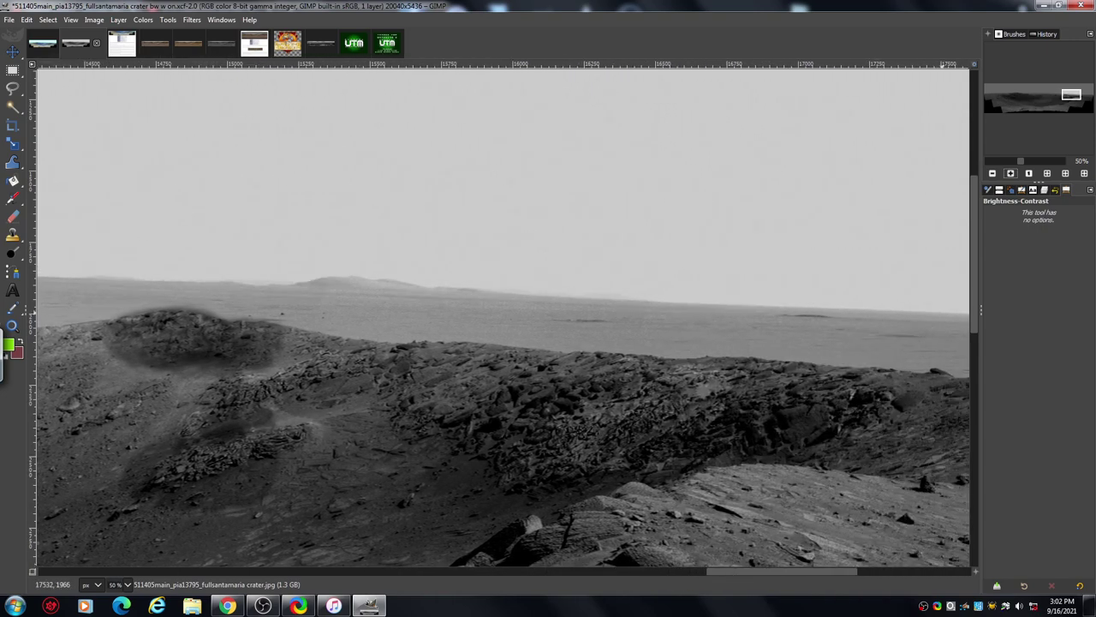
{"action": "left_click_drag", "start_coordinate": [979, 231], "coordinate": [976, 290]}
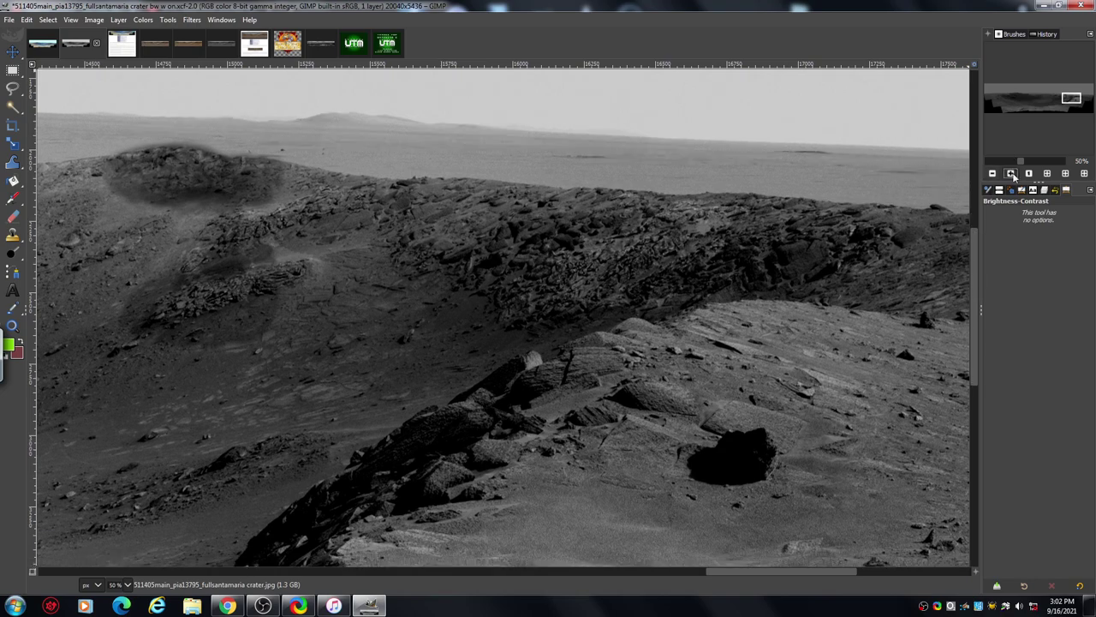
{"action": "left_click", "coordinate": [1010, 173]}
{"action": "left_click", "coordinate": [1010, 174]}
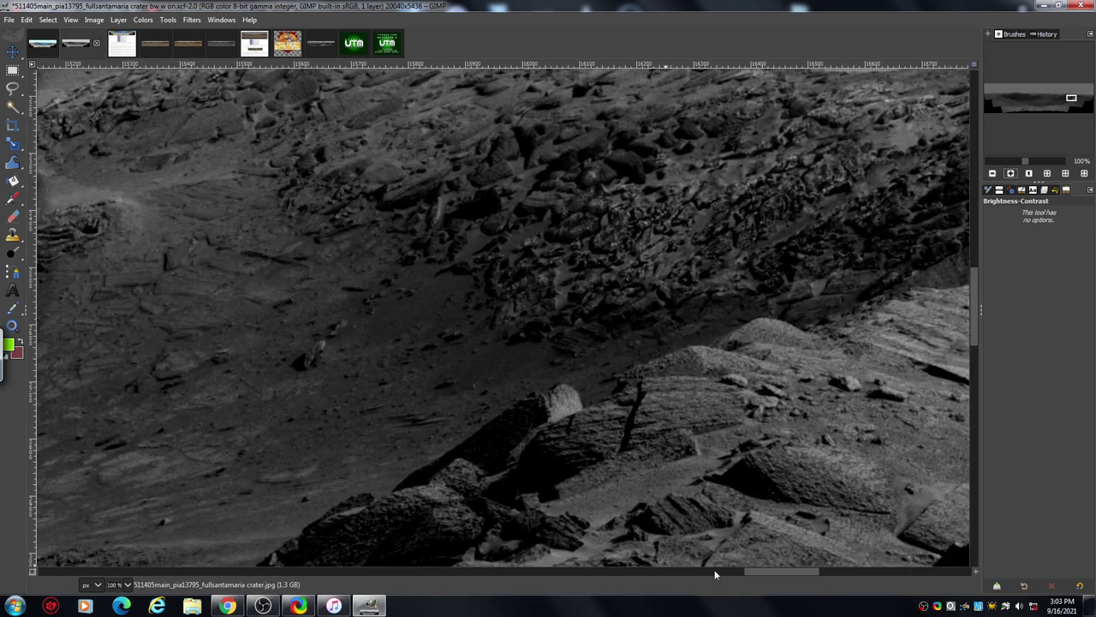
{"action": "left_click_drag", "start_coordinate": [764, 572], "coordinate": [787, 577]}
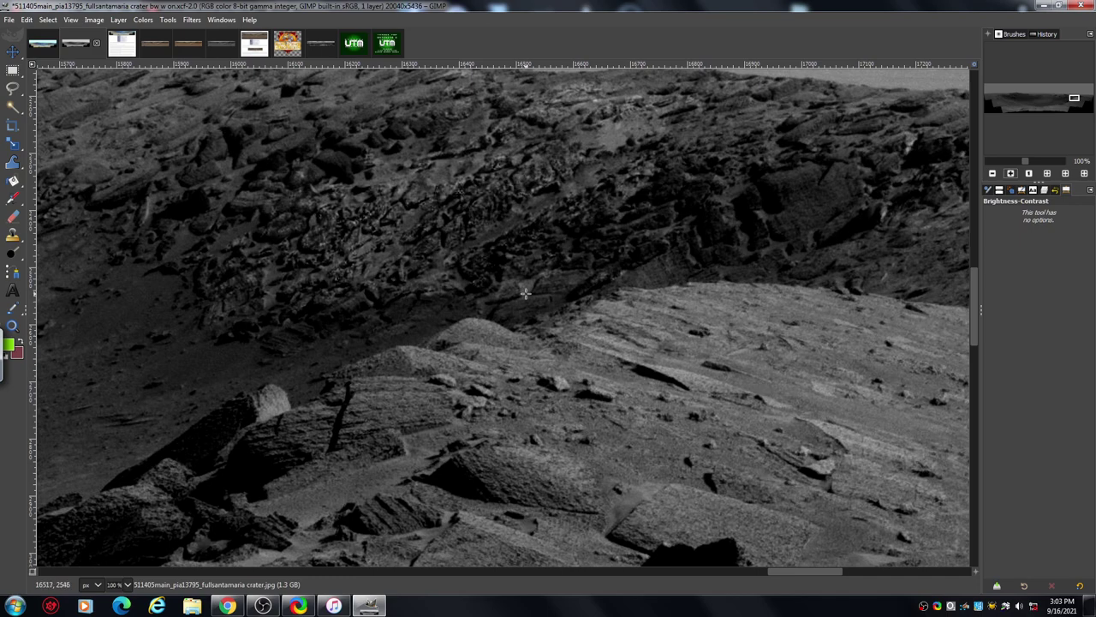
Select the Dodge/Burn tool and set Type to Dodge with Range set to Highlights.
{"action": "left_click", "coordinate": [12, 253]}
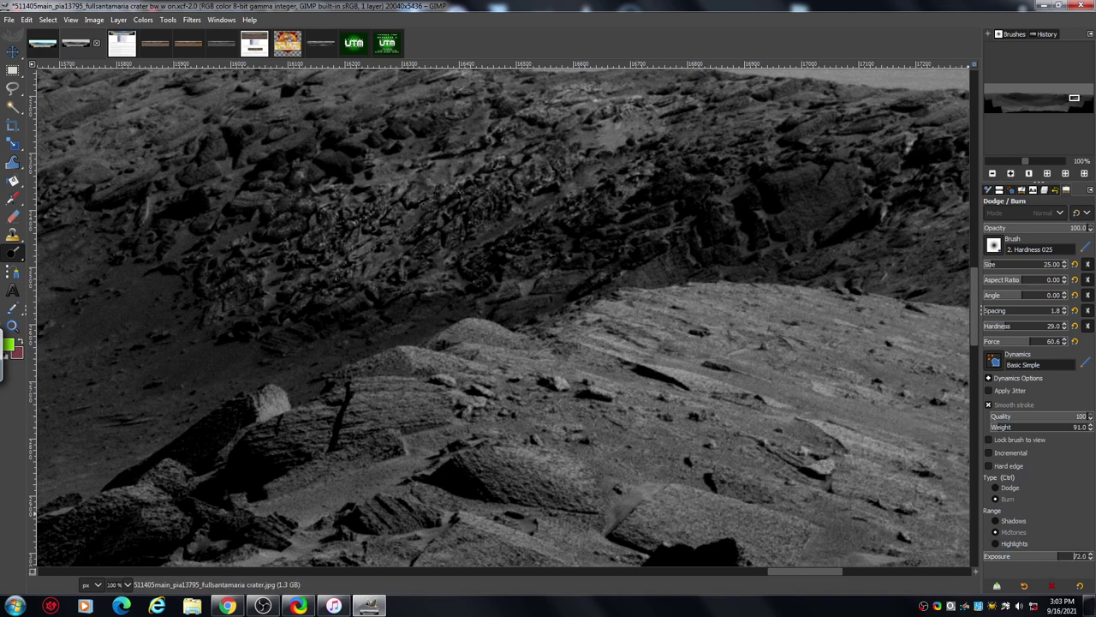
{"action": "left_click", "coordinate": [995, 543]}
{"action": "left_click", "coordinate": [995, 488]}
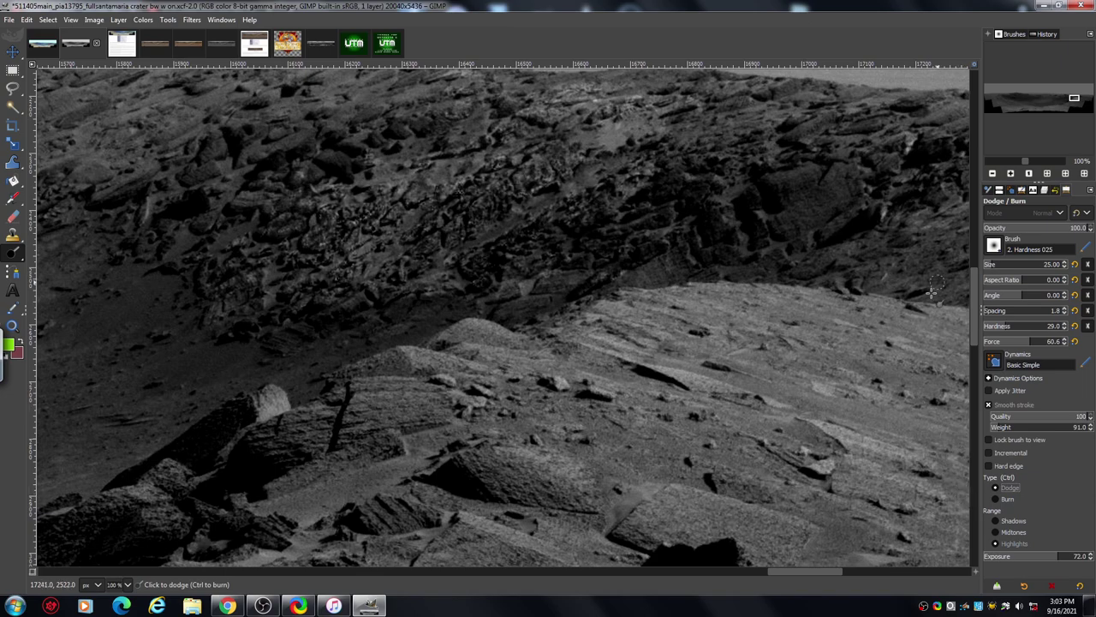
{"action": "scroll", "coordinate": [976, 311], "scroll_direction": "down", "scroll_amount": 3}
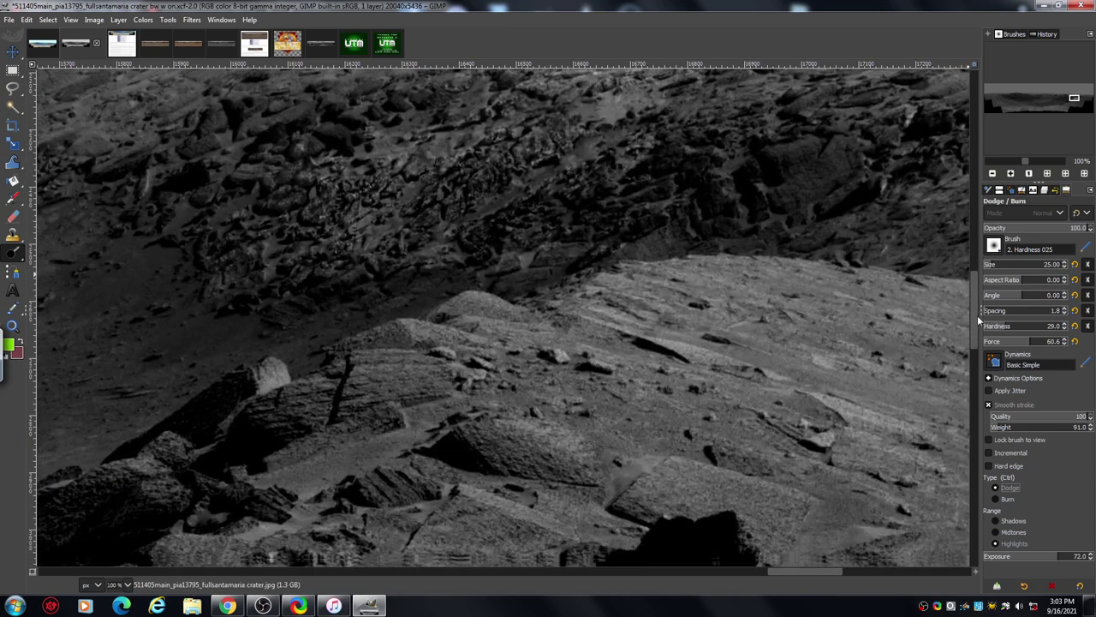
{"action": "scroll", "coordinate": [977, 315], "scroll_direction": "up", "scroll_amount": 2}
{"action": "mouse_move", "coordinate": [777, 572]}
{"action": "left_mouse_down"}
{"action": "mouse_move", "coordinate": [827, 567]}
{"action": "mouse_move", "coordinate": [778, 574]}
{"action": "left_mouse_up"}
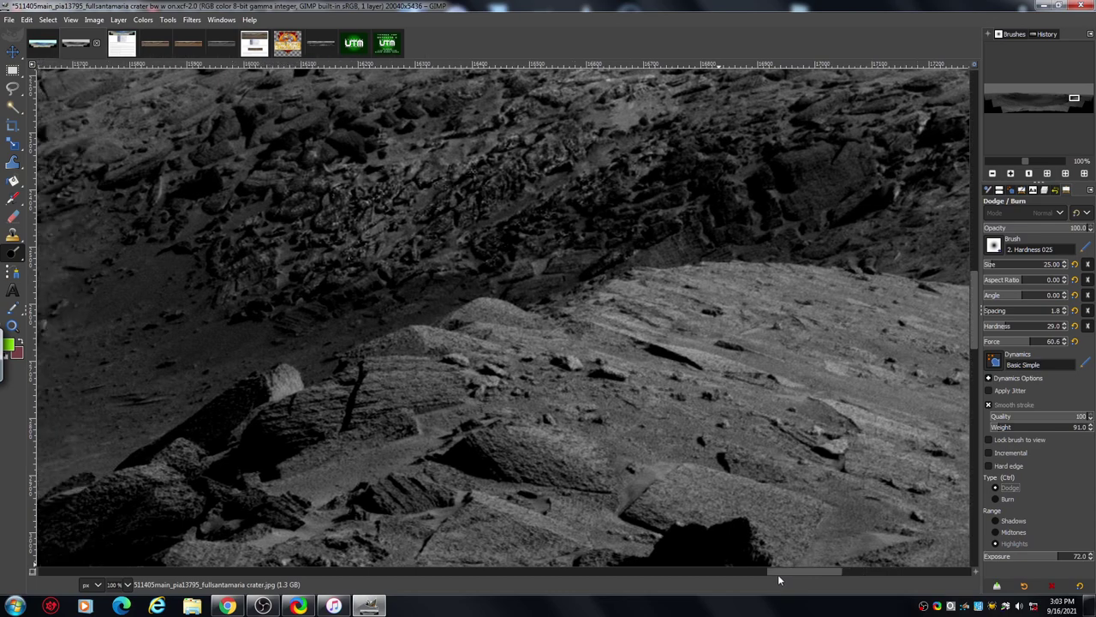
{"action": "left_click", "coordinate": [1011, 173]}
Paint a size-15, exposure-82.4 dodge stroke along the ridge between the dark rocks and the light slope.
{"action": "left_click_drag", "start_coordinate": [810, 571], "coordinate": [817, 572]}
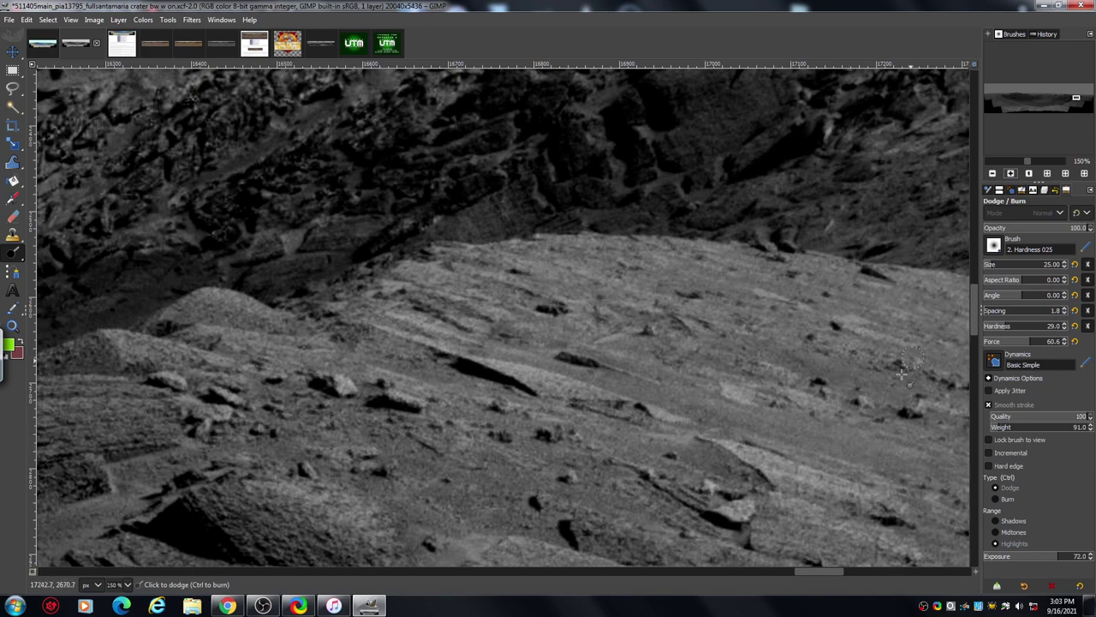
{"action": "scroll", "coordinate": [973, 300], "scroll_direction": "up", "scroll_amount": 5}
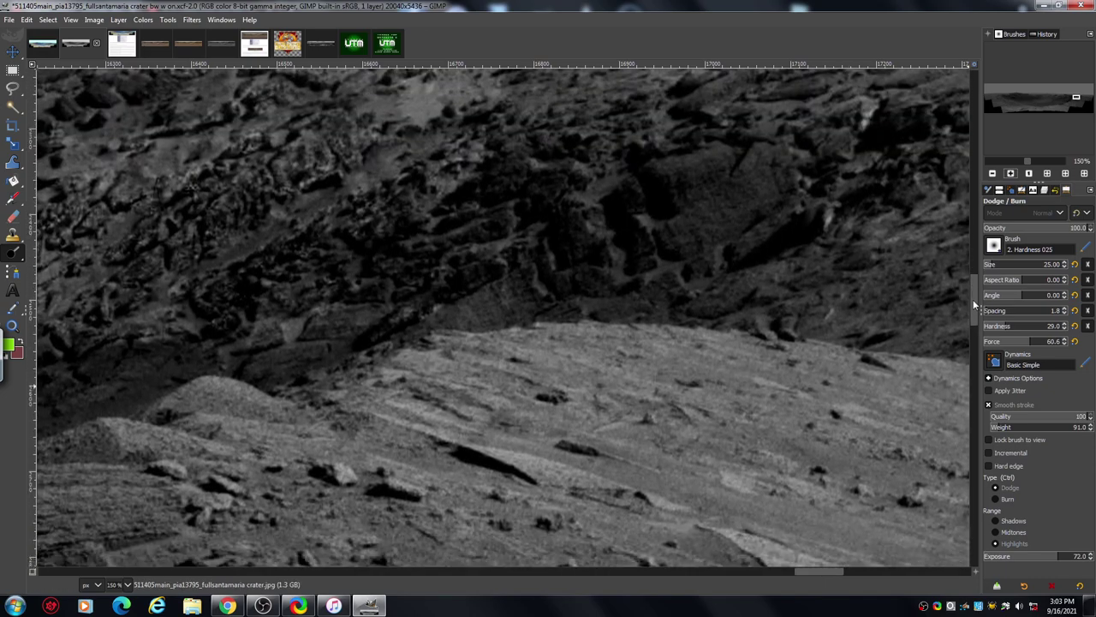
{"action": "scroll", "coordinate": [973, 299], "scroll_direction": "up", "scroll_amount": 2}
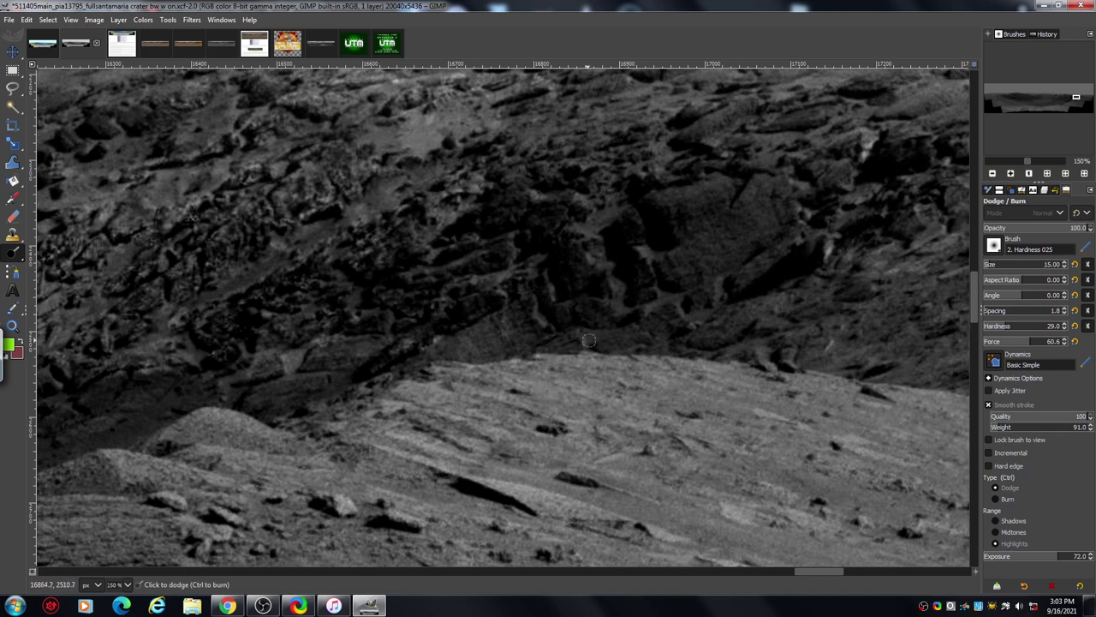
{"action": "left_click_drag", "start_coordinate": [588, 341], "coordinate": [548, 345]}
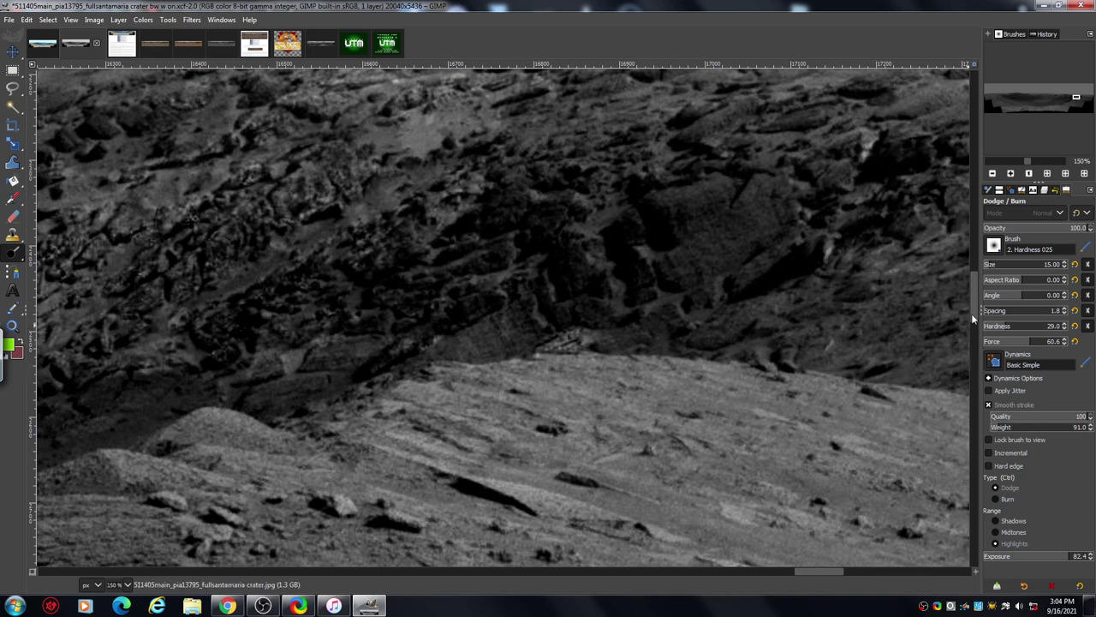
Pan to the ridge edge and magnify it from 100% toward 400%.
{"action": "left_click", "coordinate": [992, 174]}
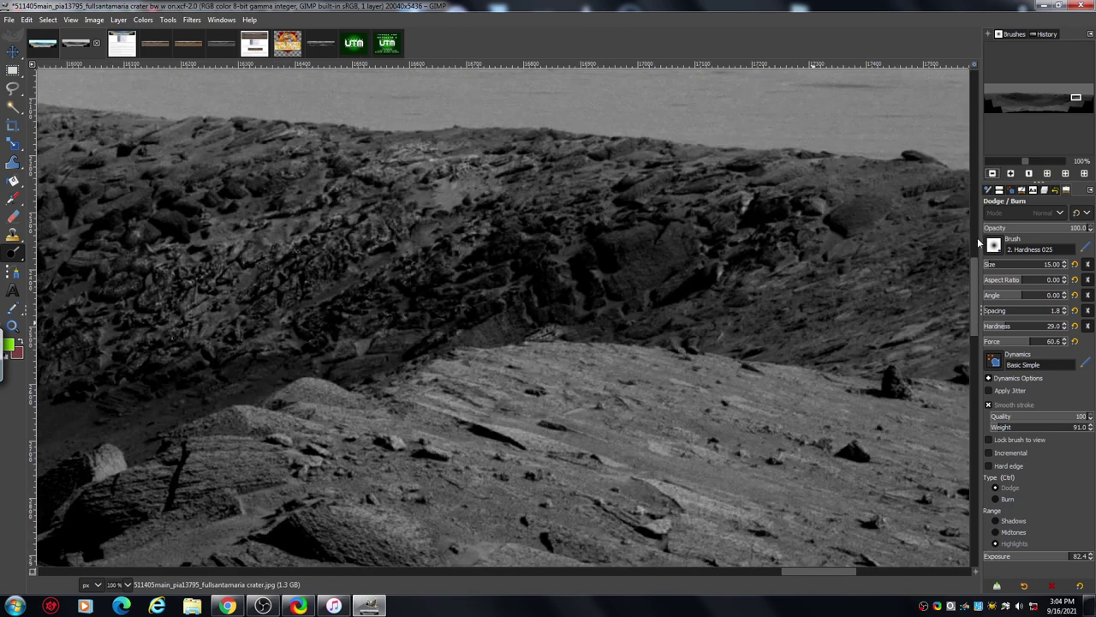
{"action": "scroll", "coordinate": [973, 287], "scroll_direction": "down", "scroll_amount": 2}
{"action": "scroll", "coordinate": [973, 290], "scroll_direction": "up", "scroll_amount": 2}
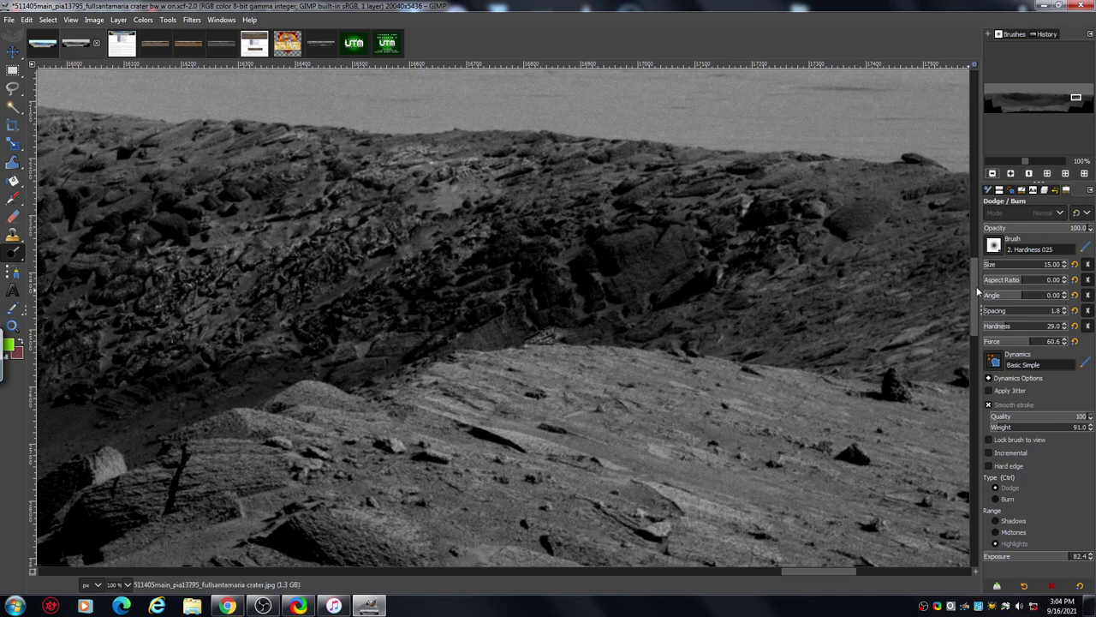
{"action": "left_click_drag", "start_coordinate": [974, 288], "coordinate": [973, 287]}
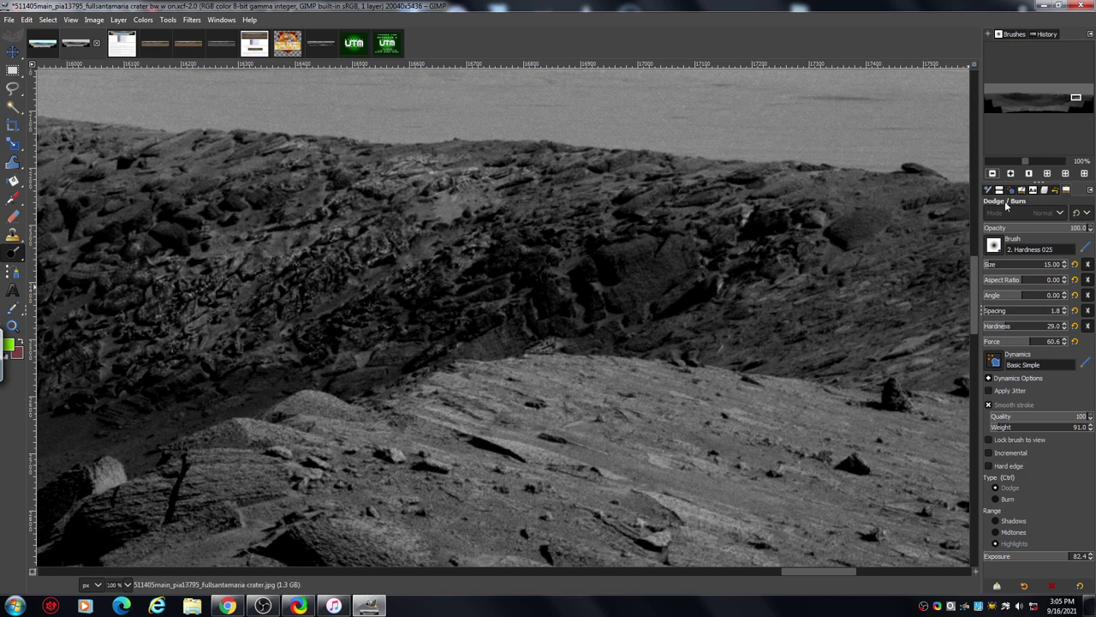
{"action": "left_click", "coordinate": [1009, 174]}
{"action": "left_click", "coordinate": [1010, 174]}
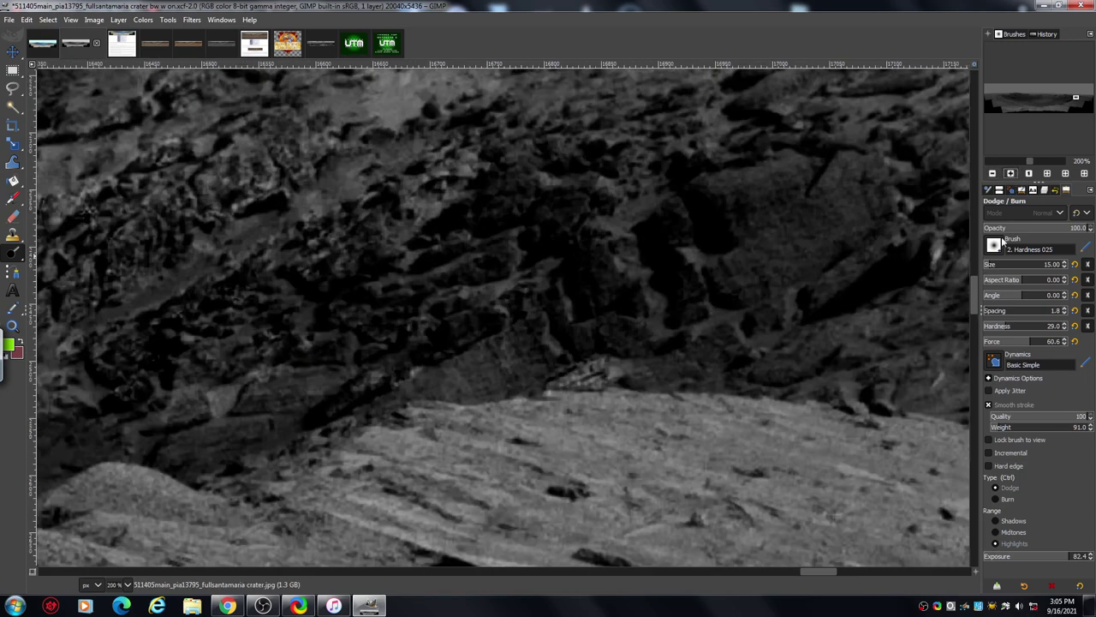
{"action": "left_click_drag", "start_coordinate": [976, 293], "coordinate": [976, 299]}
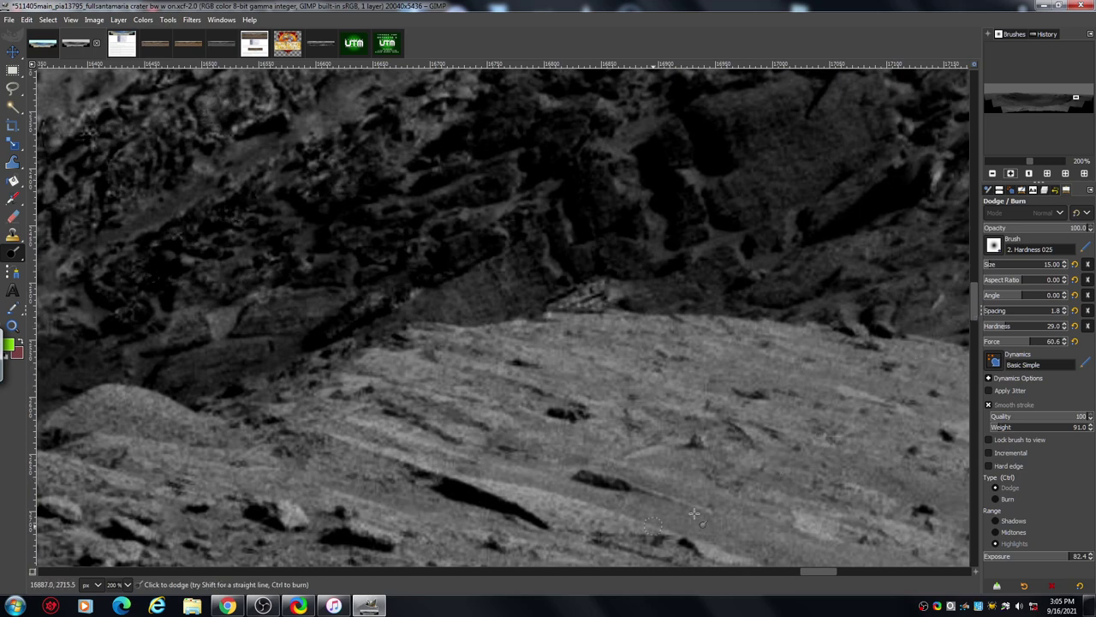
{"action": "left_click_drag", "start_coordinate": [809, 572], "coordinate": [828, 570]}
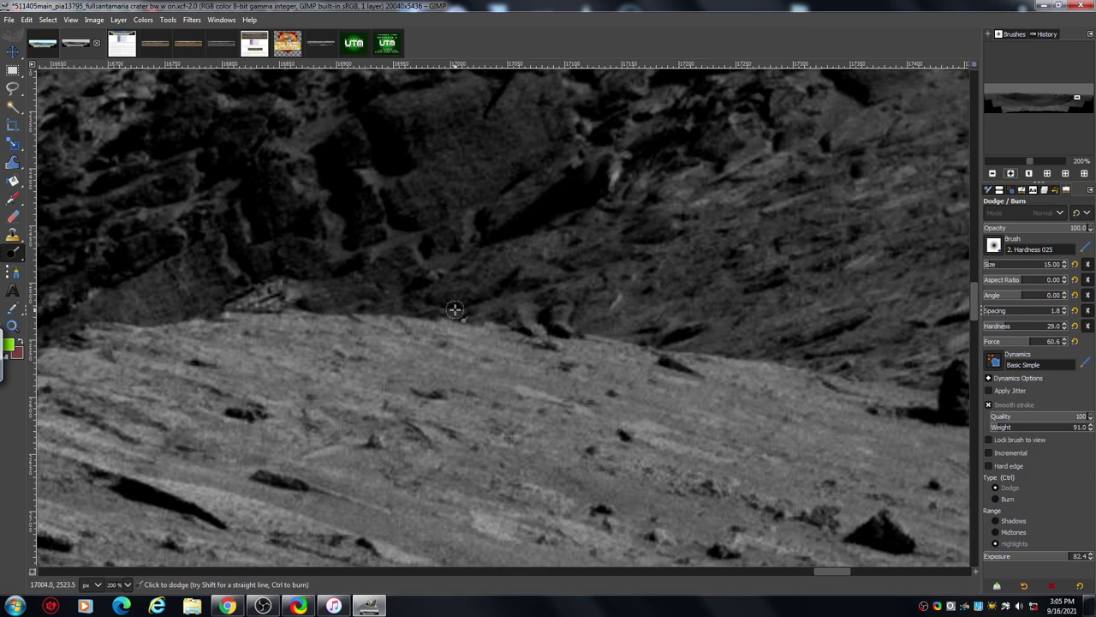
{"action": "left_click", "coordinate": [1010, 173]}
At 400% zoom, lighten the rocky ridge edge with three short dodge strokes.
{"action": "left_click", "coordinate": [1011, 173]}
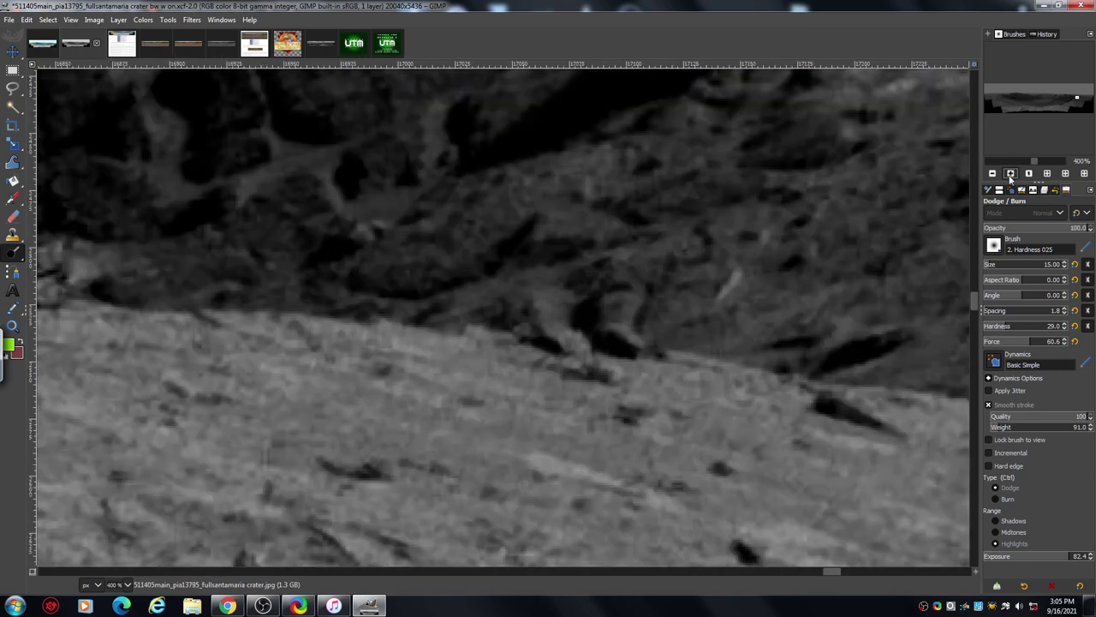
{"action": "left_click_drag", "start_coordinate": [832, 569], "coordinate": [819, 575]}
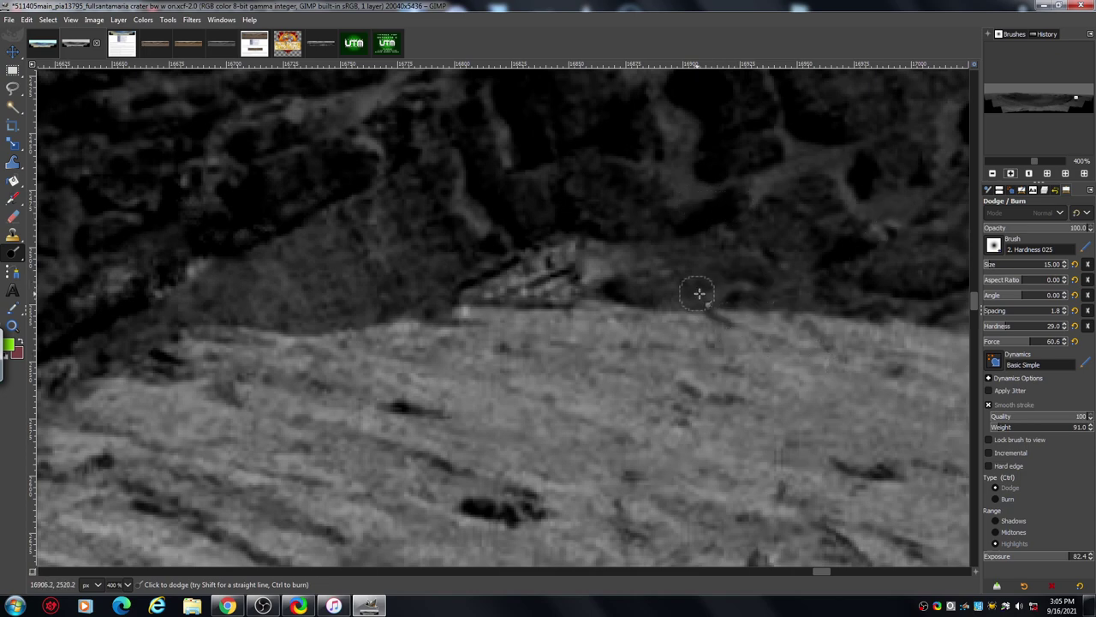
{"action": "mouse_move", "coordinate": [742, 298]}
{"action": "left_mouse_down"}
{"action": "mouse_move", "coordinate": [696, 287]}
{"action": "mouse_move", "coordinate": [774, 297]}
{"action": "mouse_move", "coordinate": [690, 296]}
{"action": "mouse_move", "coordinate": [799, 295]}
{"action": "mouse_move", "coordinate": [620, 286]}
{"action": "mouse_move", "coordinate": [680, 291]}
{"action": "left_mouse_up"}
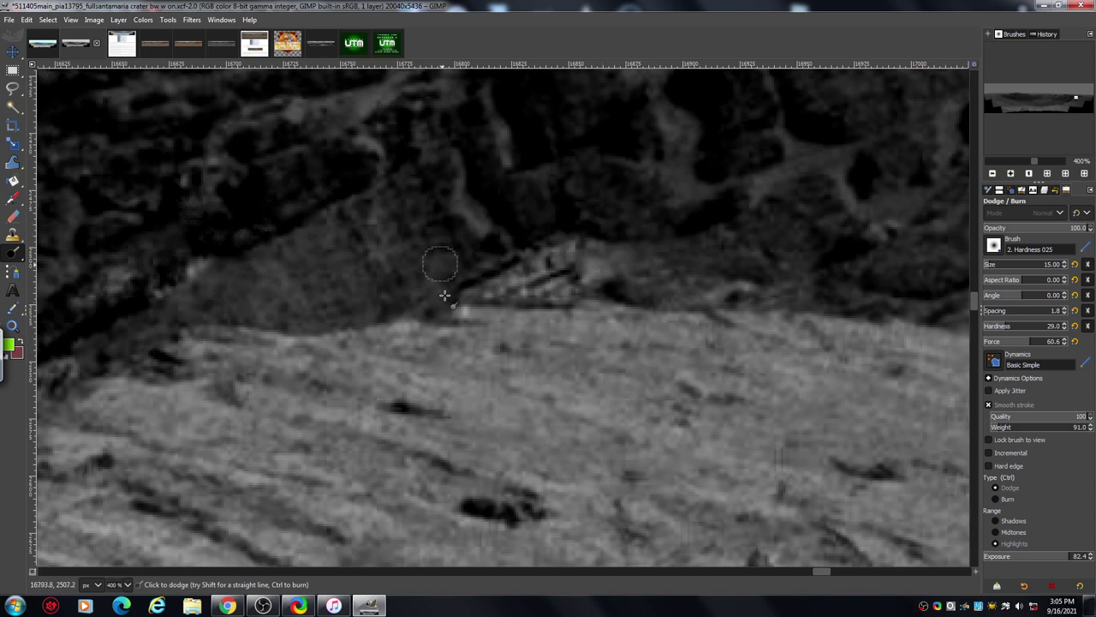
{"action": "mouse_move", "coordinate": [406, 311]}
{"action": "left_mouse_down"}
{"action": "mouse_move", "coordinate": [467, 259]}
{"action": "mouse_move", "coordinate": [486, 265]}
{"action": "mouse_move", "coordinate": [452, 277]}
{"action": "mouse_move", "coordinate": [498, 259]}
{"action": "mouse_move", "coordinate": [448, 274]}
{"action": "mouse_move", "coordinate": [441, 267]}
{"action": "mouse_move", "coordinate": [462, 237]}
{"action": "mouse_move", "coordinate": [406, 257]}
{"action": "mouse_move", "coordinate": [421, 228]}
{"action": "mouse_move", "coordinate": [389, 250]}
{"action": "mouse_move", "coordinate": [382, 206]}
{"action": "mouse_move", "coordinate": [343, 196]}
{"action": "mouse_move", "coordinate": [394, 190]}
{"action": "mouse_move", "coordinate": [388, 184]}
{"action": "mouse_move", "coordinate": [415, 242]}
{"action": "mouse_move", "coordinate": [406, 208]}
{"action": "mouse_move", "coordinate": [455, 226]}
{"action": "mouse_move", "coordinate": [410, 187]}
{"action": "mouse_move", "coordinate": [384, 183]}
{"action": "mouse_move", "coordinate": [421, 235]}
{"action": "mouse_move", "coordinate": [419, 184]}
{"action": "mouse_move", "coordinate": [458, 207]}
{"action": "mouse_move", "coordinate": [470, 169]}
{"action": "mouse_move", "coordinate": [428, 149]}
{"action": "mouse_move", "coordinate": [488, 228]}
{"action": "mouse_move", "coordinate": [508, 226]}
{"action": "mouse_move", "coordinate": [433, 183]}
{"action": "mouse_move", "coordinate": [450, 231]}
{"action": "mouse_move", "coordinate": [439, 225]}
{"action": "mouse_move", "coordinate": [436, 236]}
{"action": "mouse_move", "coordinate": [470, 248]}
{"action": "mouse_move", "coordinate": [449, 235]}
{"action": "mouse_move", "coordinate": [476, 263]}
{"action": "mouse_move", "coordinate": [414, 267]}
{"action": "mouse_move", "coordinate": [397, 304]}
{"action": "mouse_move", "coordinate": [314, 322]}
{"action": "mouse_move", "coordinate": [357, 318]}
{"action": "mouse_move", "coordinate": [334, 313]}
{"action": "mouse_move", "coordinate": [368, 292]}
{"action": "left_mouse_up"}
{"action": "mouse_move", "coordinate": [387, 302]}
{"action": "left_mouse_down"}
{"action": "mouse_move", "coordinate": [412, 305]}
{"action": "mouse_move", "coordinate": [400, 305]}
{"action": "mouse_move", "coordinate": [408, 269]}
{"action": "mouse_move", "coordinate": [339, 310]}
{"action": "mouse_move", "coordinate": [197, 303]}
{"action": "mouse_move", "coordinate": [171, 314]}
{"action": "mouse_move", "coordinate": [164, 350]}
{"action": "mouse_move", "coordinate": [123, 349]}
{"action": "mouse_move", "coordinate": [163, 318]}
{"action": "mouse_move", "coordinate": [128, 353]}
{"action": "mouse_move", "coordinate": [101, 352]}
{"action": "mouse_move", "coordinate": [134, 329]}
{"action": "mouse_move", "coordinate": [103, 348]}
{"action": "mouse_move", "coordinate": [120, 328]}
{"action": "mouse_move", "coordinate": [184, 309]}
{"action": "mouse_move", "coordinate": [168, 314]}
{"action": "mouse_move", "coordinate": [258, 308]}
{"action": "mouse_move", "coordinate": [211, 259]}
{"action": "left_mouse_up"}
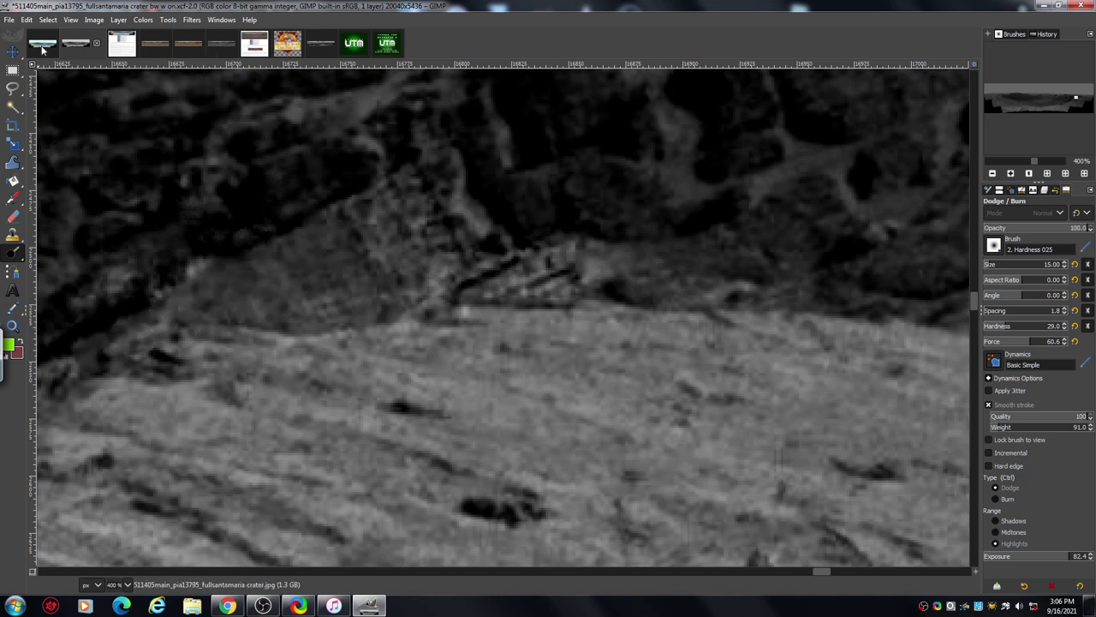
{"action": "left_click", "coordinate": [42, 47]}
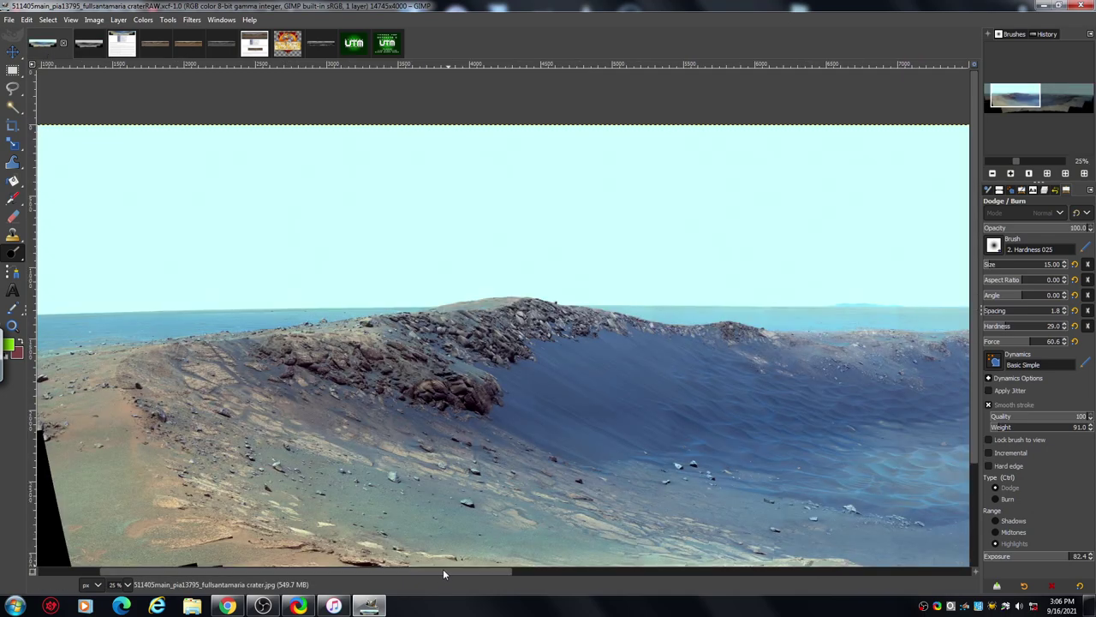
{"action": "left_click_drag", "start_coordinate": [443, 571], "coordinate": [911, 524]}
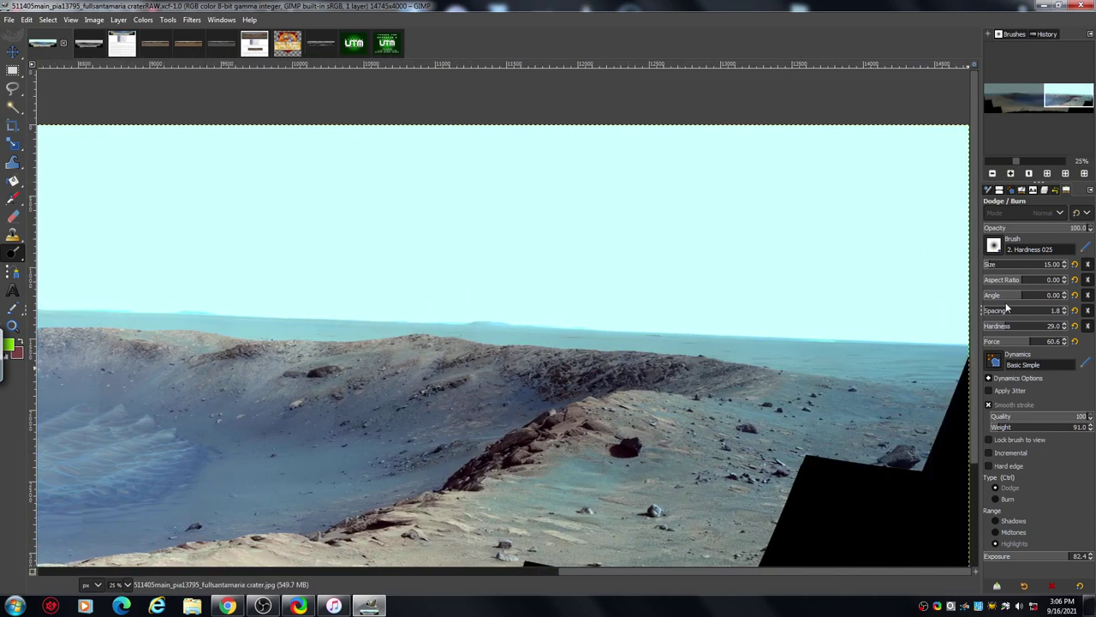
{"action": "left_click", "coordinate": [1010, 174]}
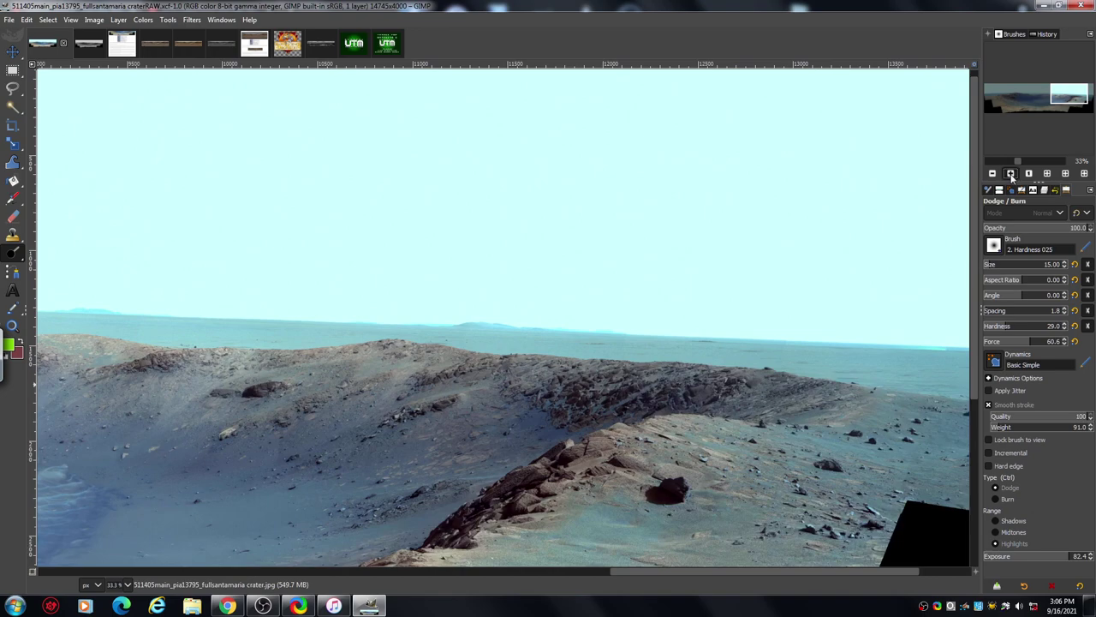
{"action": "left_click", "coordinate": [1010, 173]}
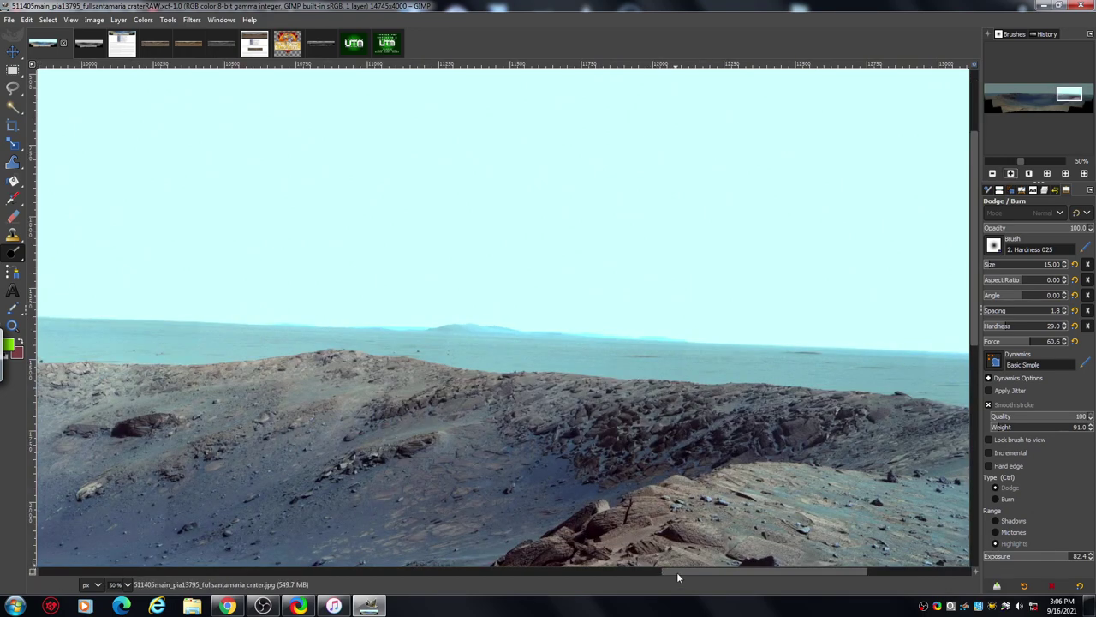
{"action": "left_click_drag", "start_coordinate": [676, 572], "coordinate": [736, 572]}
{"action": "left_click_drag", "start_coordinate": [975, 240], "coordinate": [981, 319]}
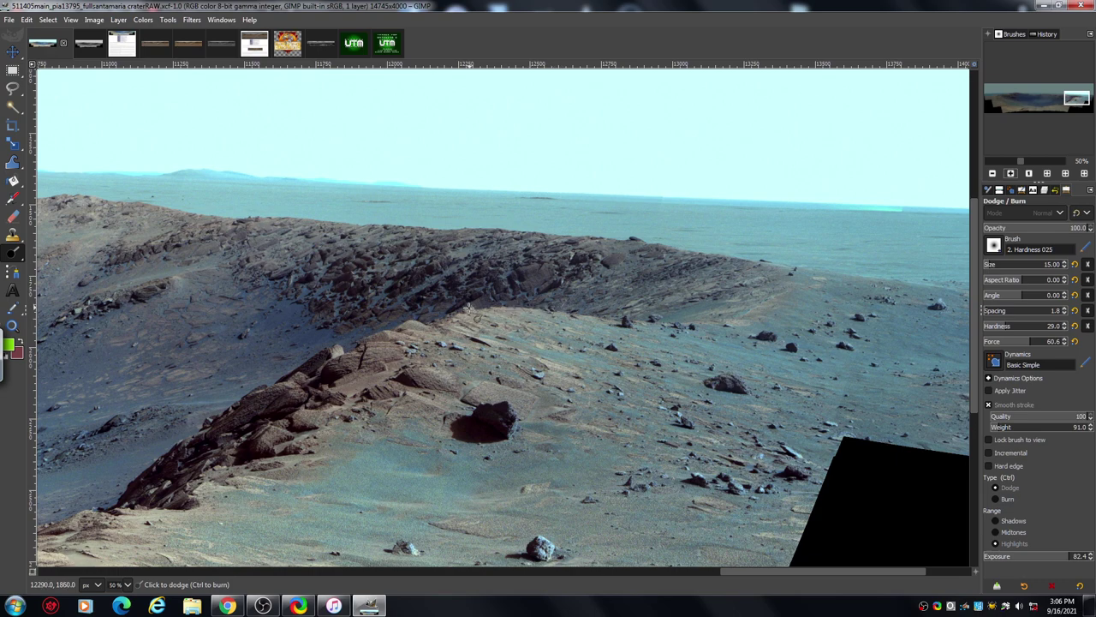
Back on the crater image, dodge the dark slope edge and ridge rocks at exposure 97.
{"action": "left_click", "coordinate": [88, 43]}
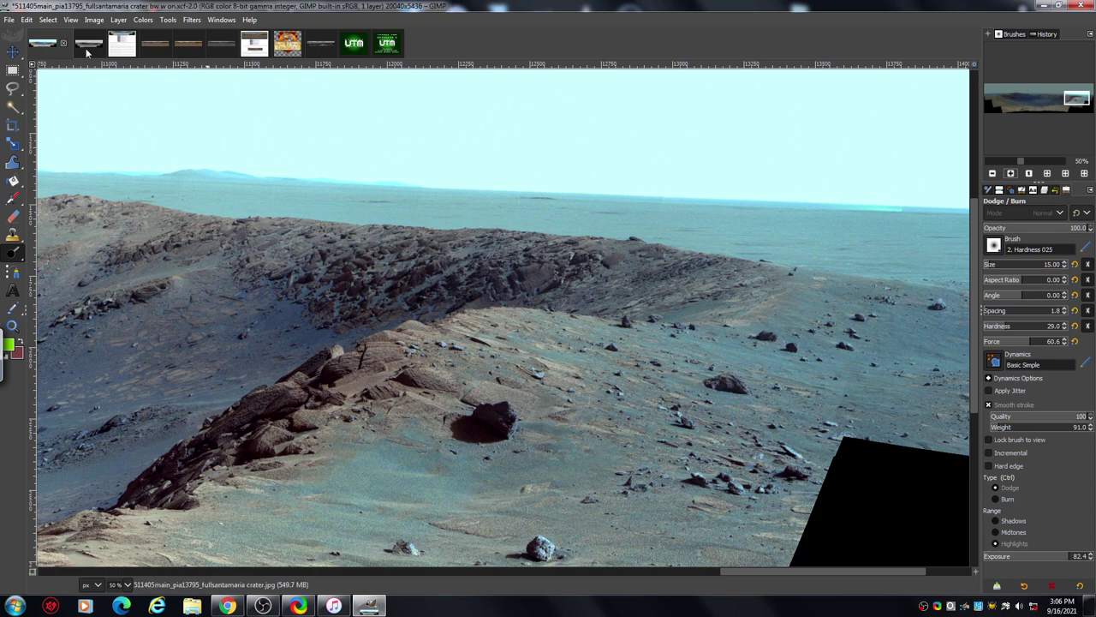
{"action": "mouse_move", "coordinate": [296, 263]}
{"action": "left_mouse_down"}
{"action": "mouse_move", "coordinate": [222, 263]}
{"action": "mouse_move", "coordinate": [218, 296]}
{"action": "mouse_move", "coordinate": [188, 314]}
{"action": "mouse_move", "coordinate": [279, 309]}
{"action": "mouse_move", "coordinate": [207, 300]}
{"action": "mouse_move", "coordinate": [220, 262]}
{"action": "mouse_move", "coordinate": [206, 282]}
{"action": "mouse_move", "coordinate": [222, 292]}
{"action": "mouse_move", "coordinate": [278, 277]}
{"action": "left_mouse_up"}
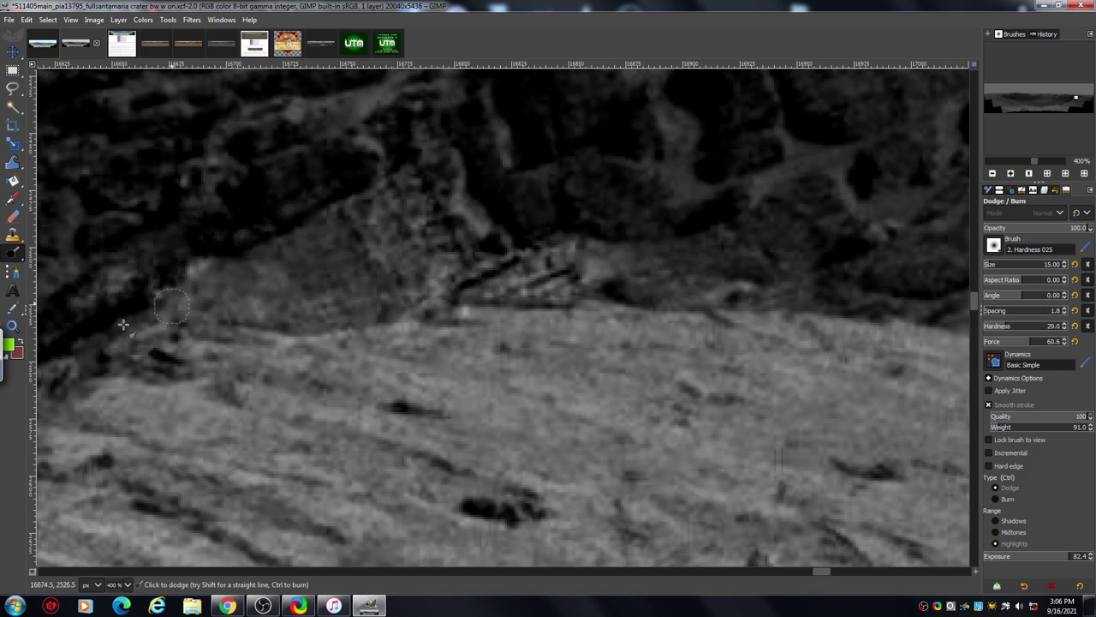
{"action": "mouse_move", "coordinate": [123, 324]}
{"action": "left_mouse_down"}
{"action": "mouse_move", "coordinate": [78, 341]}
{"action": "mouse_move", "coordinate": [89, 363]}
{"action": "mouse_move", "coordinate": [99, 326]}
{"action": "mouse_move", "coordinate": [84, 340]}
{"action": "mouse_move", "coordinate": [91, 334]}
{"action": "mouse_move", "coordinate": [113, 352]}
{"action": "mouse_move", "coordinate": [86, 338]}
{"action": "mouse_move", "coordinate": [85, 356]}
{"action": "mouse_move", "coordinate": [92, 344]}
{"action": "mouse_move", "coordinate": [145, 367]}
{"action": "left_mouse_up"}
{"action": "mouse_move", "coordinate": [320, 225]}
{"action": "left_mouse_down"}
{"action": "mouse_move", "coordinate": [315, 291]}
{"action": "mouse_move", "coordinate": [358, 275]}
{"action": "mouse_move", "coordinate": [355, 297]}
{"action": "mouse_move", "coordinate": [376, 302]}
{"action": "mouse_move", "coordinate": [389, 256]}
{"action": "mouse_move", "coordinate": [358, 255]}
{"action": "mouse_move", "coordinate": [347, 234]}
{"action": "mouse_move", "coordinate": [321, 231]}
{"action": "mouse_move", "coordinate": [362, 231]}
{"action": "mouse_move", "coordinate": [404, 197]}
{"action": "mouse_move", "coordinate": [396, 230]}
{"action": "mouse_move", "coordinate": [449, 226]}
{"action": "mouse_move", "coordinate": [404, 175]}
{"action": "mouse_move", "coordinate": [424, 201]}
{"action": "mouse_move", "coordinate": [448, 186]}
{"action": "mouse_move", "coordinate": [447, 148]}
{"action": "mouse_move", "coordinate": [416, 122]}
{"action": "left_mouse_up"}
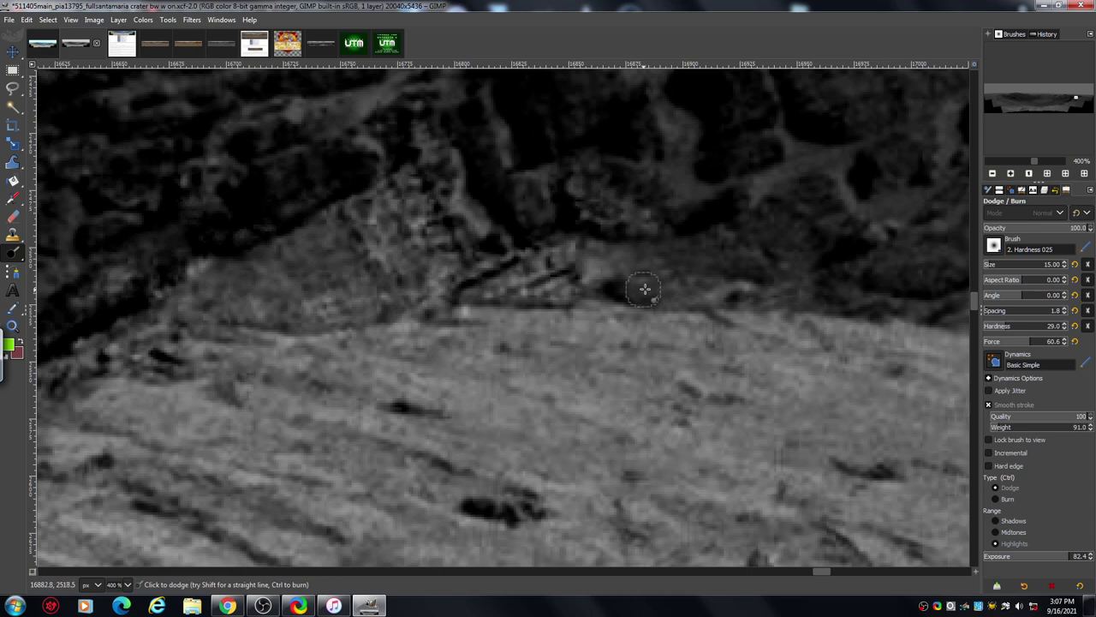
{"action": "mouse_move", "coordinate": [643, 286]}
{"action": "left_mouse_down"}
{"action": "mouse_move", "coordinate": [677, 275]}
{"action": "mouse_move", "coordinate": [631, 263]}
{"action": "left_mouse_up"}
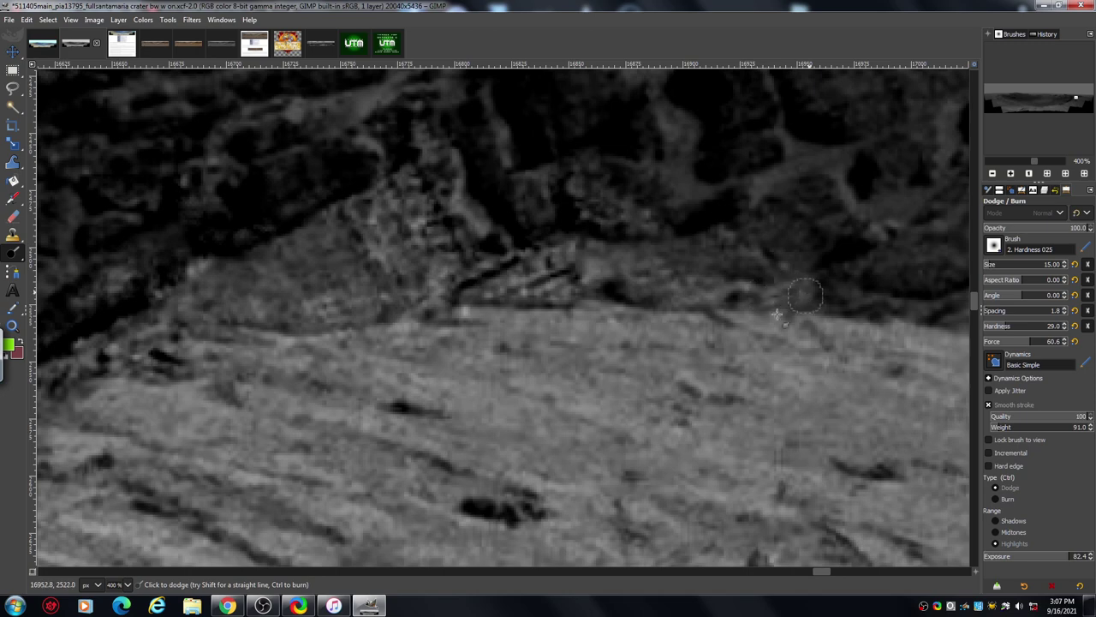
{"action": "left_click_drag", "start_coordinate": [820, 569], "coordinate": [822, 570]}
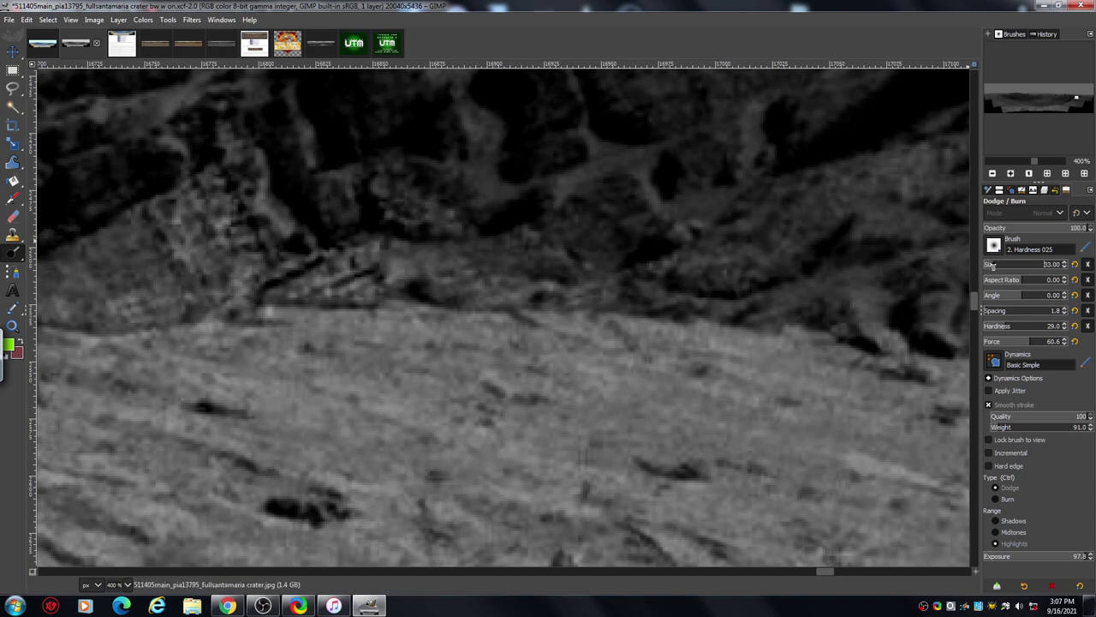
Set the dodge brush size to 11 and lighten the dark band along the ridge.
{"action": "type", "text": "11"}
{"action": "key", "text": "Return"}
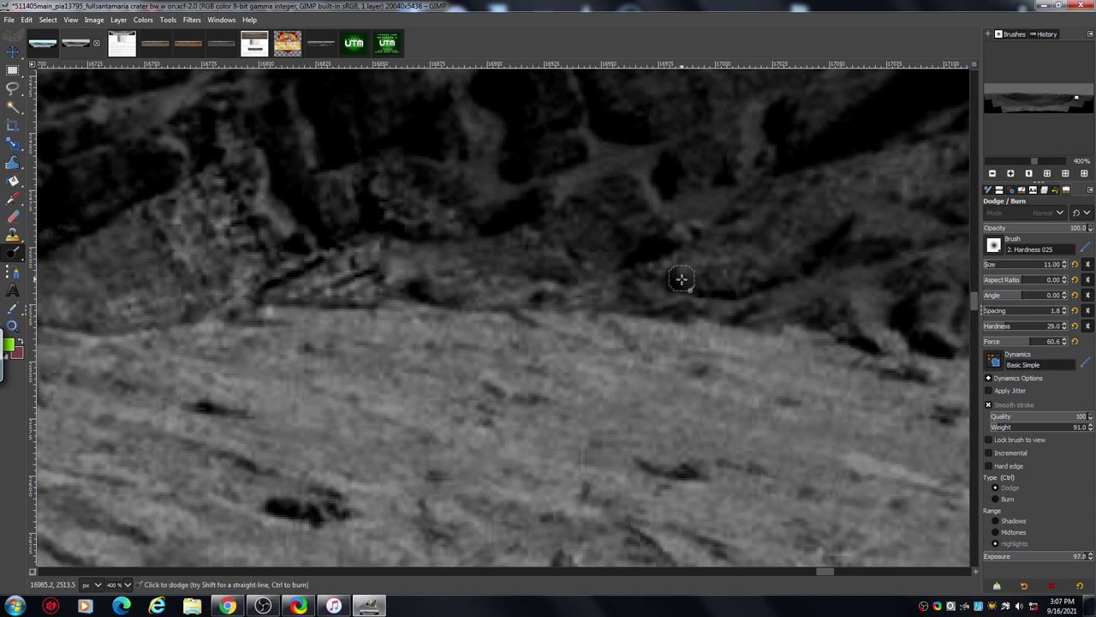
{"action": "mouse_move", "coordinate": [642, 267]}
{"action": "left_mouse_down"}
{"action": "mouse_move", "coordinate": [649, 298]}
{"action": "mouse_move", "coordinate": [664, 306]}
{"action": "mouse_move", "coordinate": [693, 284]}
{"action": "mouse_move", "coordinate": [636, 262]}
{"action": "mouse_move", "coordinate": [636, 296]}
{"action": "mouse_move", "coordinate": [762, 308]}
{"action": "left_mouse_up"}
{"action": "mouse_move", "coordinate": [639, 276]}
{"action": "left_mouse_down"}
{"action": "mouse_move", "coordinate": [591, 270]}
{"action": "mouse_move", "coordinate": [570, 245]}
{"action": "mouse_move", "coordinate": [547, 245]}
{"action": "mouse_move", "coordinate": [515, 226]}
{"action": "left_mouse_up"}
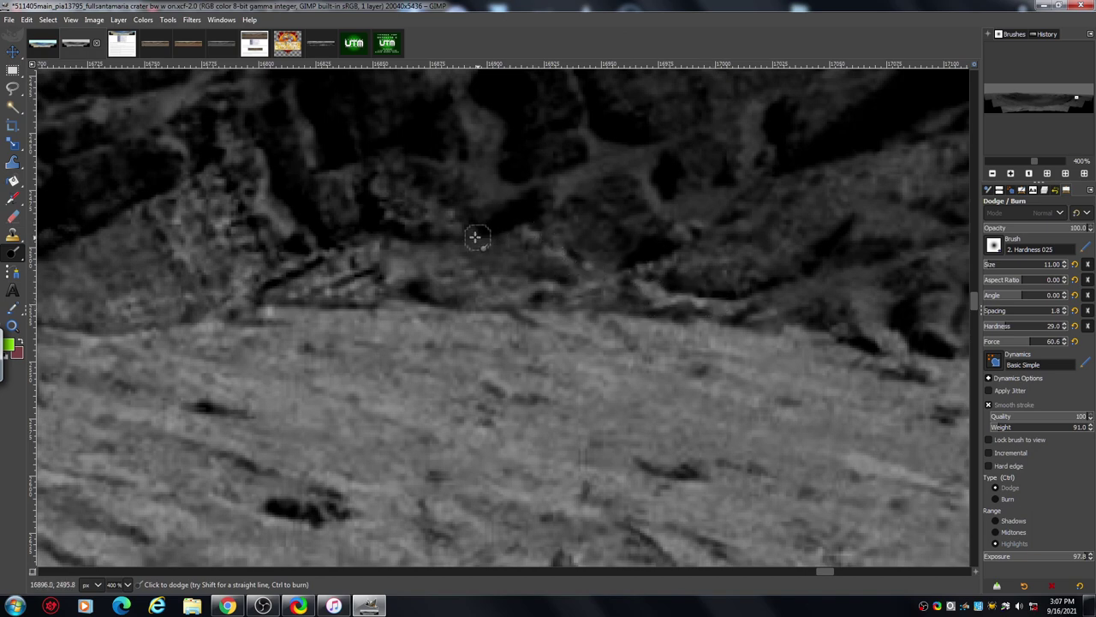
{"action": "mouse_move", "coordinate": [433, 249]}
{"action": "left_mouse_down"}
{"action": "mouse_move", "coordinate": [479, 250]}
{"action": "mouse_move", "coordinate": [477, 267]}
{"action": "mouse_move", "coordinate": [515, 251]}
{"action": "mouse_move", "coordinate": [518, 269]}
{"action": "mouse_move", "coordinate": [491, 298]}
{"action": "mouse_move", "coordinate": [425, 277]}
{"action": "left_mouse_up"}
{"action": "mouse_move", "coordinate": [343, 231]}
{"action": "left_mouse_down"}
{"action": "mouse_move", "coordinate": [354, 185]}
{"action": "mouse_move", "coordinate": [313, 201]}
{"action": "mouse_move", "coordinate": [321, 147]}
{"action": "mouse_move", "coordinate": [397, 168]}
{"action": "mouse_move", "coordinate": [394, 153]}
{"action": "mouse_move", "coordinate": [388, 191]}
{"action": "mouse_move", "coordinate": [447, 215]}
{"action": "mouse_move", "coordinate": [412, 188]}
{"action": "mouse_move", "coordinate": [424, 215]}
{"action": "mouse_move", "coordinate": [510, 225]}
{"action": "mouse_move", "coordinate": [482, 208]}
{"action": "mouse_move", "coordinate": [386, 207]}
{"action": "mouse_move", "coordinate": [403, 186]}
{"action": "mouse_move", "coordinate": [383, 159]}
{"action": "mouse_move", "coordinate": [441, 169]}
{"action": "left_mouse_up"}
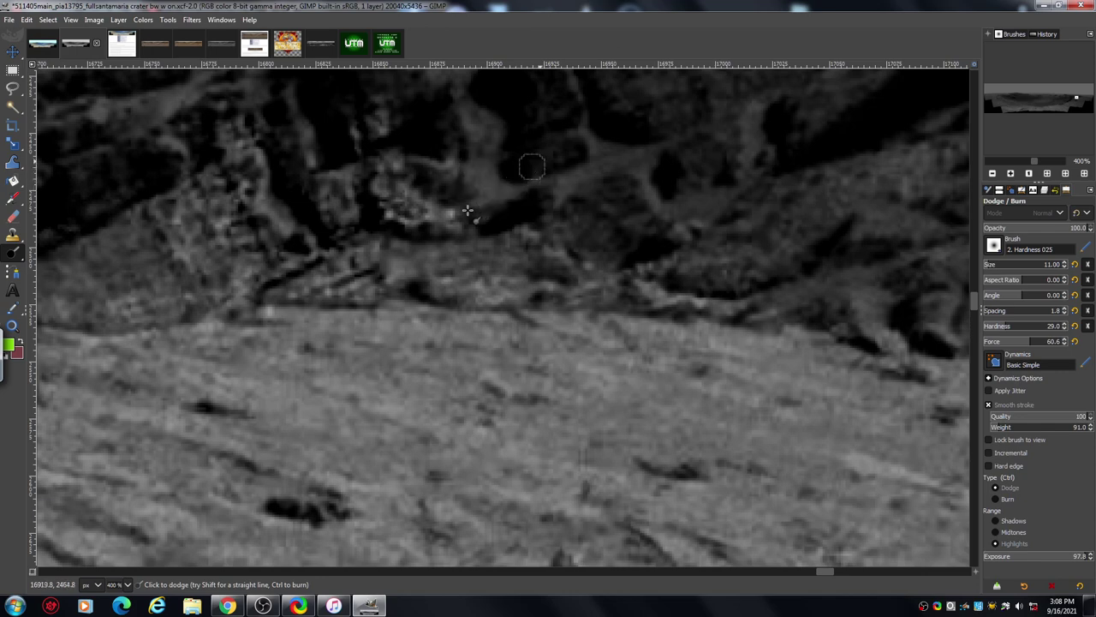
Add five more dodge strokes across the right ridge patch, upper rocks and ridge edge.
{"action": "mouse_move", "coordinate": [468, 210]}
{"action": "left_mouse_down"}
{"action": "mouse_move", "coordinate": [505, 208]}
{"action": "mouse_move", "coordinate": [538, 171]}
{"action": "mouse_move", "coordinate": [556, 174]}
{"action": "mouse_move", "coordinate": [569, 198]}
{"action": "mouse_move", "coordinate": [636, 151]}
{"action": "mouse_move", "coordinate": [648, 177]}
{"action": "mouse_move", "coordinate": [642, 219]}
{"action": "mouse_move", "coordinate": [699, 245]}
{"action": "mouse_move", "coordinate": [602, 200]}
{"action": "mouse_move", "coordinate": [536, 224]}
{"action": "mouse_move", "coordinate": [586, 246]}
{"action": "mouse_move", "coordinate": [551, 220]}
{"action": "mouse_move", "coordinate": [585, 243]}
{"action": "mouse_move", "coordinate": [644, 255]}
{"action": "mouse_move", "coordinate": [617, 212]}
{"action": "mouse_move", "coordinate": [584, 212]}
{"action": "mouse_move", "coordinate": [621, 244]}
{"action": "mouse_move", "coordinate": [631, 224]}
{"action": "mouse_move", "coordinate": [603, 197]}
{"action": "mouse_move", "coordinate": [618, 189]}
{"action": "mouse_move", "coordinate": [621, 206]}
{"action": "mouse_move", "coordinate": [627, 186]}
{"action": "mouse_move", "coordinate": [605, 190]}
{"action": "mouse_move", "coordinate": [644, 201]}
{"action": "mouse_move", "coordinate": [617, 198]}
{"action": "mouse_move", "coordinate": [638, 207]}
{"action": "mouse_move", "coordinate": [645, 249]}
{"action": "left_mouse_up"}
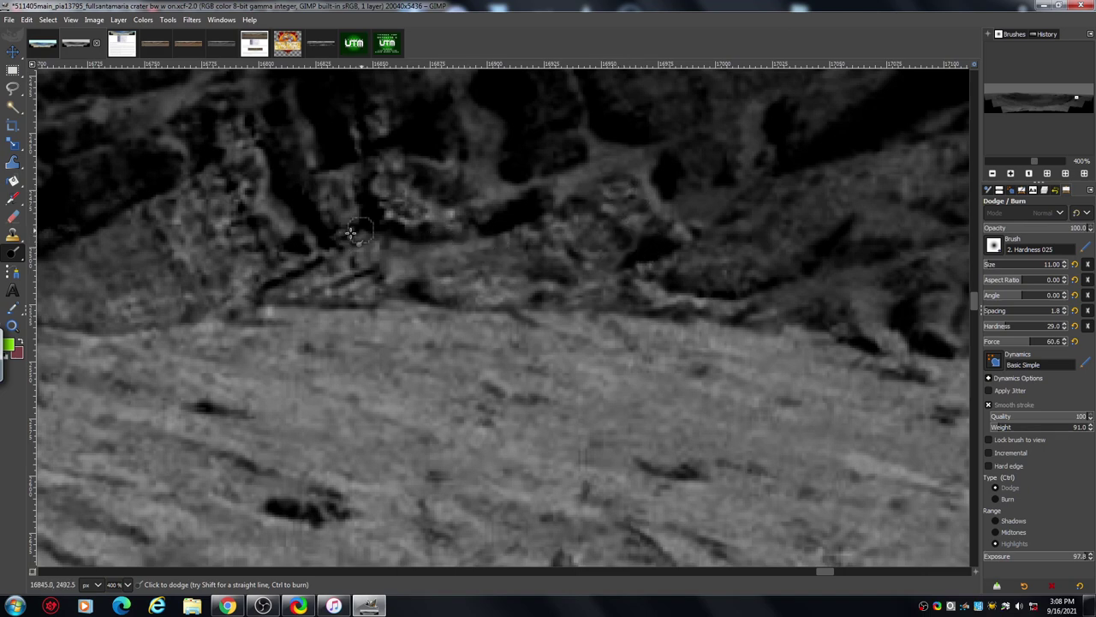
{"action": "mouse_move", "coordinate": [737, 228]}
{"action": "left_mouse_down"}
{"action": "mouse_move", "coordinate": [688, 249]}
{"action": "mouse_move", "coordinate": [697, 276]}
{"action": "mouse_move", "coordinate": [741, 260]}
{"action": "mouse_move", "coordinate": [762, 277]}
{"action": "mouse_move", "coordinate": [780, 270]}
{"action": "mouse_move", "coordinate": [790, 242]}
{"action": "mouse_move", "coordinate": [720, 227]}
{"action": "mouse_move", "coordinate": [739, 235]}
{"action": "mouse_move", "coordinate": [758, 203]}
{"action": "mouse_move", "coordinate": [796, 208]}
{"action": "mouse_move", "coordinate": [814, 233]}
{"action": "mouse_move", "coordinate": [844, 221]}
{"action": "mouse_move", "coordinate": [818, 172]}
{"action": "mouse_move", "coordinate": [753, 201]}
{"action": "mouse_move", "coordinate": [706, 200]}
{"action": "mouse_move", "coordinate": [714, 173]}
{"action": "mouse_move", "coordinate": [683, 173]}
{"action": "mouse_move", "coordinate": [694, 117]}
{"action": "mouse_move", "coordinate": [654, 147]}
{"action": "mouse_move", "coordinate": [735, 161]}
{"action": "mouse_move", "coordinate": [676, 140]}
{"action": "mouse_move", "coordinate": [565, 173]}
{"action": "mouse_move", "coordinate": [547, 162]}
{"action": "mouse_move", "coordinate": [567, 139]}
{"action": "mouse_move", "coordinate": [491, 176]}
{"action": "mouse_move", "coordinate": [474, 160]}
{"action": "mouse_move", "coordinate": [472, 128]}
{"action": "mouse_move", "coordinate": [487, 107]}
{"action": "mouse_move", "coordinate": [445, 108]}
{"action": "left_mouse_up"}
{"action": "mouse_move", "coordinate": [313, 135]}
{"action": "left_mouse_down"}
{"action": "mouse_move", "coordinate": [287, 133]}
{"action": "mouse_move", "coordinate": [275, 89]}
{"action": "mouse_move", "coordinate": [257, 82]}
{"action": "mouse_move", "coordinate": [263, 124]}
{"action": "mouse_move", "coordinate": [304, 128]}
{"action": "left_mouse_up"}
{"action": "mouse_move", "coordinate": [757, 302]}
{"action": "left_mouse_down"}
{"action": "mouse_move", "coordinate": [838, 294]}
{"action": "mouse_move", "coordinate": [837, 314]}
{"action": "mouse_move", "coordinate": [826, 315]}
{"action": "mouse_move", "coordinate": [840, 317]}
{"action": "mouse_move", "coordinate": [825, 304]}
{"action": "mouse_move", "coordinate": [820, 319]}
{"action": "mouse_move", "coordinate": [780, 317]}
{"action": "mouse_move", "coordinate": [802, 287]}
{"action": "mouse_move", "coordinate": [767, 292]}
{"action": "mouse_move", "coordinate": [843, 272]}
{"action": "left_mouse_up"}
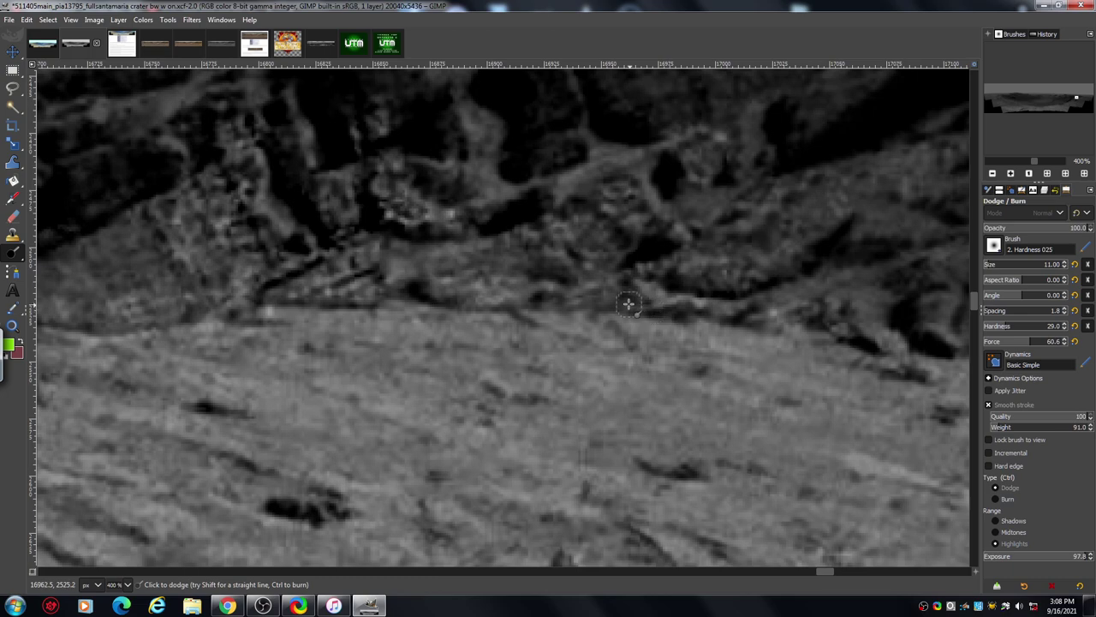
{"action": "mouse_move", "coordinate": [628, 303]}
{"action": "left_mouse_down"}
{"action": "mouse_move", "coordinate": [683, 323]}
{"action": "mouse_move", "coordinate": [675, 315]}
{"action": "left_mouse_up"}
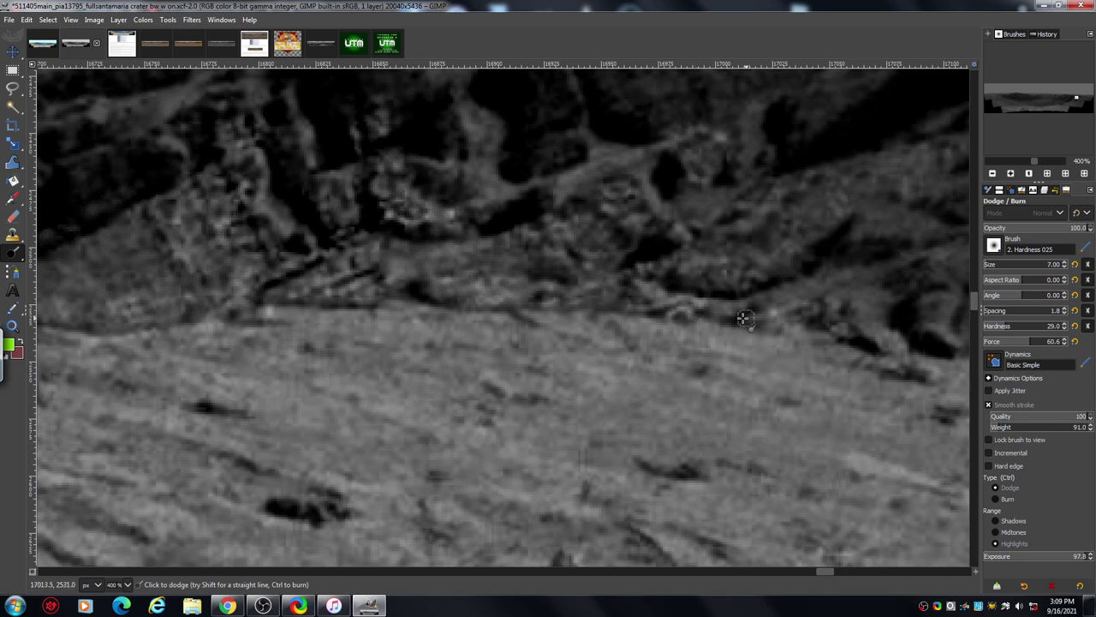
Brighten the ridge rocks with three more size-7 dodge strokes, then zoom out to 200%.
{"action": "left_click_drag", "start_coordinate": [738, 305], "coordinate": [811, 274]}
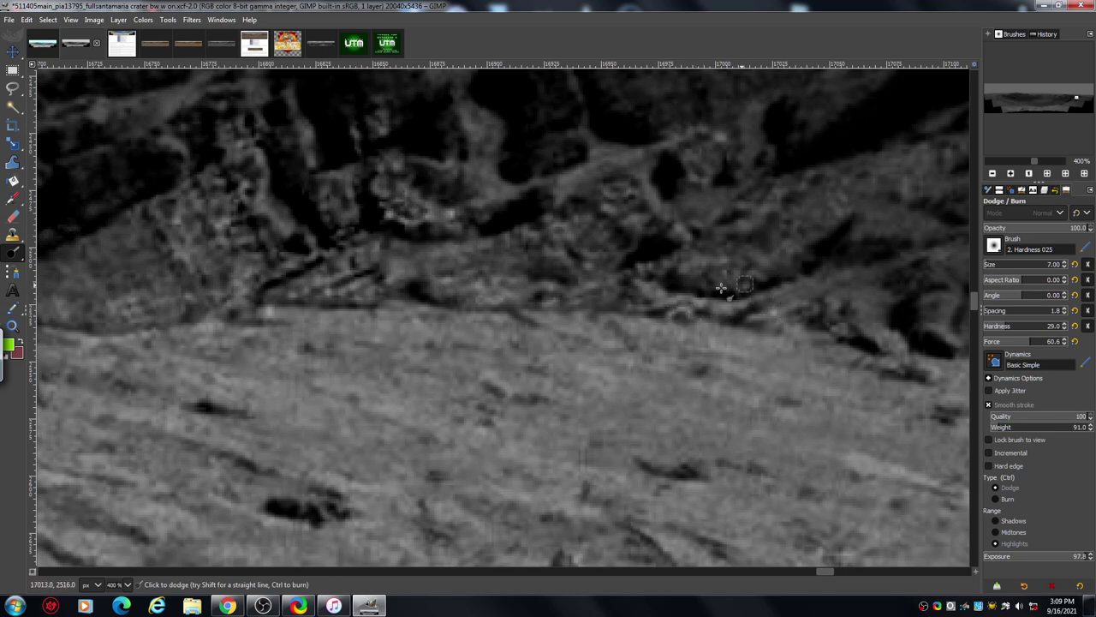
{"action": "left_click_drag", "start_coordinate": [712, 246], "coordinate": [651, 274]}
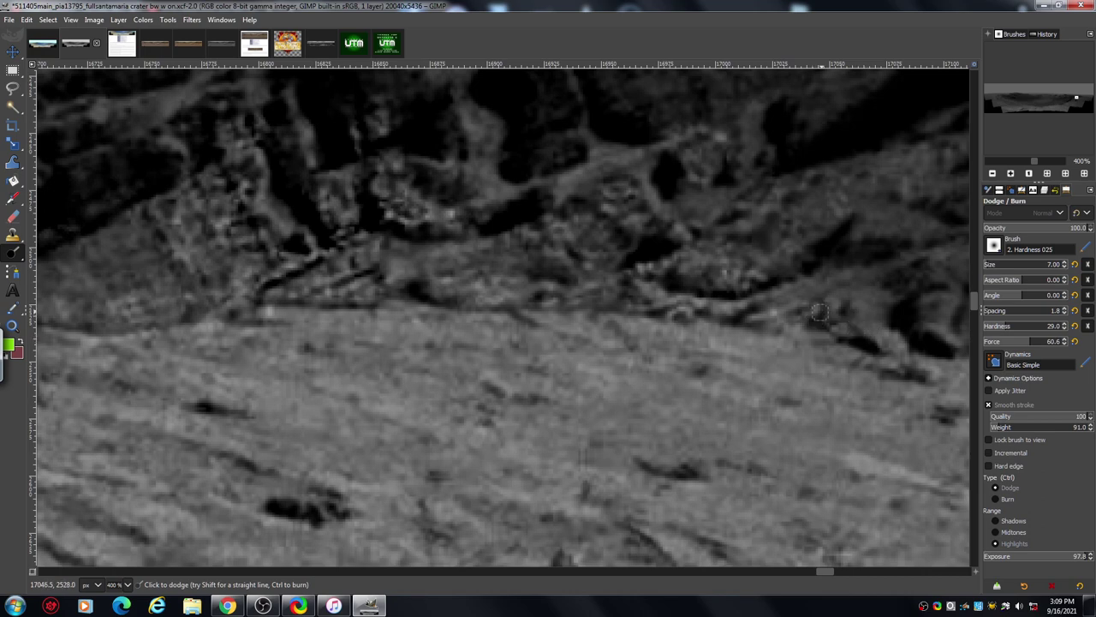
{"action": "mouse_move", "coordinate": [775, 289]}
{"action": "left_mouse_down"}
{"action": "mouse_move", "coordinate": [856, 256]}
{"action": "mouse_move", "coordinate": [806, 287]}
{"action": "mouse_move", "coordinate": [873, 275]}
{"action": "mouse_move", "coordinate": [852, 312]}
{"action": "mouse_move", "coordinate": [881, 323]}
{"action": "mouse_move", "coordinate": [904, 343]}
{"action": "left_mouse_up"}
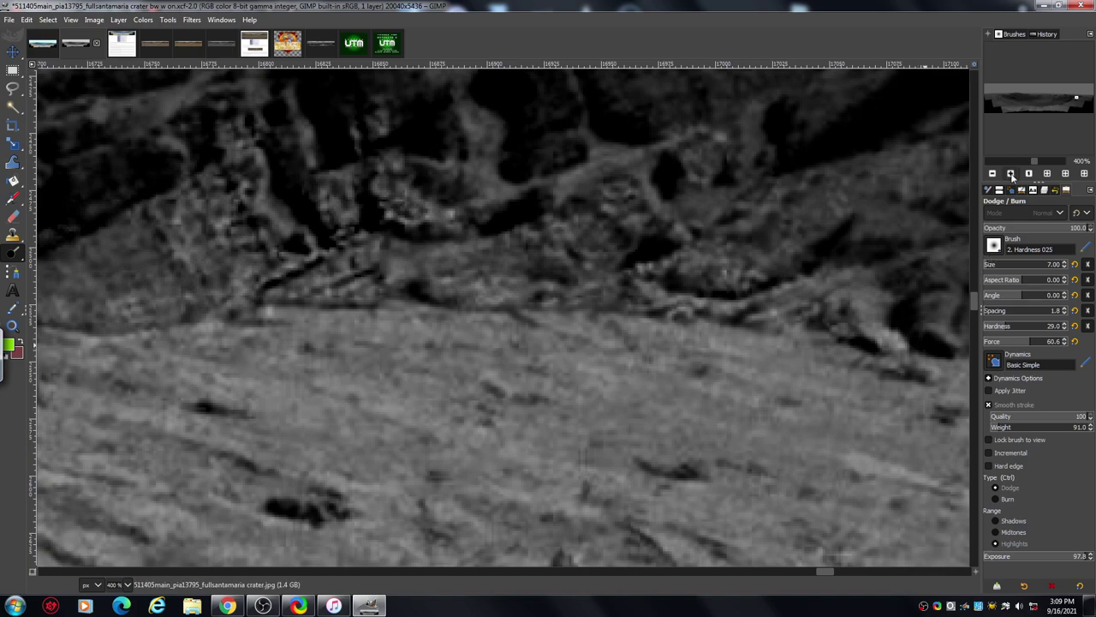
{"action": "left_click", "coordinate": [993, 174]}
{"action": "left_click", "coordinate": [993, 174]}
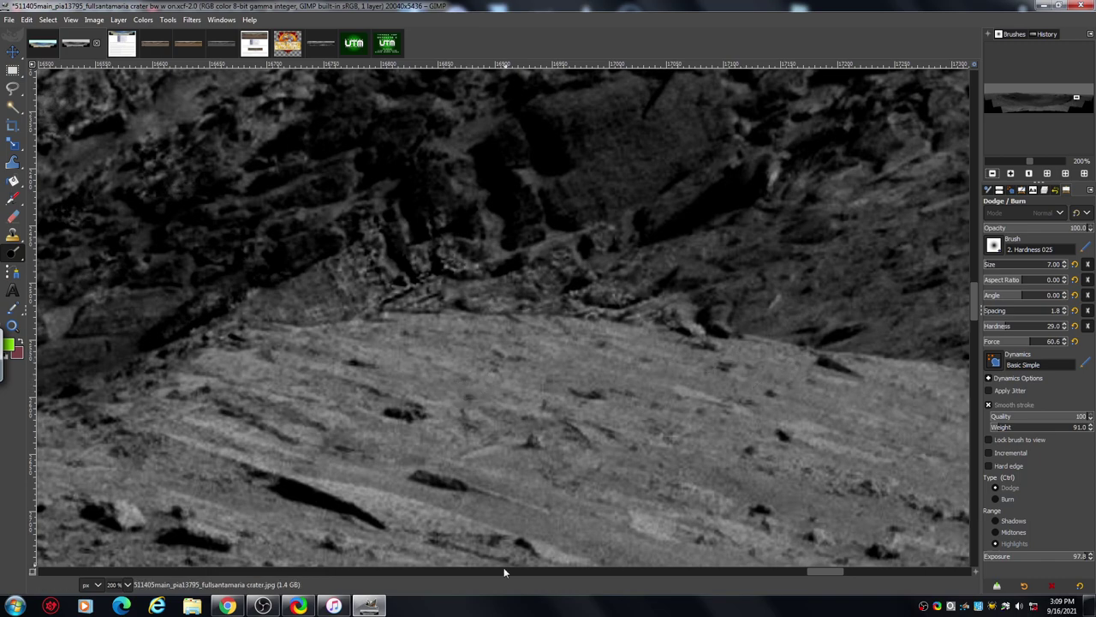
Pan the view to the next stretch of crater wall further right.
{"action": "mouse_move", "coordinate": [813, 572]}
{"action": "left_mouse_down"}
{"action": "mouse_move", "coordinate": [837, 578]}
{"action": "mouse_move", "coordinate": [824, 575]}
{"action": "left_mouse_up"}
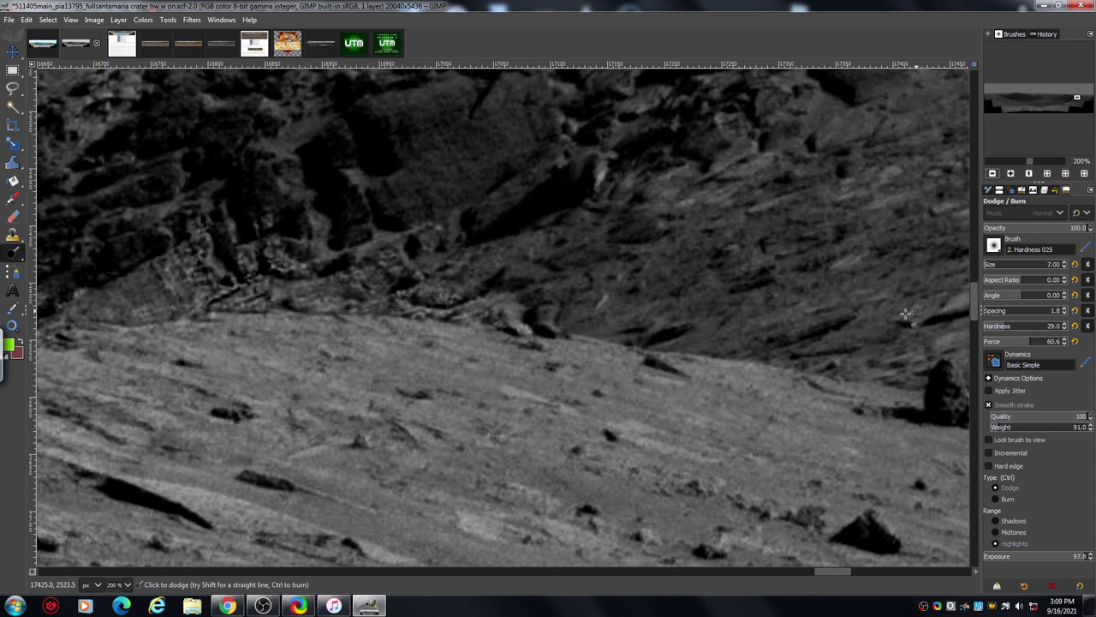
{"action": "left_click_drag", "start_coordinate": [975, 304], "coordinate": [973, 299]}
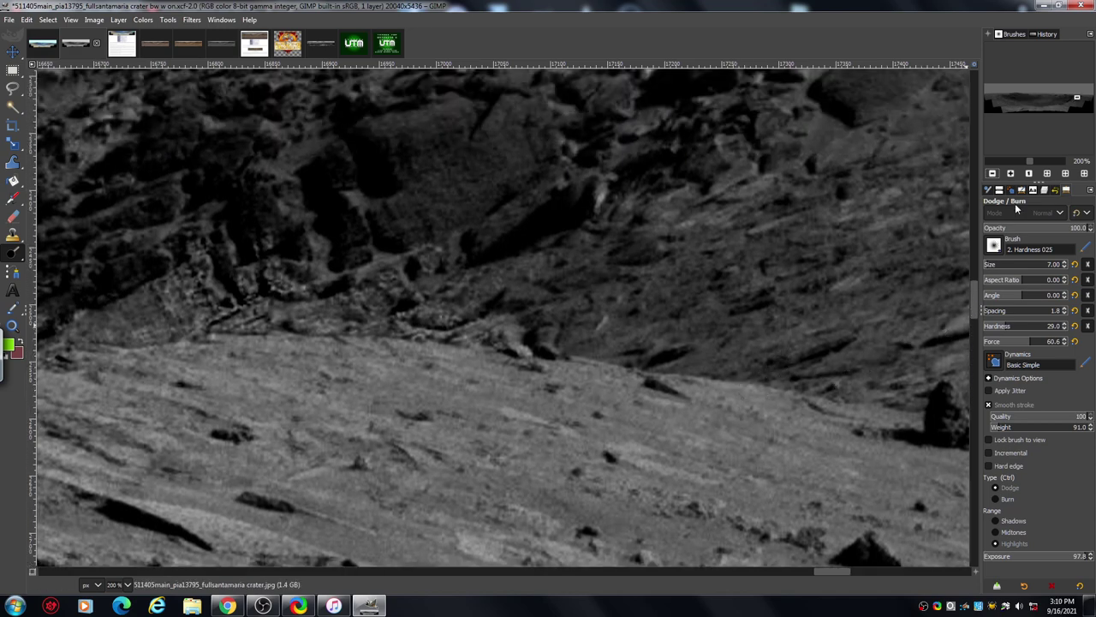
Zoom in closer and dodge the dark rocks just above the lower right slope.
{"action": "left_click", "coordinate": [1011, 173]}
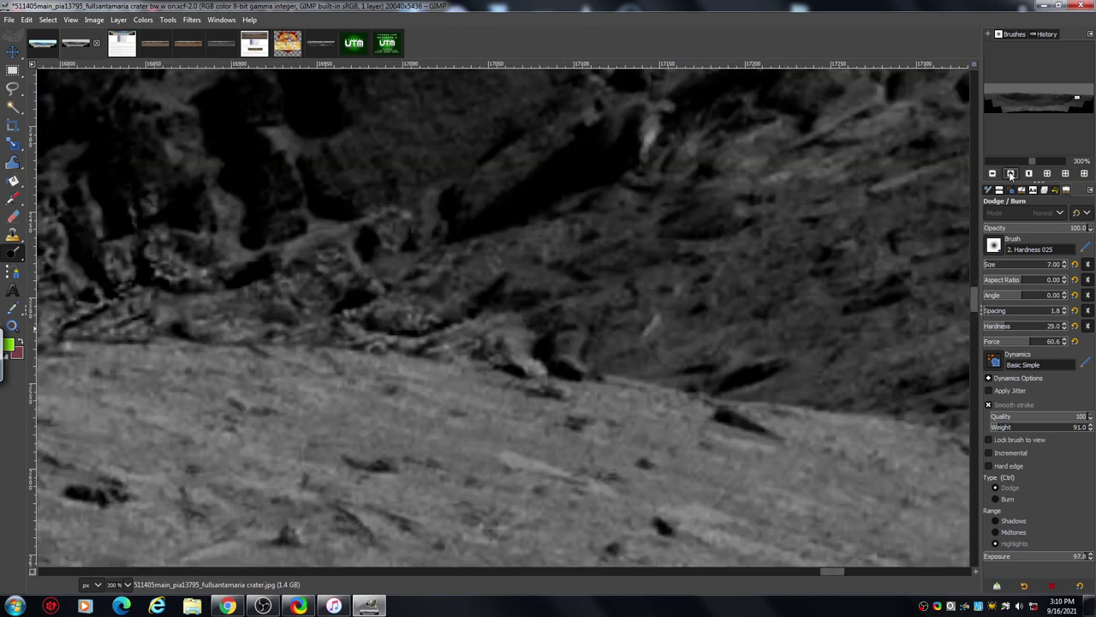
{"action": "left_click_drag", "start_coordinate": [832, 569], "coordinate": [835, 585]}
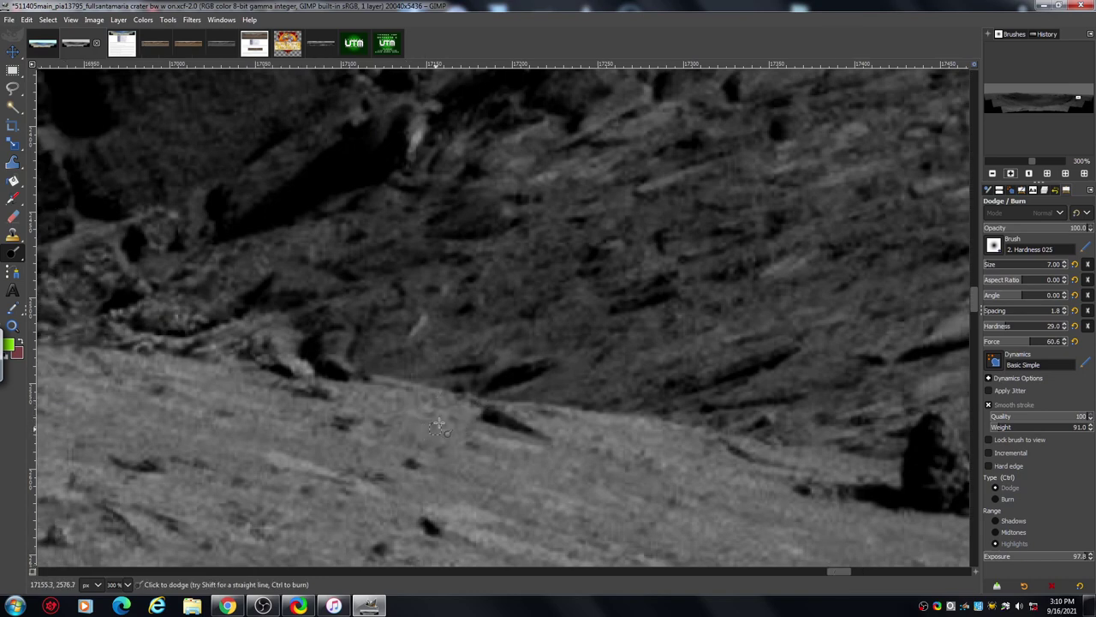
{"action": "scroll", "coordinate": [975, 298], "scroll_direction": "down", "scroll_amount": 1}
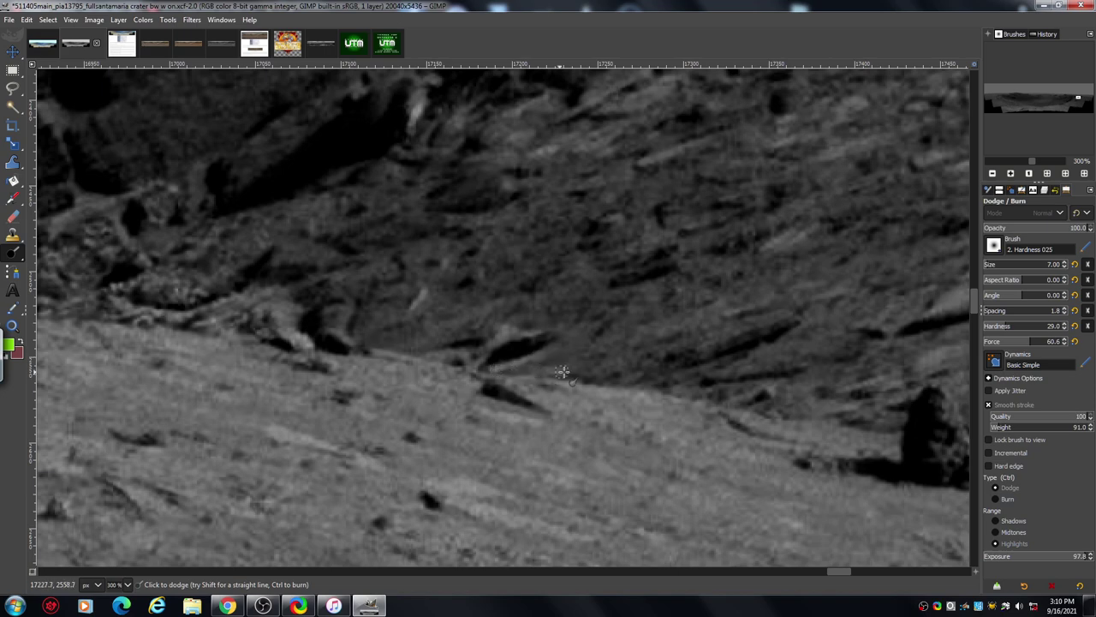
{"action": "mouse_move", "coordinate": [377, 327]}
{"action": "left_mouse_down"}
{"action": "mouse_move", "coordinate": [353, 351]}
{"action": "mouse_move", "coordinate": [362, 316]}
{"action": "mouse_move", "coordinate": [331, 320]}
{"action": "mouse_move", "coordinate": [337, 289]}
{"action": "mouse_move", "coordinate": [315, 296]}
{"action": "mouse_move", "coordinate": [340, 307]}
{"action": "mouse_move", "coordinate": [354, 349]}
{"action": "left_mouse_up"}
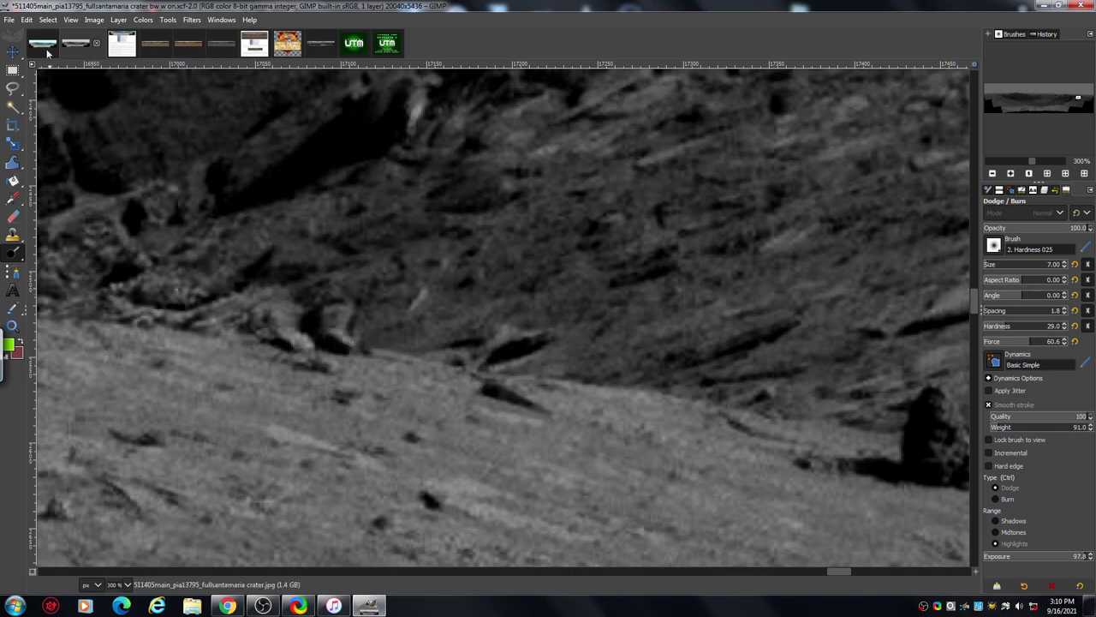
Show the colour craterRAW.xcf panorama at 100%, scrolled to the matching ridge area.
{"action": "left_click", "coordinate": [49, 56]}
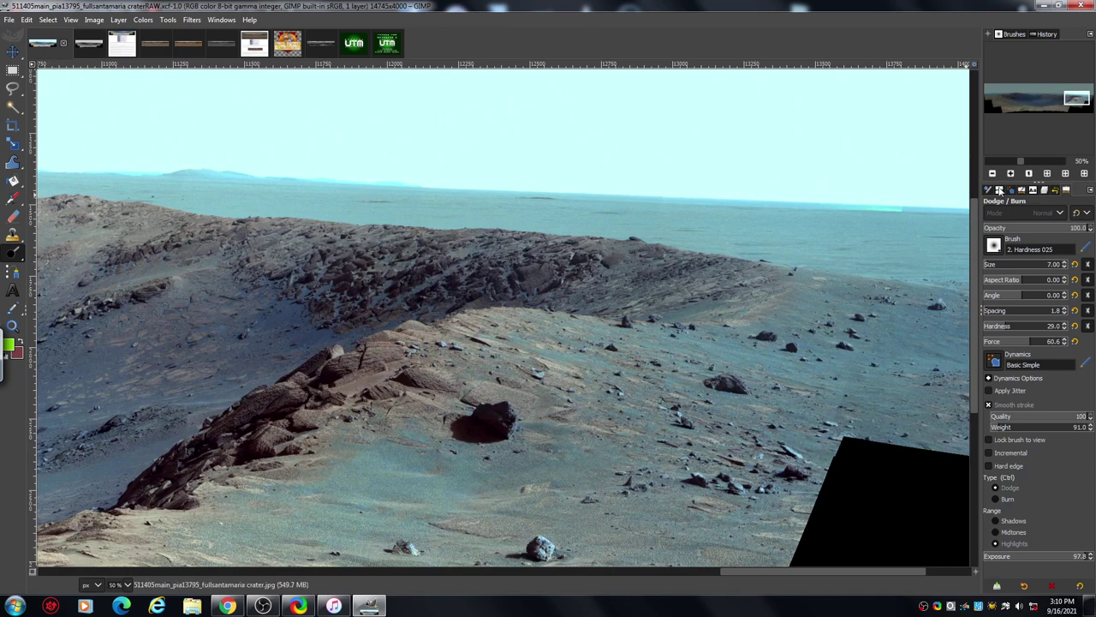
{"action": "left_click", "coordinate": [1010, 173]}
{"action": "left_click", "coordinate": [1011, 173]}
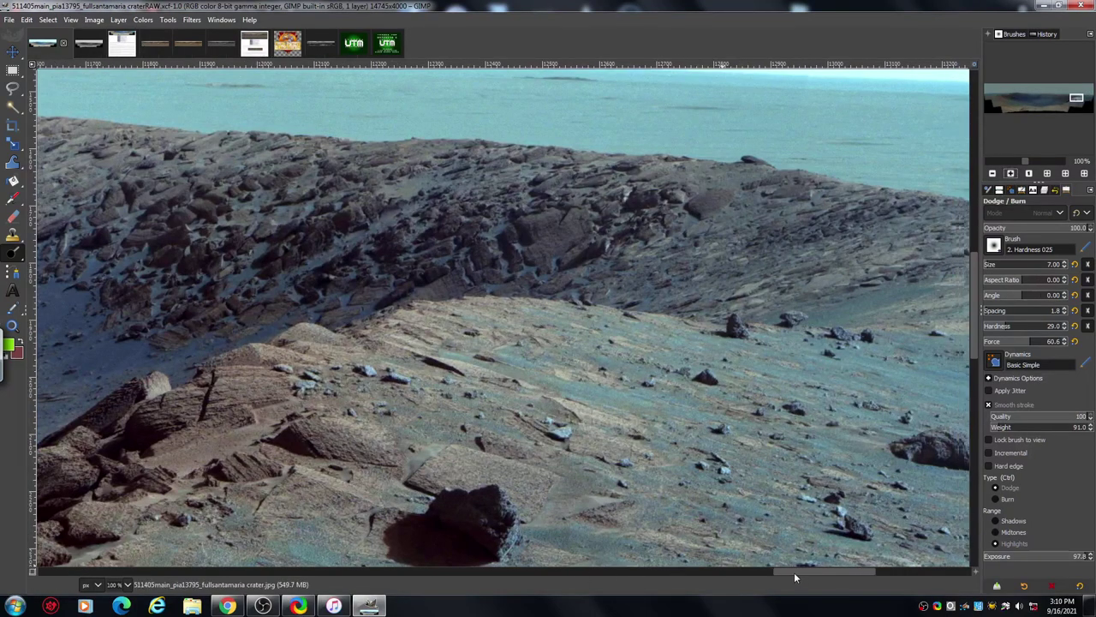
{"action": "left_click_drag", "start_coordinate": [794, 572], "coordinate": [824, 571]}
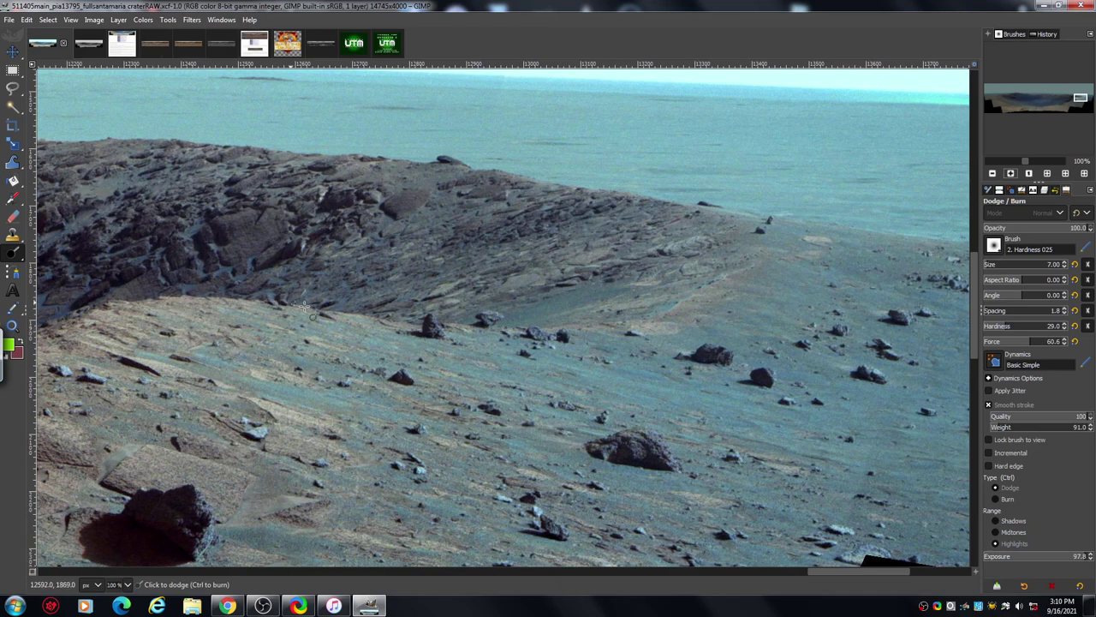
On the black-and-white image, dodge the rock edge above the slope and rocks across the wall.
{"action": "left_click", "coordinate": [83, 49]}
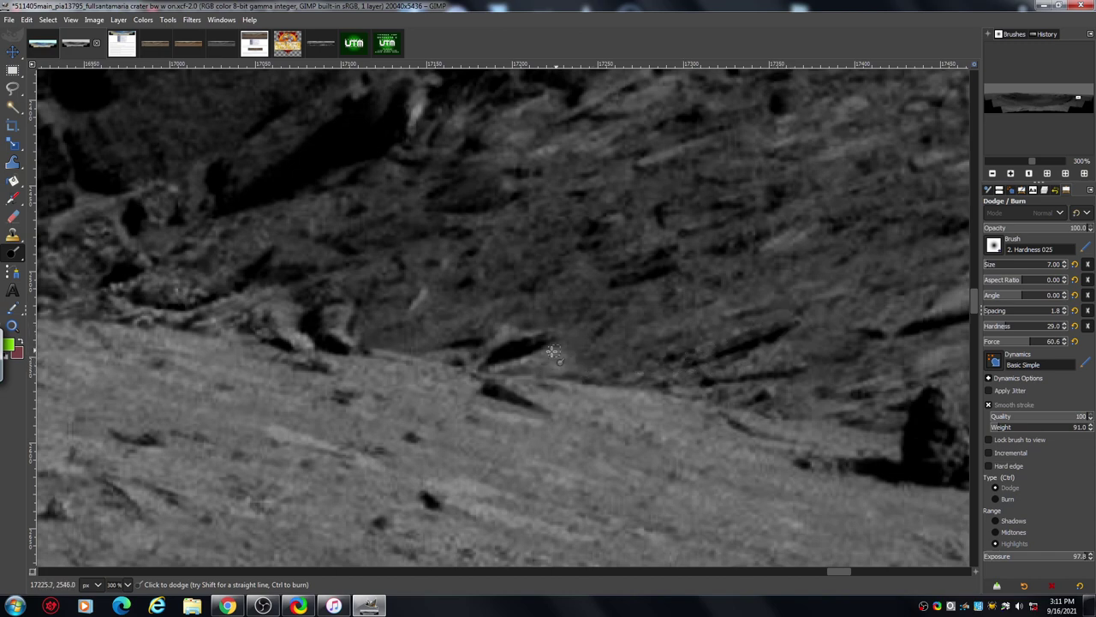
{"action": "left_click_drag", "start_coordinate": [585, 369], "coordinate": [628, 364]}
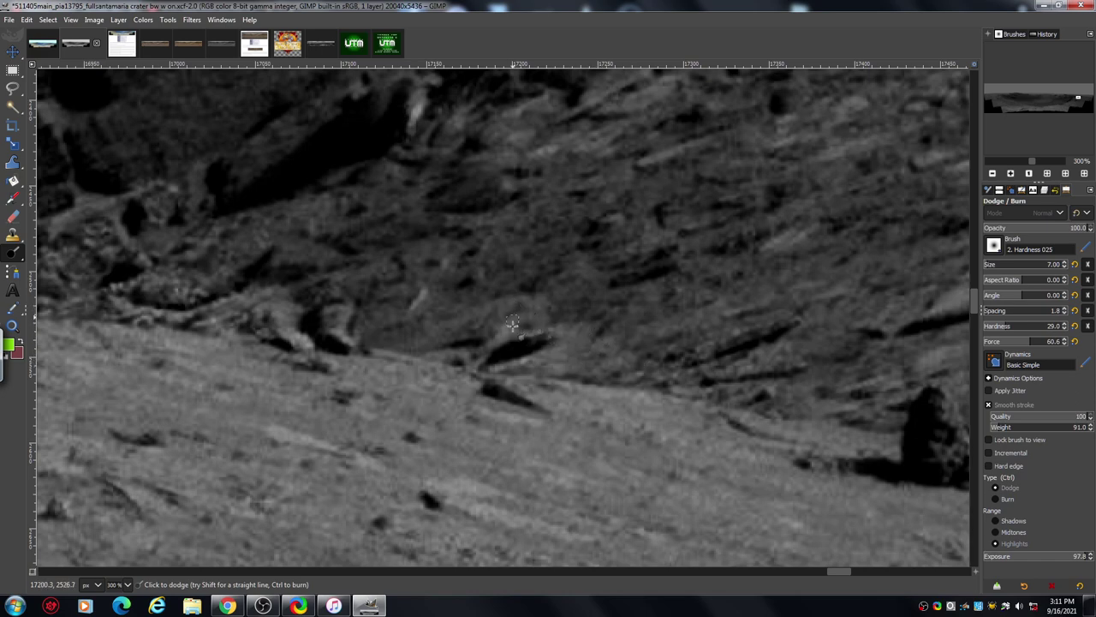
{"action": "mouse_move", "coordinate": [512, 324]}
{"action": "left_mouse_down"}
{"action": "mouse_move", "coordinate": [472, 336]}
{"action": "mouse_move", "coordinate": [460, 323]}
{"action": "mouse_move", "coordinate": [444, 338]}
{"action": "mouse_move", "coordinate": [428, 323]}
{"action": "mouse_move", "coordinate": [394, 342]}
{"action": "left_mouse_up"}
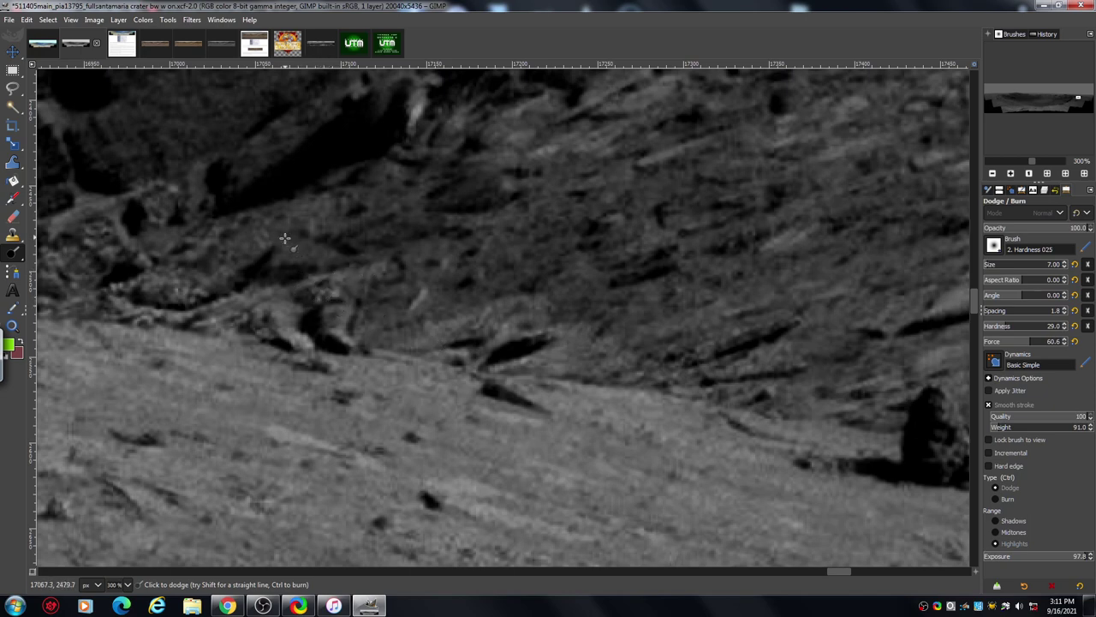
{"action": "mouse_move", "coordinate": [284, 238]}
{"action": "left_mouse_down"}
{"action": "mouse_move", "coordinate": [297, 255]}
{"action": "mouse_move", "coordinate": [346, 259]}
{"action": "mouse_move", "coordinate": [304, 263]}
{"action": "left_mouse_up"}
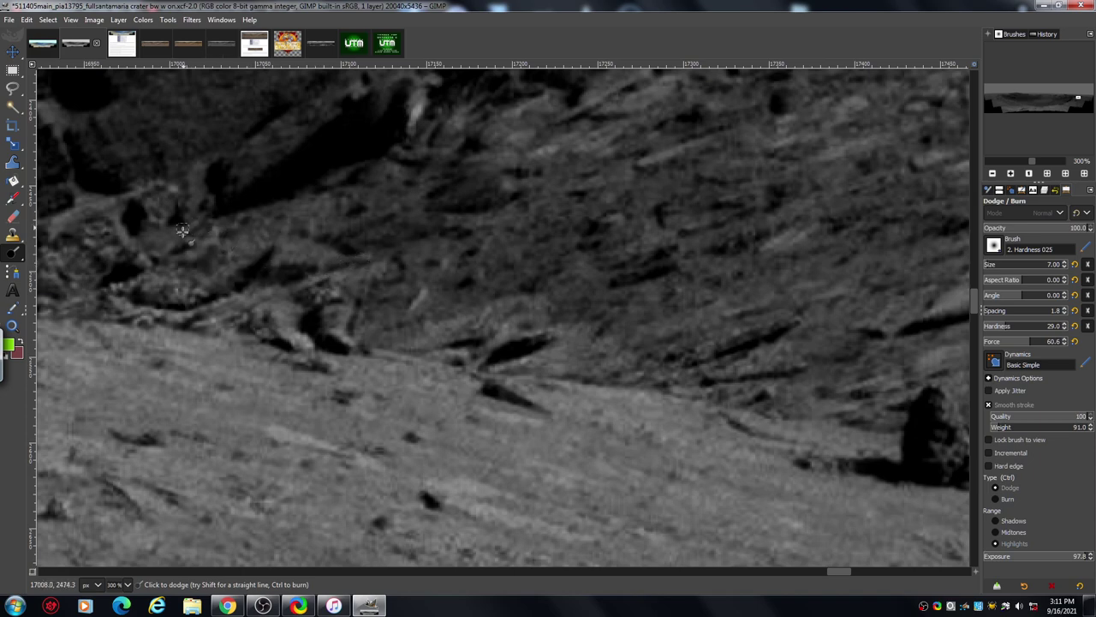
{"action": "mouse_move", "coordinate": [186, 218]}
{"action": "left_mouse_down"}
{"action": "mouse_move", "coordinate": [213, 188]}
{"action": "mouse_move", "coordinate": [214, 159]}
{"action": "left_mouse_up"}
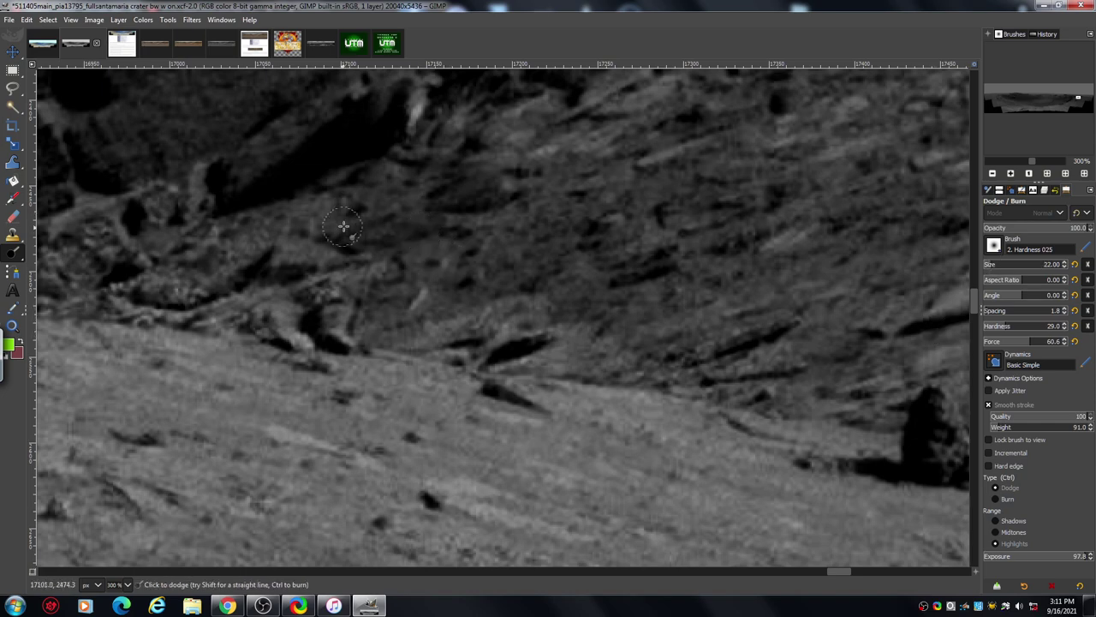
Sweep size-22 dodge strokes over the dark rocks across the wall and near the top centre.
{"action": "mouse_move", "coordinate": [365, 225]}
{"action": "left_mouse_down"}
{"action": "mouse_move", "coordinate": [472, 209]}
{"action": "mouse_move", "coordinate": [475, 194]}
{"action": "mouse_move", "coordinate": [432, 187]}
{"action": "mouse_move", "coordinate": [461, 175]}
{"action": "mouse_move", "coordinate": [442, 159]}
{"action": "mouse_move", "coordinate": [460, 149]}
{"action": "mouse_move", "coordinate": [389, 155]}
{"action": "mouse_move", "coordinate": [471, 146]}
{"action": "mouse_move", "coordinate": [390, 152]}
{"action": "mouse_move", "coordinate": [453, 149]}
{"action": "mouse_move", "coordinate": [389, 157]}
{"action": "mouse_move", "coordinate": [388, 175]}
{"action": "mouse_move", "coordinate": [388, 166]}
{"action": "mouse_move", "coordinate": [291, 206]}
{"action": "mouse_move", "coordinate": [238, 214]}
{"action": "mouse_move", "coordinate": [367, 180]}
{"action": "mouse_move", "coordinate": [309, 198]}
{"action": "mouse_move", "coordinate": [315, 209]}
{"action": "mouse_move", "coordinate": [362, 174]}
{"action": "mouse_move", "coordinate": [321, 150]}
{"action": "mouse_move", "coordinate": [235, 185]}
{"action": "mouse_move", "coordinate": [339, 116]}
{"action": "mouse_move", "coordinate": [247, 177]}
{"action": "mouse_move", "coordinate": [346, 97]}
{"action": "mouse_move", "coordinate": [230, 180]}
{"action": "mouse_move", "coordinate": [340, 111]}
{"action": "mouse_move", "coordinate": [231, 193]}
{"action": "mouse_move", "coordinate": [262, 168]}
{"action": "mouse_move", "coordinate": [245, 189]}
{"action": "mouse_move", "coordinate": [335, 152]}
{"action": "mouse_move", "coordinate": [276, 190]}
{"action": "mouse_move", "coordinate": [256, 273]}
{"action": "mouse_move", "coordinate": [244, 275]}
{"action": "mouse_move", "coordinate": [253, 237]}
{"action": "mouse_move", "coordinate": [193, 248]}
{"action": "mouse_move", "coordinate": [291, 247]}
{"action": "mouse_move", "coordinate": [439, 199]}
{"action": "mouse_move", "coordinate": [443, 275]}
{"action": "mouse_move", "coordinate": [387, 308]}
{"action": "mouse_move", "coordinate": [380, 327]}
{"action": "mouse_move", "coordinate": [397, 324]}
{"action": "mouse_move", "coordinate": [383, 313]}
{"action": "mouse_move", "coordinate": [395, 288]}
{"action": "mouse_move", "coordinate": [447, 267]}
{"action": "mouse_move", "coordinate": [410, 250]}
{"action": "mouse_move", "coordinate": [506, 241]}
{"action": "left_mouse_up"}
{"action": "mouse_move", "coordinate": [431, 246]}
{"action": "left_mouse_down"}
{"action": "mouse_move", "coordinate": [475, 233]}
{"action": "mouse_move", "coordinate": [368, 255]}
{"action": "mouse_move", "coordinate": [422, 285]}
{"action": "mouse_move", "coordinate": [361, 289]}
{"action": "mouse_move", "coordinate": [604, 247]}
{"action": "mouse_move", "coordinate": [603, 260]}
{"action": "mouse_move", "coordinate": [484, 297]}
{"action": "mouse_move", "coordinate": [435, 303]}
{"action": "mouse_move", "coordinate": [564, 261]}
{"action": "mouse_move", "coordinate": [517, 255]}
{"action": "mouse_move", "coordinate": [600, 238]}
{"action": "mouse_move", "coordinate": [511, 257]}
{"action": "mouse_move", "coordinate": [574, 249]}
{"action": "mouse_move", "coordinate": [501, 290]}
{"action": "mouse_move", "coordinate": [444, 295]}
{"action": "mouse_move", "coordinate": [632, 262]}
{"action": "mouse_move", "coordinate": [601, 276]}
{"action": "mouse_move", "coordinate": [650, 269]}
{"action": "mouse_move", "coordinate": [555, 291]}
{"action": "mouse_move", "coordinate": [581, 315]}
{"action": "mouse_move", "coordinate": [643, 302]}
{"action": "mouse_move", "coordinate": [656, 335]}
{"action": "mouse_move", "coordinate": [675, 322]}
{"action": "mouse_move", "coordinate": [645, 276]}
{"action": "mouse_move", "coordinate": [676, 245]}
{"action": "mouse_move", "coordinate": [617, 259]}
{"action": "mouse_move", "coordinate": [605, 234]}
{"action": "mouse_move", "coordinate": [551, 217]}
{"action": "mouse_move", "coordinate": [542, 198]}
{"action": "mouse_move", "coordinate": [449, 201]}
{"action": "mouse_move", "coordinate": [538, 166]}
{"action": "mouse_move", "coordinate": [516, 172]}
{"action": "mouse_move", "coordinate": [543, 180]}
{"action": "mouse_move", "coordinate": [479, 185]}
{"action": "mouse_move", "coordinate": [450, 202]}
{"action": "mouse_move", "coordinate": [442, 186]}
{"action": "mouse_move", "coordinate": [494, 139]}
{"action": "left_mouse_up"}
{"action": "mouse_move", "coordinate": [434, 118]}
{"action": "left_mouse_down"}
{"action": "mouse_move", "coordinate": [497, 89]}
{"action": "mouse_move", "coordinate": [469, 123]}
{"action": "mouse_move", "coordinate": [471, 143]}
{"action": "mouse_move", "coordinate": [410, 195]}
{"action": "mouse_move", "coordinate": [344, 174]}
{"action": "mouse_move", "coordinate": [354, 154]}
{"action": "mouse_move", "coordinate": [404, 147]}
{"action": "mouse_move", "coordinate": [587, 169]}
{"action": "left_mouse_up"}
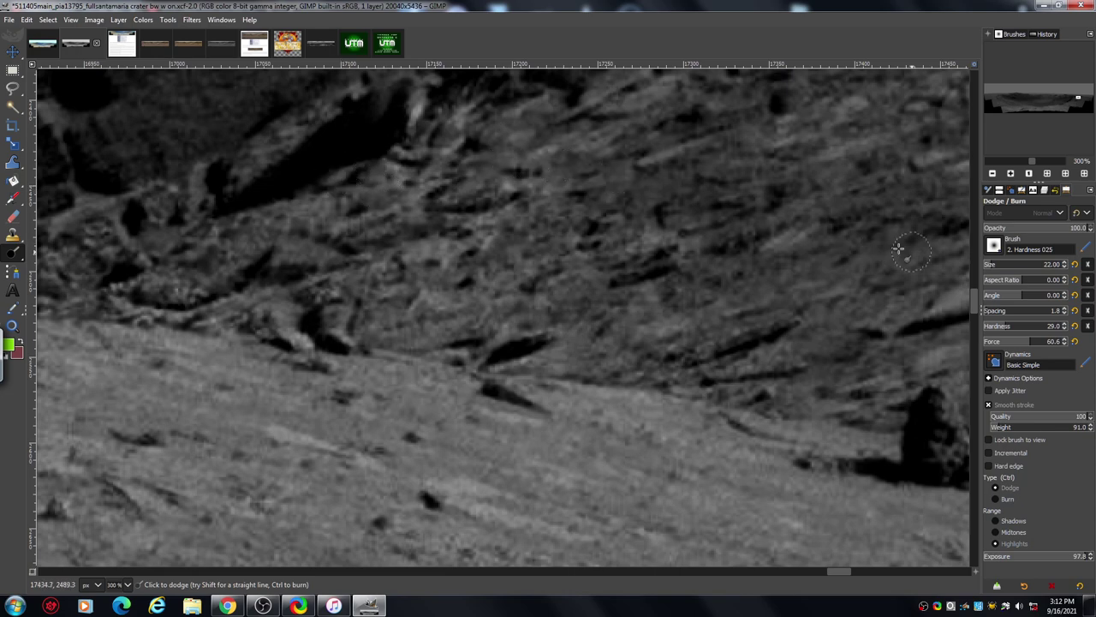
{"action": "left_click_drag", "start_coordinate": [974, 305], "coordinate": [972, 297]}
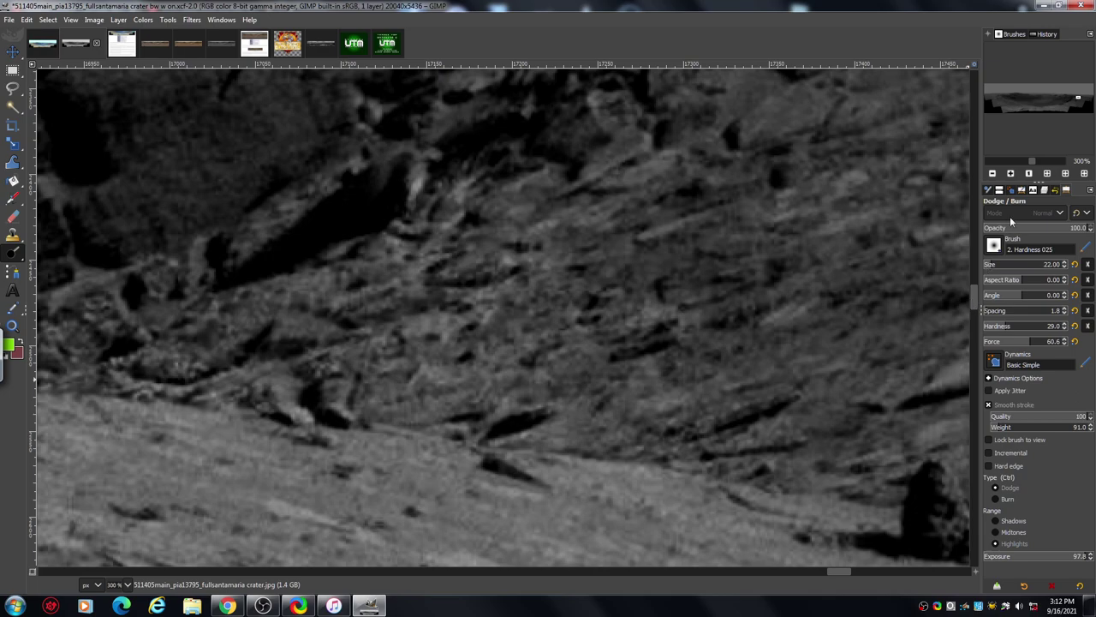
Zoom out and lighten the rocky ridge band with two long dodge strokes.
{"action": "left_click", "coordinate": [994, 173]}
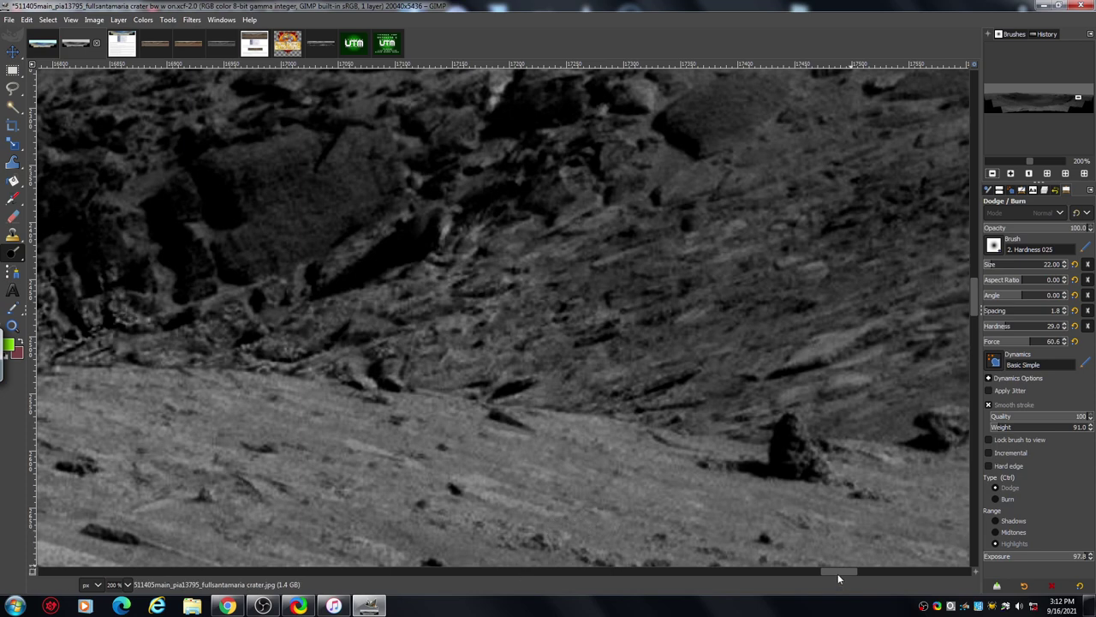
{"action": "left_click_drag", "start_coordinate": [838, 573], "coordinate": [820, 575]}
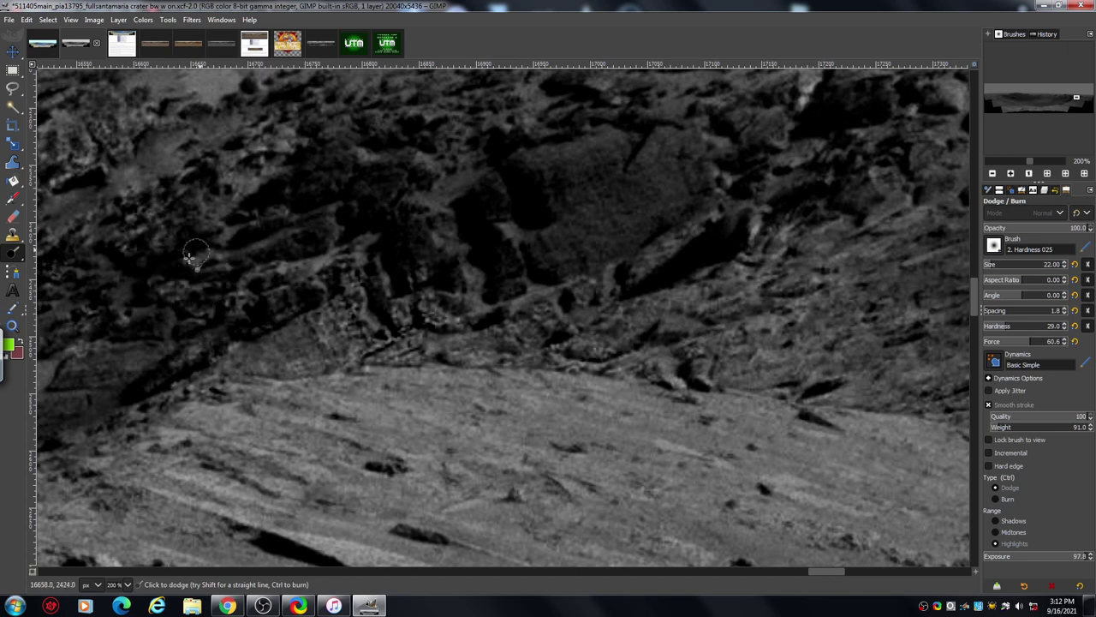
{"action": "mouse_move", "coordinate": [337, 232]}
{"action": "left_mouse_down"}
{"action": "mouse_move", "coordinate": [338, 214]}
{"action": "mouse_move", "coordinate": [257, 212]}
{"action": "mouse_move", "coordinate": [213, 233]}
{"action": "left_mouse_up"}
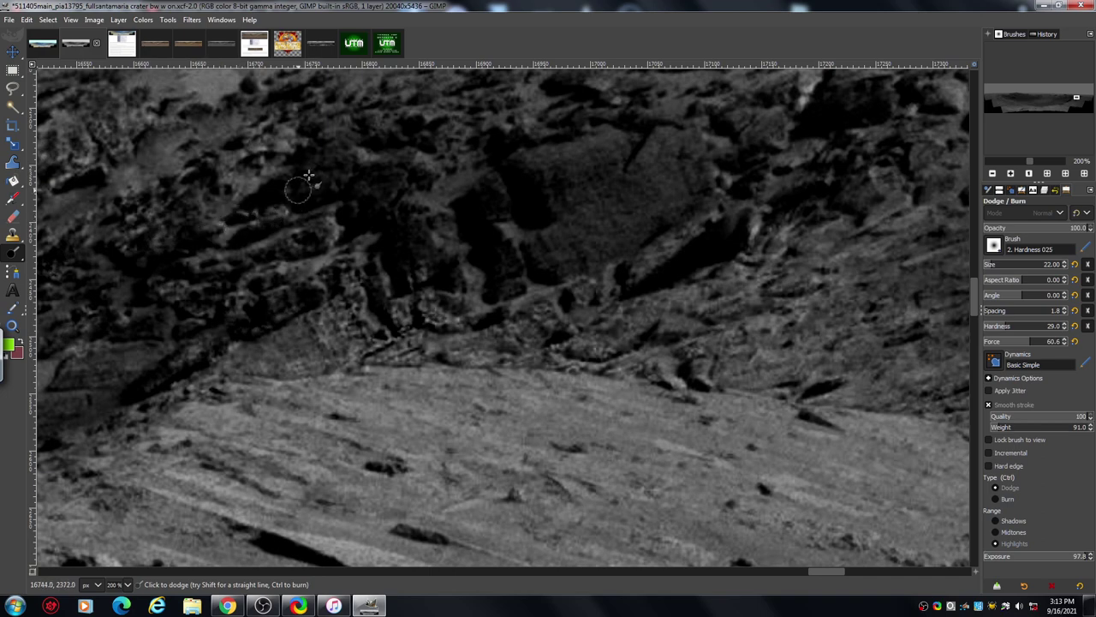
{"action": "mouse_move", "coordinate": [375, 210]}
{"action": "left_mouse_down"}
{"action": "mouse_move", "coordinate": [295, 248]}
{"action": "mouse_move", "coordinate": [268, 297]}
{"action": "mouse_move", "coordinate": [284, 305]}
{"action": "mouse_move", "coordinate": [300, 291]}
{"action": "mouse_move", "coordinate": [202, 343]}
{"action": "mouse_move", "coordinate": [217, 340]}
{"action": "mouse_move", "coordinate": [157, 340]}
{"action": "mouse_move", "coordinate": [74, 390]}
{"action": "mouse_move", "coordinate": [257, 210]}
{"action": "mouse_move", "coordinate": [253, 172]}
{"action": "mouse_move", "coordinate": [172, 220]}
{"action": "mouse_move", "coordinate": [155, 256]}
{"action": "mouse_move", "coordinate": [195, 208]}
{"action": "mouse_move", "coordinate": [125, 126]}
{"action": "mouse_move", "coordinate": [100, 159]}
{"action": "mouse_move", "coordinate": [112, 183]}
{"action": "left_mouse_up"}
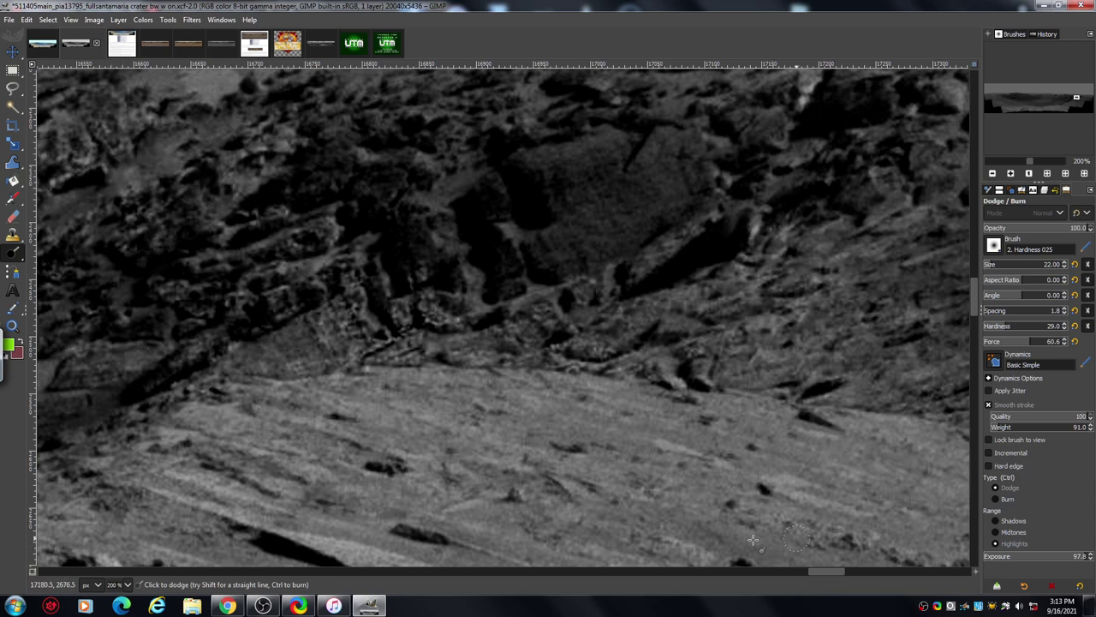
{"action": "mouse_move", "coordinate": [818, 572]}
{"action": "left_mouse_down"}
{"action": "mouse_move", "coordinate": [802, 576]}
{"action": "mouse_move", "coordinate": [811, 573]}
{"action": "left_mouse_up"}
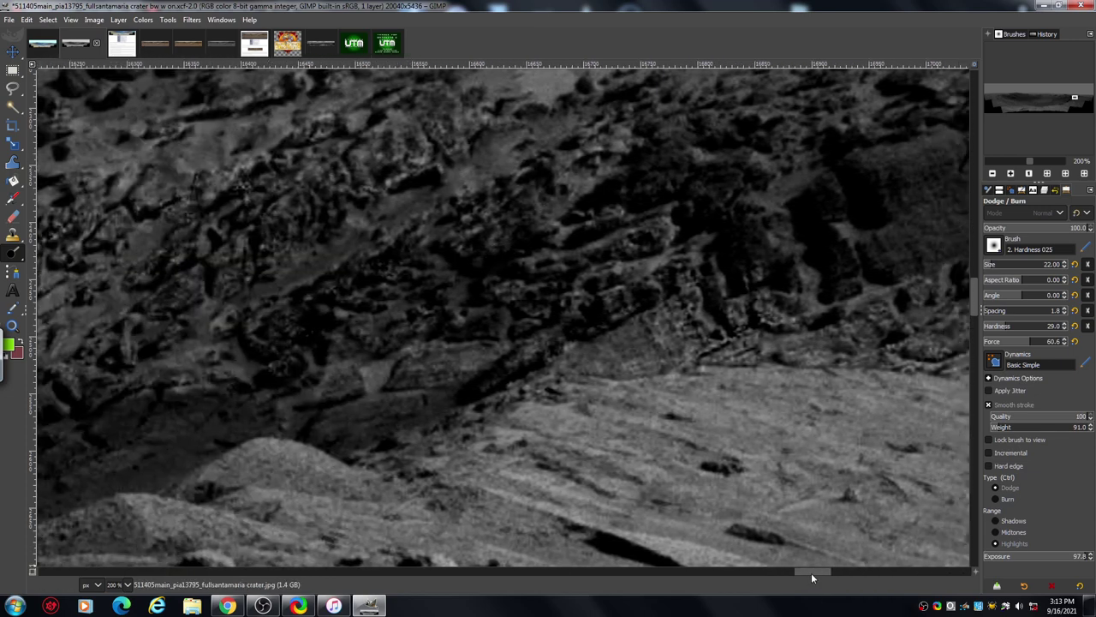
{"action": "left_click_drag", "start_coordinate": [974, 303], "coordinate": [974, 297]}
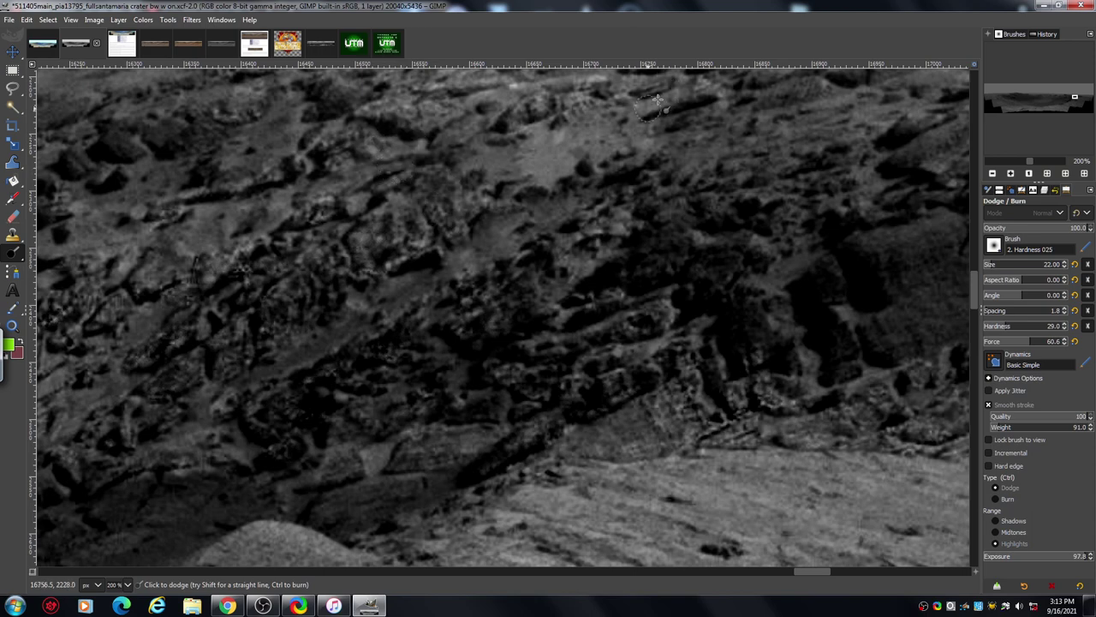
Scroll up to the horizon and dodge a small rock patch just below it.
{"action": "scroll", "coordinate": [973, 284], "scroll_direction": "up", "scroll_amount": 5}
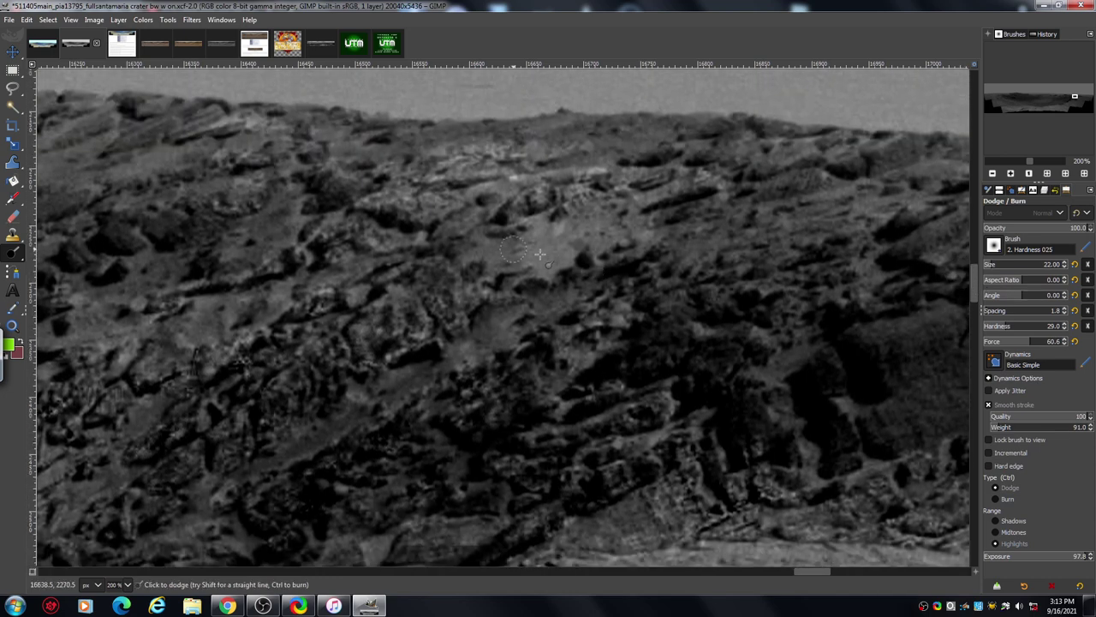
{"action": "mouse_move", "coordinate": [162, 229]}
{"action": "left_mouse_down"}
{"action": "mouse_move", "coordinate": [200, 223]}
{"action": "mouse_move", "coordinate": [214, 234]}
{"action": "mouse_move", "coordinate": [184, 215]}
{"action": "mouse_move", "coordinate": [192, 227]}
{"action": "mouse_move", "coordinate": [213, 228]}
{"action": "mouse_move", "coordinate": [194, 204]}
{"action": "mouse_move", "coordinate": [223, 223]}
{"action": "mouse_move", "coordinate": [208, 220]}
{"action": "mouse_move", "coordinate": [196, 255]}
{"action": "left_mouse_up"}
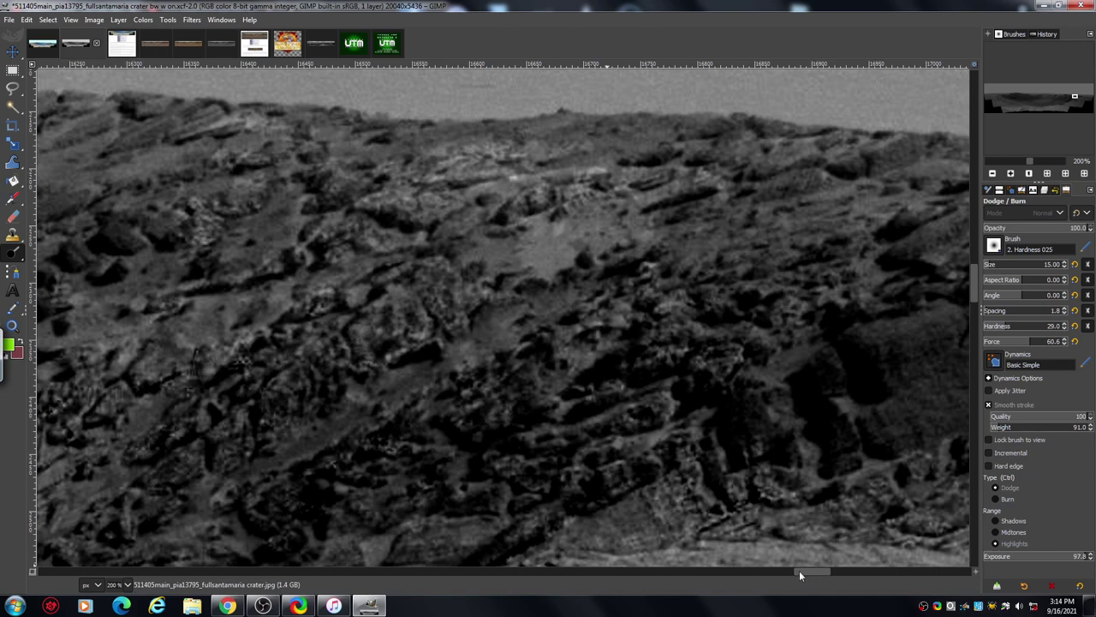
{"action": "left_click_drag", "start_coordinate": [799, 575], "coordinate": [819, 572]}
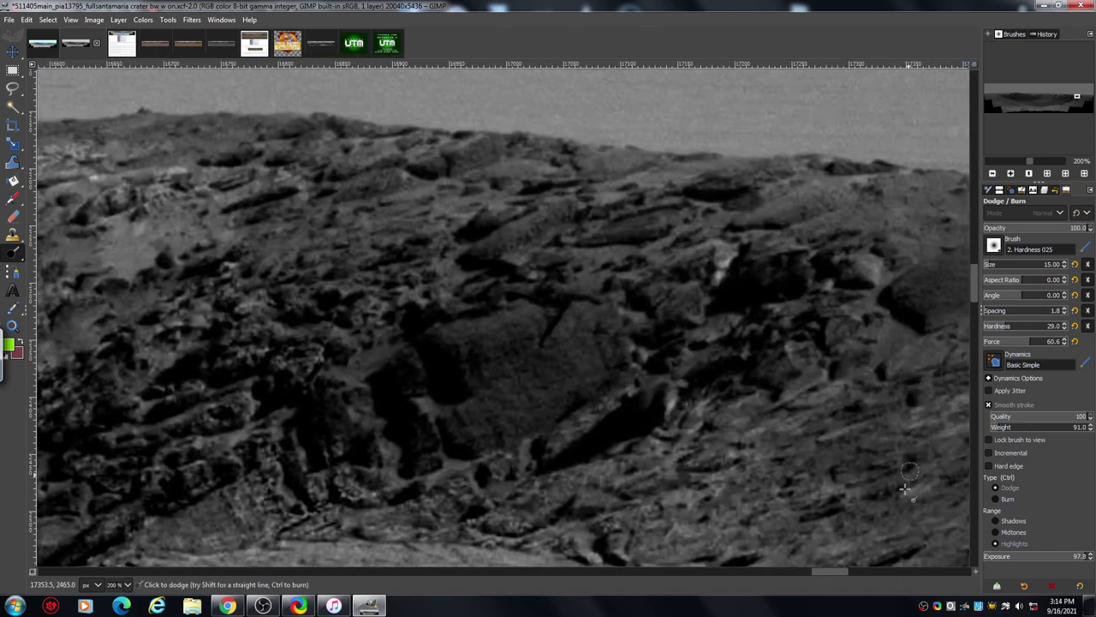
{"action": "scroll", "coordinate": [973, 288], "scroll_direction": "down", "scroll_amount": 5}
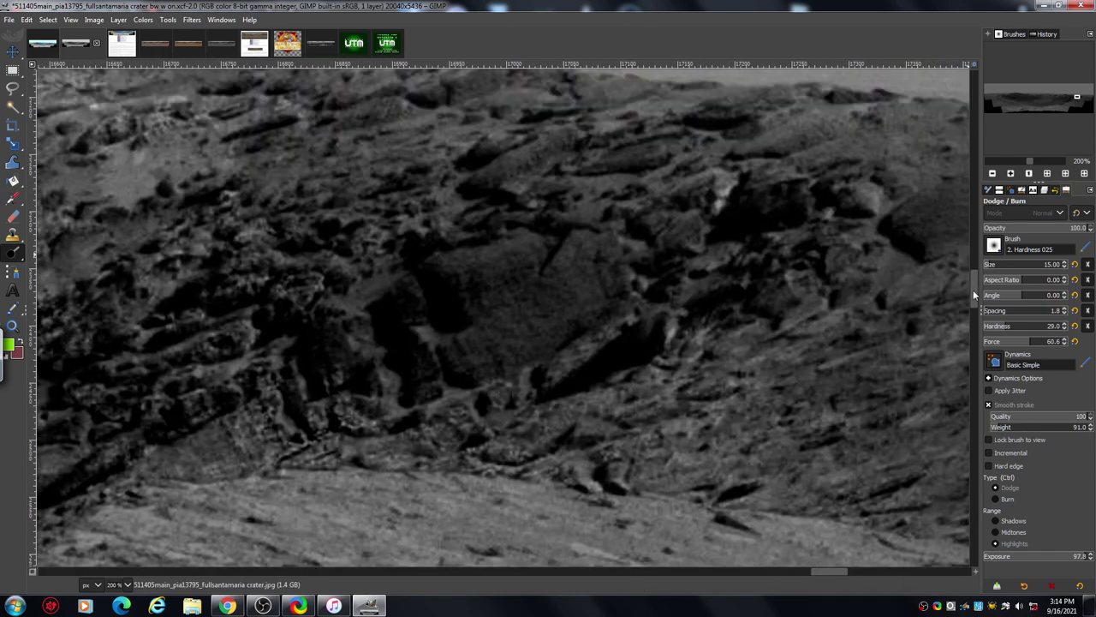
{"action": "scroll", "coordinate": [973, 291], "scroll_direction": "down", "scroll_amount": 2}
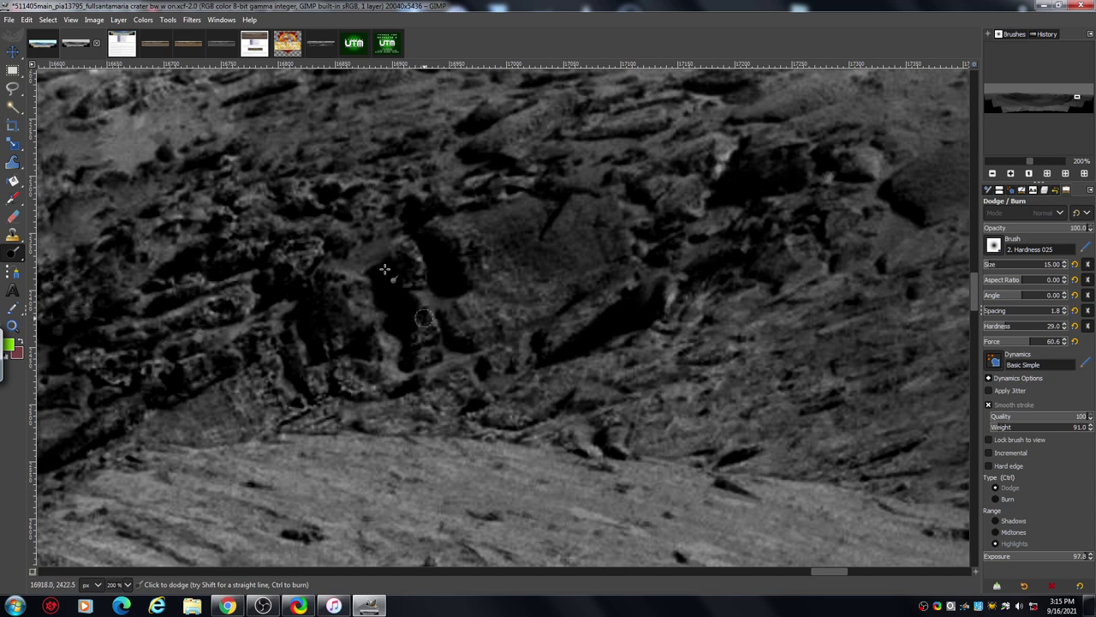
Dodge the large central rock, the dark rock beside it, and rocks on the right of the wall.
{"action": "mouse_move", "coordinate": [366, 249]}
{"action": "left_mouse_down"}
{"action": "mouse_move", "coordinate": [409, 225]}
{"action": "mouse_move", "coordinate": [384, 225]}
{"action": "mouse_move", "coordinate": [380, 182]}
{"action": "left_mouse_up"}
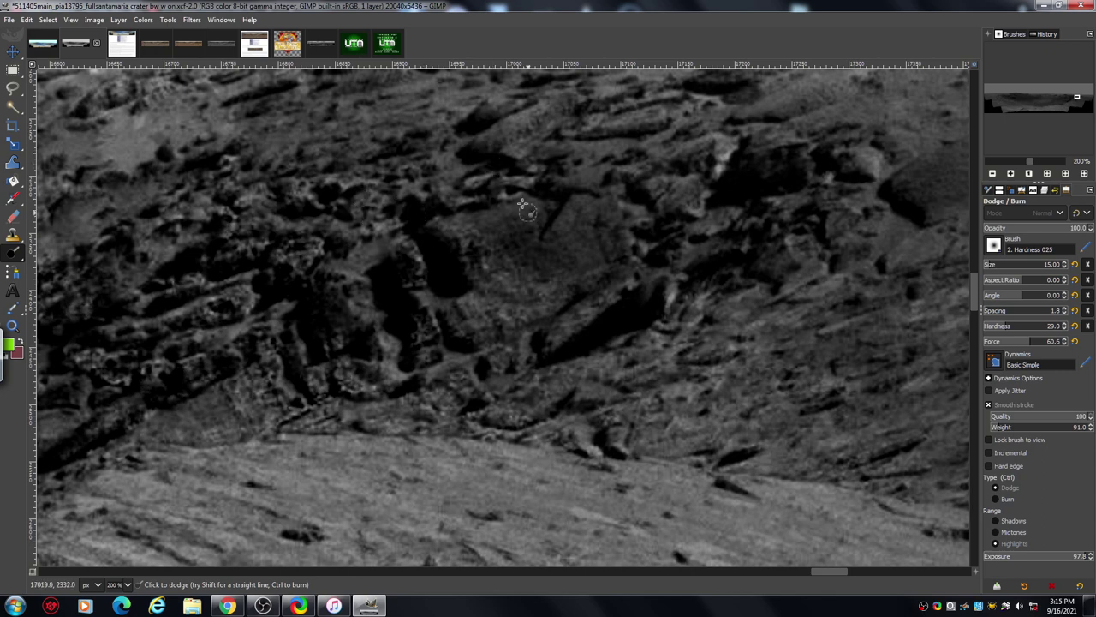
{"action": "mouse_move", "coordinate": [773, 206]}
{"action": "left_mouse_down"}
{"action": "mouse_move", "coordinate": [735, 265]}
{"action": "mouse_move", "coordinate": [710, 280]}
{"action": "mouse_move", "coordinate": [742, 276]}
{"action": "mouse_move", "coordinate": [711, 288]}
{"action": "mouse_move", "coordinate": [750, 265]}
{"action": "mouse_move", "coordinate": [722, 285]}
{"action": "mouse_move", "coordinate": [755, 277]}
{"action": "left_mouse_up"}
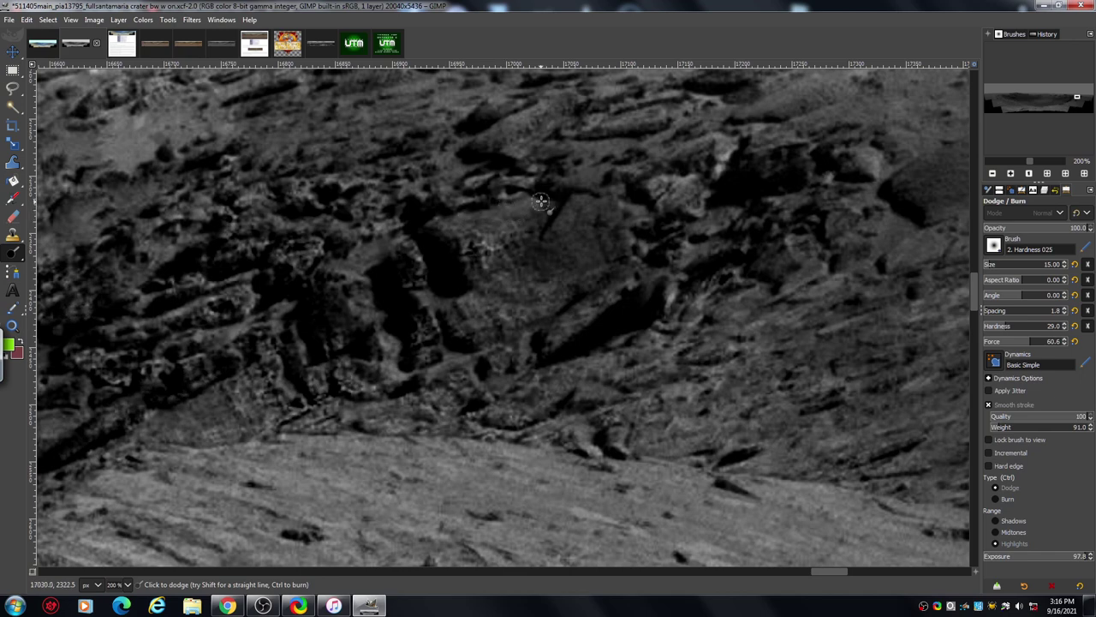
{"action": "mouse_move", "coordinate": [527, 232]}
{"action": "left_mouse_down"}
{"action": "mouse_move", "coordinate": [559, 250]}
{"action": "mouse_move", "coordinate": [537, 272]}
{"action": "left_mouse_up"}
{"action": "mouse_move", "coordinate": [456, 283]}
{"action": "left_mouse_down"}
{"action": "mouse_move", "coordinate": [444, 300]}
{"action": "mouse_move", "coordinate": [452, 320]}
{"action": "left_mouse_up"}
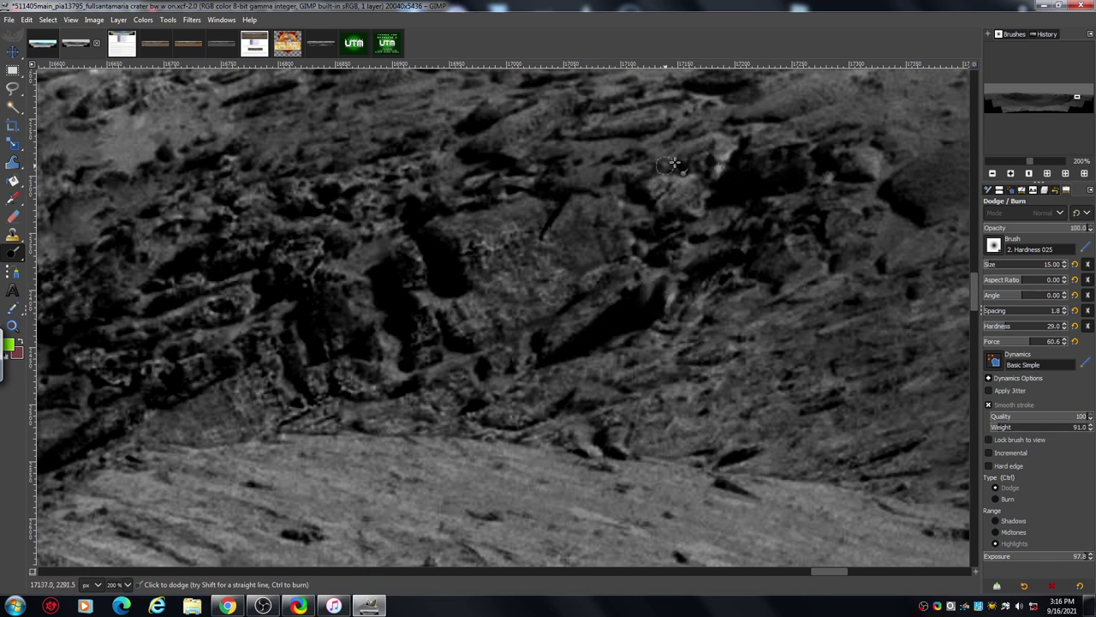
{"action": "left_click", "coordinate": [993, 173]}
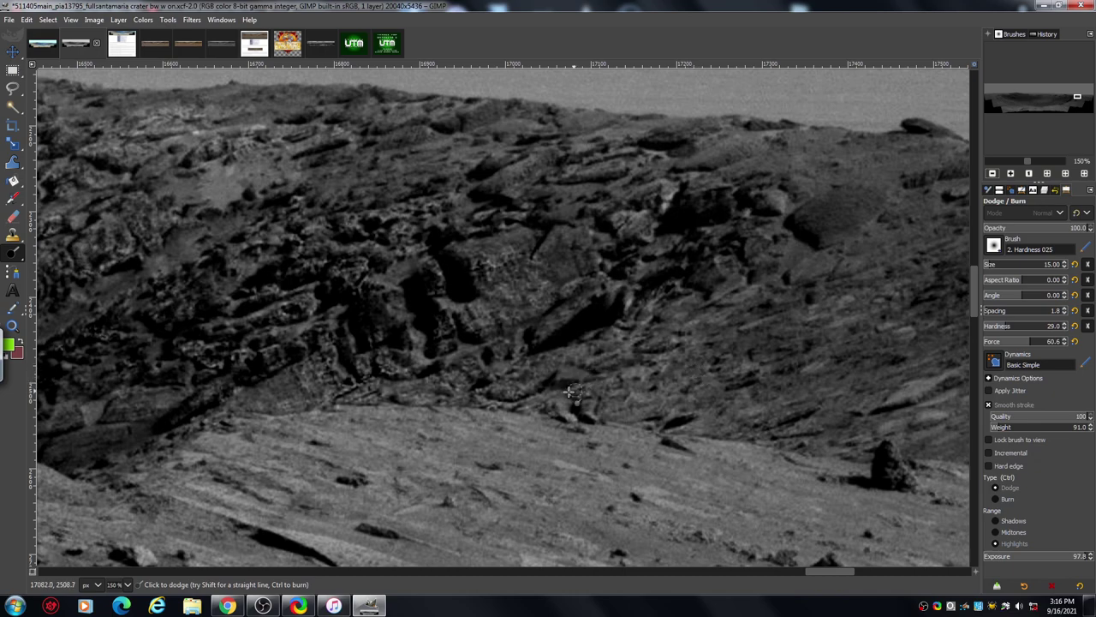
{"action": "left_click", "coordinate": [1010, 174]}
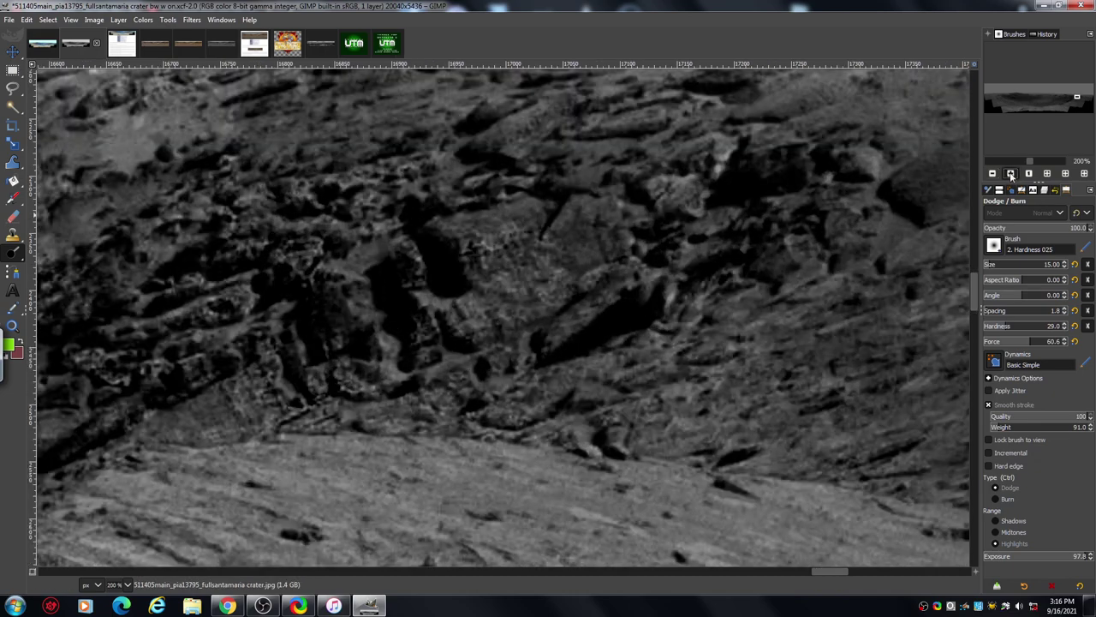
{"action": "left_click", "coordinate": [1010, 174]}
{"action": "left_click", "coordinate": [1010, 174]}
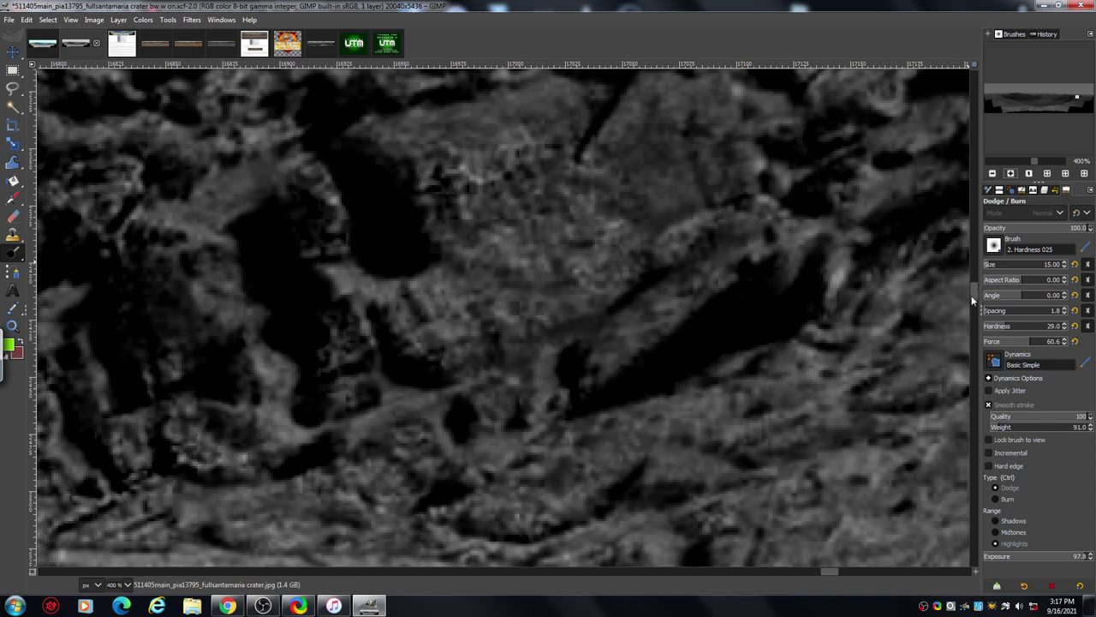
{"action": "left_click_drag", "start_coordinate": [973, 300], "coordinate": [973, 291]}
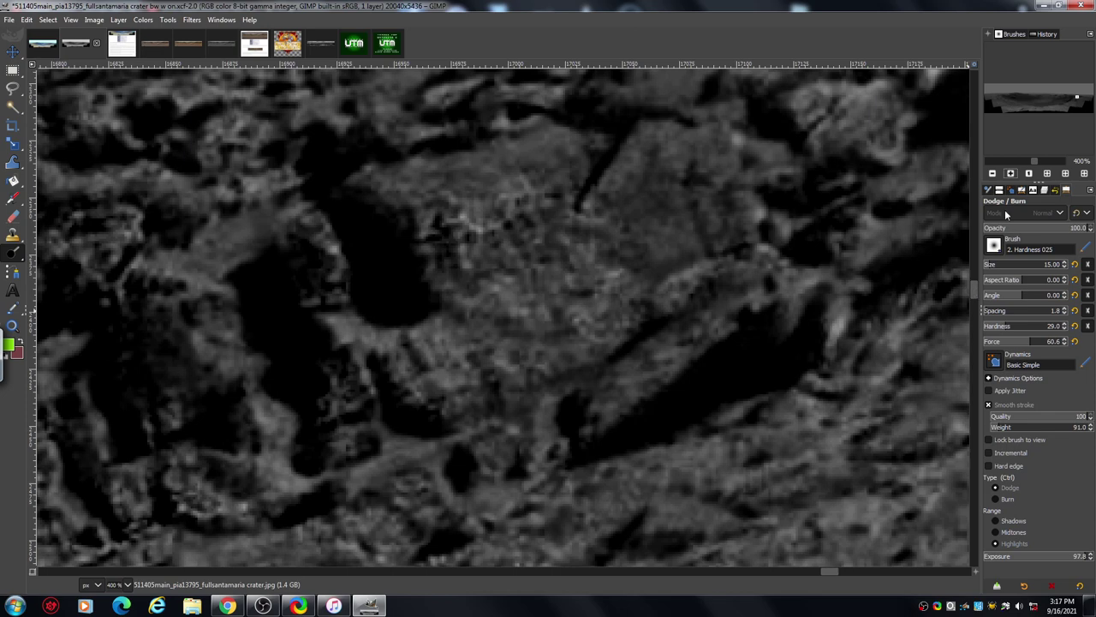
{"action": "left_click", "coordinate": [992, 173]}
{"action": "left_click", "coordinate": [992, 173]}
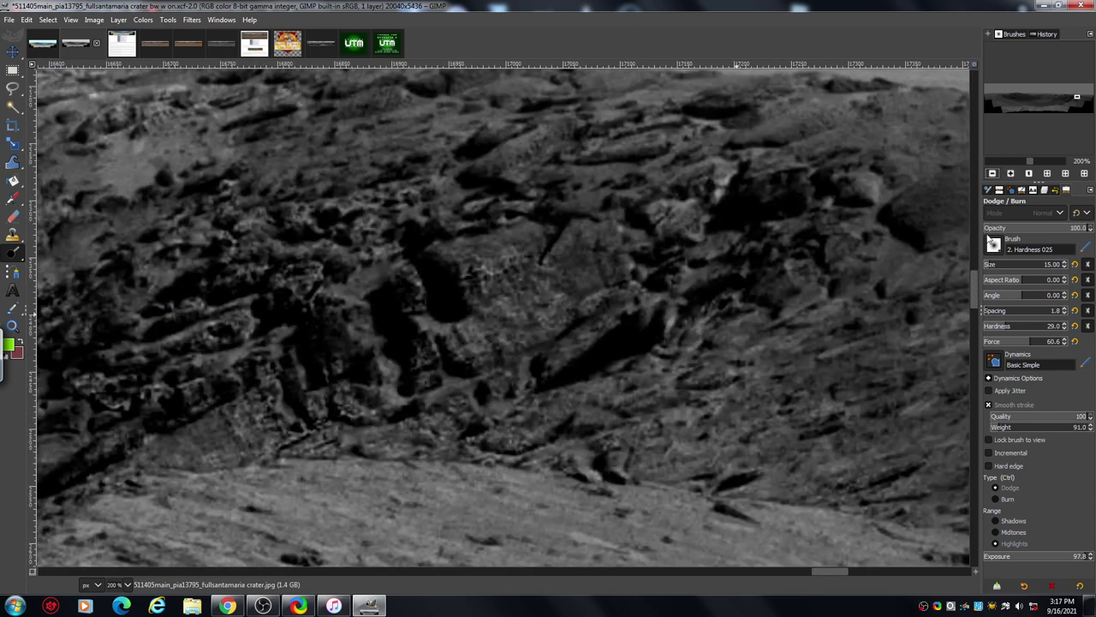
{"action": "mouse_move", "coordinate": [835, 572]}
{"action": "left_mouse_down"}
{"action": "mouse_move", "coordinate": [858, 573]}
{"action": "mouse_move", "coordinate": [812, 578]}
{"action": "left_mouse_up"}
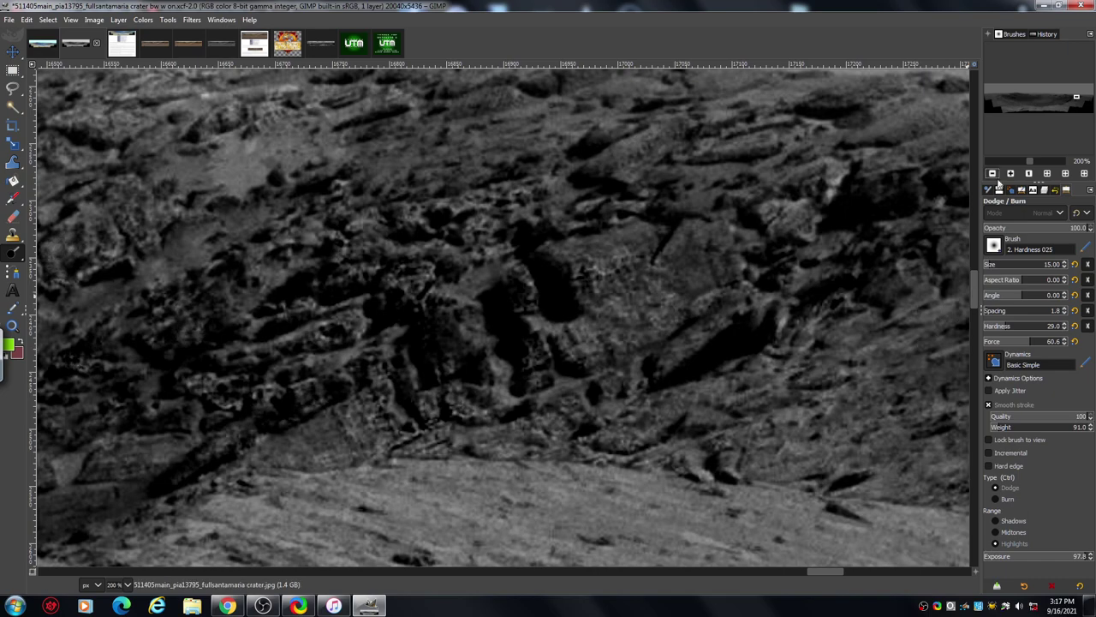
Zoom out to 100%, then magnify to 300% on the slope above the two boulders.
{"action": "left_click", "coordinate": [993, 173]}
{"action": "left_click", "coordinate": [992, 173]}
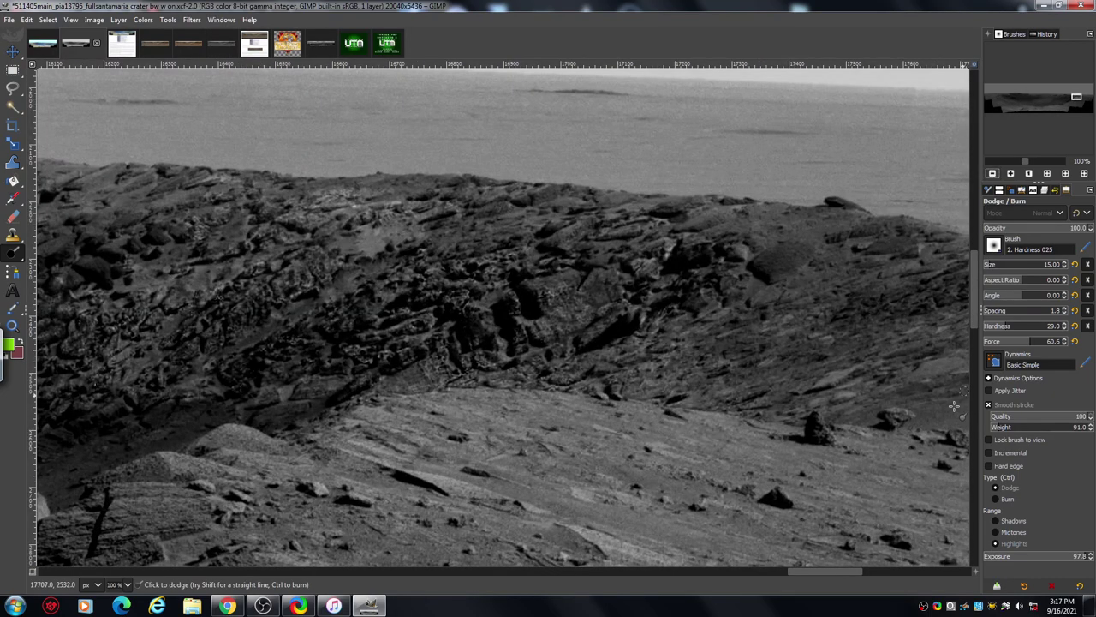
{"action": "mouse_move", "coordinate": [975, 305]}
{"action": "left_mouse_down"}
{"action": "mouse_move", "coordinate": [974, 319]}
{"action": "mouse_move", "coordinate": [974, 309]}
{"action": "left_mouse_up"}
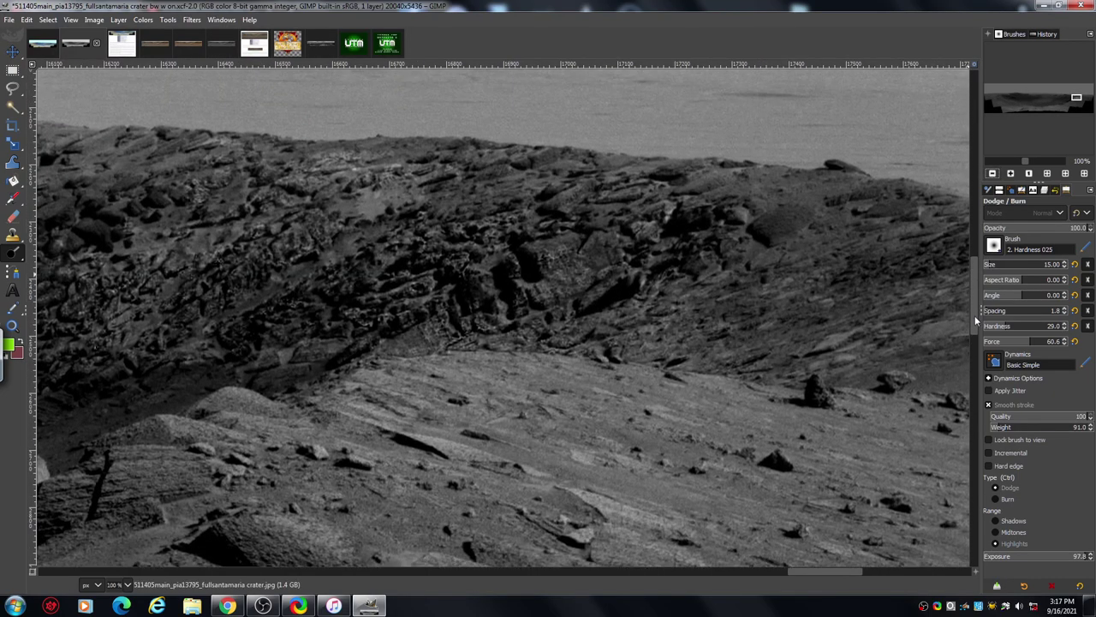
{"action": "mouse_move", "coordinate": [814, 578]}
{"action": "left_mouse_down"}
{"action": "mouse_move", "coordinate": [809, 570]}
{"action": "mouse_move", "coordinate": [829, 574]}
{"action": "left_mouse_up"}
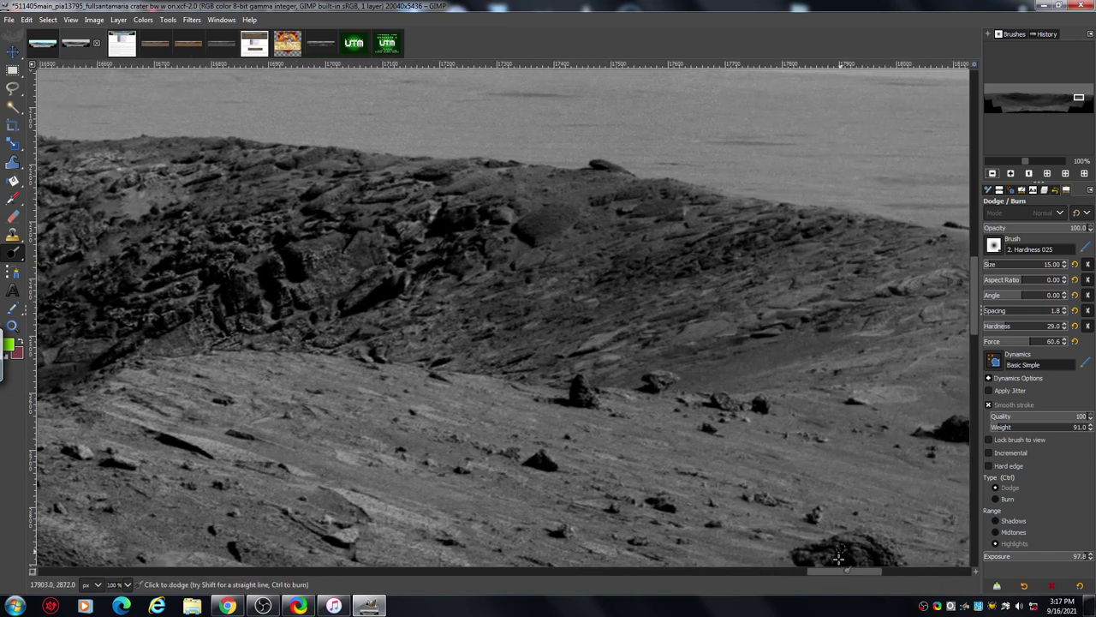
{"action": "left_click", "coordinate": [1012, 173]}
{"action": "left_click", "coordinate": [1011, 173]}
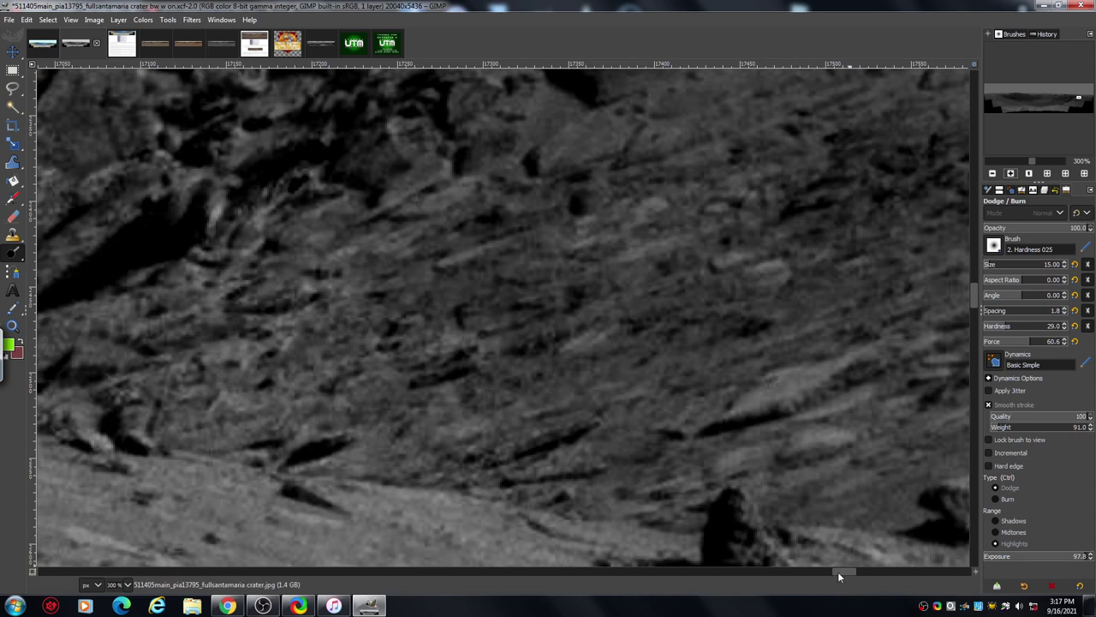
{"action": "left_click_drag", "start_coordinate": [837, 572], "coordinate": [848, 572]}
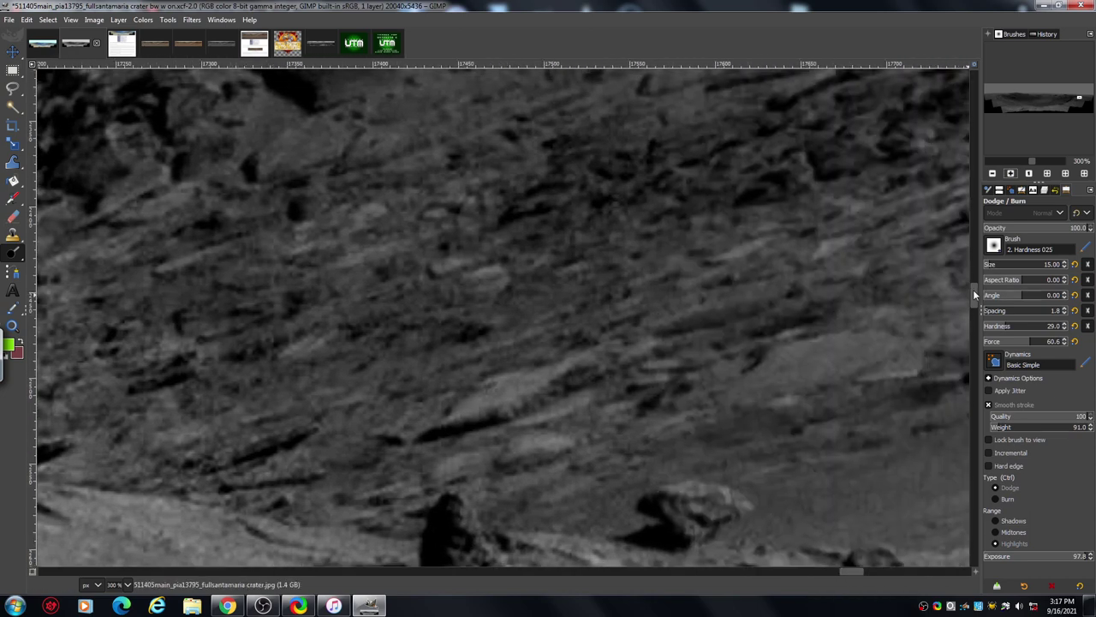
Dodge the streaks and rock texture on the slope above the boulders.
{"action": "left_click_drag", "start_coordinate": [973, 291], "coordinate": [972, 293]}
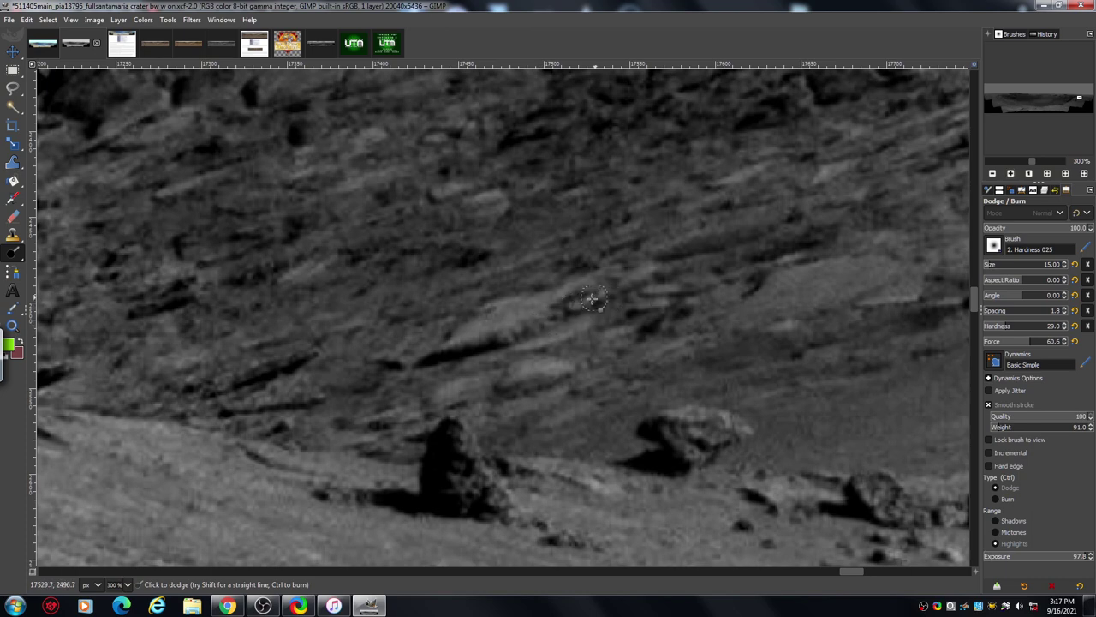
{"action": "left_click_drag", "start_coordinate": [625, 299], "coordinate": [631, 309]}
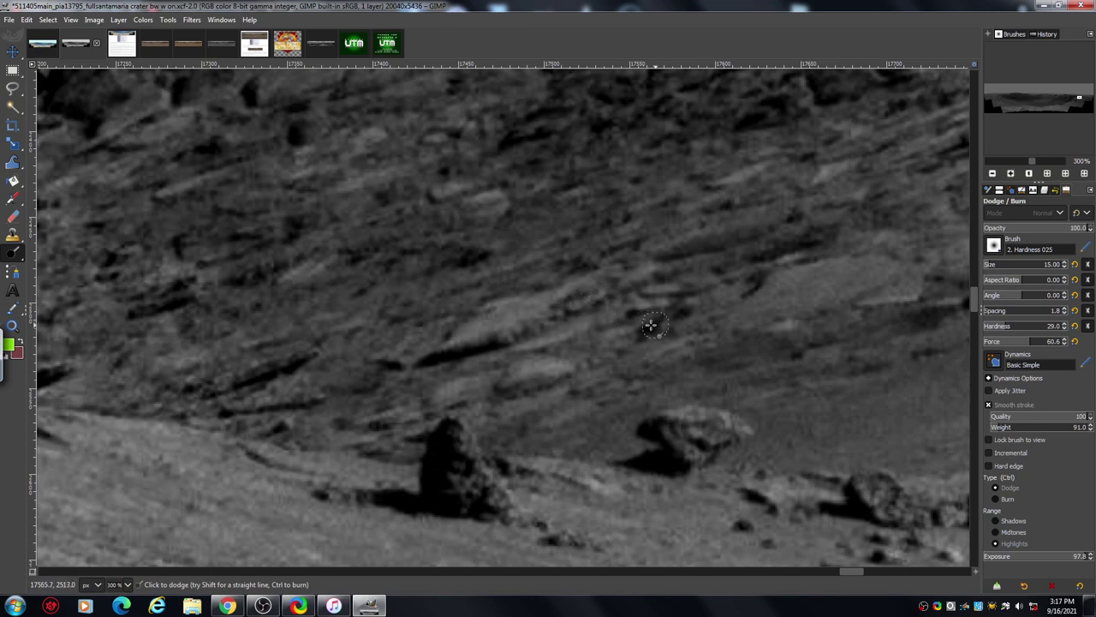
{"action": "mouse_move", "coordinate": [621, 240]}
{"action": "left_mouse_down"}
{"action": "mouse_move", "coordinate": [569, 270]}
{"action": "mouse_move", "coordinate": [539, 264]}
{"action": "mouse_move", "coordinate": [472, 306]}
{"action": "mouse_move", "coordinate": [465, 294]}
{"action": "mouse_move", "coordinate": [433, 326]}
{"action": "mouse_move", "coordinate": [434, 286]}
{"action": "mouse_move", "coordinate": [384, 327]}
{"action": "mouse_move", "coordinate": [357, 322]}
{"action": "mouse_move", "coordinate": [269, 366]}
{"action": "left_mouse_up"}
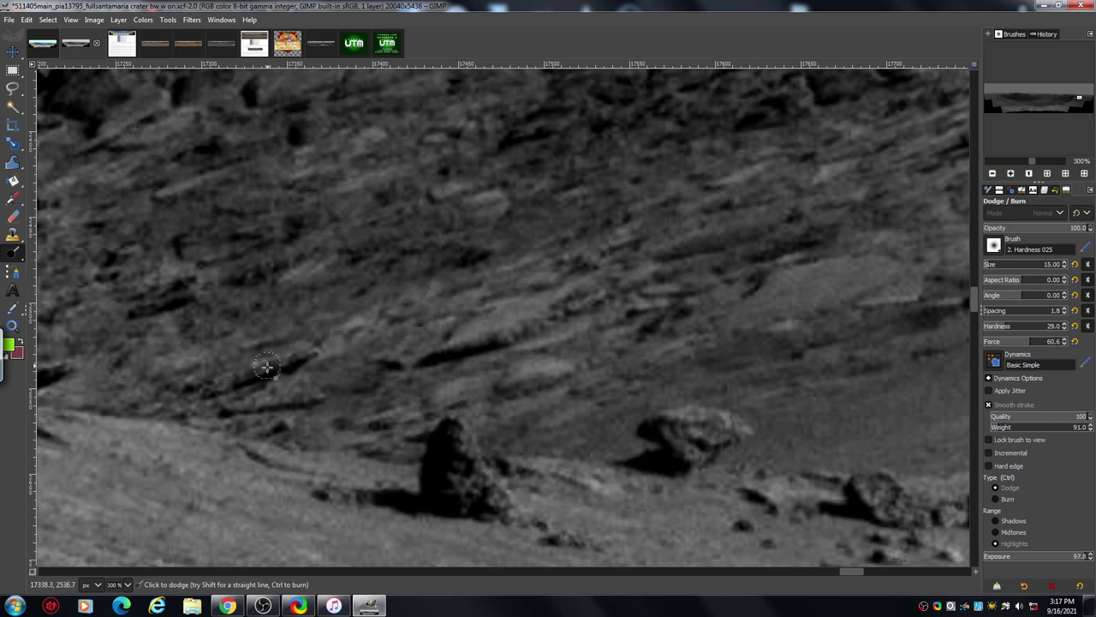
{"action": "mouse_move", "coordinate": [236, 272]}
{"action": "left_mouse_down"}
{"action": "mouse_move", "coordinate": [292, 257]}
{"action": "mouse_move", "coordinate": [249, 270]}
{"action": "mouse_move", "coordinate": [313, 229]}
{"action": "mouse_move", "coordinate": [230, 242]}
{"action": "mouse_move", "coordinate": [299, 224]}
{"action": "mouse_move", "coordinate": [192, 230]}
{"action": "mouse_move", "coordinate": [206, 202]}
{"action": "mouse_move", "coordinate": [159, 219]}
{"action": "mouse_move", "coordinate": [304, 196]}
{"action": "mouse_move", "coordinate": [293, 223]}
{"action": "mouse_move", "coordinate": [328, 220]}
{"action": "mouse_move", "coordinate": [366, 249]}
{"action": "mouse_move", "coordinate": [426, 250]}
{"action": "mouse_move", "coordinate": [345, 271]}
{"action": "mouse_move", "coordinate": [357, 273]}
{"action": "mouse_move", "coordinate": [442, 254]}
{"action": "mouse_move", "coordinate": [445, 235]}
{"action": "mouse_move", "coordinate": [400, 232]}
{"action": "mouse_move", "coordinate": [399, 216]}
{"action": "mouse_move", "coordinate": [366, 209]}
{"action": "mouse_move", "coordinate": [417, 192]}
{"action": "mouse_move", "coordinate": [403, 185]}
{"action": "mouse_move", "coordinate": [571, 145]}
{"action": "mouse_move", "coordinate": [530, 152]}
{"action": "mouse_move", "coordinate": [561, 135]}
{"action": "mouse_move", "coordinate": [554, 123]}
{"action": "mouse_move", "coordinate": [621, 112]}
{"action": "mouse_move", "coordinate": [568, 104]}
{"action": "mouse_move", "coordinate": [620, 120]}
{"action": "mouse_move", "coordinate": [696, 114]}
{"action": "mouse_move", "coordinate": [654, 146]}
{"action": "mouse_move", "coordinate": [614, 134]}
{"action": "mouse_move", "coordinate": [580, 168]}
{"action": "mouse_move", "coordinate": [543, 155]}
{"action": "mouse_move", "coordinate": [564, 189]}
{"action": "mouse_move", "coordinate": [536, 185]}
{"action": "mouse_move", "coordinate": [495, 230]}
{"action": "mouse_move", "coordinate": [443, 225]}
{"action": "left_mouse_up"}
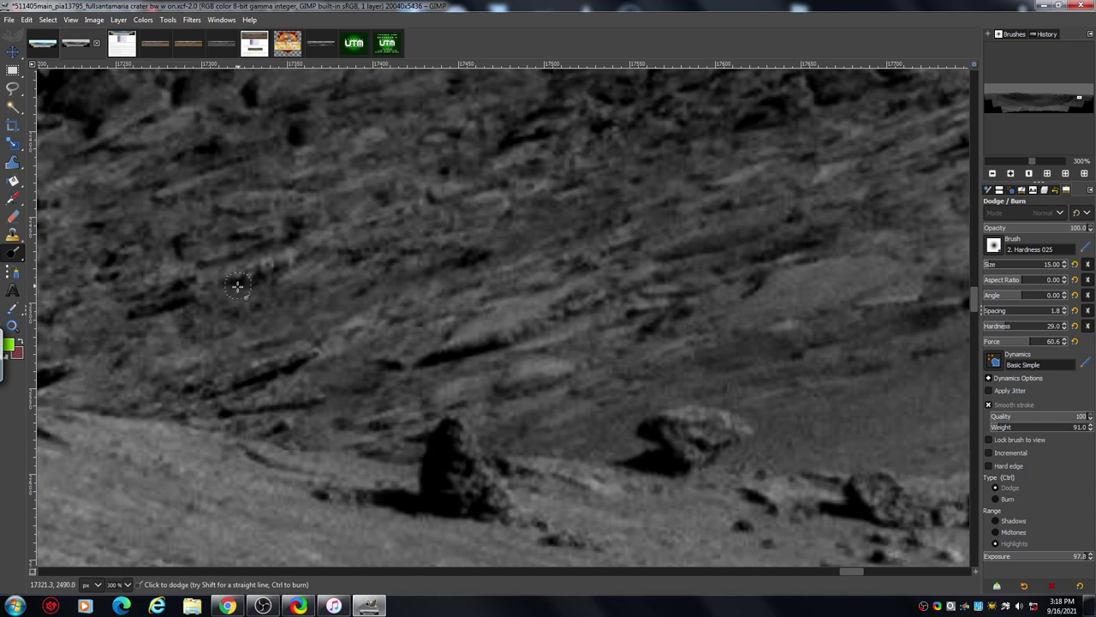
{"action": "mouse_move", "coordinate": [238, 285]}
{"action": "left_mouse_down"}
{"action": "mouse_move", "coordinate": [144, 309]}
{"action": "mouse_move", "coordinate": [195, 293]}
{"action": "mouse_move", "coordinate": [130, 301]}
{"action": "mouse_move", "coordinate": [120, 248]}
{"action": "left_mouse_up"}
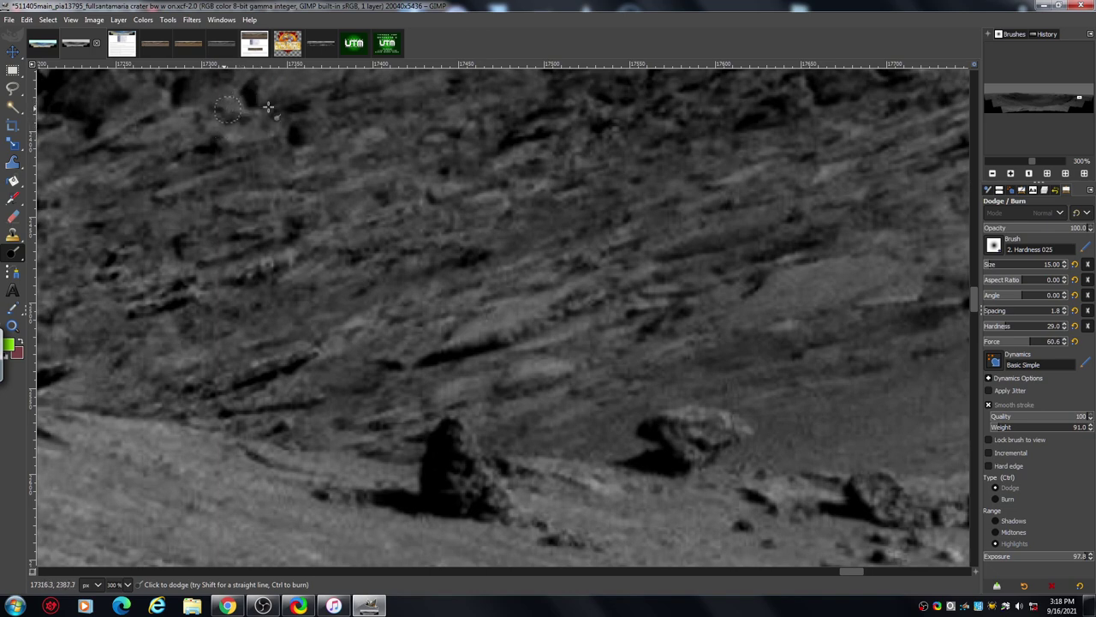
{"action": "mouse_move", "coordinate": [268, 107]}
{"action": "left_mouse_down"}
{"action": "mouse_move", "coordinate": [298, 118]}
{"action": "mouse_move", "coordinate": [366, 105]}
{"action": "mouse_move", "coordinate": [302, 133]}
{"action": "mouse_move", "coordinate": [403, 105]}
{"action": "left_mouse_up"}
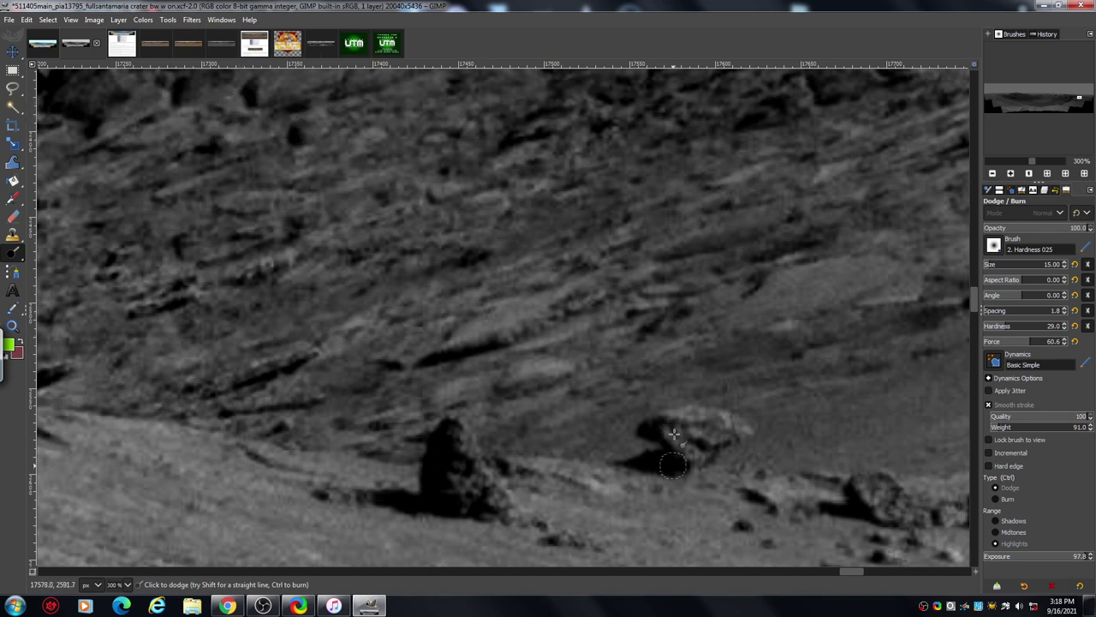
Lighten the right side of the dark boulder and the ground around it.
{"action": "mouse_move", "coordinate": [476, 495]}
{"action": "left_mouse_down"}
{"action": "mouse_move", "coordinate": [441, 454]}
{"action": "mouse_move", "coordinate": [488, 470]}
{"action": "mouse_move", "coordinate": [466, 497]}
{"action": "mouse_move", "coordinate": [441, 465]}
{"action": "left_mouse_up"}
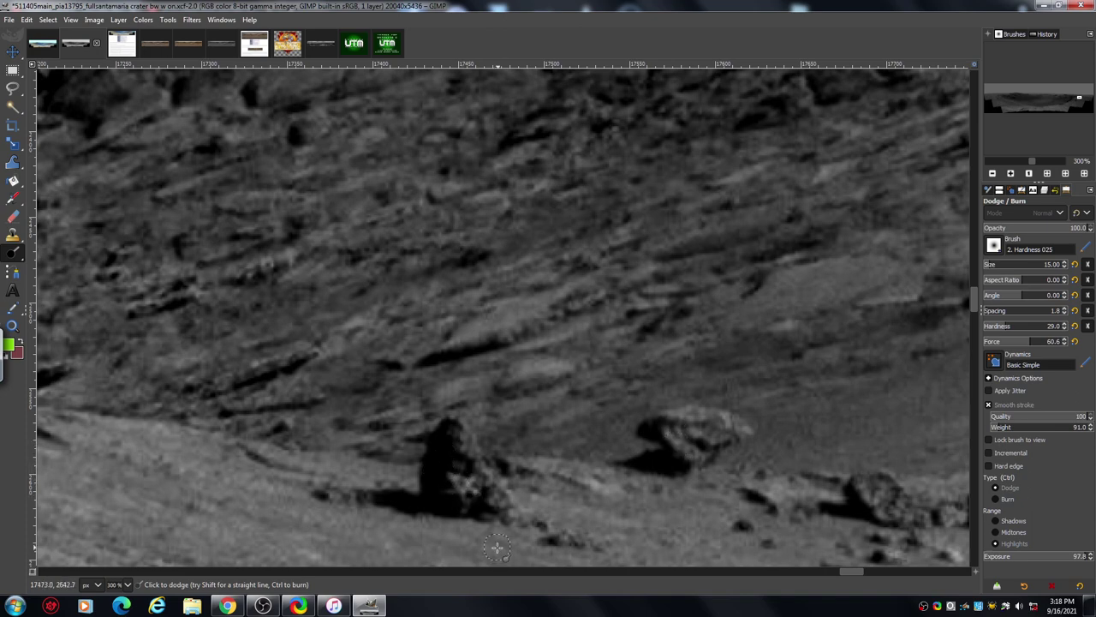
{"action": "mouse_move", "coordinate": [492, 509]}
{"action": "left_mouse_down"}
{"action": "mouse_move", "coordinate": [446, 458]}
{"action": "mouse_move", "coordinate": [467, 446]}
{"action": "mouse_move", "coordinate": [454, 439]}
{"action": "mouse_move", "coordinate": [497, 441]}
{"action": "left_mouse_up"}
{"action": "mouse_move", "coordinate": [444, 415]}
{"action": "left_mouse_down"}
{"action": "mouse_move", "coordinate": [411, 422]}
{"action": "mouse_move", "coordinate": [408, 456]}
{"action": "mouse_move", "coordinate": [371, 453]}
{"action": "mouse_move", "coordinate": [342, 417]}
{"action": "mouse_move", "coordinate": [309, 417]}
{"action": "mouse_move", "coordinate": [418, 483]}
{"action": "mouse_move", "coordinate": [415, 458]}
{"action": "mouse_move", "coordinate": [410, 489]}
{"action": "mouse_move", "coordinate": [400, 454]}
{"action": "mouse_move", "coordinate": [387, 451]}
{"action": "mouse_move", "coordinate": [371, 461]}
{"action": "mouse_move", "coordinate": [270, 455]}
{"action": "mouse_move", "coordinate": [244, 435]}
{"action": "mouse_move", "coordinate": [283, 436]}
{"action": "mouse_move", "coordinate": [247, 392]}
{"action": "mouse_move", "coordinate": [175, 404]}
{"action": "mouse_move", "coordinate": [290, 380]}
{"action": "mouse_move", "coordinate": [274, 404]}
{"action": "mouse_move", "coordinate": [294, 385]}
{"action": "mouse_move", "coordinate": [318, 395]}
{"action": "mouse_move", "coordinate": [312, 370]}
{"action": "mouse_move", "coordinate": [364, 380]}
{"action": "mouse_move", "coordinate": [369, 357]}
{"action": "mouse_move", "coordinate": [399, 361]}
{"action": "mouse_move", "coordinate": [410, 348]}
{"action": "mouse_move", "coordinate": [395, 342]}
{"action": "mouse_move", "coordinate": [442, 331]}
{"action": "mouse_move", "coordinate": [447, 318]}
{"action": "mouse_move", "coordinate": [421, 290]}
{"action": "mouse_move", "coordinate": [203, 344]}
{"action": "mouse_move", "coordinate": [227, 338]}
{"action": "mouse_move", "coordinate": [217, 322]}
{"action": "mouse_move", "coordinate": [235, 302]}
{"action": "mouse_move", "coordinate": [290, 297]}
{"action": "mouse_move", "coordinate": [268, 333]}
{"action": "mouse_move", "coordinate": [377, 263]}
{"action": "mouse_move", "coordinate": [480, 250]}
{"action": "mouse_move", "coordinate": [417, 245]}
{"action": "mouse_move", "coordinate": [482, 252]}
{"action": "mouse_move", "coordinate": [353, 248]}
{"action": "left_mouse_up"}
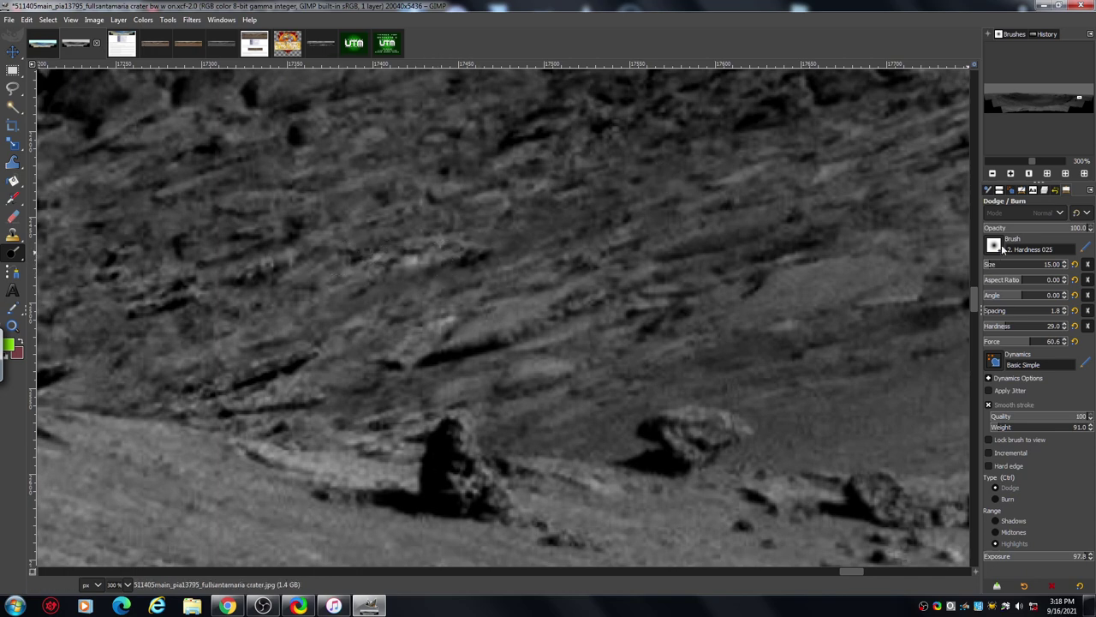
At 150% zoom, dodge highlights along the upper rock edge and a small spot on it.
{"action": "left_click", "coordinate": [994, 174]}
{"action": "left_click", "coordinate": [994, 174]}
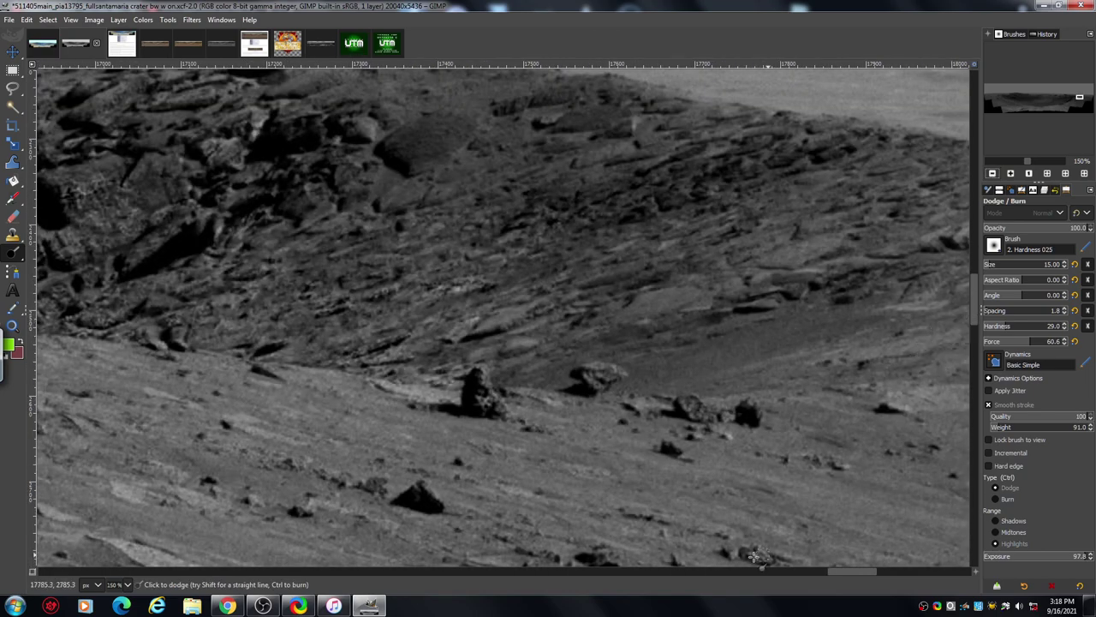
{"action": "left_click_drag", "start_coordinate": [840, 572], "coordinate": [809, 581]}
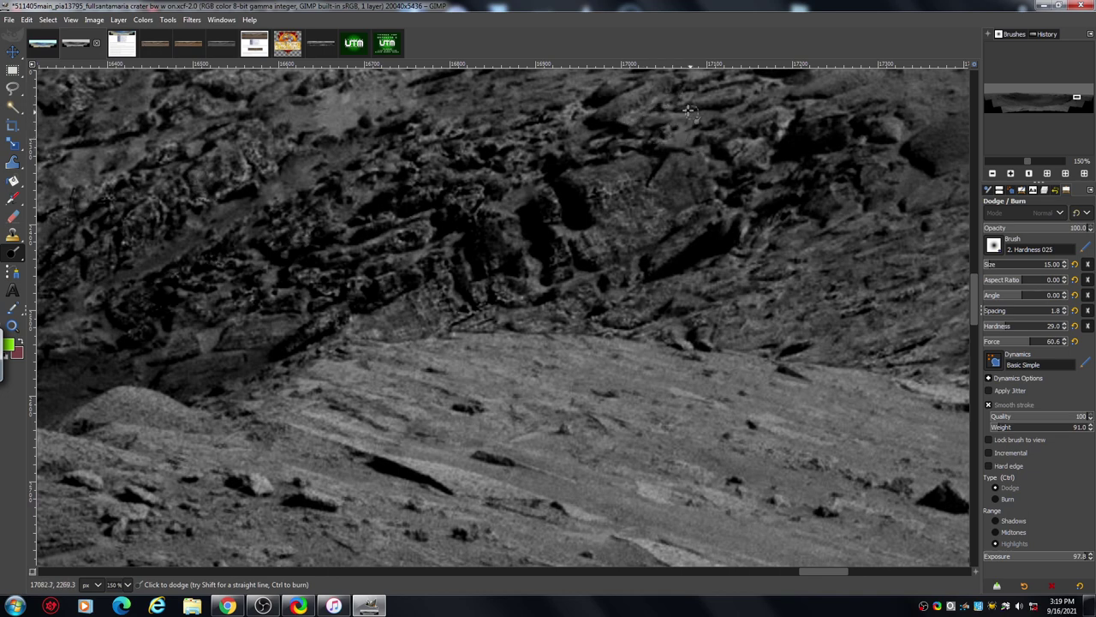
{"action": "mouse_move", "coordinate": [700, 85]}
{"action": "left_mouse_down"}
{"action": "mouse_move", "coordinate": [784, 82]}
{"action": "mouse_move", "coordinate": [736, 116]}
{"action": "mouse_move", "coordinate": [760, 130]}
{"action": "mouse_move", "coordinate": [700, 137]}
{"action": "mouse_move", "coordinate": [724, 155]}
{"action": "mouse_move", "coordinate": [724, 171]}
{"action": "mouse_move", "coordinate": [702, 165]}
{"action": "mouse_move", "coordinate": [705, 197]}
{"action": "mouse_move", "coordinate": [692, 159]}
{"action": "mouse_move", "coordinate": [666, 174]}
{"action": "left_mouse_up"}
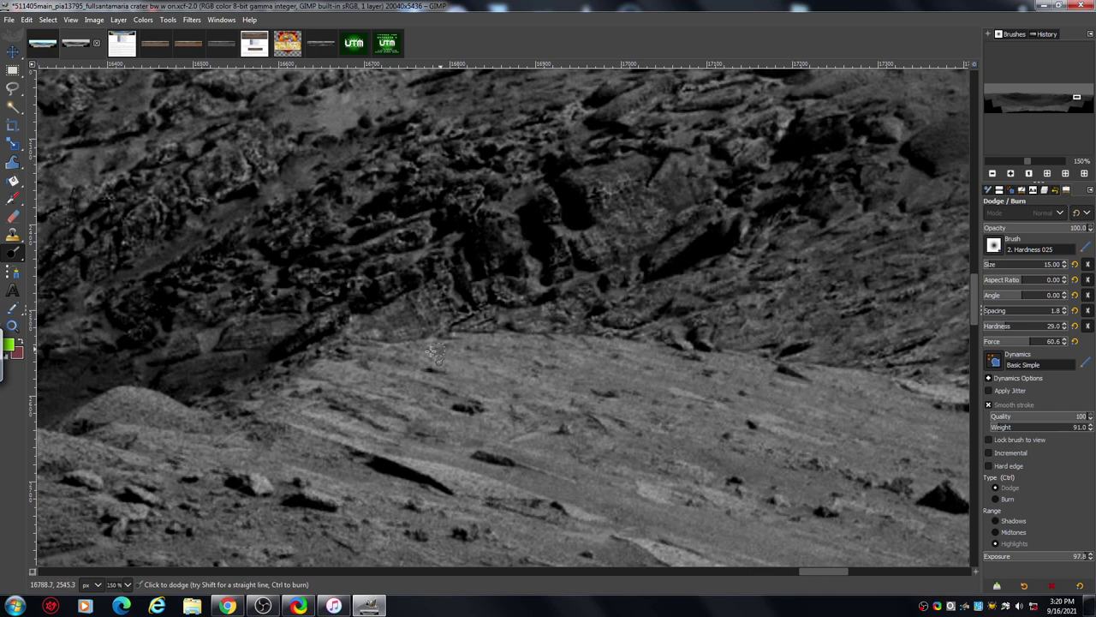
{"action": "mouse_move", "coordinate": [396, 331]}
{"action": "left_mouse_down"}
{"action": "mouse_move", "coordinate": [424, 333]}
{"action": "mouse_move", "coordinate": [386, 337]}
{"action": "mouse_move", "coordinate": [415, 316]}
{"action": "mouse_move", "coordinate": [398, 317]}
{"action": "mouse_move", "coordinate": [427, 316]}
{"action": "mouse_move", "coordinate": [433, 293]}
{"action": "mouse_move", "coordinate": [448, 313]}
{"action": "mouse_move", "coordinate": [454, 292]}
{"action": "mouse_move", "coordinate": [388, 332]}
{"action": "left_mouse_up"}
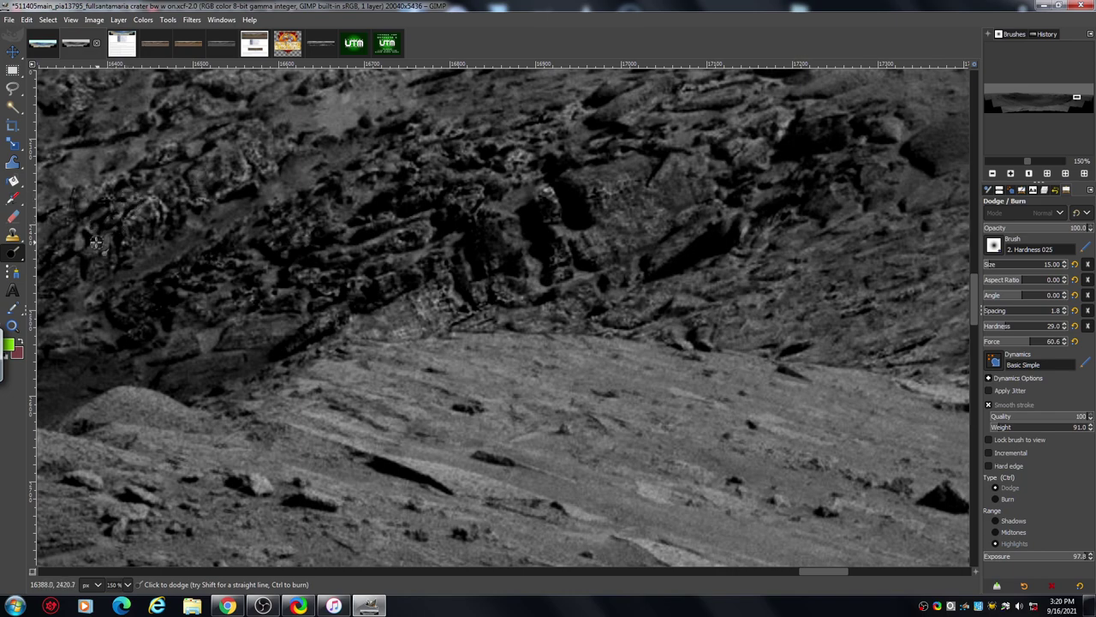
At 300%, dodge a patch of the dark rock face, then return to 150%.
{"action": "key", "text": "plus"}
{"action": "key", "text": "plus"}
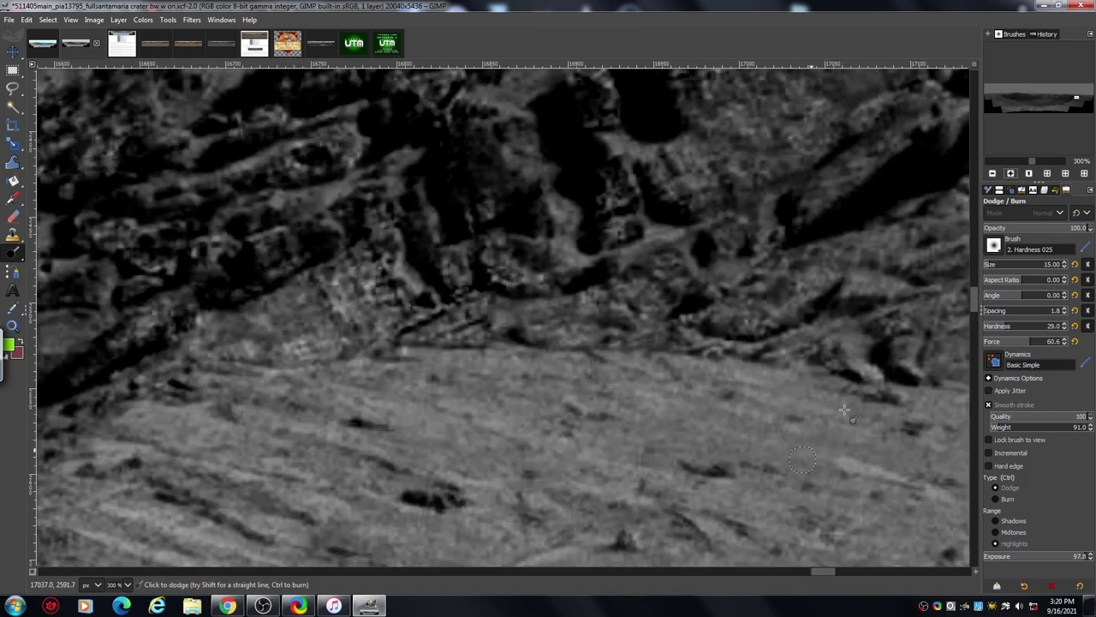
{"action": "left_click_drag", "start_coordinate": [816, 570], "coordinate": [793, 572]}
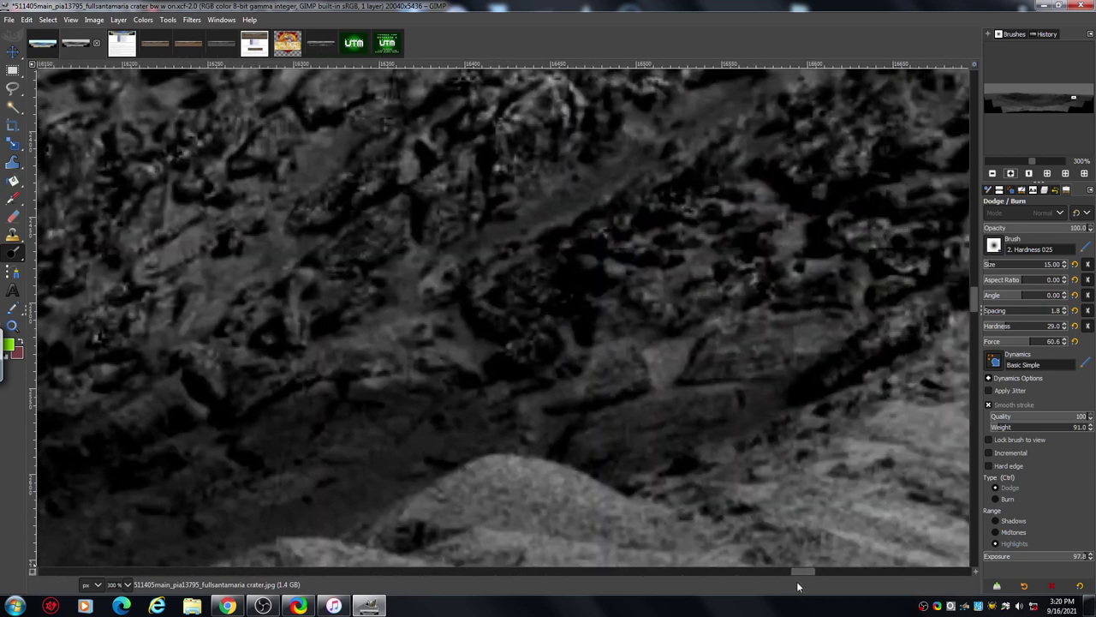
{"action": "scroll", "coordinate": [970, 295], "scroll_direction": "up", "scroll_amount": 5}
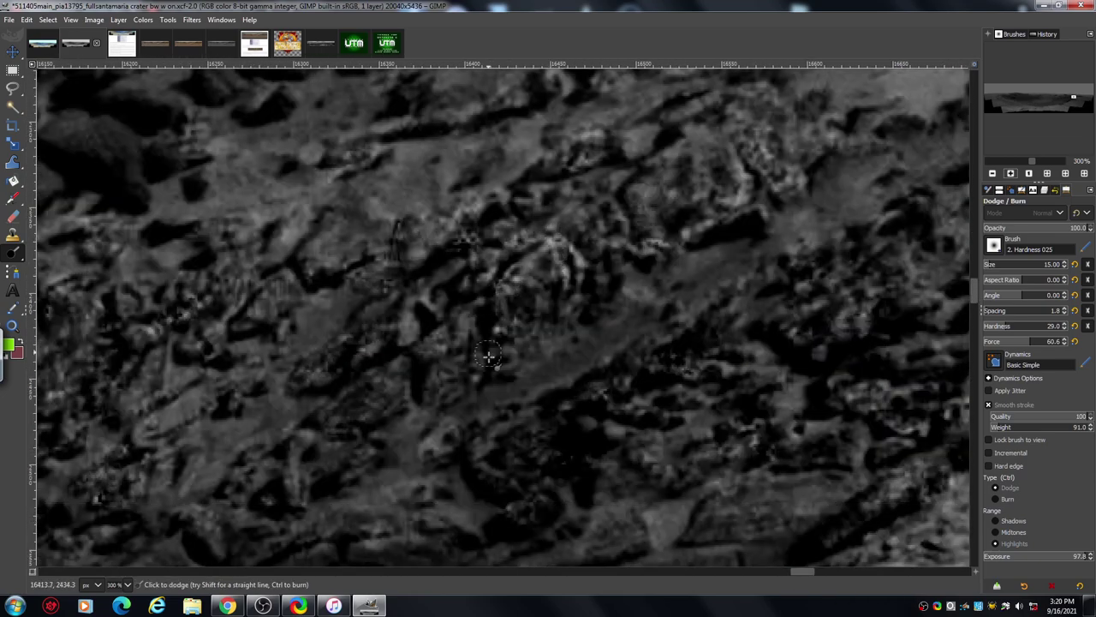
{"action": "mouse_move", "coordinate": [389, 305]}
{"action": "left_mouse_down"}
{"action": "mouse_move", "coordinate": [356, 330]}
{"action": "mouse_move", "coordinate": [392, 344]}
{"action": "mouse_move", "coordinate": [332, 393]}
{"action": "left_mouse_up"}
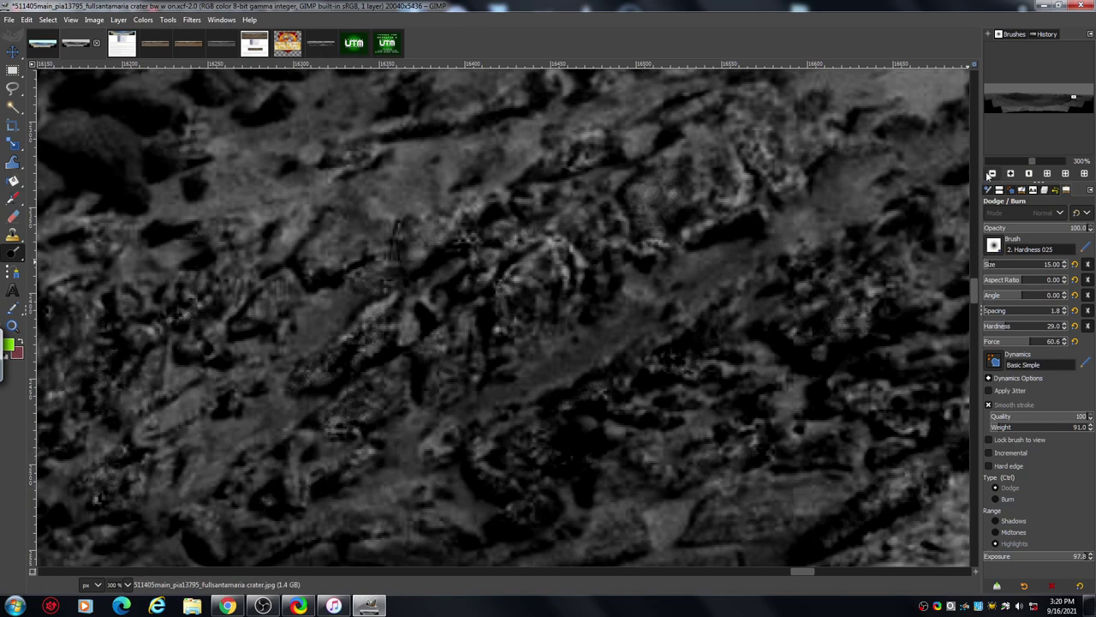
{"action": "left_click", "coordinate": [993, 174]}
{"action": "left_click", "coordinate": [992, 174]}
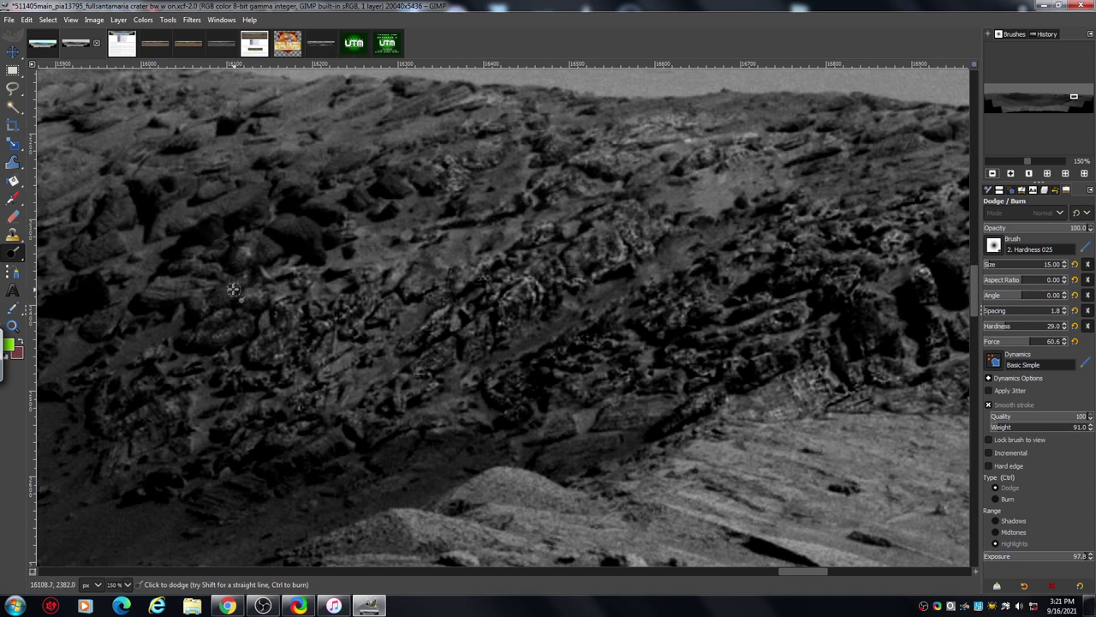
At 300% zoom with a size 11 brush, dodge highlights on the jumbled cliff rocks.
{"action": "left_click_drag", "start_coordinate": [793, 570], "coordinate": [819, 579]}
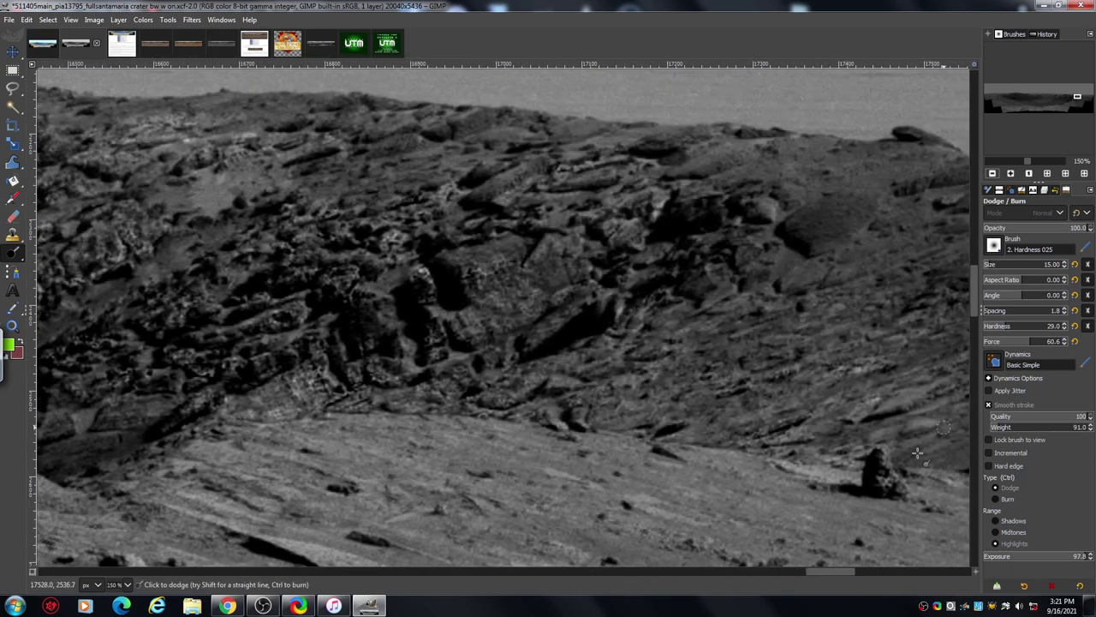
{"action": "left_click", "coordinate": [1011, 174]}
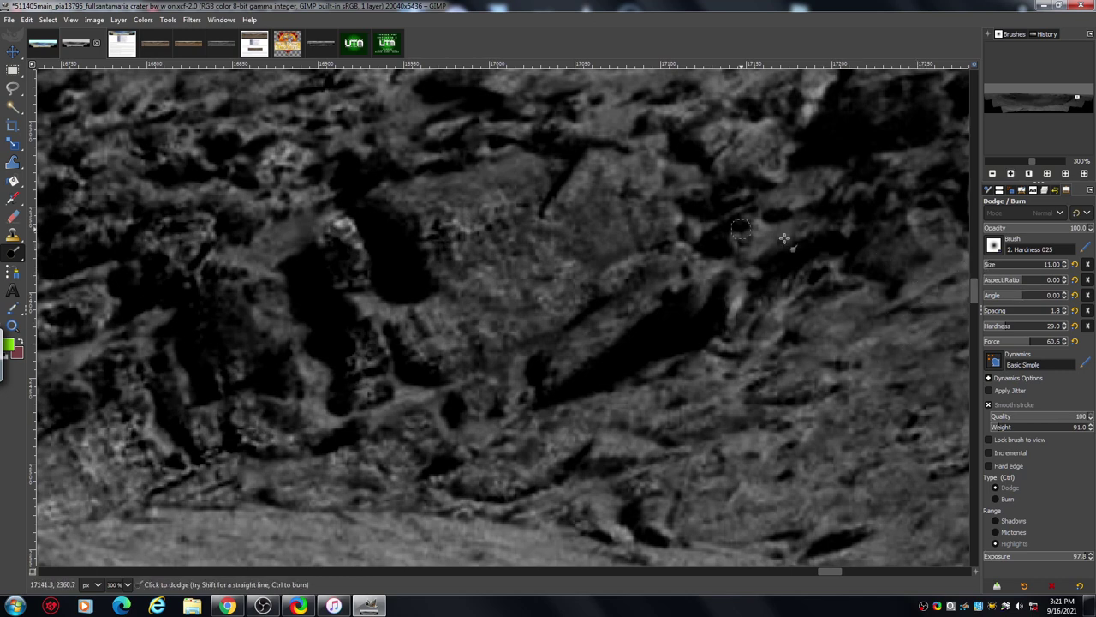
{"action": "mouse_move", "coordinate": [615, 175]}
{"action": "left_mouse_down"}
{"action": "mouse_move", "coordinate": [580, 220]}
{"action": "mouse_move", "coordinate": [537, 222]}
{"action": "mouse_move", "coordinate": [549, 180]}
{"action": "mouse_move", "coordinate": [518, 174]}
{"action": "mouse_move", "coordinate": [521, 155]}
{"action": "mouse_move", "coordinate": [458, 180]}
{"action": "mouse_move", "coordinate": [470, 153]}
{"action": "mouse_move", "coordinate": [452, 154]}
{"action": "mouse_move", "coordinate": [473, 159]}
{"action": "mouse_move", "coordinate": [484, 147]}
{"action": "mouse_move", "coordinate": [466, 164]}
{"action": "mouse_move", "coordinate": [470, 148]}
{"action": "mouse_move", "coordinate": [441, 160]}
{"action": "mouse_move", "coordinate": [547, 141]}
{"action": "mouse_move", "coordinate": [388, 175]}
{"action": "mouse_move", "coordinate": [415, 155]}
{"action": "mouse_move", "coordinate": [386, 159]}
{"action": "mouse_move", "coordinate": [390, 134]}
{"action": "mouse_move", "coordinate": [374, 122]}
{"action": "mouse_move", "coordinate": [425, 120]}
{"action": "mouse_move", "coordinate": [472, 98]}
{"action": "left_mouse_up"}
{"action": "mouse_move", "coordinate": [248, 241]}
{"action": "left_mouse_down"}
{"action": "mouse_move", "coordinate": [295, 246]}
{"action": "mouse_move", "coordinate": [341, 207]}
{"action": "left_mouse_up"}
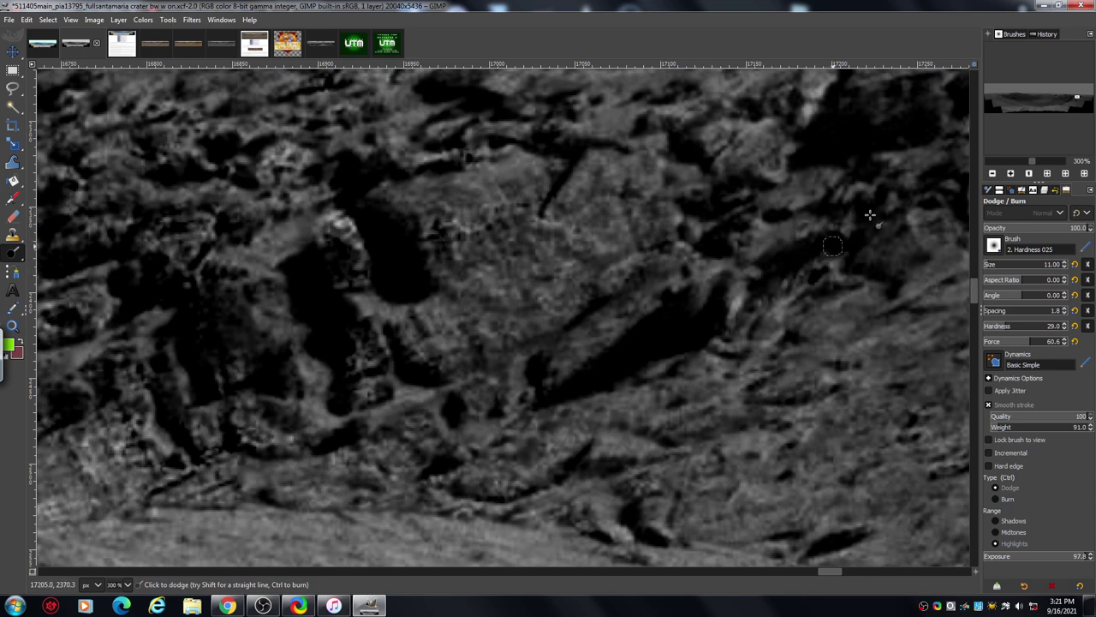
{"action": "left_click_drag", "start_coordinate": [905, 262], "coordinate": [860, 251]}
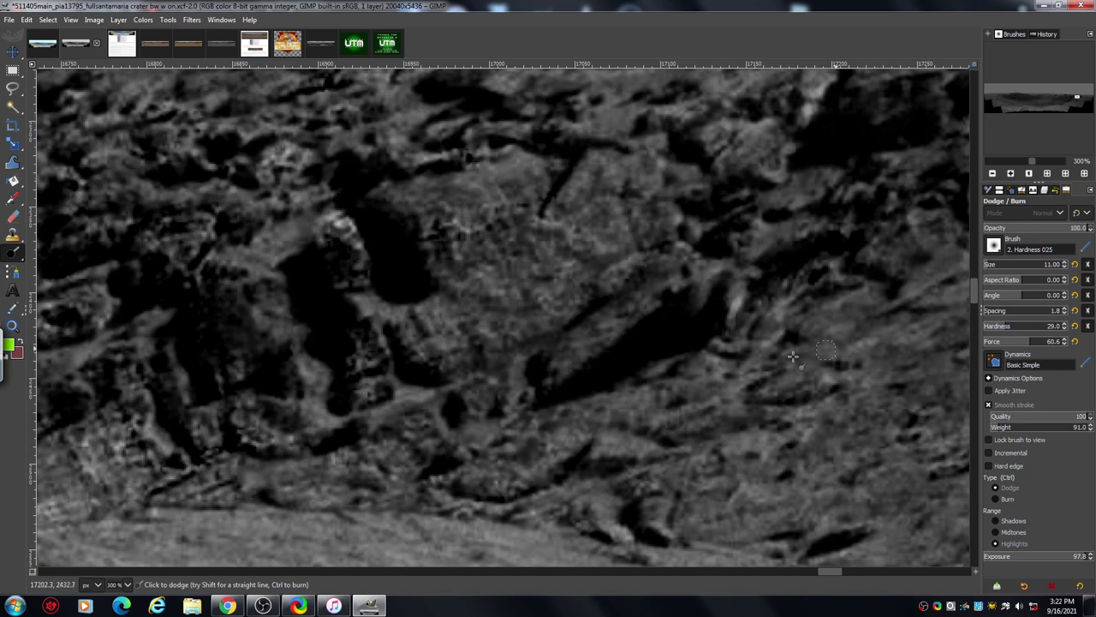
{"action": "left_click", "coordinate": [992, 174]}
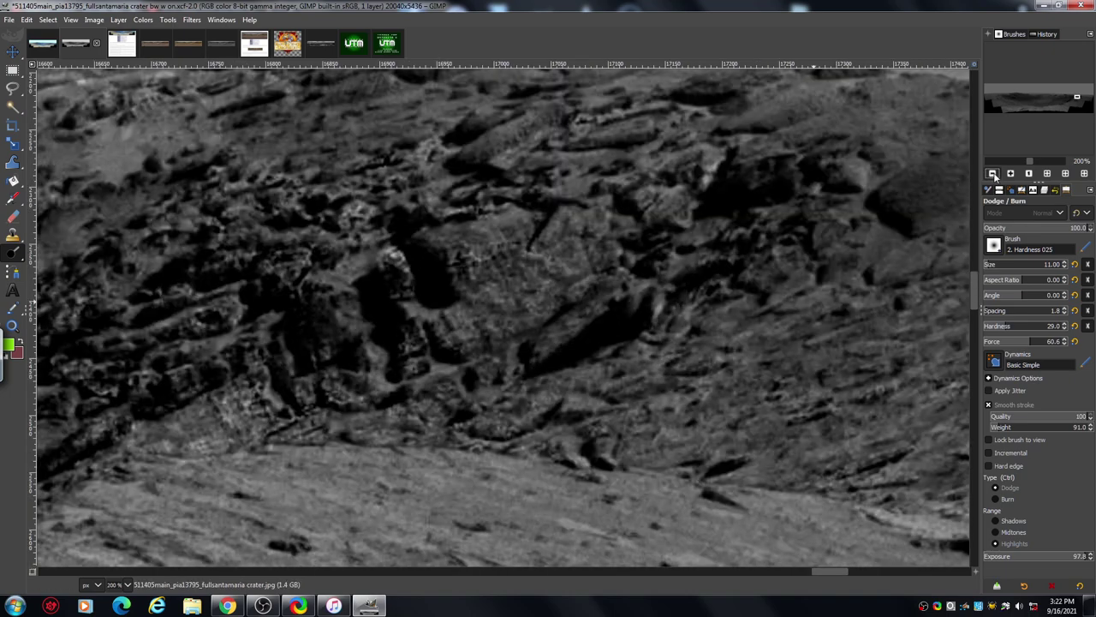
{"action": "left_click_drag", "start_coordinate": [973, 298], "coordinate": [974, 305]}
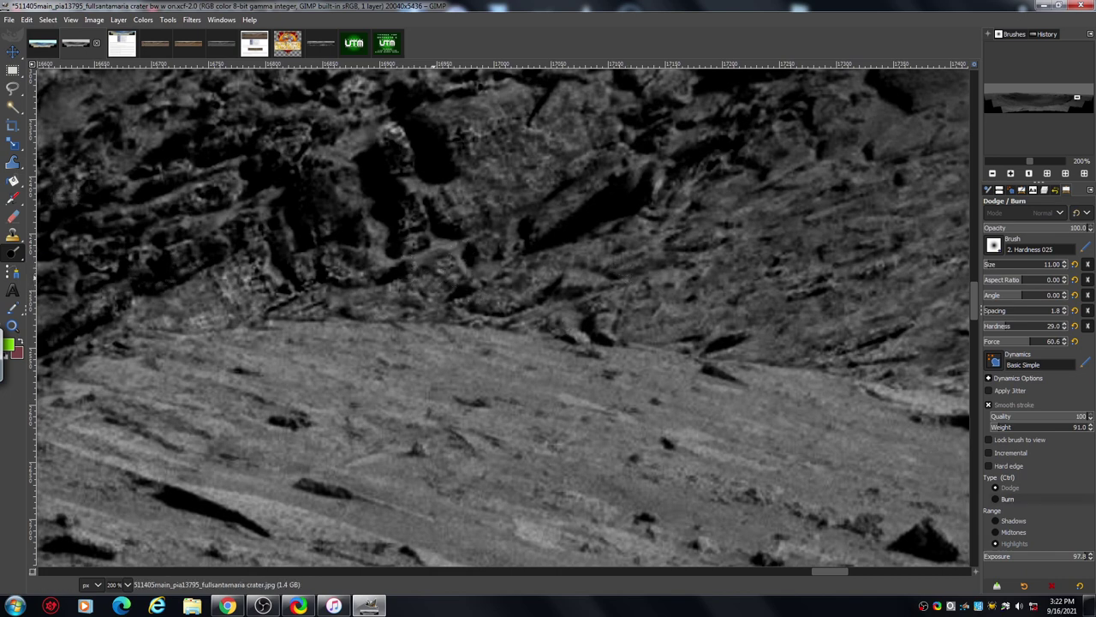
Switch to Burn and darken a shadow band where the cliff base meets the sandy slope.
{"action": "left_click", "coordinate": [998, 502]}
{"action": "left_click", "coordinate": [996, 502]}
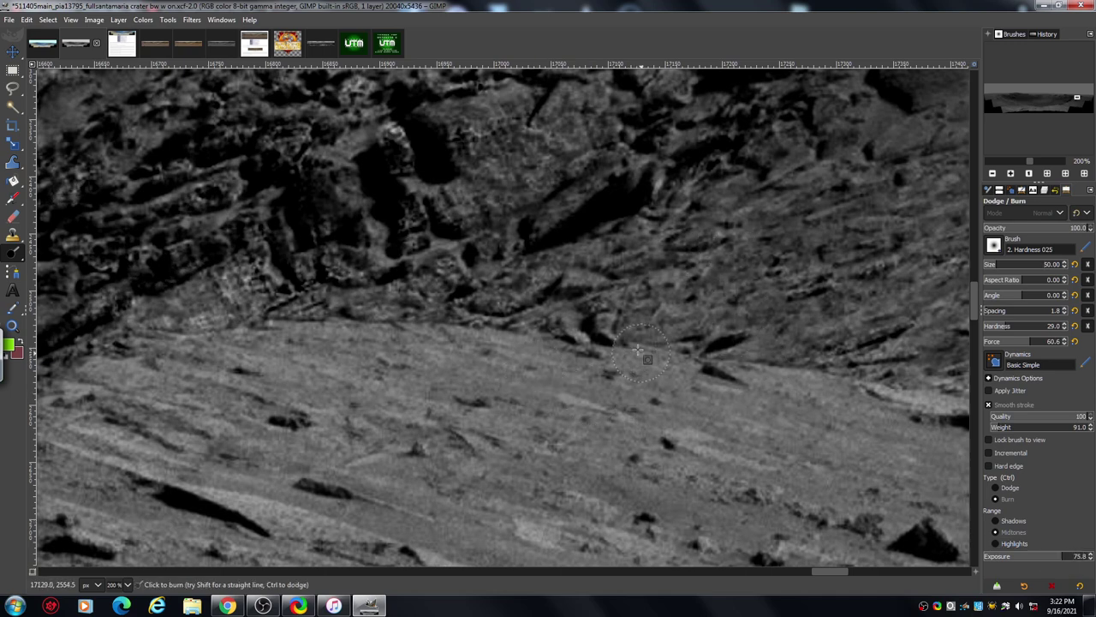
{"action": "mouse_move", "coordinate": [579, 339]}
{"action": "left_mouse_down"}
{"action": "mouse_move", "coordinate": [536, 371]}
{"action": "mouse_move", "coordinate": [493, 324]}
{"action": "mouse_move", "coordinate": [438, 334]}
{"action": "mouse_move", "coordinate": [326, 310]}
{"action": "mouse_move", "coordinate": [275, 321]}
{"action": "mouse_move", "coordinate": [404, 340]}
{"action": "mouse_move", "coordinate": [525, 379]}
{"action": "mouse_move", "coordinate": [634, 389]}
{"action": "mouse_move", "coordinate": [233, 346]}
{"action": "mouse_move", "coordinate": [298, 335]}
{"action": "mouse_move", "coordinate": [607, 344]}
{"action": "mouse_move", "coordinate": [473, 324]}
{"action": "mouse_move", "coordinate": [379, 321]}
{"action": "mouse_move", "coordinate": [564, 365]}
{"action": "mouse_move", "coordinate": [384, 356]}
{"action": "mouse_move", "coordinate": [492, 380]}
{"action": "mouse_move", "coordinate": [622, 383]}
{"action": "left_mouse_up"}
{"action": "mouse_move", "coordinate": [350, 351]}
{"action": "left_mouse_down"}
{"action": "mouse_move", "coordinate": [263, 331]}
{"action": "mouse_move", "coordinate": [227, 310]}
{"action": "mouse_move", "coordinate": [227, 294]}
{"action": "mouse_move", "coordinate": [163, 320]}
{"action": "mouse_move", "coordinate": [390, 344]}
{"action": "mouse_move", "coordinate": [515, 374]}
{"action": "mouse_move", "coordinate": [711, 367]}
{"action": "left_mouse_up"}
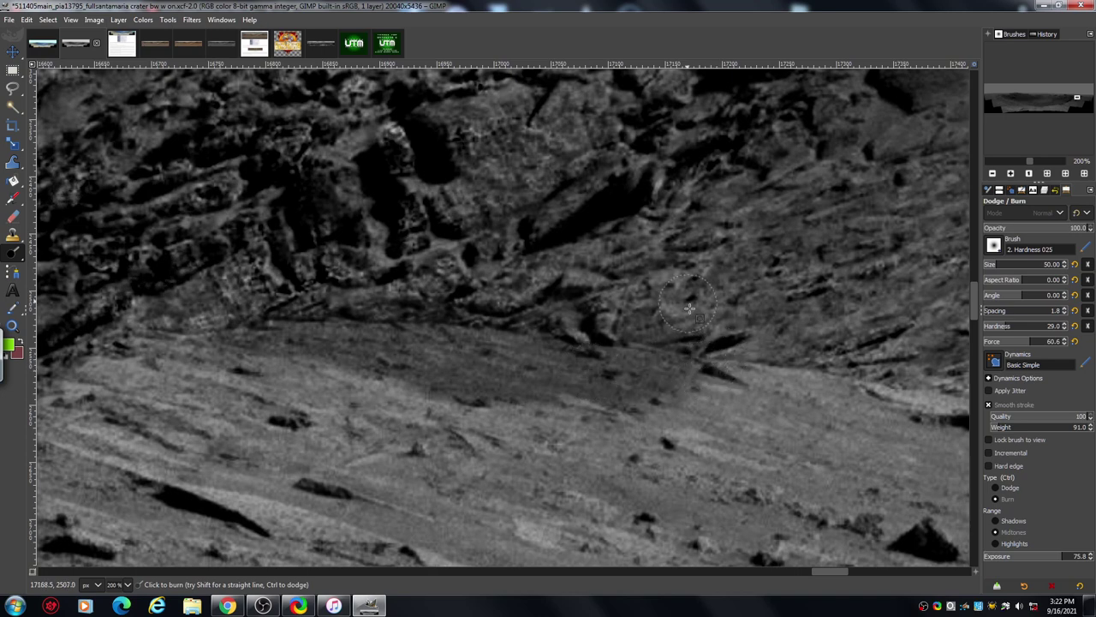
{"action": "mouse_move", "coordinate": [641, 362]}
{"action": "left_mouse_down"}
{"action": "mouse_move", "coordinate": [556, 343]}
{"action": "mouse_move", "coordinate": [454, 357]}
{"action": "mouse_move", "coordinate": [322, 320]}
{"action": "mouse_move", "coordinate": [416, 373]}
{"action": "mouse_move", "coordinate": [385, 340]}
{"action": "mouse_move", "coordinate": [634, 365]}
{"action": "mouse_move", "coordinate": [357, 340]}
{"action": "mouse_move", "coordinate": [538, 298]}
{"action": "mouse_move", "coordinate": [526, 340]}
{"action": "mouse_move", "coordinate": [612, 350]}
{"action": "mouse_move", "coordinate": [454, 372]}
{"action": "mouse_move", "coordinate": [366, 306]}
{"action": "mouse_move", "coordinate": [585, 299]}
{"action": "mouse_move", "coordinate": [466, 262]}
{"action": "mouse_move", "coordinate": [351, 301]}
{"action": "mouse_move", "coordinate": [627, 339]}
{"action": "mouse_move", "coordinate": [680, 314]}
{"action": "mouse_move", "coordinate": [569, 248]}
{"action": "mouse_move", "coordinate": [663, 326]}
{"action": "mouse_move", "coordinate": [561, 326]}
{"action": "left_mouse_up"}
Return to Dodge on Highlights at exposure 84.1 and brighten rocks across the shadow band.
{"action": "left_click", "coordinate": [995, 488]}
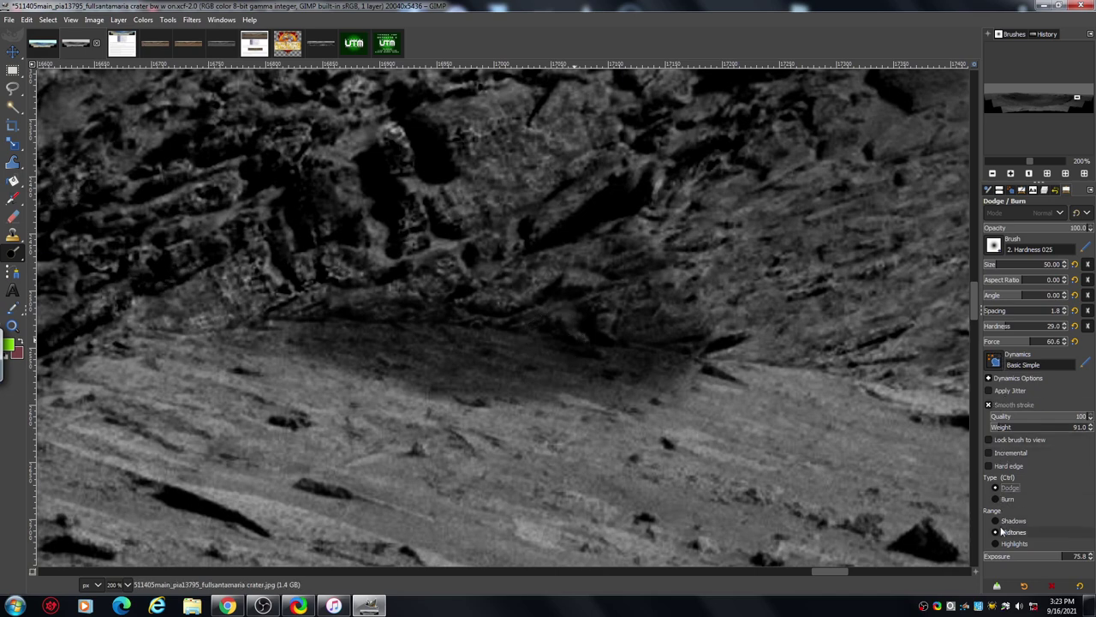
{"action": "left_click", "coordinate": [995, 543]}
{"action": "left_click", "coordinate": [1069, 557]}
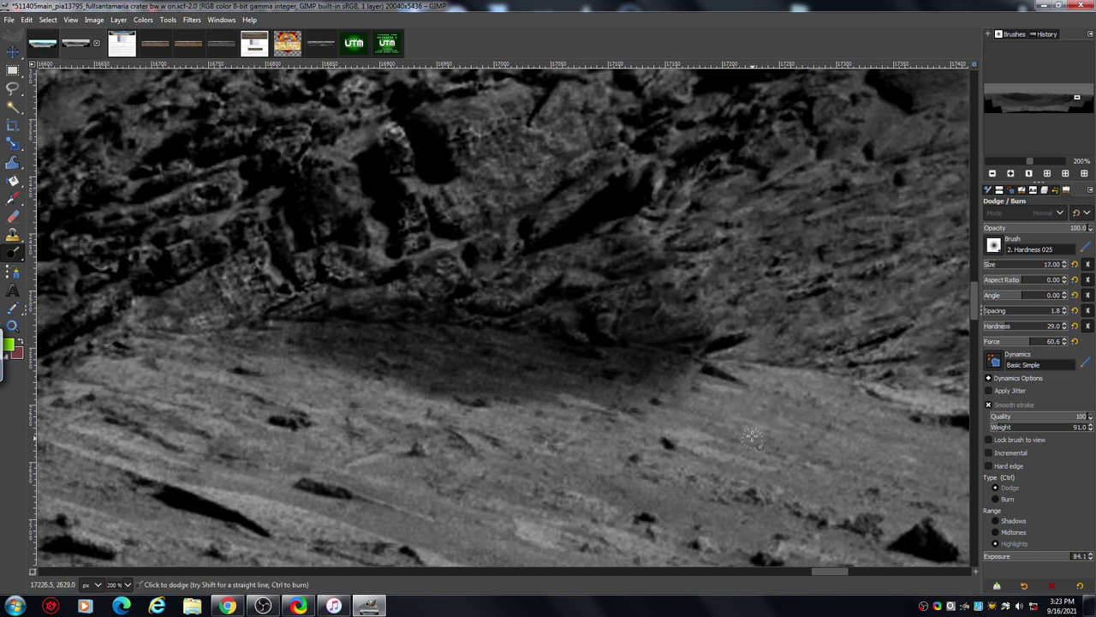
{"action": "mouse_move", "coordinate": [594, 370]}
{"action": "left_mouse_down"}
{"action": "mouse_move", "coordinate": [311, 321]}
{"action": "mouse_move", "coordinate": [339, 337]}
{"action": "mouse_move", "coordinate": [342, 319]}
{"action": "mouse_move", "coordinate": [400, 336]}
{"action": "mouse_move", "coordinate": [429, 333]}
{"action": "mouse_move", "coordinate": [399, 327]}
{"action": "mouse_move", "coordinate": [425, 323]}
{"action": "mouse_move", "coordinate": [470, 326]}
{"action": "mouse_move", "coordinate": [395, 316]}
{"action": "mouse_move", "coordinate": [426, 303]}
{"action": "mouse_move", "coordinate": [398, 310]}
{"action": "mouse_move", "coordinate": [454, 312]}
{"action": "mouse_move", "coordinate": [434, 280]}
{"action": "mouse_move", "coordinate": [445, 296]}
{"action": "mouse_move", "coordinate": [430, 301]}
{"action": "mouse_move", "coordinate": [354, 295]}
{"action": "mouse_move", "coordinate": [334, 279]}
{"action": "mouse_move", "coordinate": [319, 314]}
{"action": "mouse_move", "coordinate": [280, 321]}
{"action": "mouse_move", "coordinate": [321, 351]}
{"action": "mouse_move", "coordinate": [243, 325]}
{"action": "mouse_move", "coordinate": [268, 309]}
{"action": "mouse_move", "coordinate": [249, 310]}
{"action": "mouse_move", "coordinate": [251, 323]}
{"action": "mouse_move", "coordinate": [265, 223]}
{"action": "left_mouse_up"}
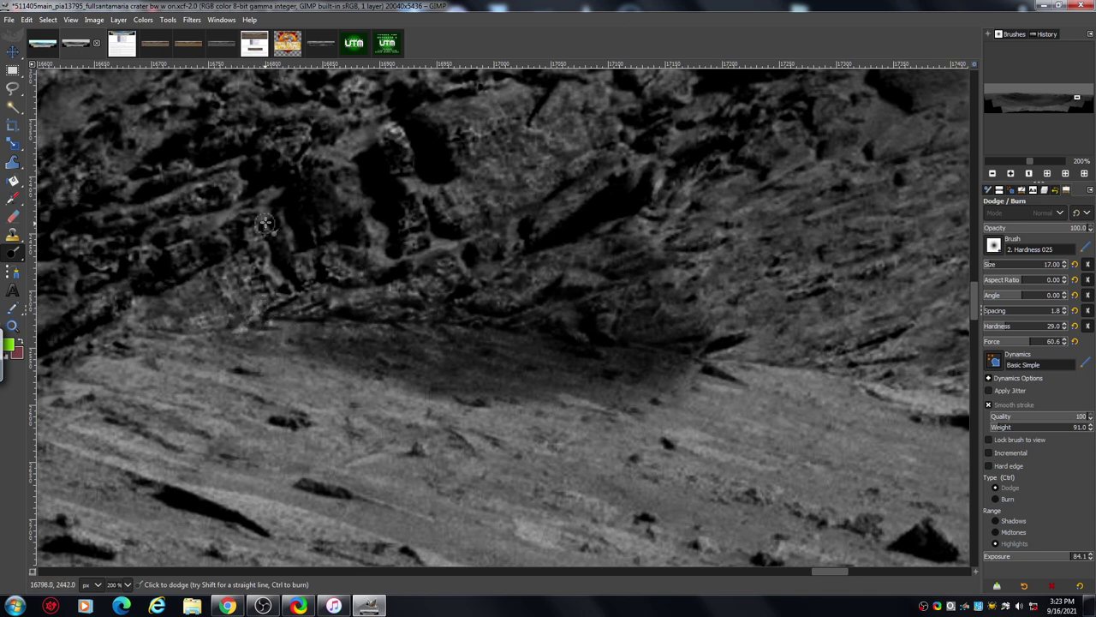
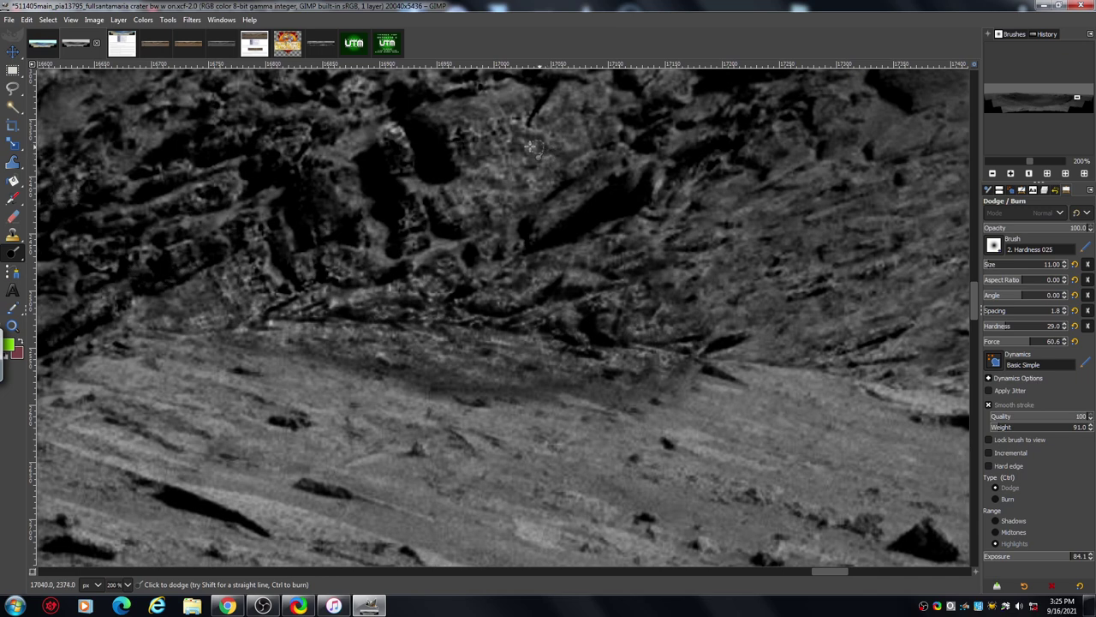
Burn the dark band under the striped rock in Midtones, then return the tool to Dodge on Highlights.
{"action": "scroll", "coordinate": [973, 291], "scroll_direction": "up", "scroll_amount": 2}
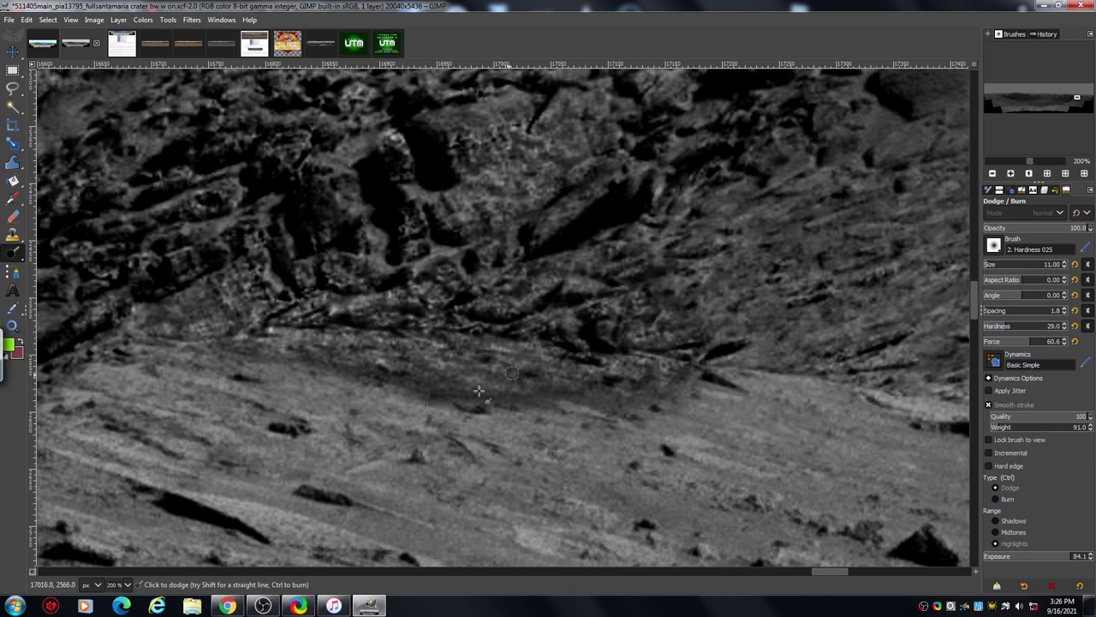
{"action": "left_click", "coordinate": [995, 498]}
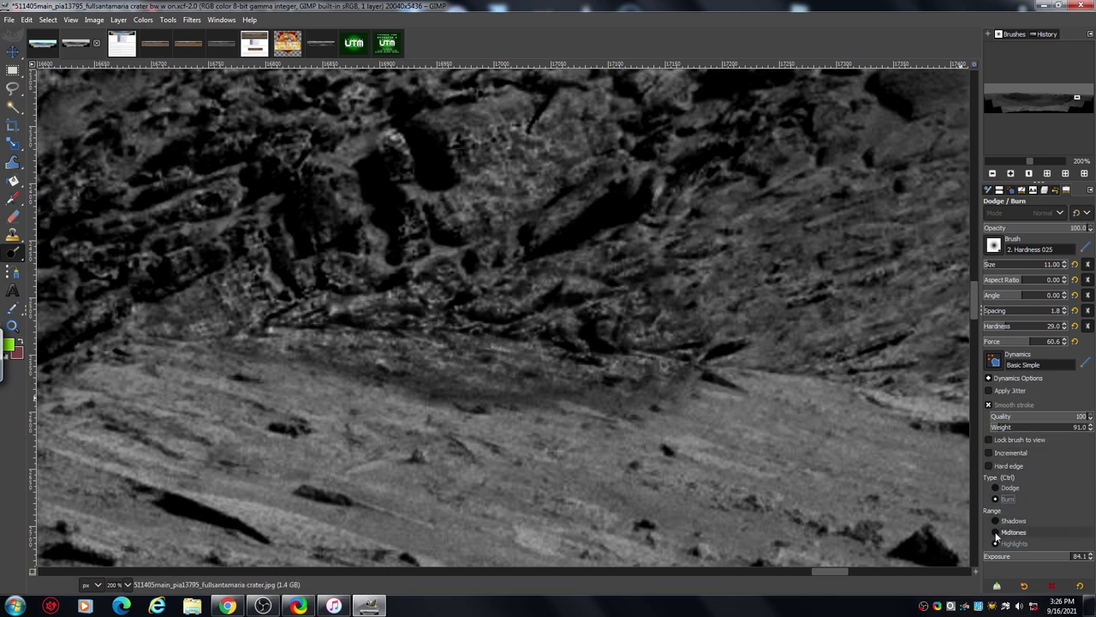
{"action": "left_click", "coordinate": [996, 534]}
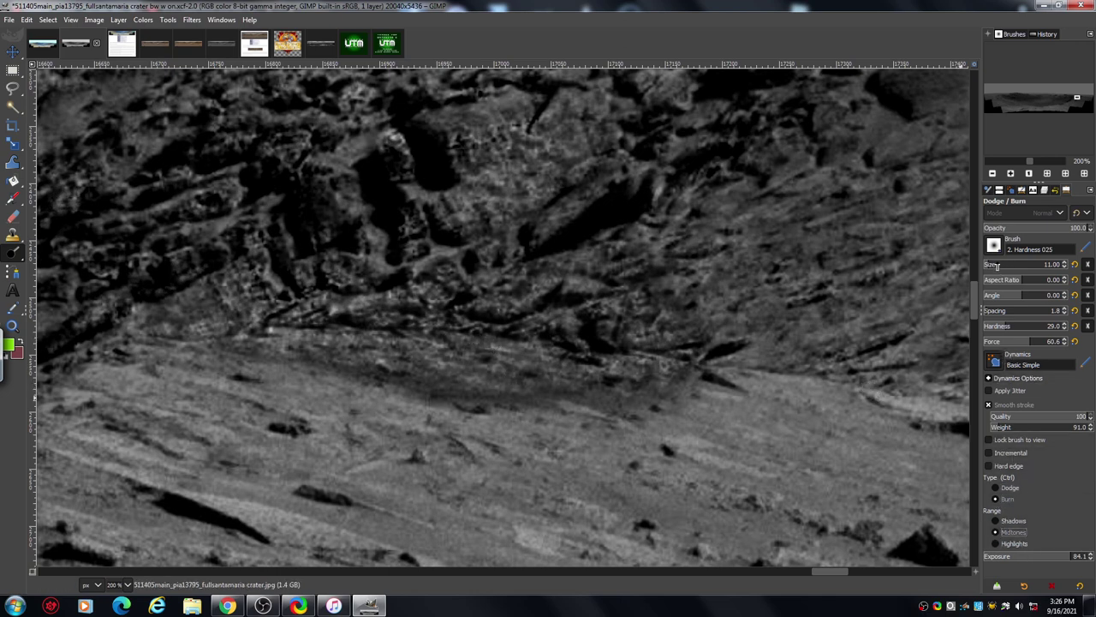
{"action": "mouse_move", "coordinate": [444, 346]}
{"action": "left_mouse_down"}
{"action": "mouse_move", "coordinate": [515, 360]}
{"action": "mouse_move", "coordinate": [338, 340]}
{"action": "mouse_move", "coordinate": [513, 353]}
{"action": "mouse_move", "coordinate": [598, 376]}
{"action": "mouse_move", "coordinate": [396, 366]}
{"action": "mouse_move", "coordinate": [335, 347]}
{"action": "left_mouse_up"}
{"action": "mouse_move", "coordinate": [565, 373]}
{"action": "left_mouse_down"}
{"action": "mouse_move", "coordinate": [493, 352]}
{"action": "mouse_move", "coordinate": [360, 342]}
{"action": "mouse_move", "coordinate": [494, 347]}
{"action": "mouse_move", "coordinate": [560, 372]}
{"action": "mouse_move", "coordinate": [448, 379]}
{"action": "mouse_move", "coordinate": [550, 373]}
{"action": "left_mouse_up"}
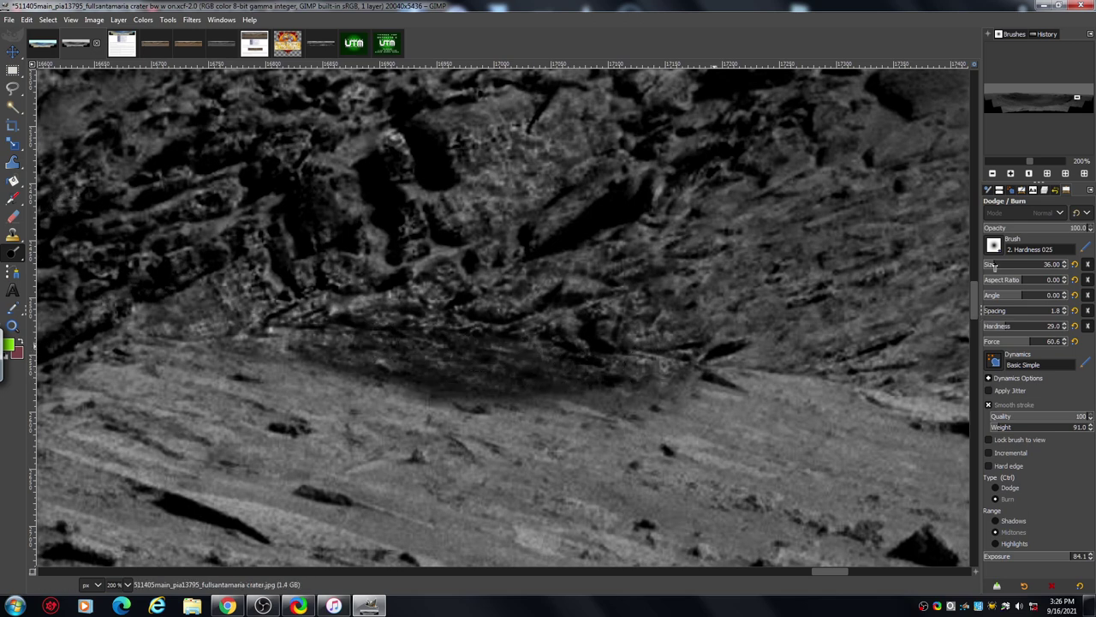
{"action": "left_click", "coordinate": [996, 488]}
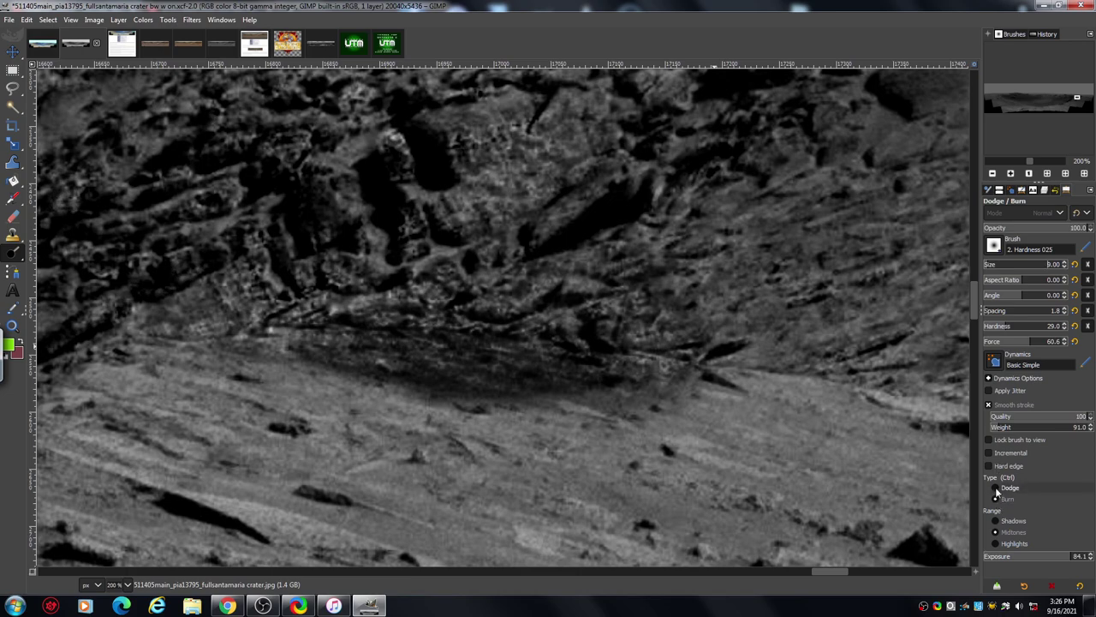
{"action": "left_click", "coordinate": [995, 543]}
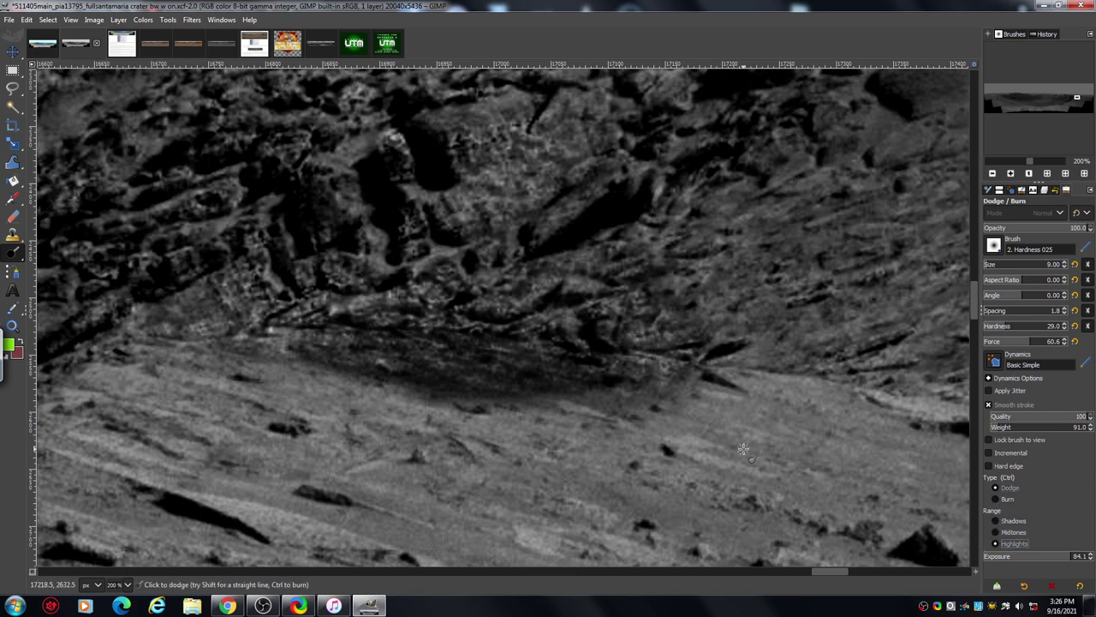
At 400% zoom, dodge a brightened trail along the ridge above the dark band.
{"action": "left_click", "coordinate": [1010, 173]}
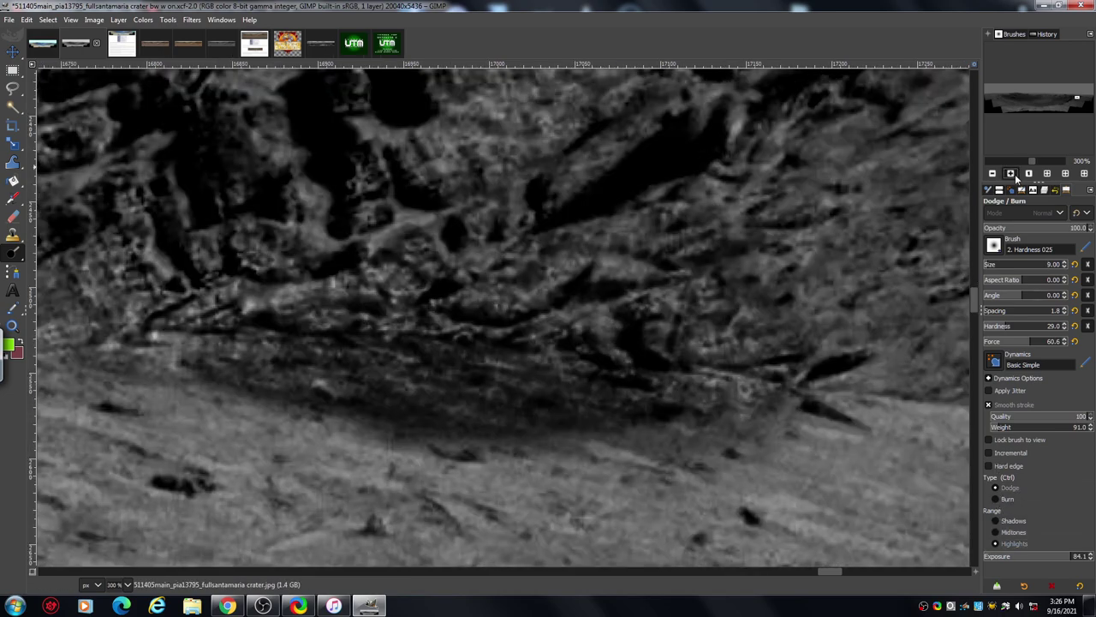
{"action": "left_click", "coordinate": [1010, 173]}
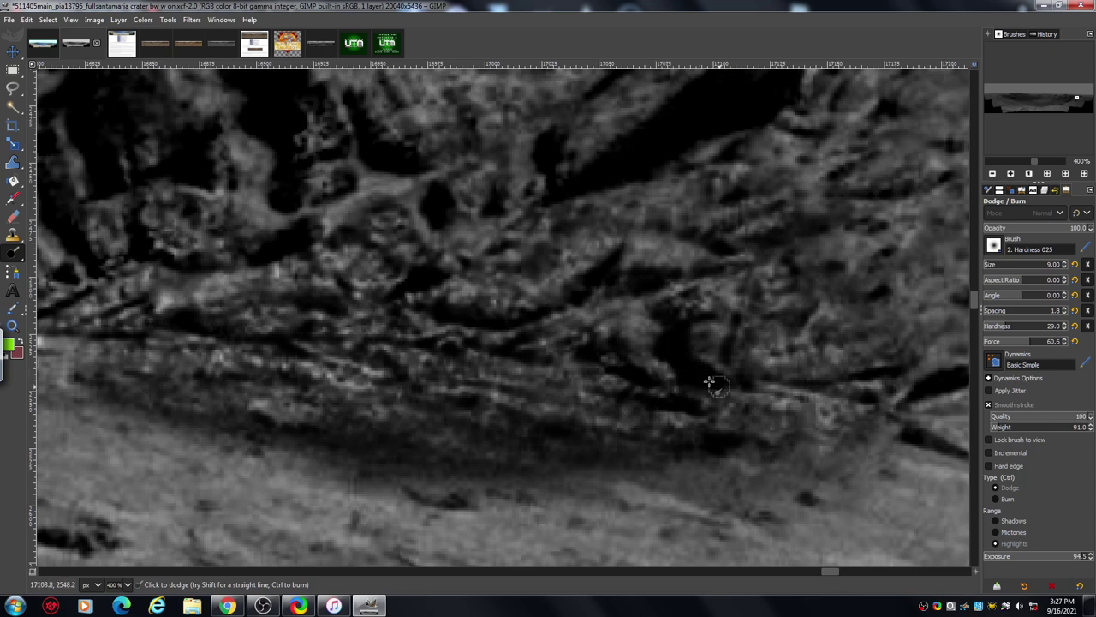
{"action": "mouse_move", "coordinate": [858, 364]}
{"action": "left_mouse_down"}
{"action": "mouse_move", "coordinate": [799, 377]}
{"action": "mouse_move", "coordinate": [804, 421]}
{"action": "mouse_move", "coordinate": [762, 425]}
{"action": "mouse_move", "coordinate": [741, 418]}
{"action": "mouse_move", "coordinate": [741, 400]}
{"action": "mouse_move", "coordinate": [692, 387]}
{"action": "mouse_move", "coordinate": [741, 353]}
{"action": "left_mouse_up"}
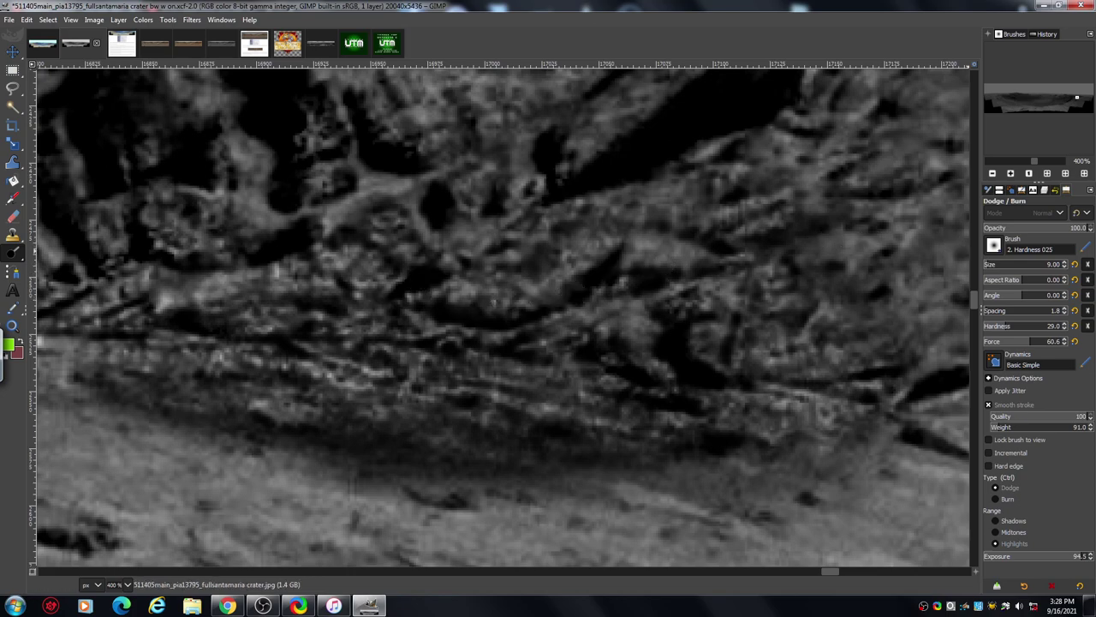
Zoom back out to 200% and switch to the colour craterRAW panorama.
{"action": "left_click", "coordinate": [992, 173]}
{"action": "left_click", "coordinate": [991, 174]}
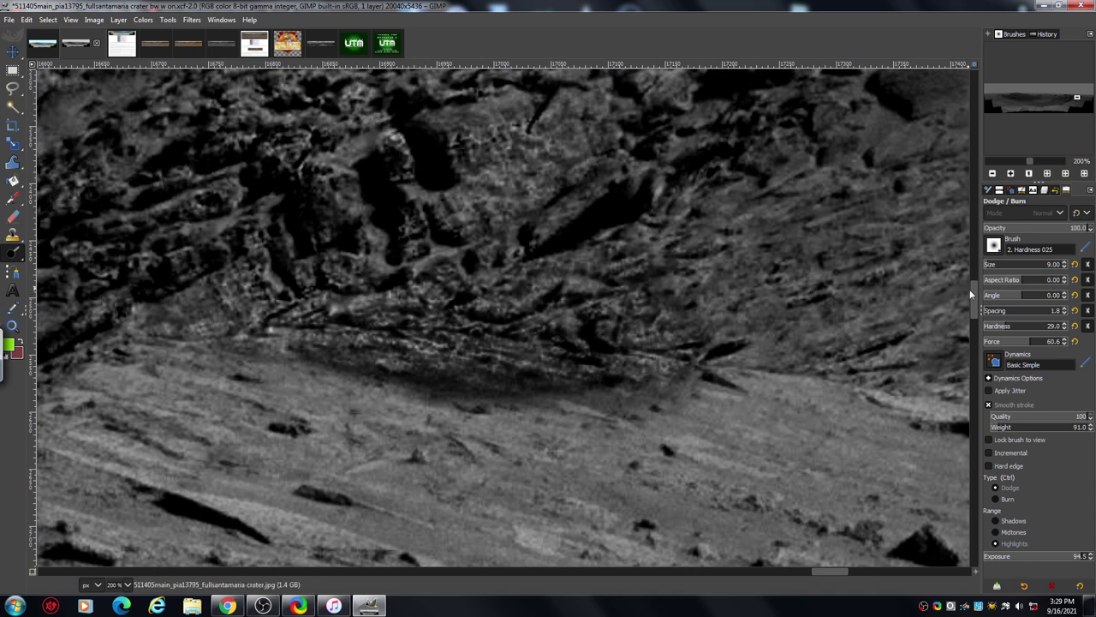
{"action": "left_click_drag", "start_coordinate": [973, 301], "coordinate": [973, 298]}
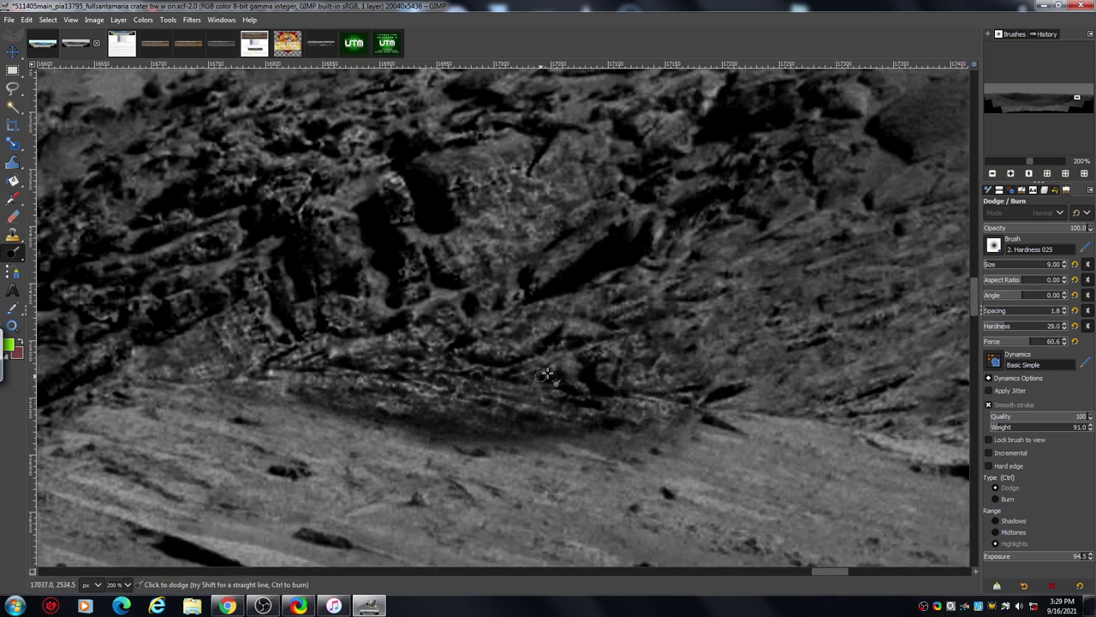
{"action": "left_click", "coordinate": [45, 43]}
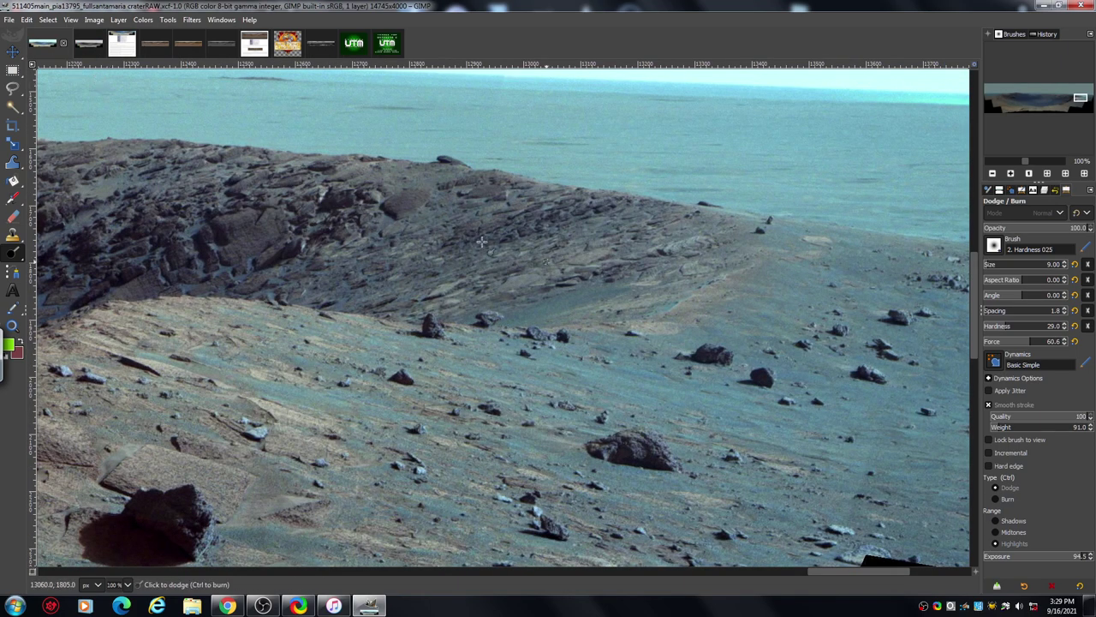
Inspect the colour panorama's slope at 400%, then return to the black-and-white crater image.
{"action": "left_click", "coordinate": [1010, 174]}
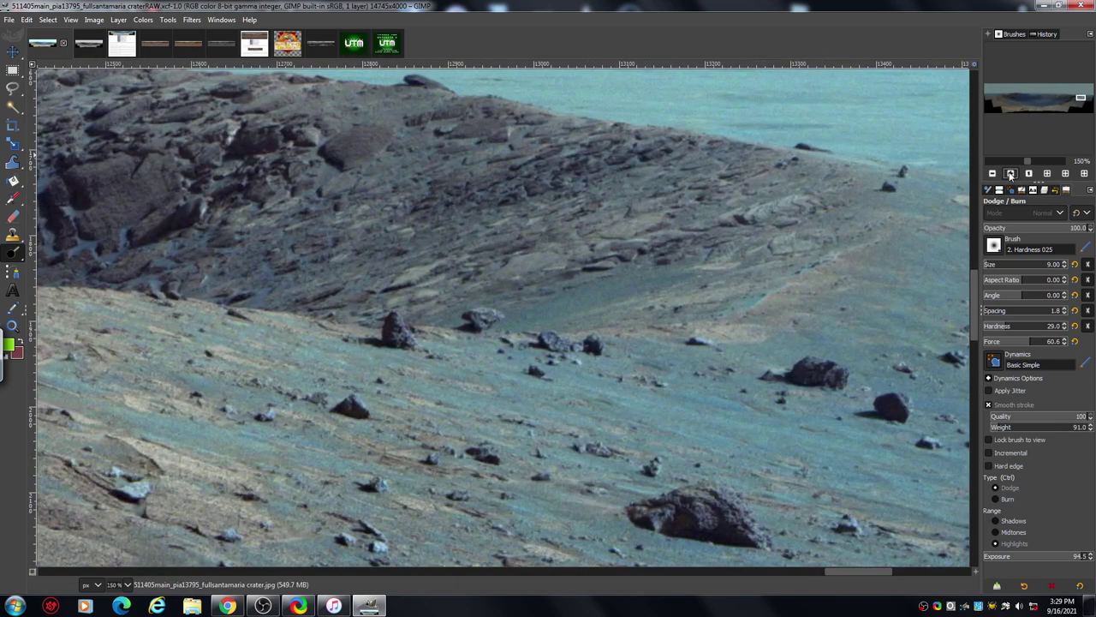
{"action": "left_click", "coordinate": [1010, 174]}
{"action": "mouse_move", "coordinate": [852, 571]}
{"action": "left_mouse_down"}
{"action": "mouse_move", "coordinate": [816, 586]}
{"action": "mouse_move", "coordinate": [823, 573]}
{"action": "left_mouse_up"}
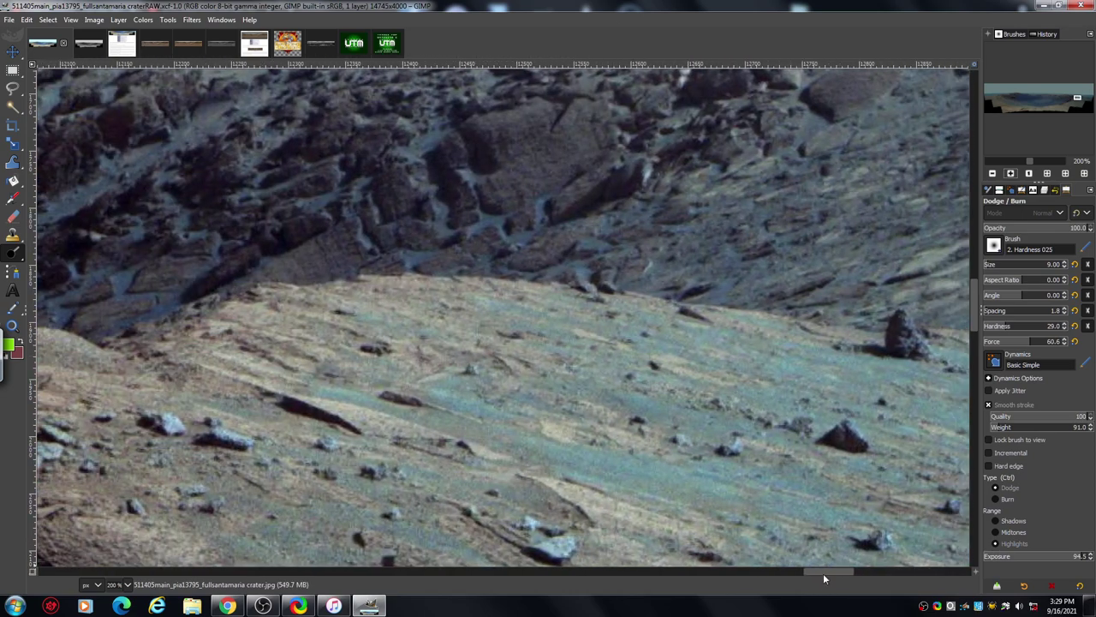
{"action": "left_click", "coordinate": [1010, 174]}
{"action": "left_click", "coordinate": [1010, 174]}
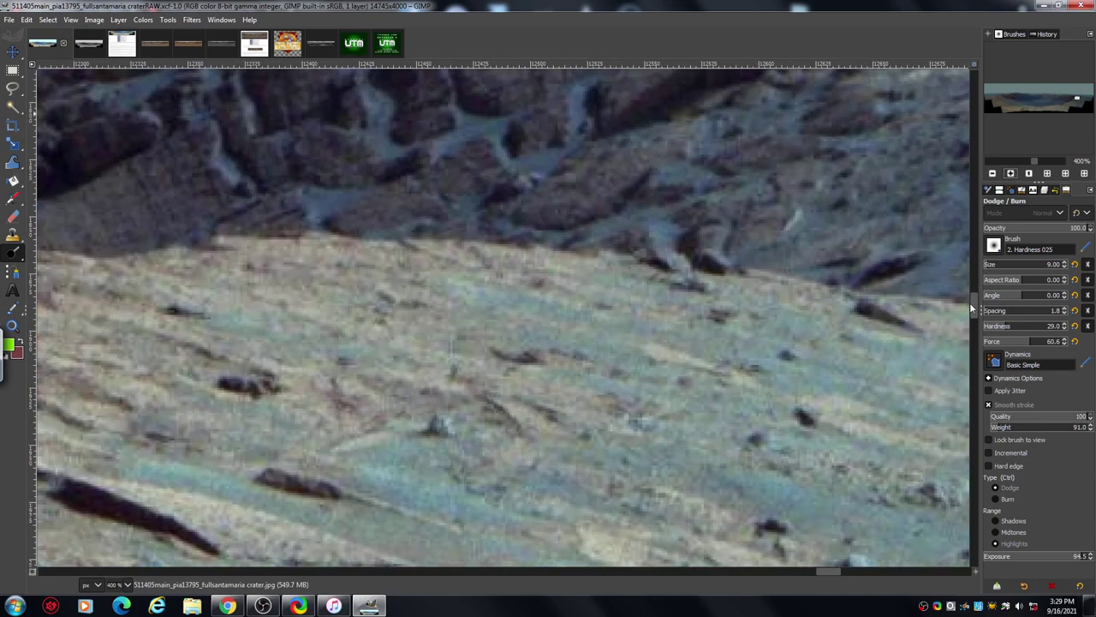
{"action": "left_click_drag", "start_coordinate": [970, 302], "coordinate": [969, 295]}
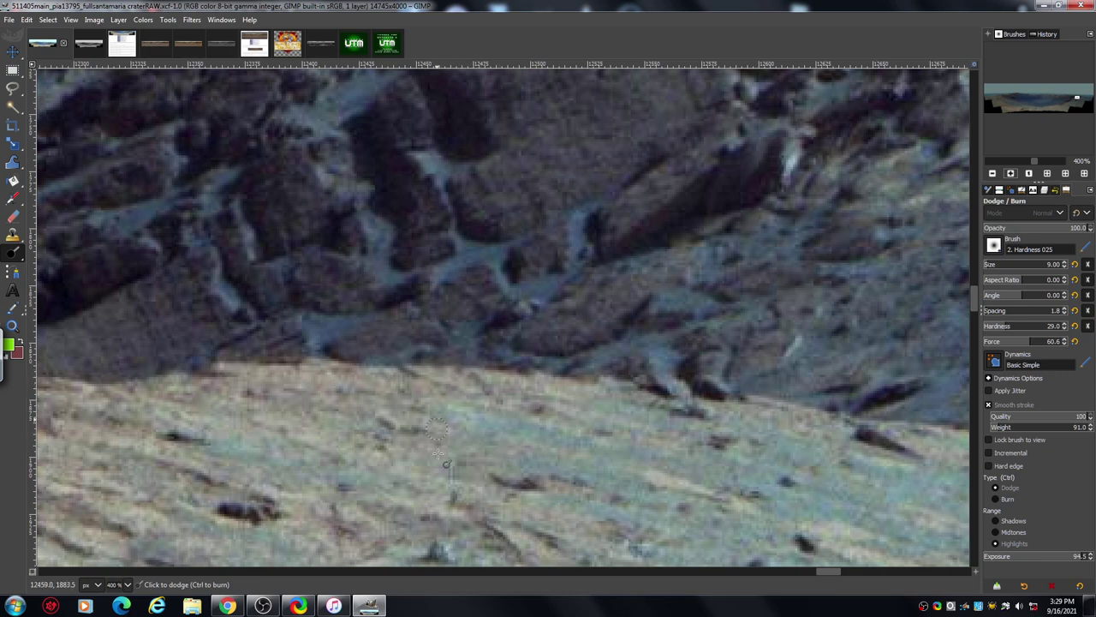
{"action": "left_click", "coordinate": [92, 47]}
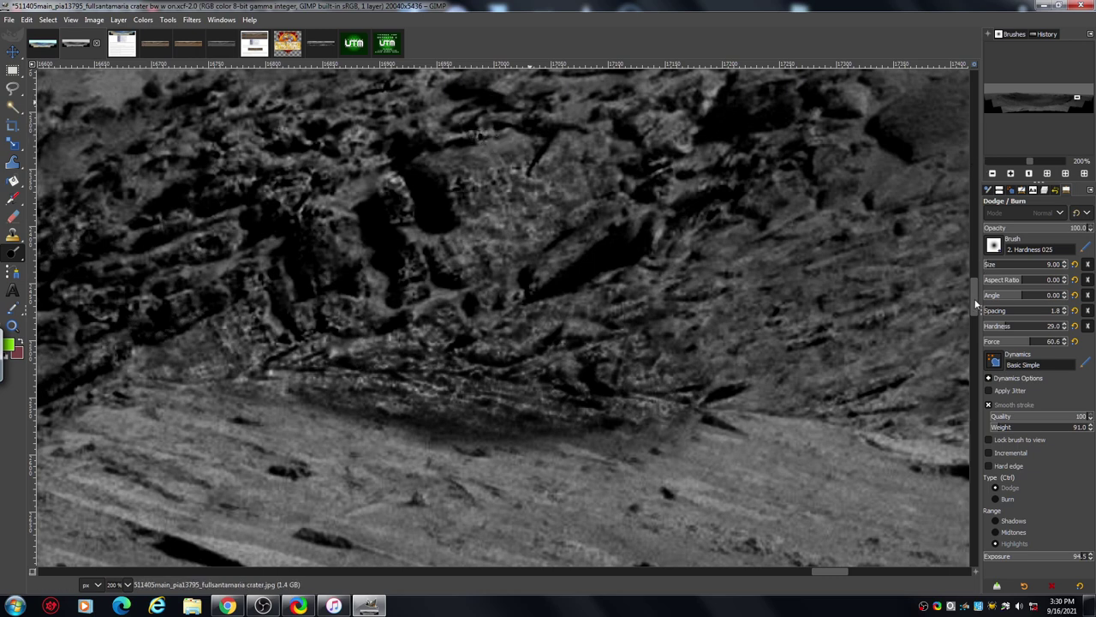
Dodge three short patches along the ridge top just below the skyline.
{"action": "scroll", "coordinate": [771, 163], "scroll_direction": "up", "scroll_amount": 5}
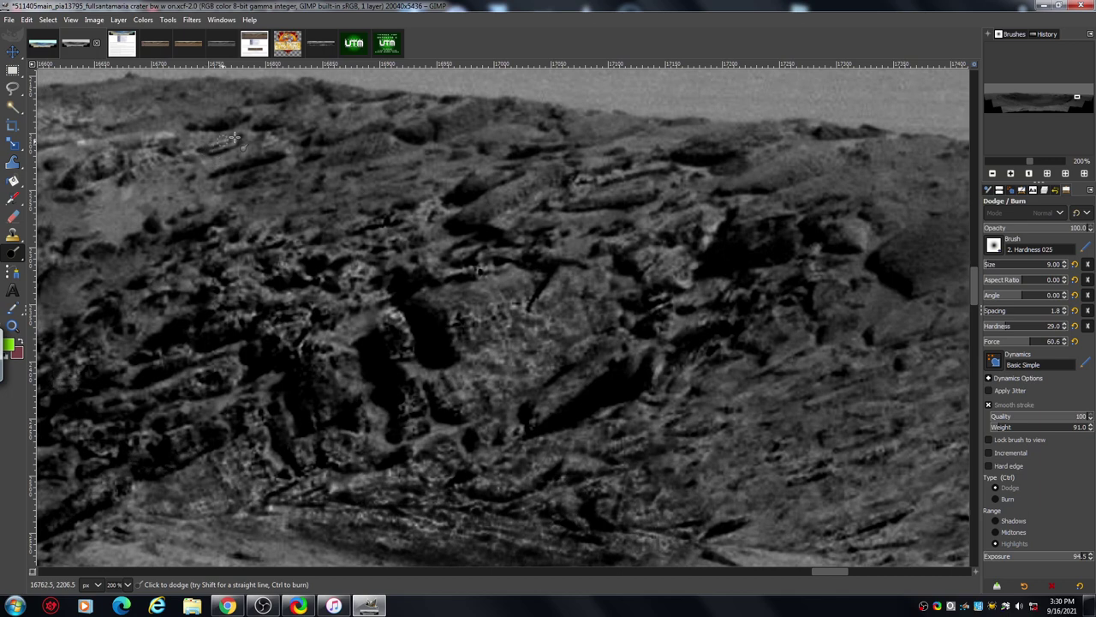
{"action": "mouse_move", "coordinate": [233, 137]}
{"action": "left_mouse_down"}
{"action": "mouse_move", "coordinate": [218, 163]}
{"action": "mouse_move", "coordinate": [309, 141]}
{"action": "left_mouse_up"}
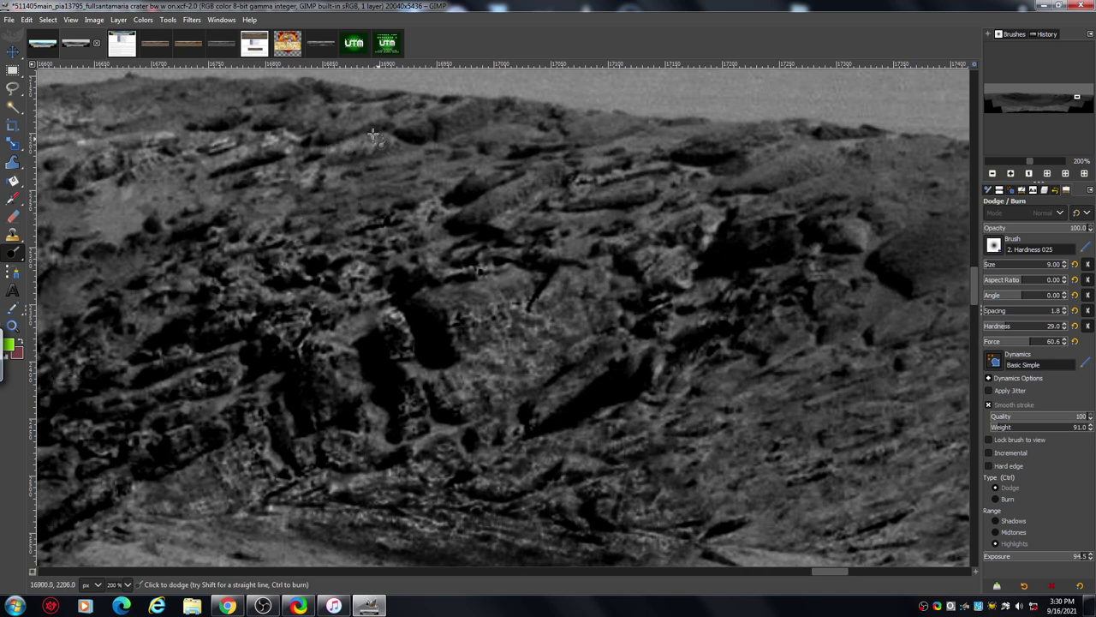
{"action": "mouse_move", "coordinate": [331, 151]}
{"action": "left_mouse_down"}
{"action": "mouse_move", "coordinate": [411, 133]}
{"action": "mouse_move", "coordinate": [357, 125]}
{"action": "mouse_move", "coordinate": [357, 116]}
{"action": "mouse_move", "coordinate": [318, 124]}
{"action": "mouse_move", "coordinate": [309, 119]}
{"action": "mouse_move", "coordinate": [324, 101]}
{"action": "mouse_move", "coordinate": [290, 110]}
{"action": "mouse_move", "coordinate": [299, 134]}
{"action": "mouse_move", "coordinate": [258, 114]}
{"action": "mouse_move", "coordinate": [317, 98]}
{"action": "mouse_move", "coordinate": [284, 93]}
{"action": "mouse_move", "coordinate": [322, 92]}
{"action": "mouse_move", "coordinate": [306, 150]}
{"action": "mouse_move", "coordinate": [325, 156]}
{"action": "mouse_move", "coordinate": [307, 157]}
{"action": "mouse_move", "coordinate": [353, 134]}
{"action": "mouse_move", "coordinate": [429, 127]}
{"action": "mouse_move", "coordinate": [396, 130]}
{"action": "mouse_move", "coordinate": [412, 101]}
{"action": "mouse_move", "coordinate": [397, 101]}
{"action": "mouse_move", "coordinate": [457, 121]}
{"action": "mouse_move", "coordinate": [422, 135]}
{"action": "mouse_move", "coordinate": [439, 135]}
{"action": "mouse_move", "coordinate": [437, 119]}
{"action": "mouse_move", "coordinate": [396, 112]}
{"action": "mouse_move", "coordinate": [412, 122]}
{"action": "mouse_move", "coordinate": [336, 135]}
{"action": "mouse_move", "coordinate": [380, 119]}
{"action": "mouse_move", "coordinate": [322, 125]}
{"action": "mouse_move", "coordinate": [333, 112]}
{"action": "mouse_move", "coordinate": [294, 126]}
{"action": "mouse_move", "coordinate": [299, 107]}
{"action": "mouse_move", "coordinate": [240, 119]}
{"action": "left_mouse_up"}
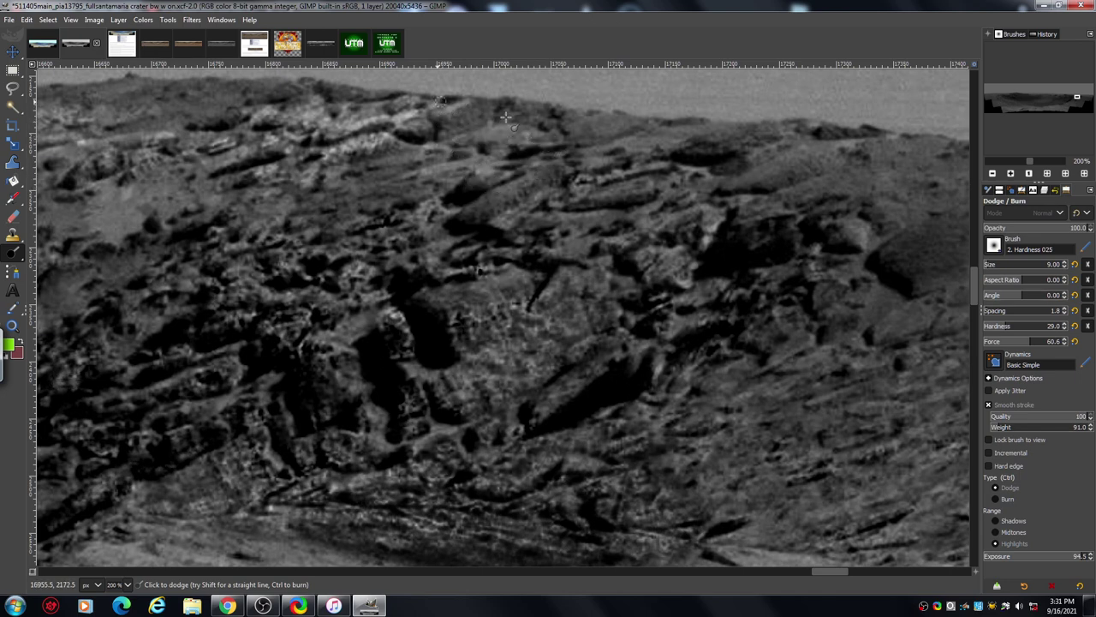
{"action": "mouse_move", "coordinate": [505, 117]}
{"action": "left_mouse_down"}
{"action": "mouse_move", "coordinate": [531, 111]}
{"action": "mouse_move", "coordinate": [503, 115]}
{"action": "left_mouse_up"}
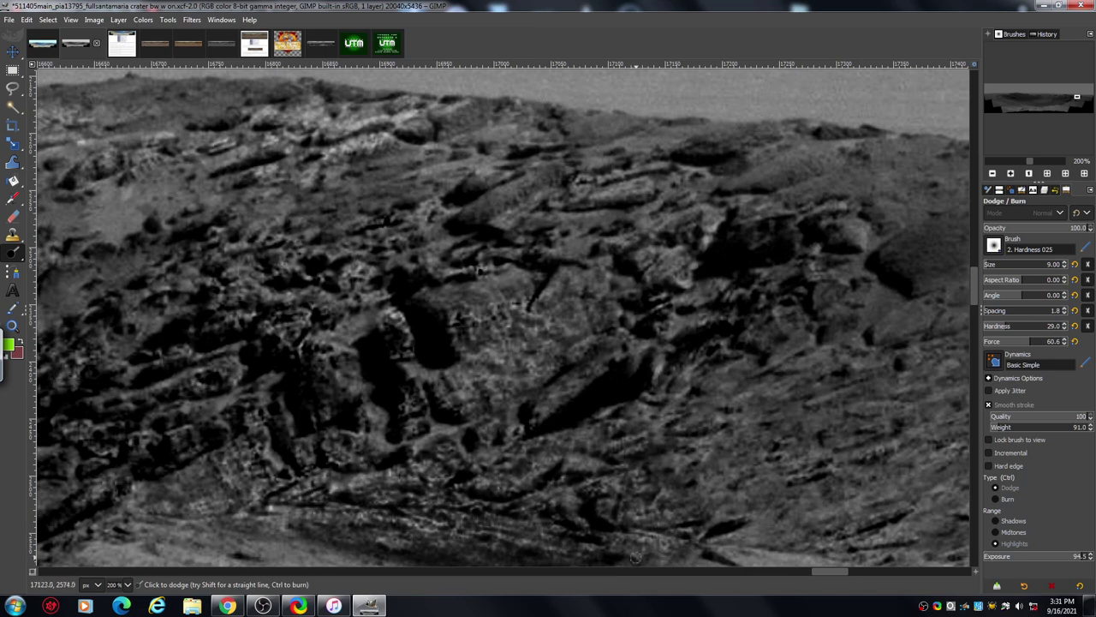
{"action": "left_click_drag", "start_coordinate": [826, 571], "coordinate": [813, 579]}
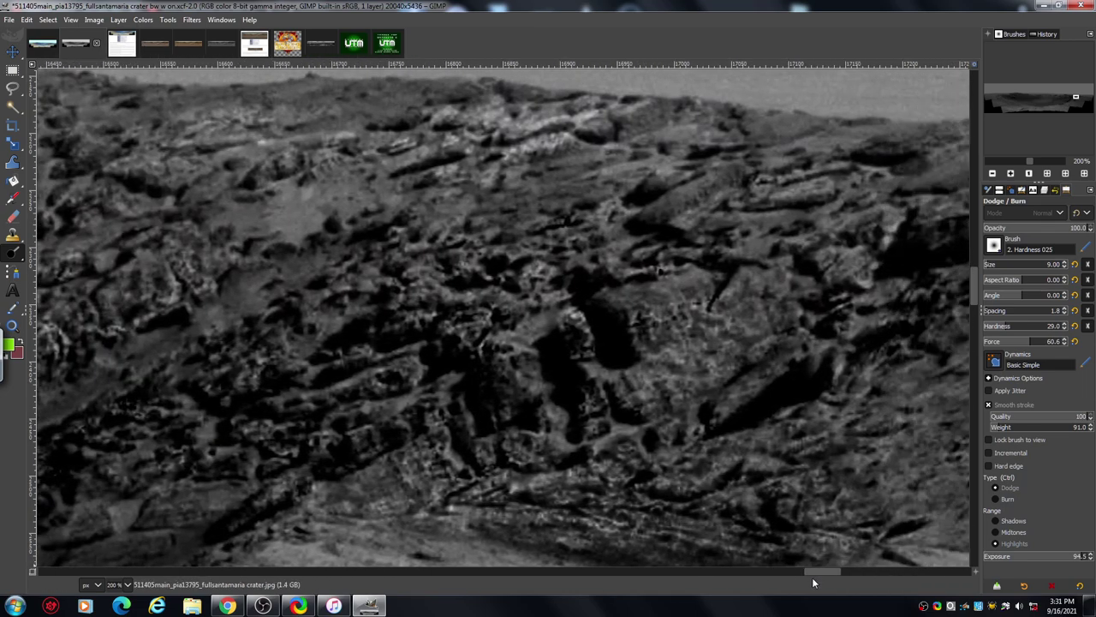
Zoom the black-and-white image out from 150% to a wide view, back in once, then show craterRAW.
{"action": "left_click", "coordinate": [993, 173]}
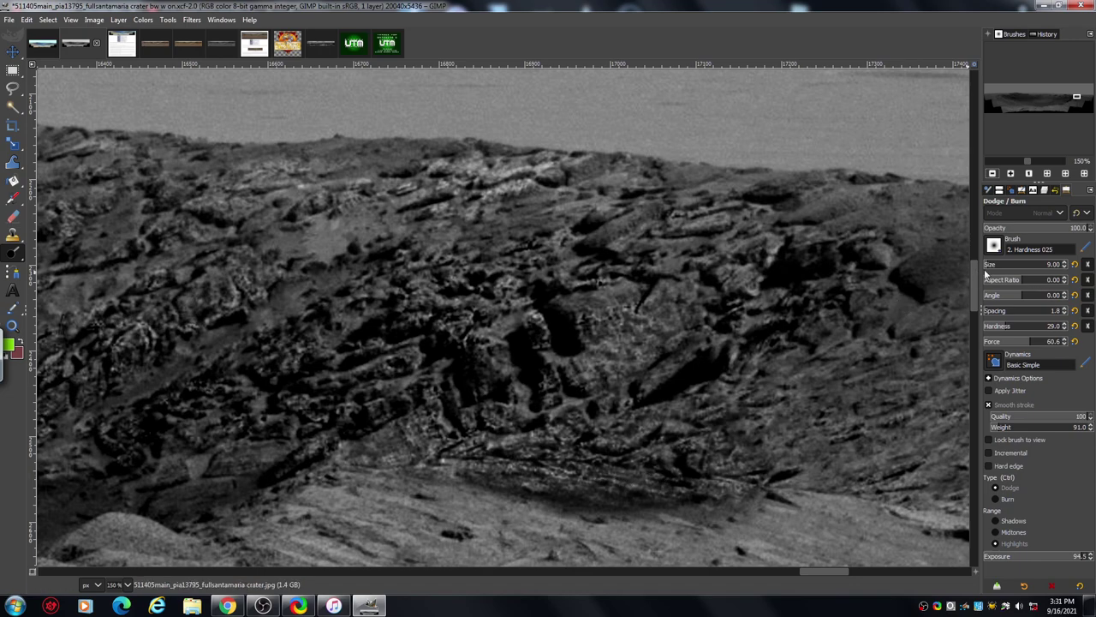
{"action": "left_click_drag", "start_coordinate": [974, 277], "coordinate": [966, 295]}
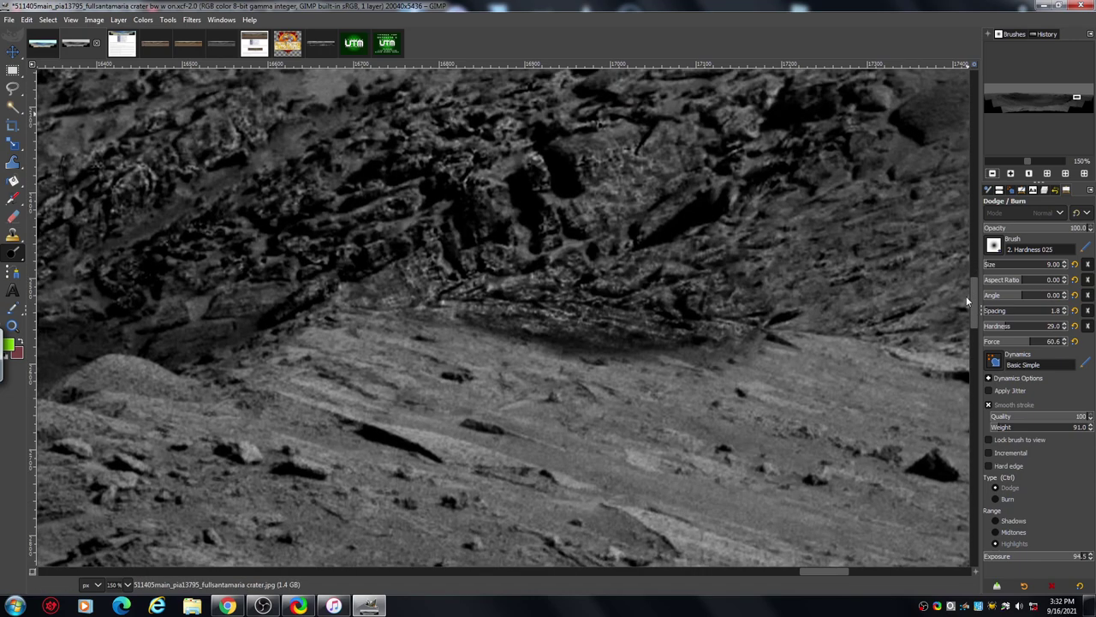
{"action": "left_click", "coordinate": [993, 174]}
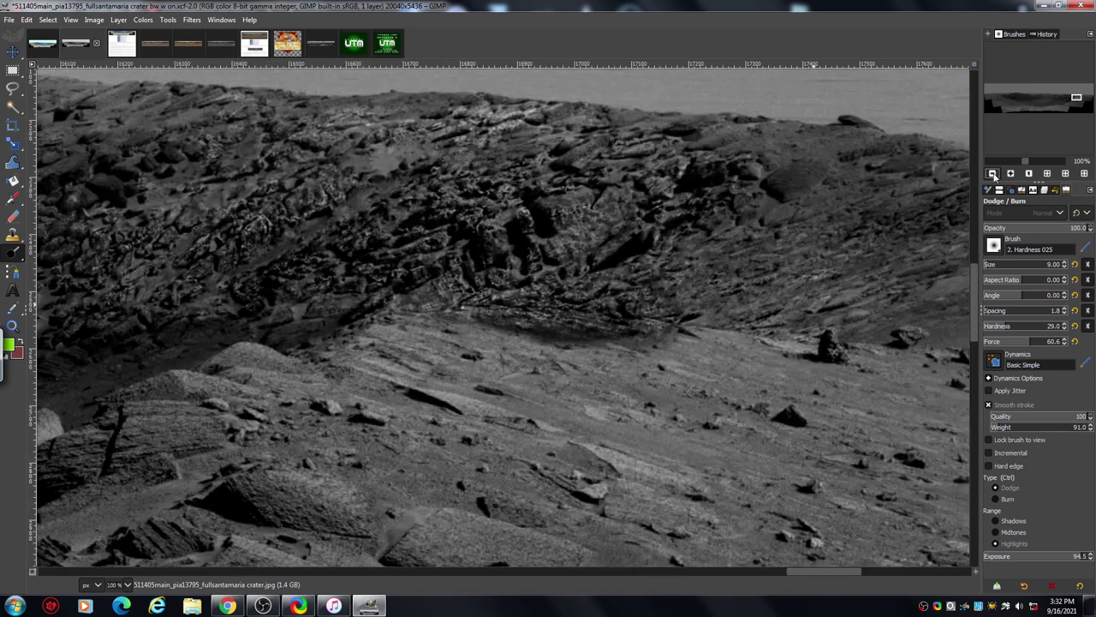
{"action": "left_click", "coordinate": [993, 174]}
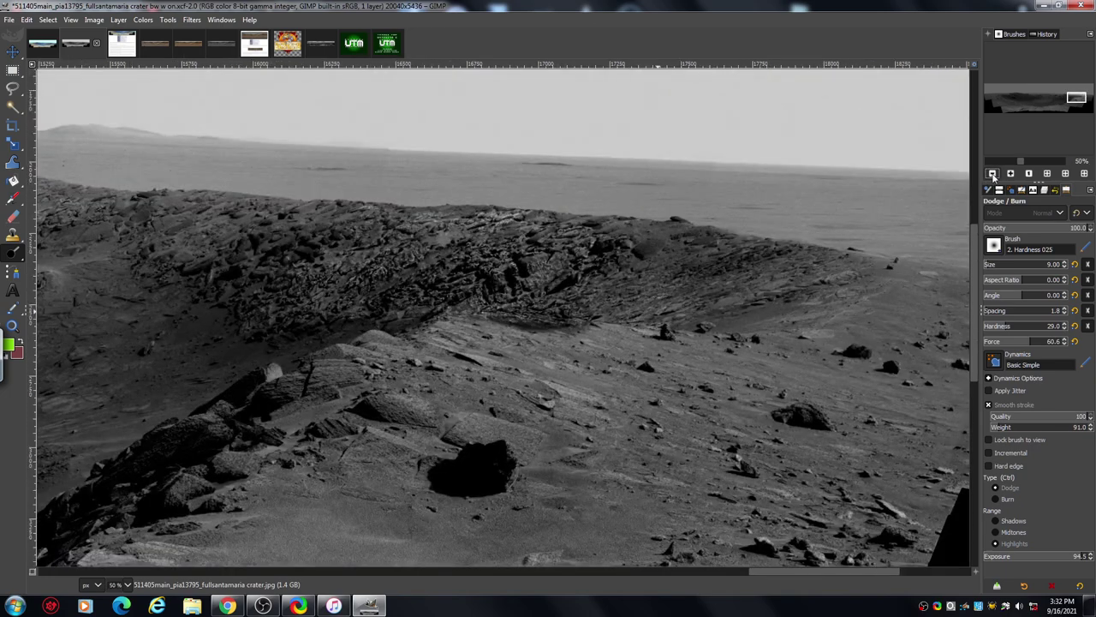
{"action": "left_click", "coordinate": [993, 174]}
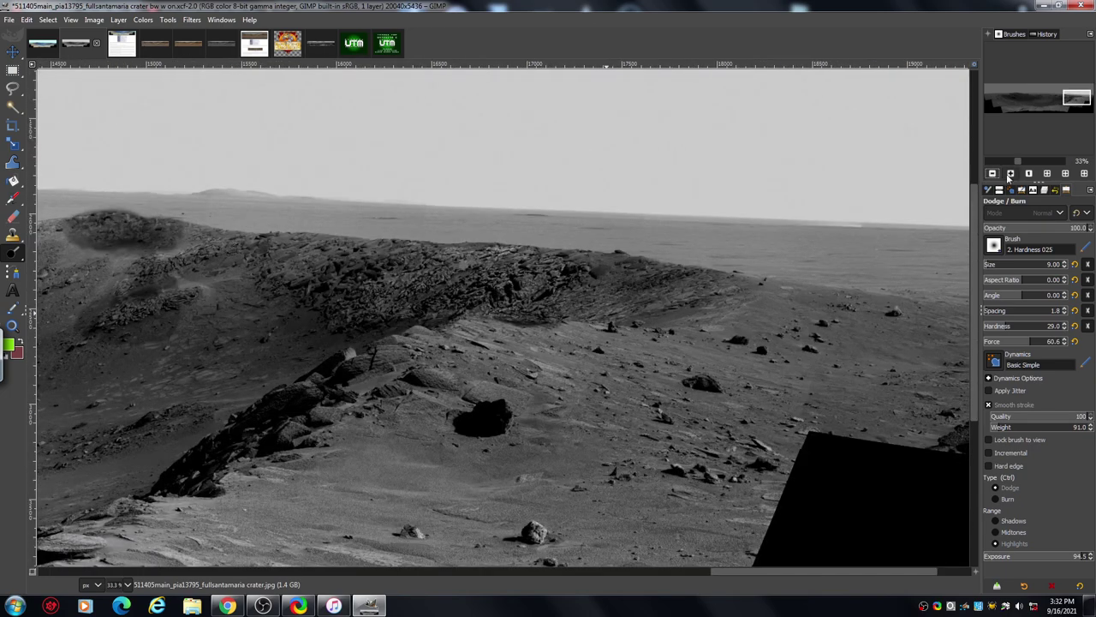
{"action": "left_click", "coordinate": [1010, 174]}
{"action": "left_click", "coordinate": [1010, 174]}
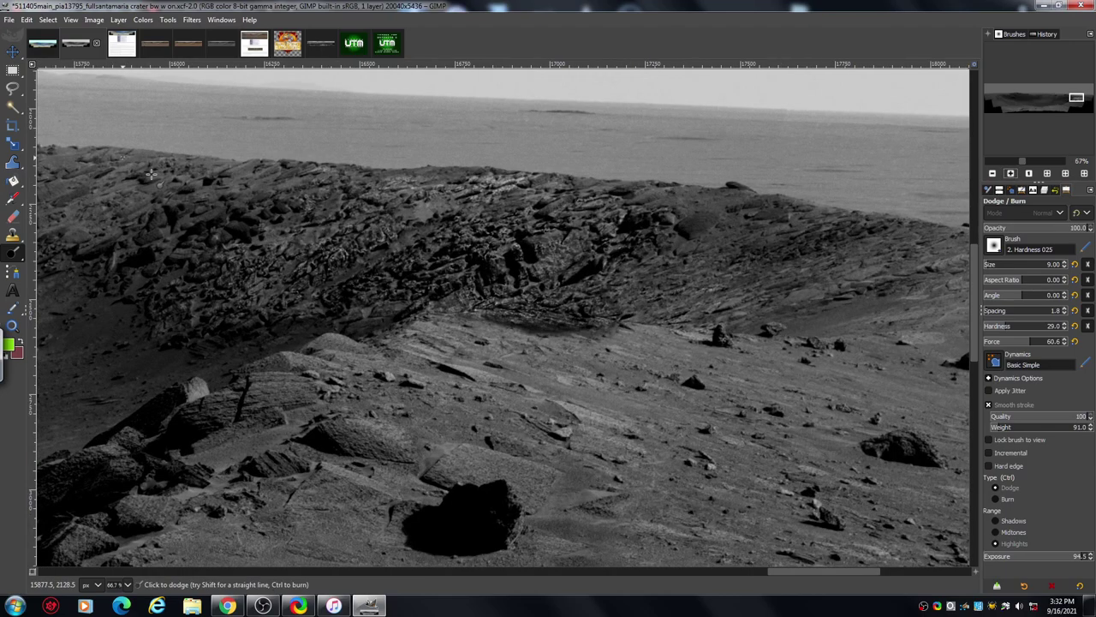
{"action": "left_click", "coordinate": [43, 47]}
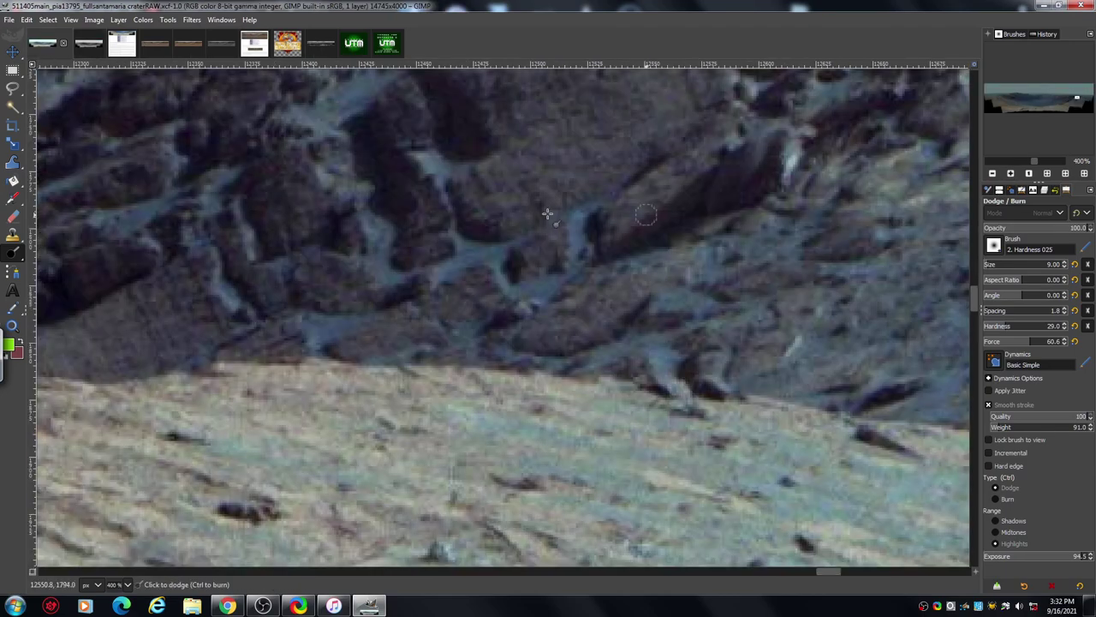
Zoom out twice on the colour RAW image and return to the black-and-white crater image.
{"action": "left_click", "coordinate": [993, 174]}
{"action": "left_click", "coordinate": [993, 174]}
{"action": "left_click", "coordinate": [994, 174]}
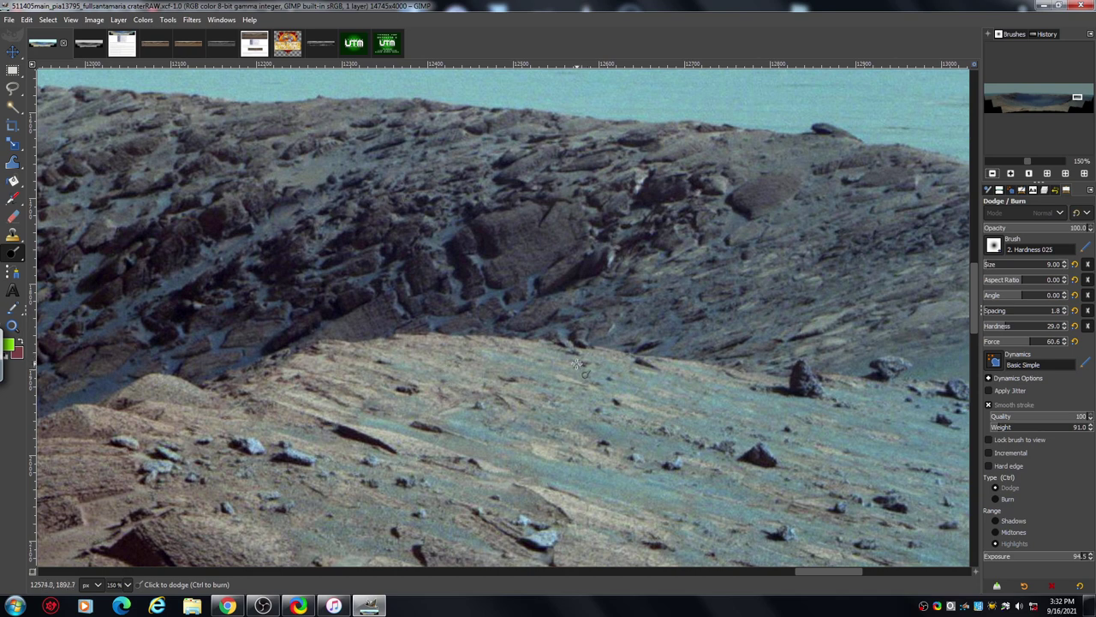
{"action": "left_click", "coordinate": [91, 49]}
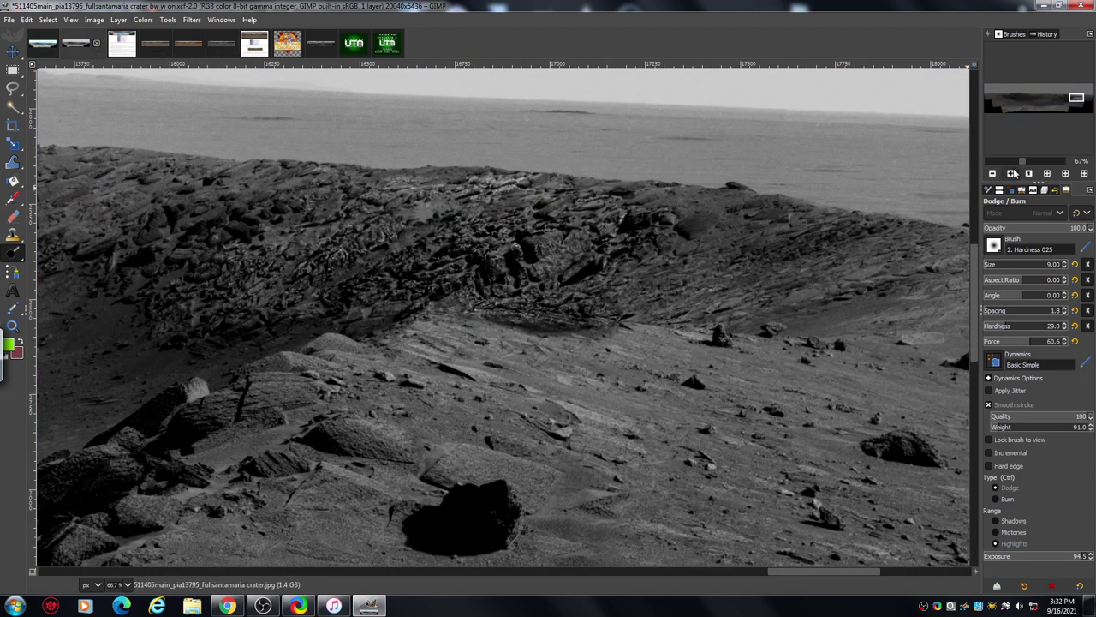
Magnify the striped rock and crater wall, zoom back out, then bring up the PIA17766 INFO image.
{"action": "left_click", "coordinate": [1013, 173]}
{"action": "left_click", "coordinate": [1010, 173]}
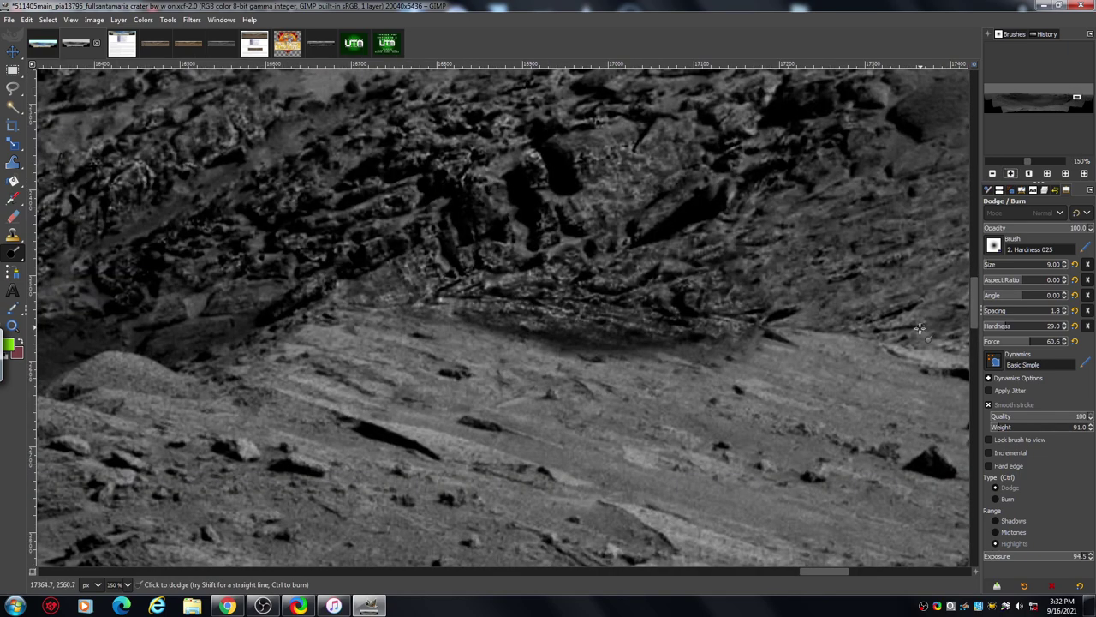
{"action": "scroll", "coordinate": [975, 293], "scroll_direction": "up", "scroll_amount": 2}
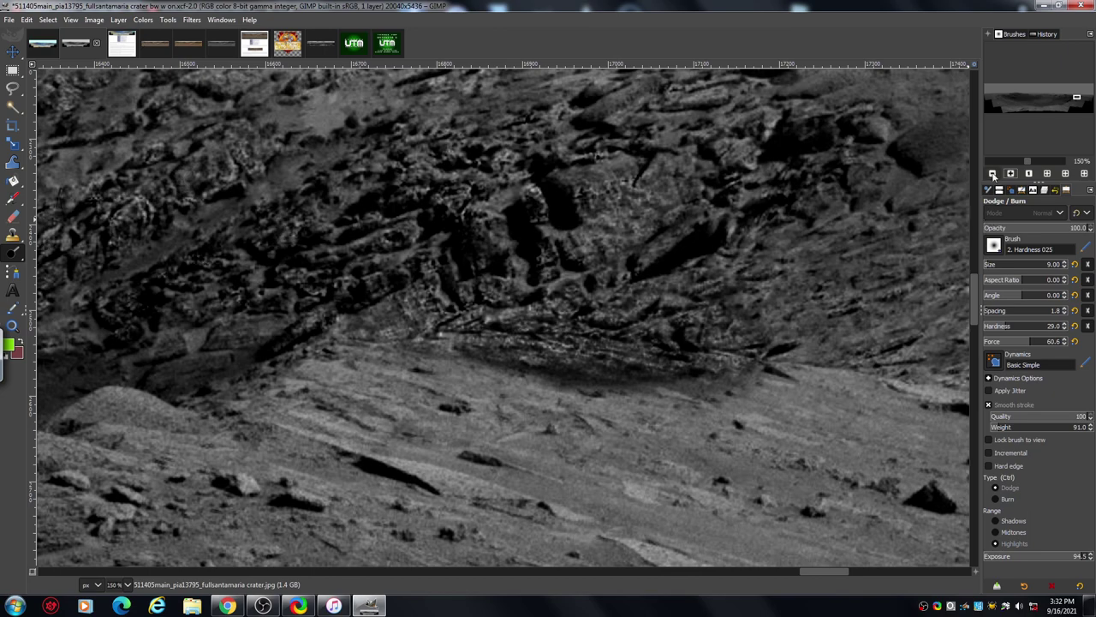
{"action": "left_click", "coordinate": [993, 174]}
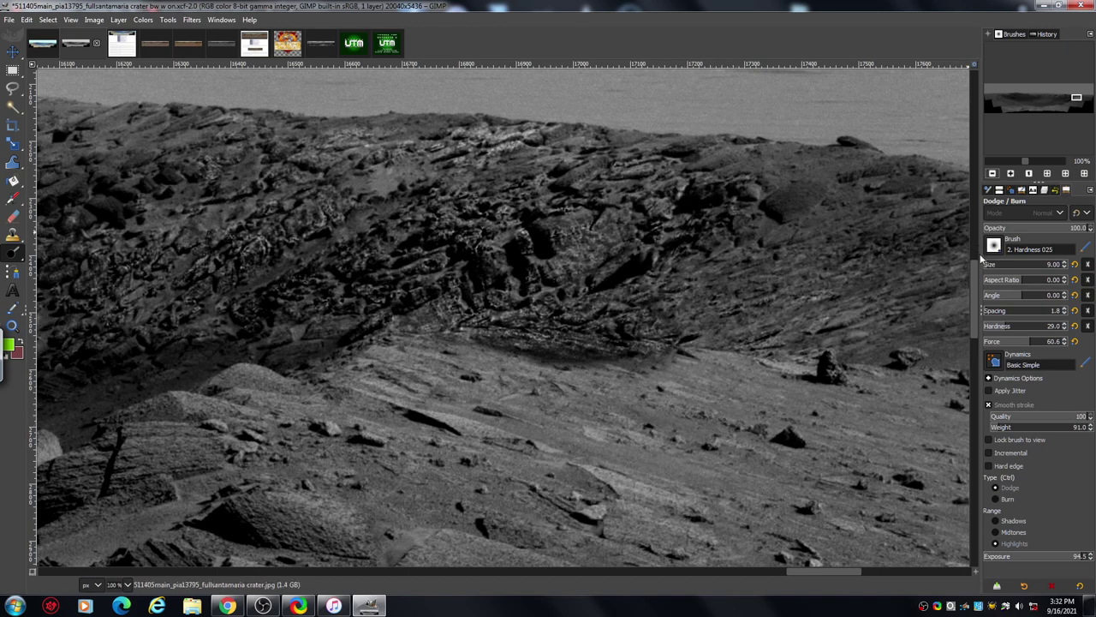
{"action": "left_click", "coordinate": [993, 174]}
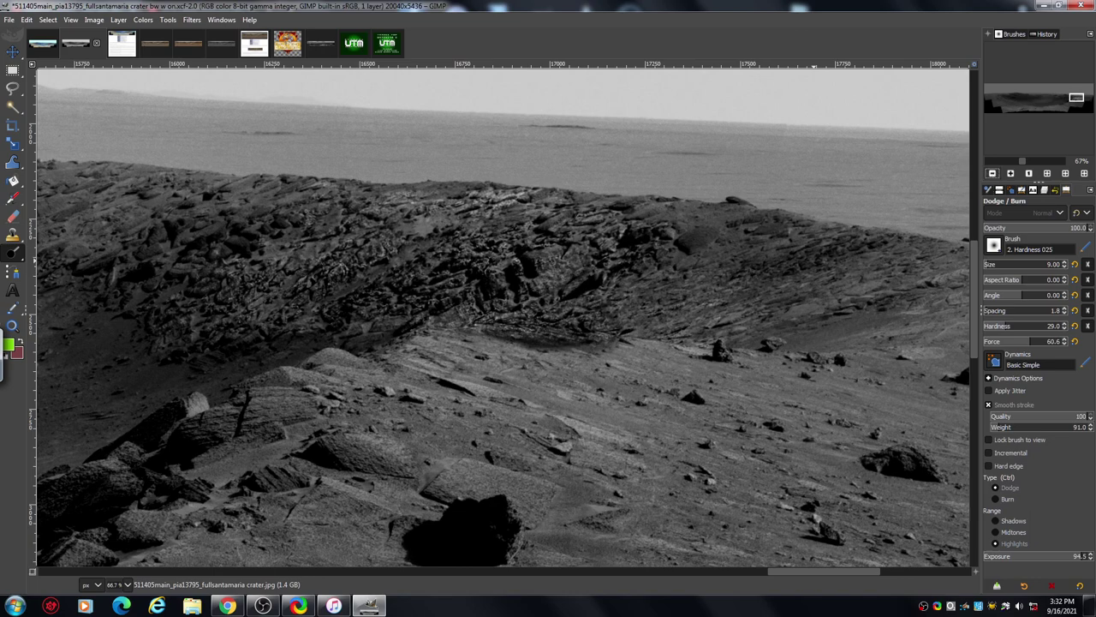
{"action": "left_click_drag", "start_coordinate": [971, 256], "coordinate": [970, 260]}
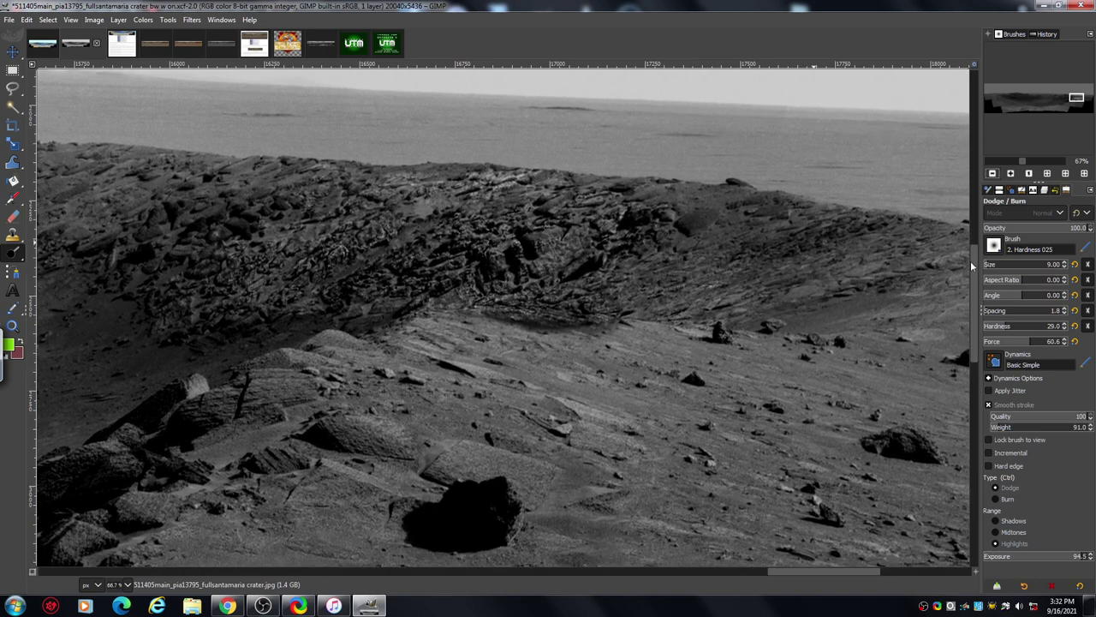
{"action": "left_click", "coordinate": [254, 44]}
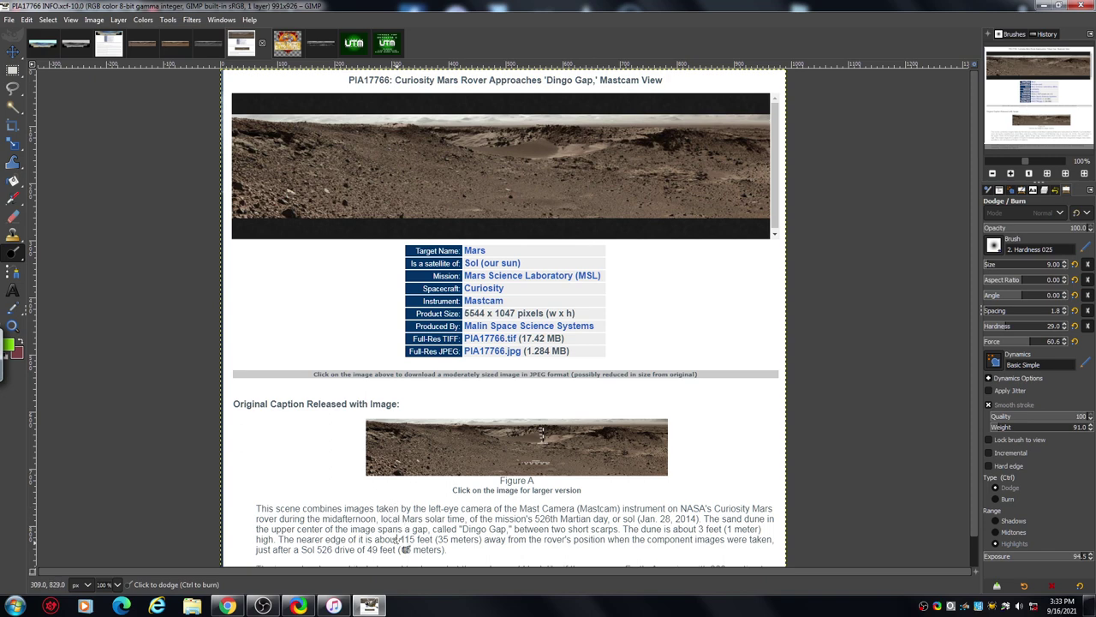
Read through the PIA17766 INFO page, then switch to the PIA17766 DINGO GAP RAW panorama.
{"action": "scroll", "coordinate": [974, 264], "scroll_direction": "down", "scroll_amount": 2}
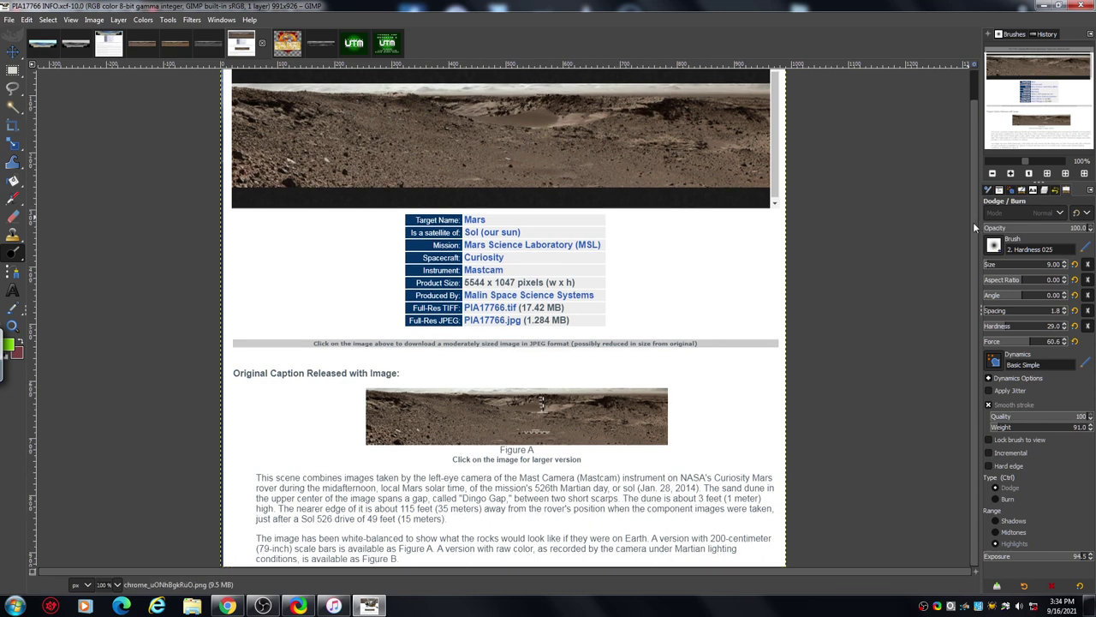
{"action": "scroll", "coordinate": [973, 221], "scroll_direction": "up", "scroll_amount": 1}
{"action": "scroll", "coordinate": [974, 208], "scroll_direction": "down", "scroll_amount": 1}
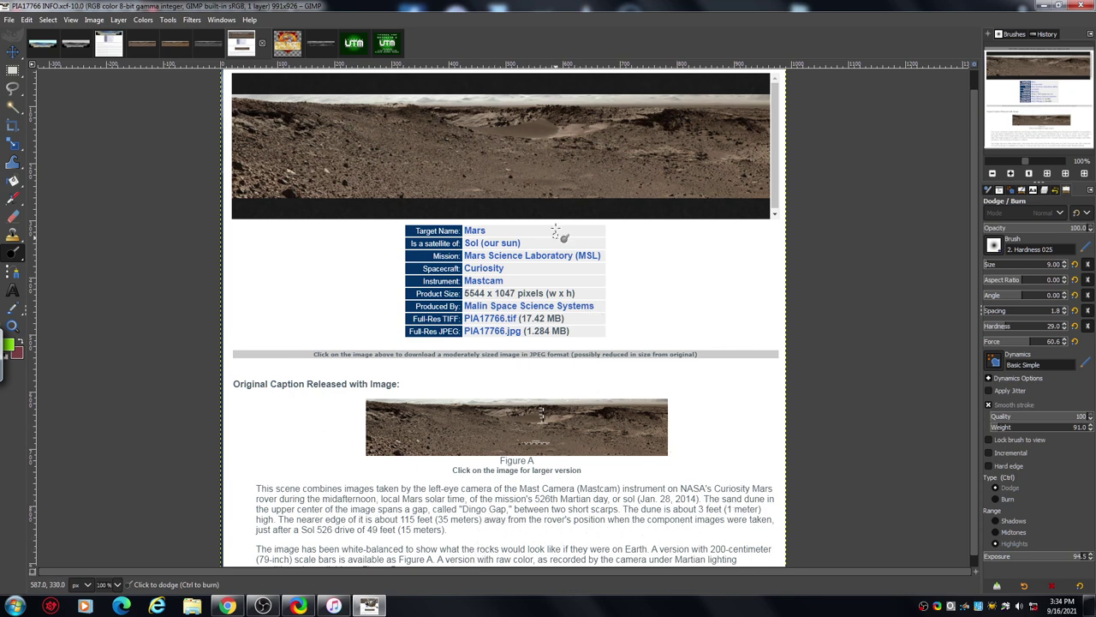
{"action": "left_click", "coordinate": [142, 46]}
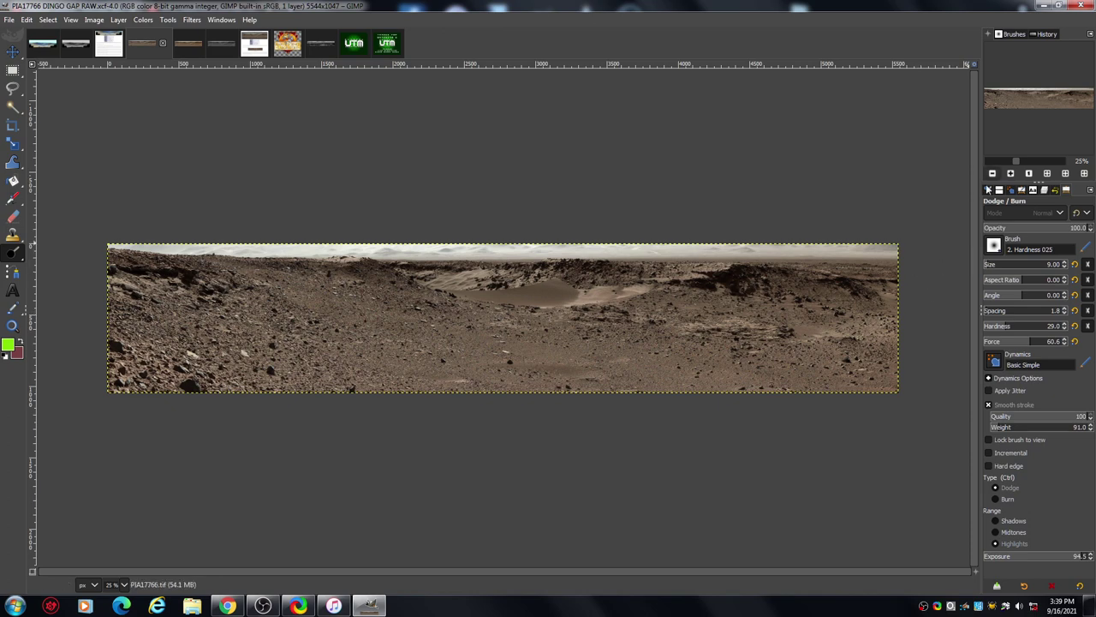
Zoom the Dingo Gap panorama to full size and pan left to the rocky slope beside the dune.
{"action": "left_click", "coordinate": [1011, 174]}
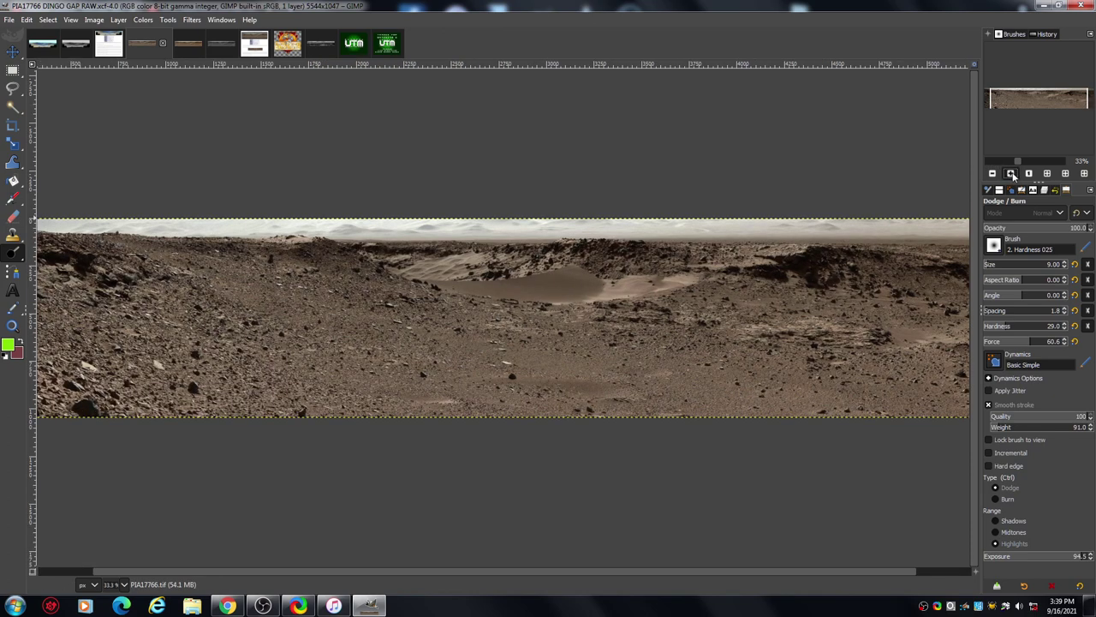
{"action": "left_click", "coordinate": [1010, 174]}
{"action": "left_click", "coordinate": [1011, 174]}
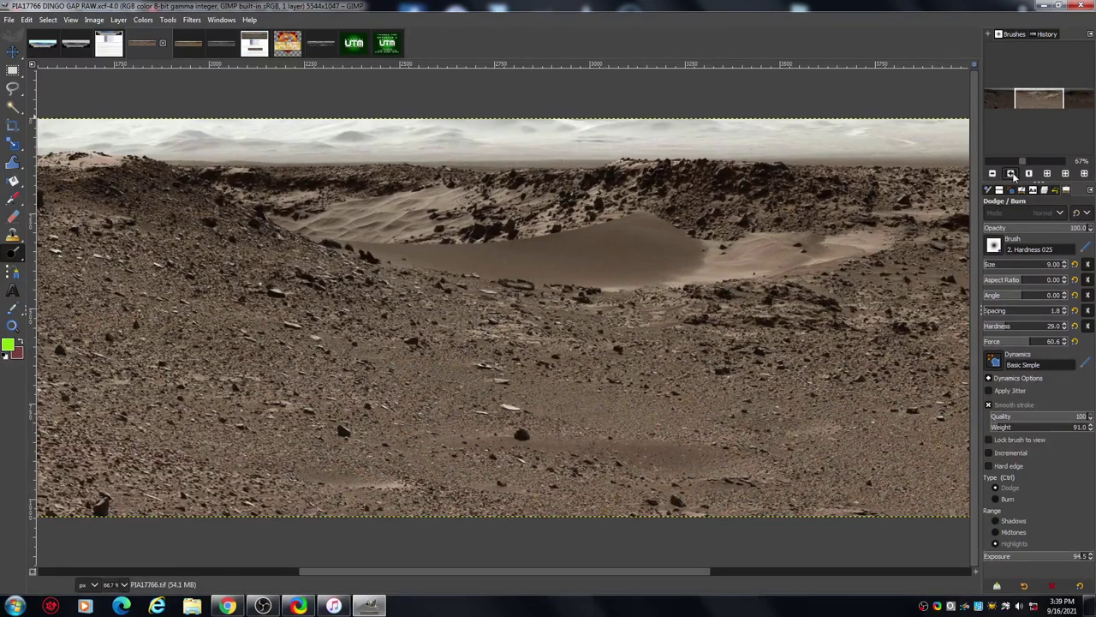
{"action": "left_click", "coordinate": [1010, 174]}
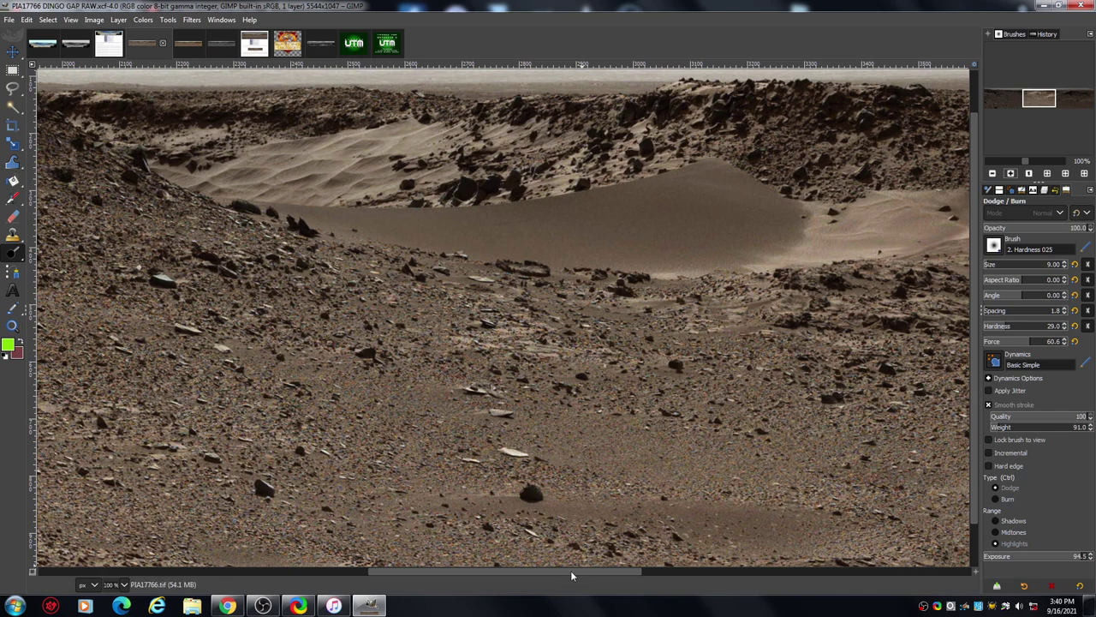
{"action": "left_click_drag", "start_coordinate": [570, 576], "coordinate": [327, 584]}
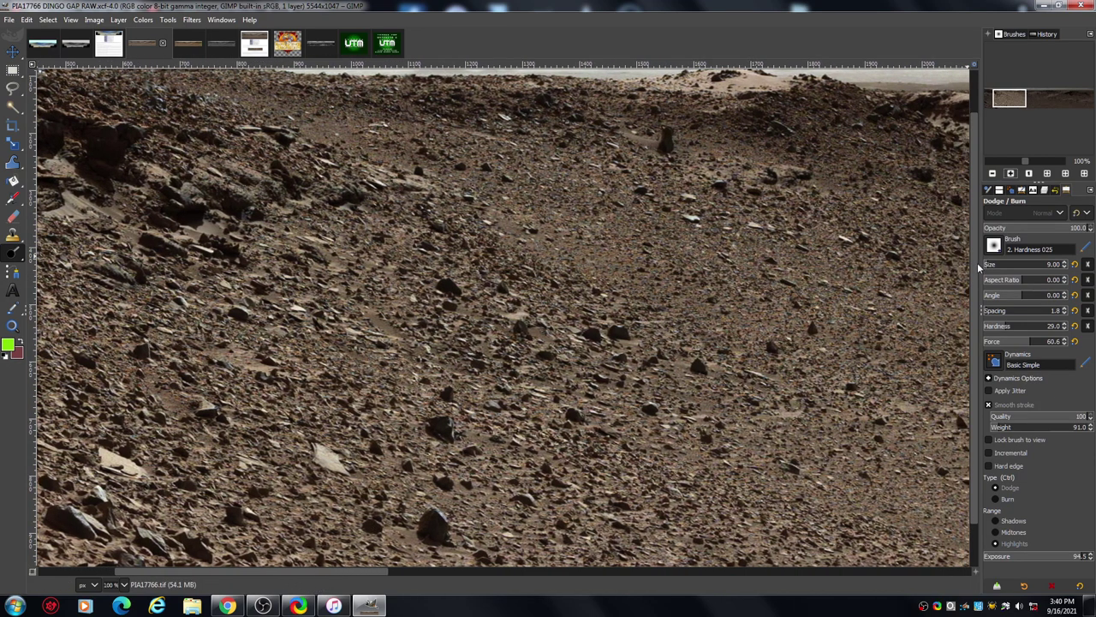
{"action": "scroll", "coordinate": [976, 257], "scroll_direction": "up", "scroll_amount": 3}
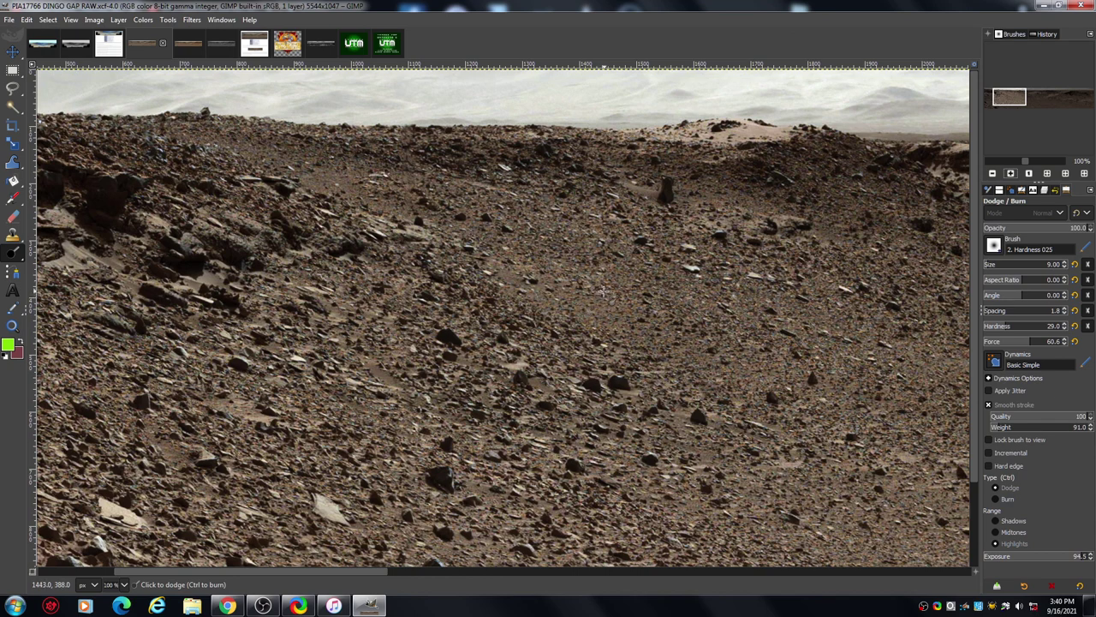
Pan to the rocky ground and dark outcrops right of the dune and zoom to 400%.
{"action": "left_click", "coordinate": [1012, 174]}
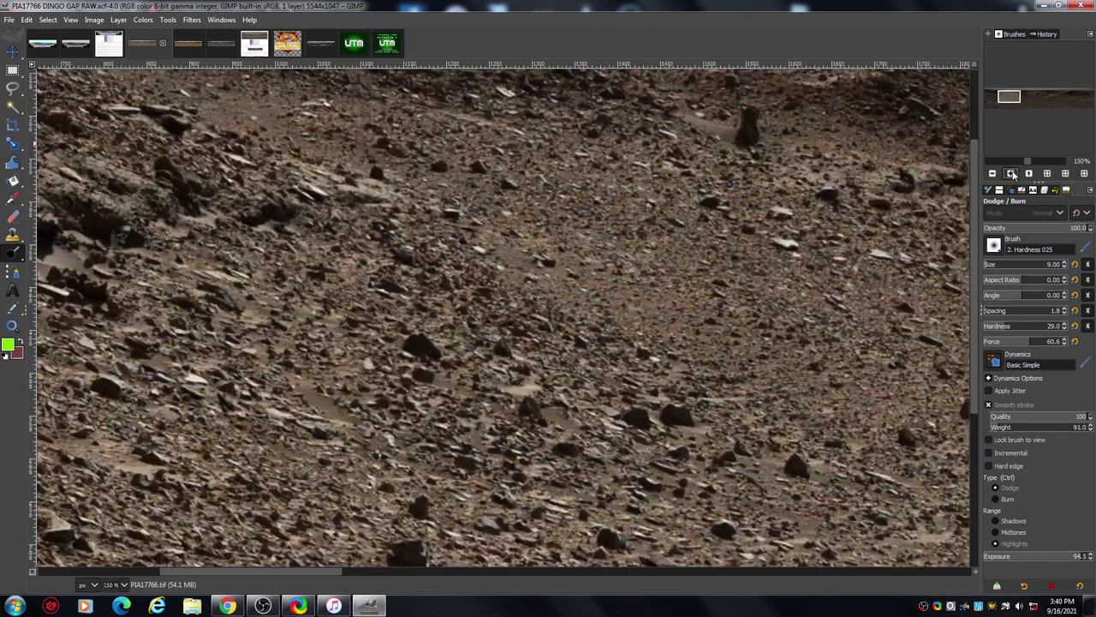
{"action": "left_click", "coordinate": [1011, 174]}
{"action": "left_click_drag", "start_coordinate": [974, 221], "coordinate": [978, 163]}
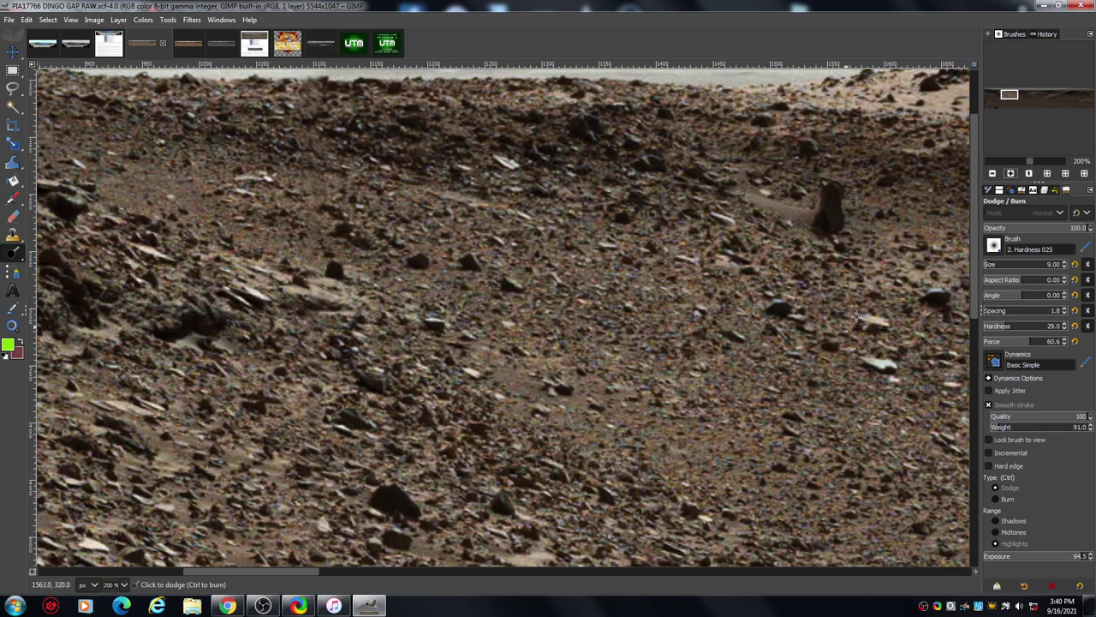
{"action": "left_click_drag", "start_coordinate": [305, 573], "coordinate": [490, 572]}
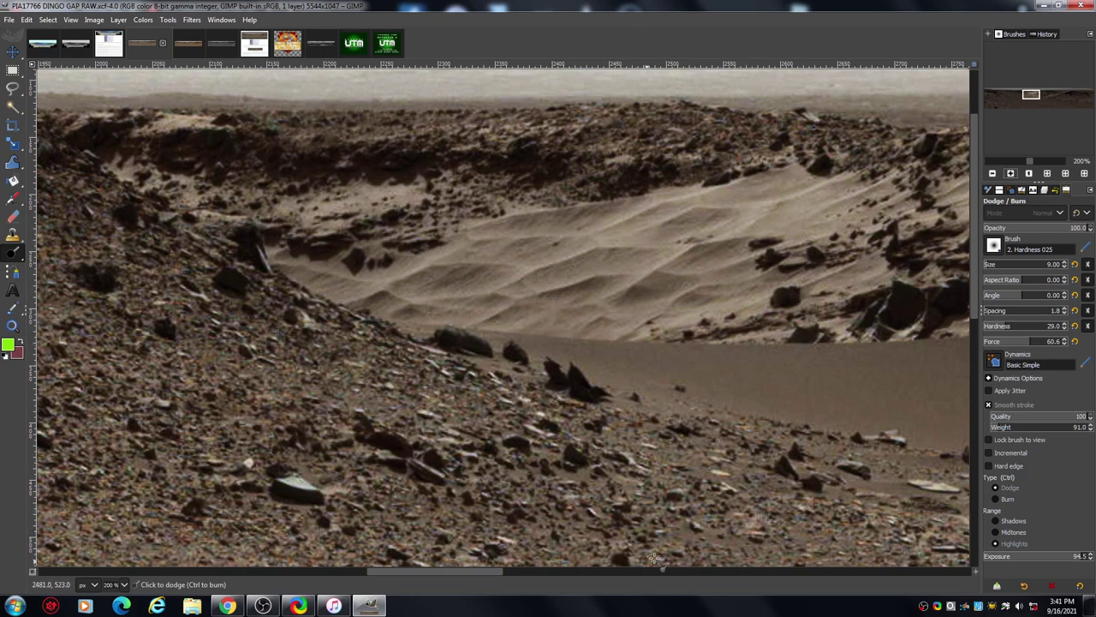
{"action": "left_click_drag", "start_coordinate": [467, 572], "coordinate": [748, 592]}
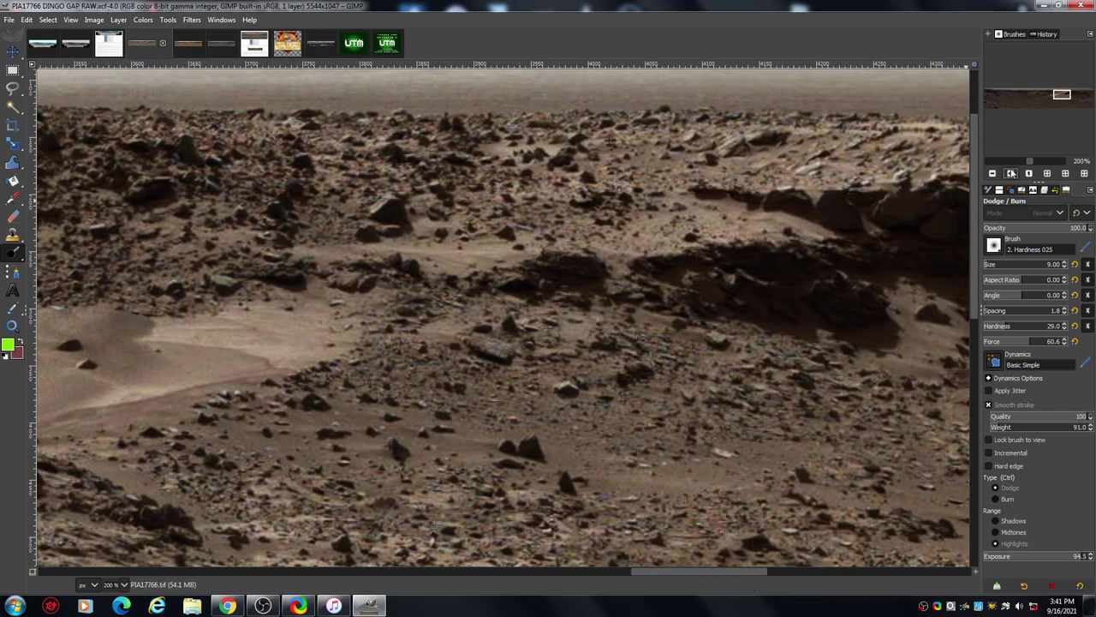
{"action": "left_click", "coordinate": [1012, 173]}
{"action": "left_click", "coordinate": [1011, 173]}
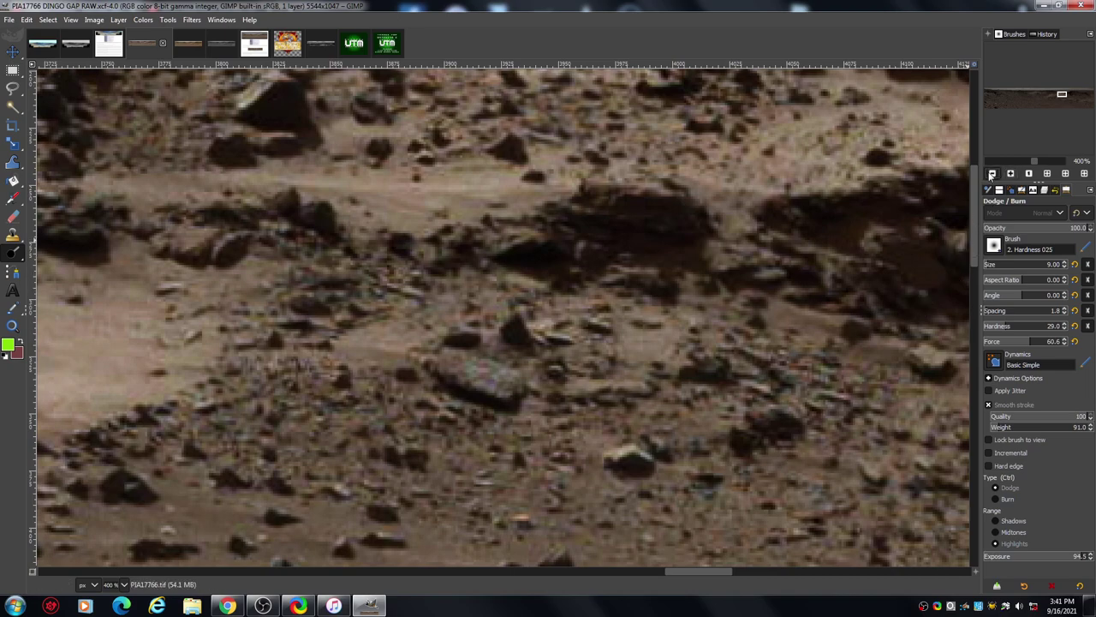
Zoom out to 150%, pan across the terrain, then zoom out to 100% for the whole dune and both scarps.
{"action": "left_click", "coordinate": [992, 173]}
{"action": "left_click", "coordinate": [992, 173]}
{"action": "left_click", "coordinate": [992, 173]}
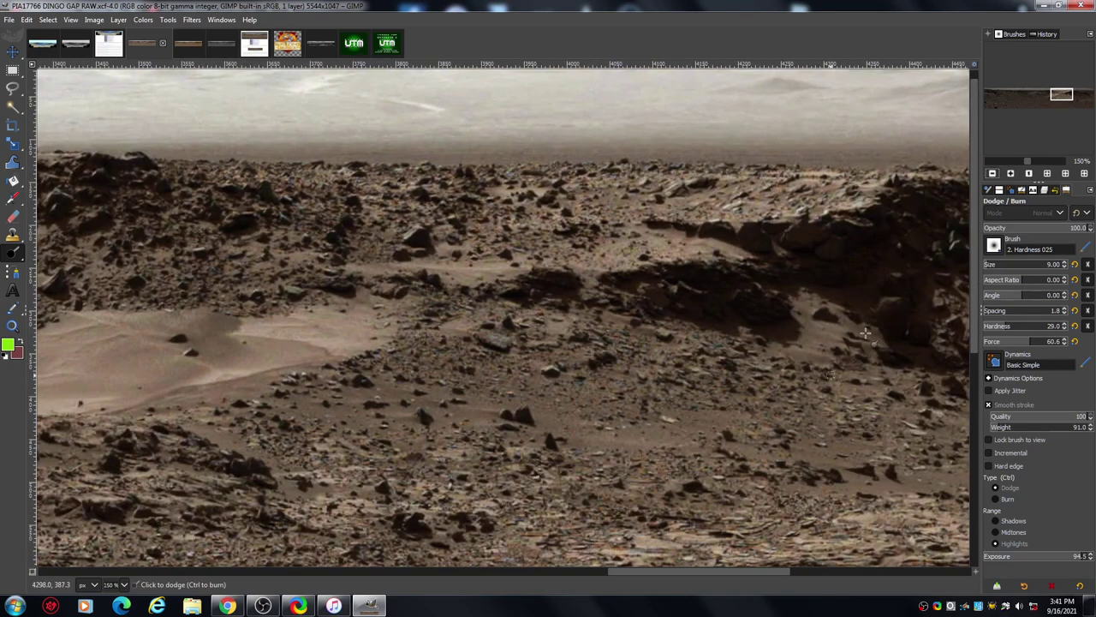
{"action": "left_click_drag", "start_coordinate": [698, 578], "coordinate": [777, 585]}
{"action": "left_click_drag", "start_coordinate": [789, 580], "coordinate": [810, 576]}
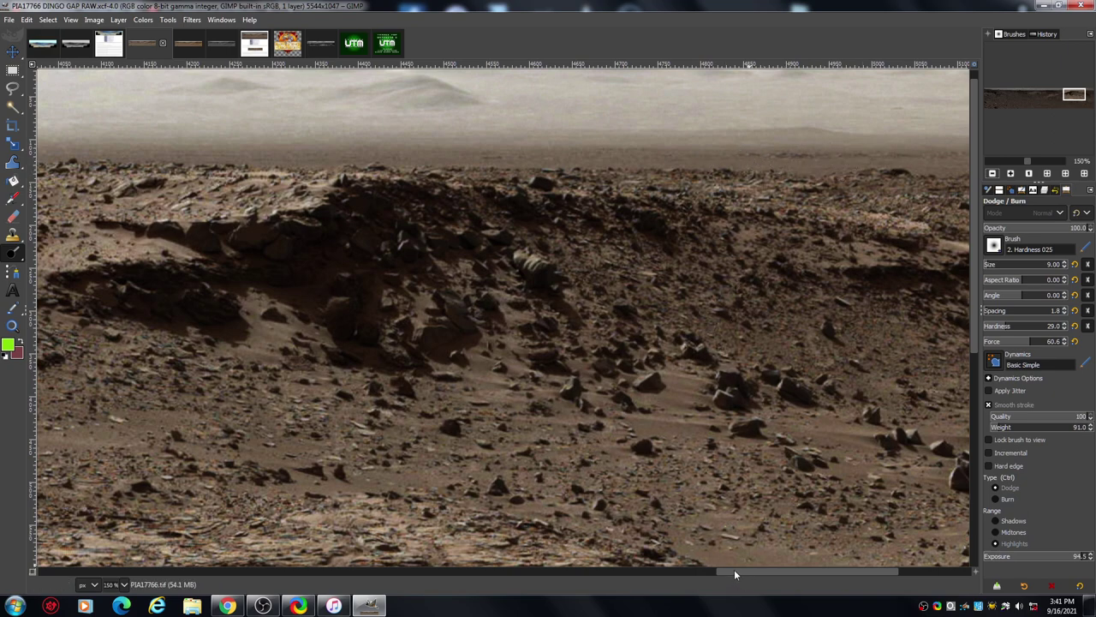
{"action": "left_click_drag", "start_coordinate": [734, 571], "coordinate": [810, 576]}
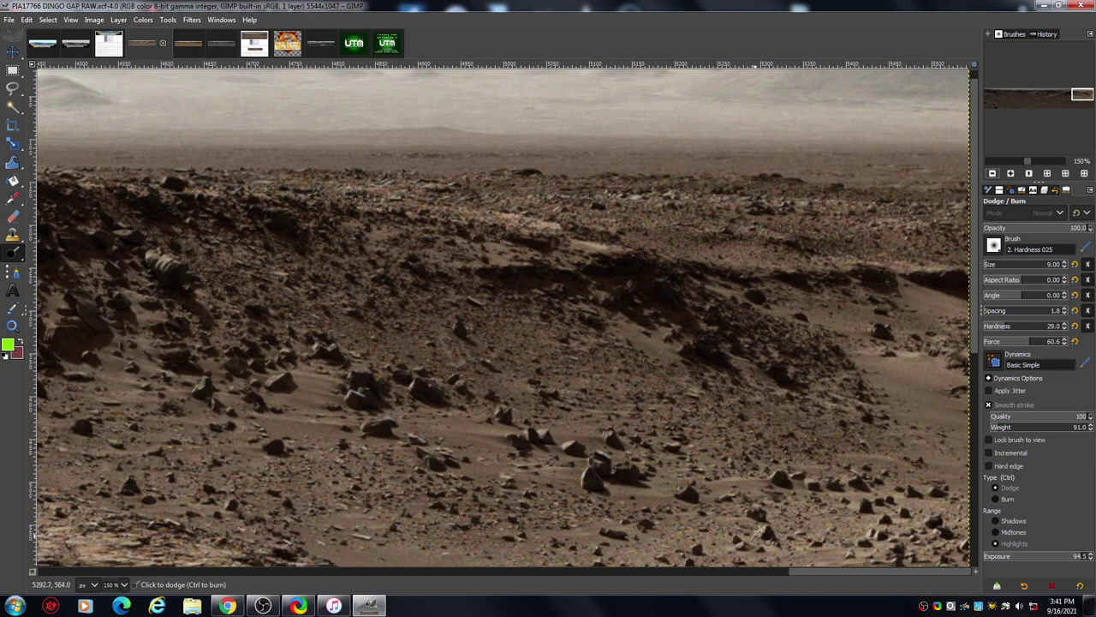
{"action": "left_click_drag", "start_coordinate": [802, 571], "coordinate": [480, 591]}
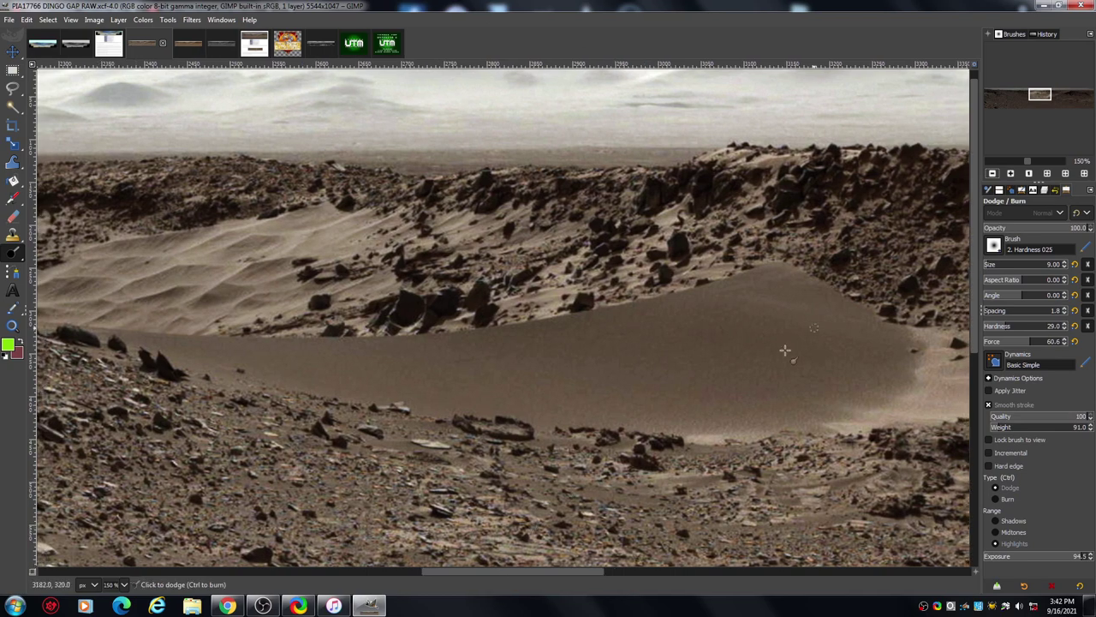
{"action": "left_click", "coordinate": [992, 174]}
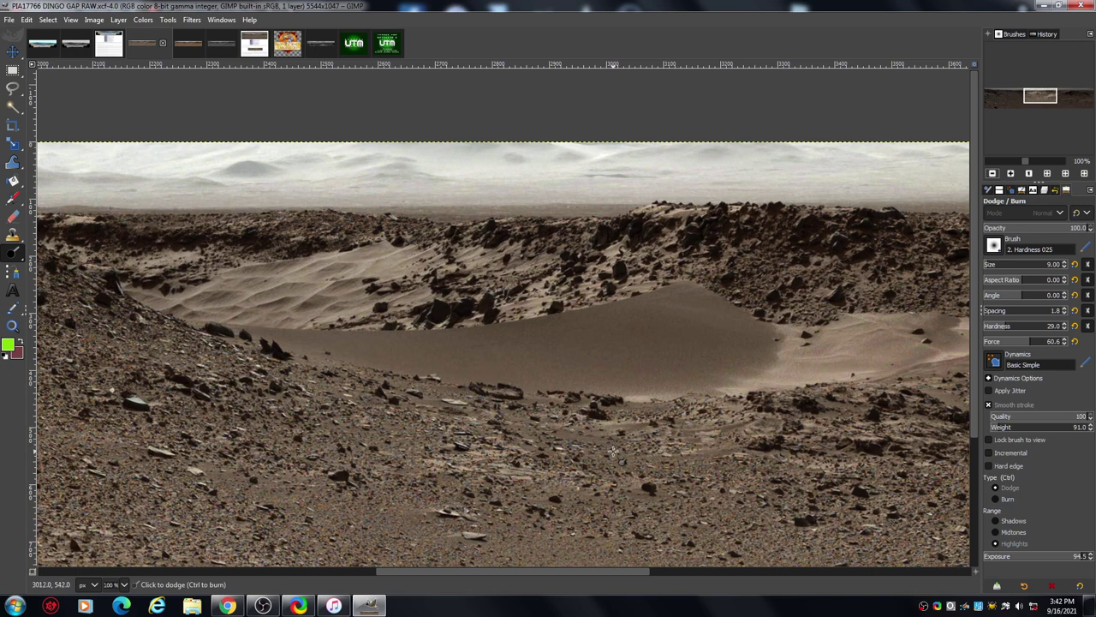
{"action": "left_click", "coordinate": [256, 48]}
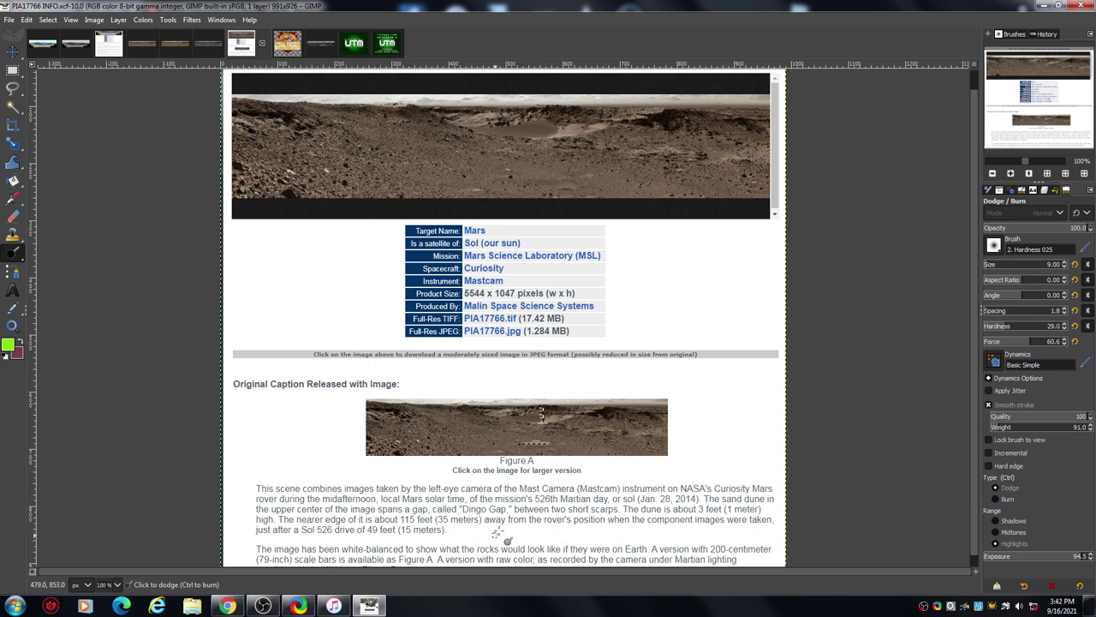
{"action": "scroll", "coordinate": [973, 310], "scroll_direction": "down", "scroll_amount": 1}
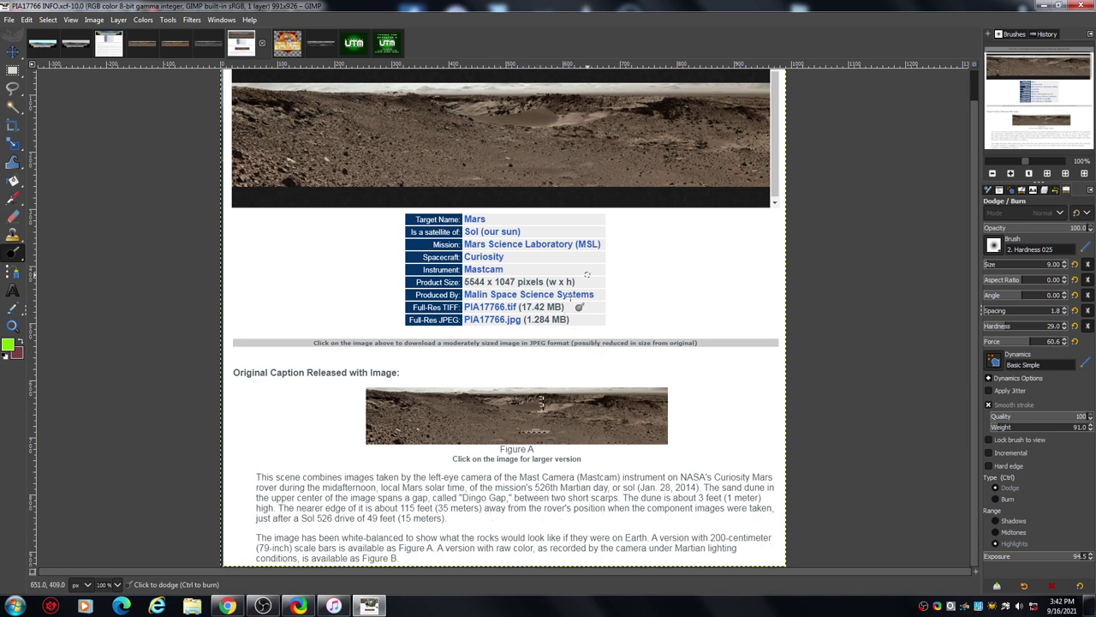
{"action": "left_click", "coordinate": [1010, 174]}
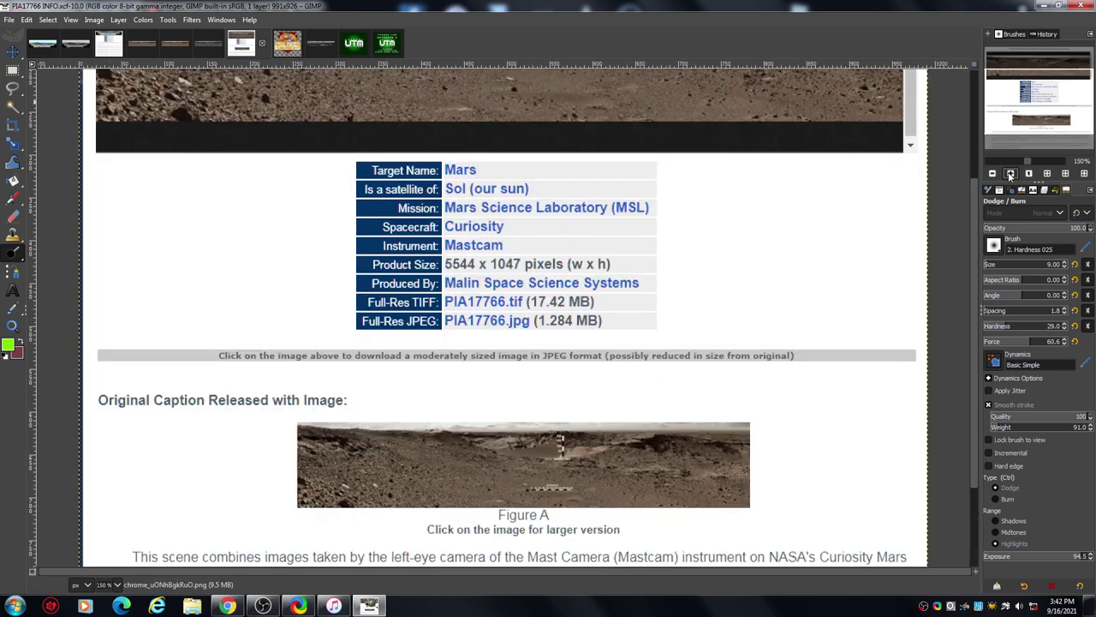
{"action": "scroll", "coordinate": [971, 210], "scroll_direction": "down", "scroll_amount": 3}
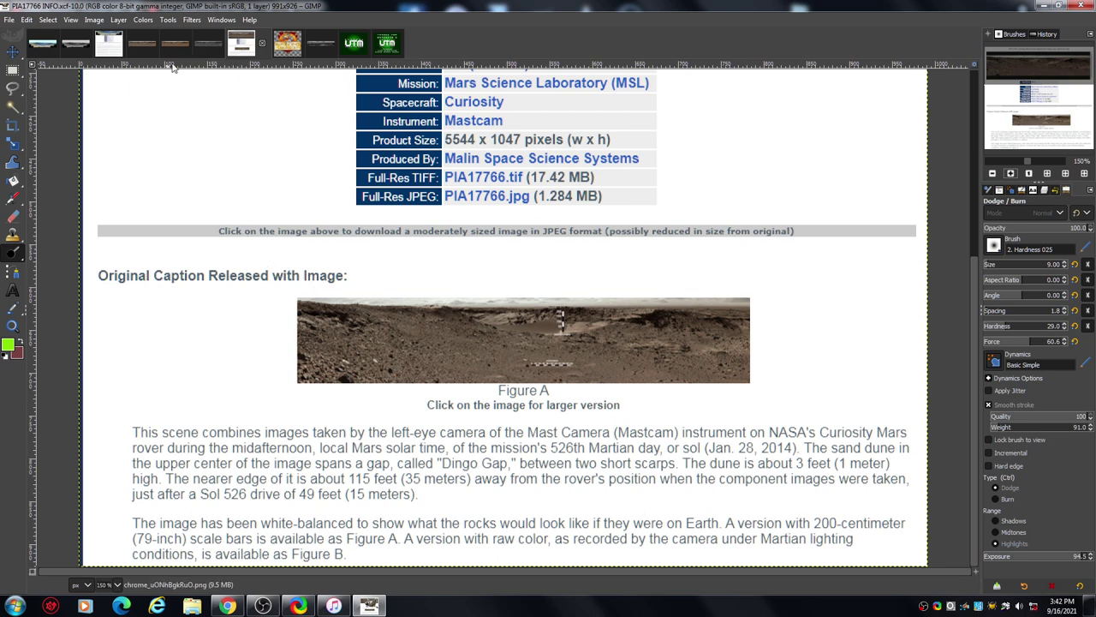
{"action": "left_click", "coordinate": [141, 44]}
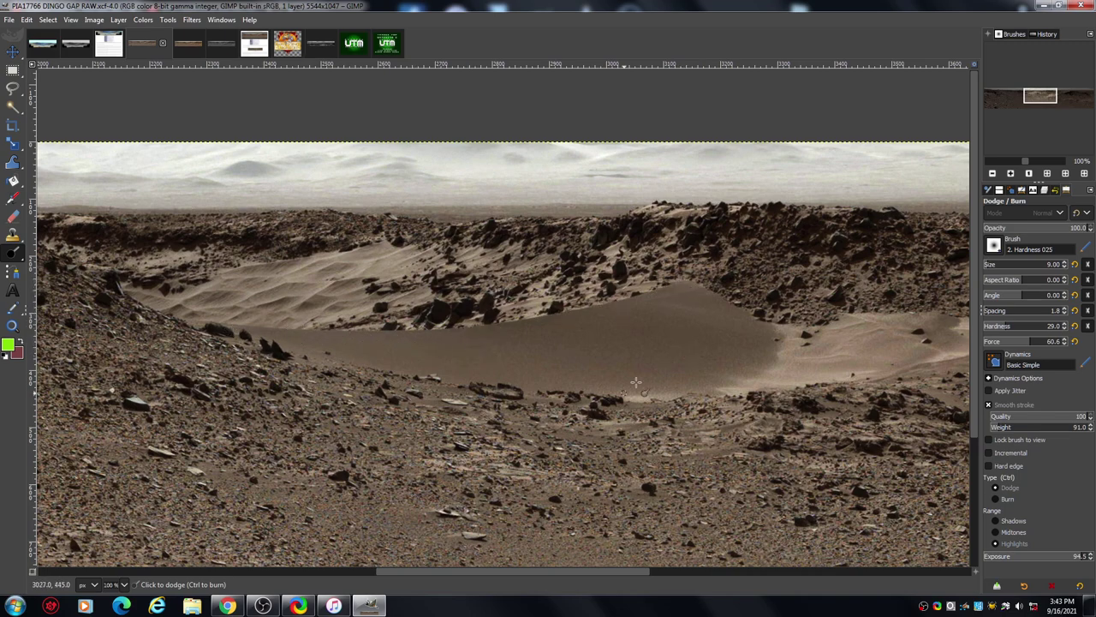
{"action": "left_click", "coordinate": [1011, 174]}
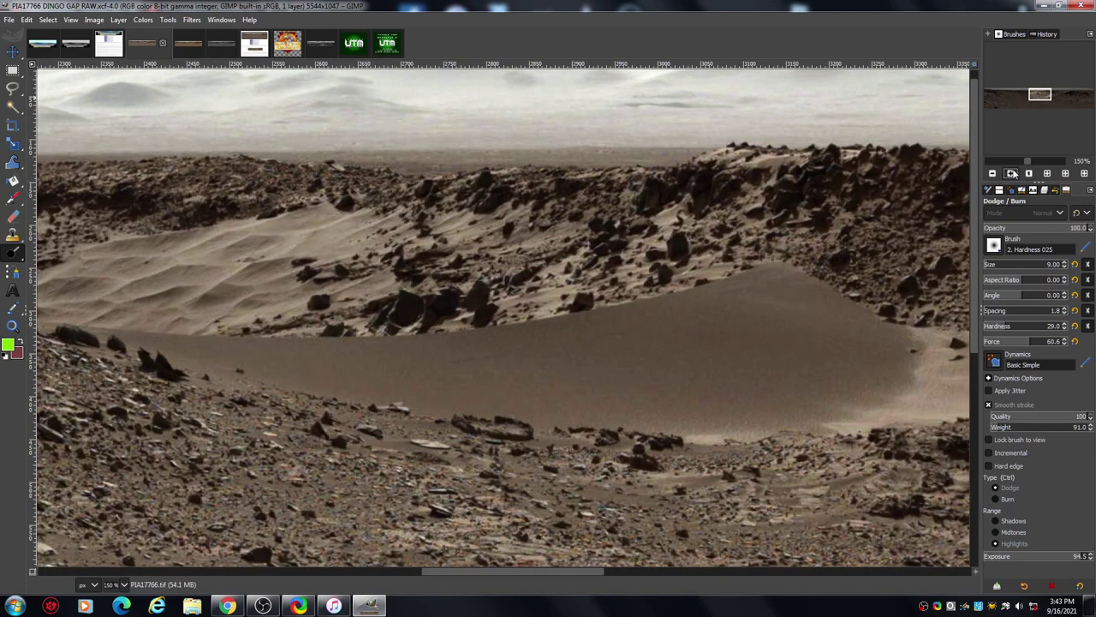
{"action": "left_click", "coordinate": [1011, 174]}
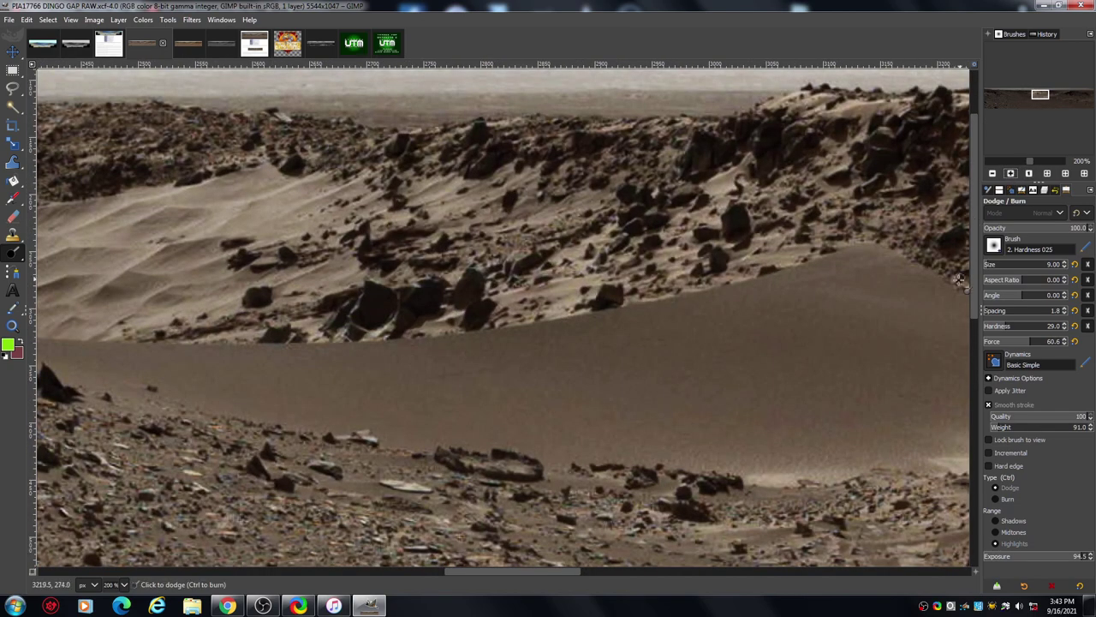
{"action": "scroll", "coordinate": [973, 261], "scroll_direction": "up", "scroll_amount": 1}
{"action": "mouse_move", "coordinate": [973, 260]}
{"action": "left_mouse_down"}
{"action": "mouse_move", "coordinate": [974, 225]}
{"action": "mouse_move", "coordinate": [978, 263]}
{"action": "mouse_move", "coordinate": [974, 245]}
{"action": "left_mouse_up"}
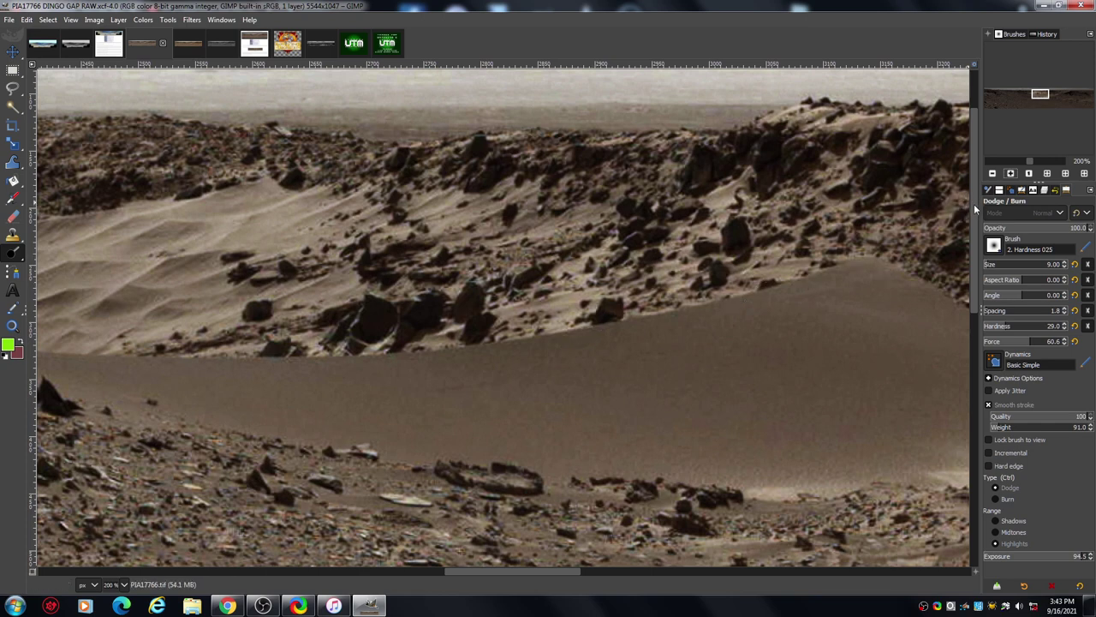
{"action": "left_click_drag", "start_coordinate": [974, 203], "coordinate": [965, 242]}
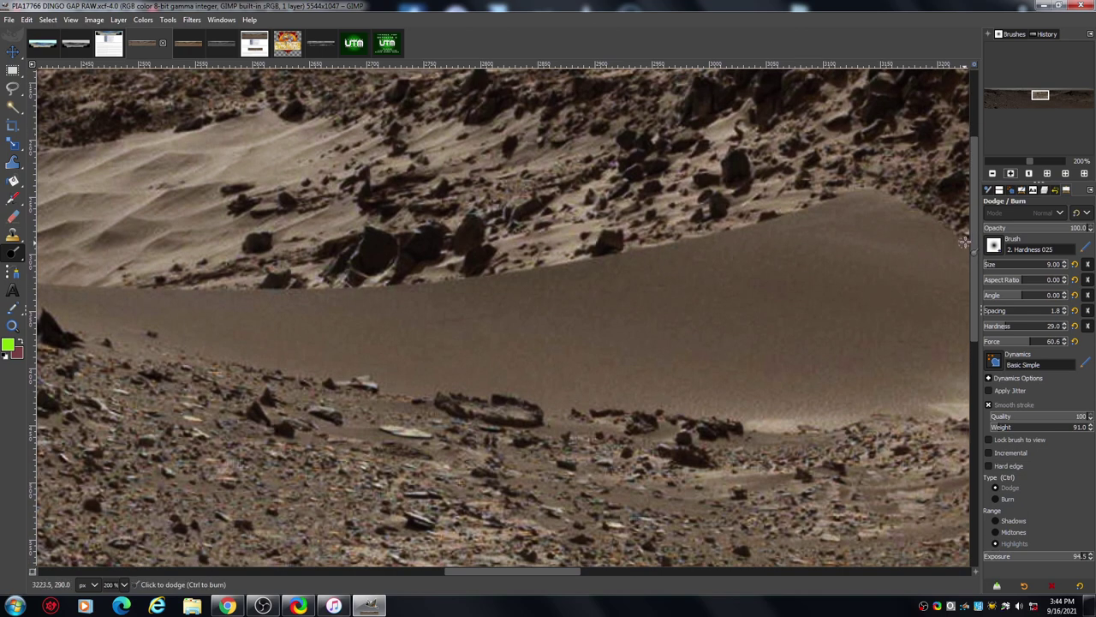
{"action": "left_click_drag", "start_coordinate": [495, 570], "coordinate": [458, 579]}
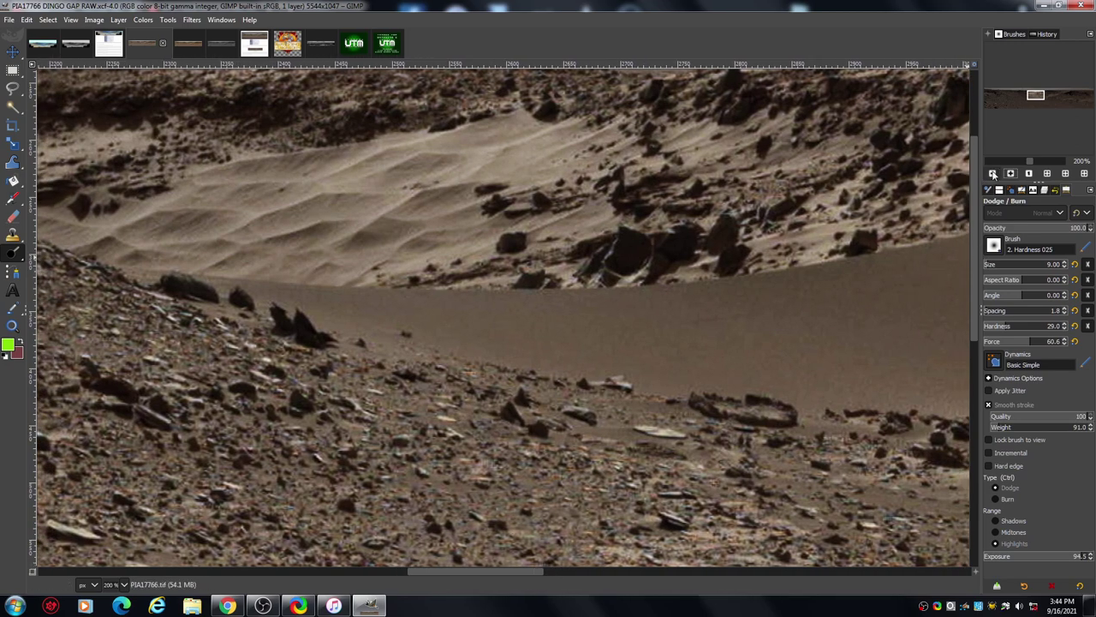
{"action": "left_click", "coordinate": [993, 174]}
{"action": "left_click", "coordinate": [993, 174]}
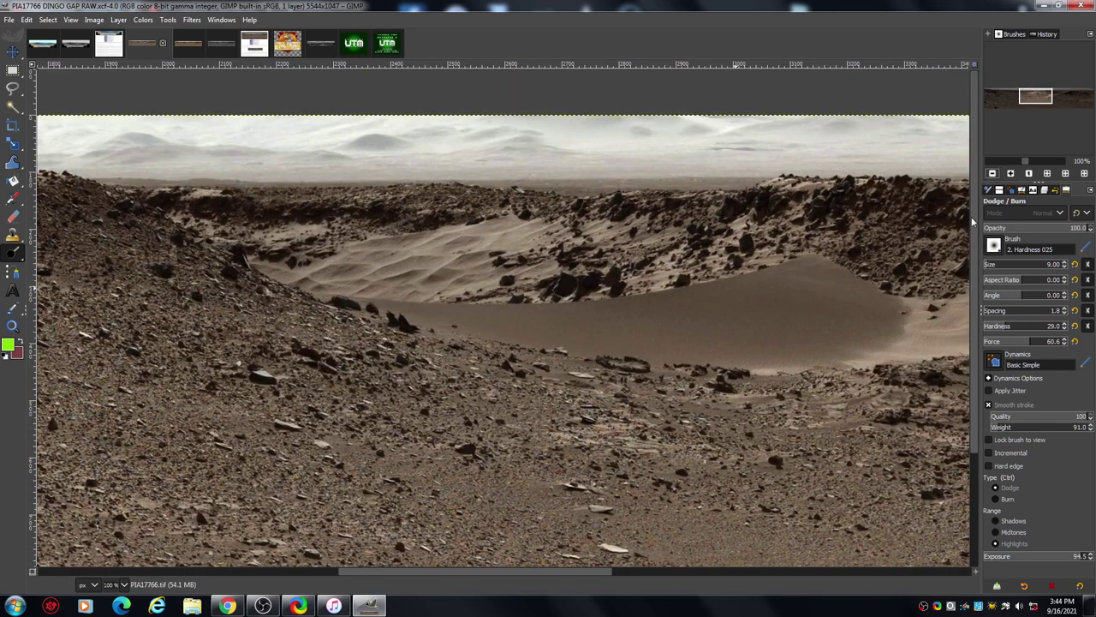
Magnify to 400% and pan to the twin dark pointed rocks below the rippled dune.
{"action": "scroll", "coordinate": [973, 231], "scroll_direction": "down", "scroll_amount": 2}
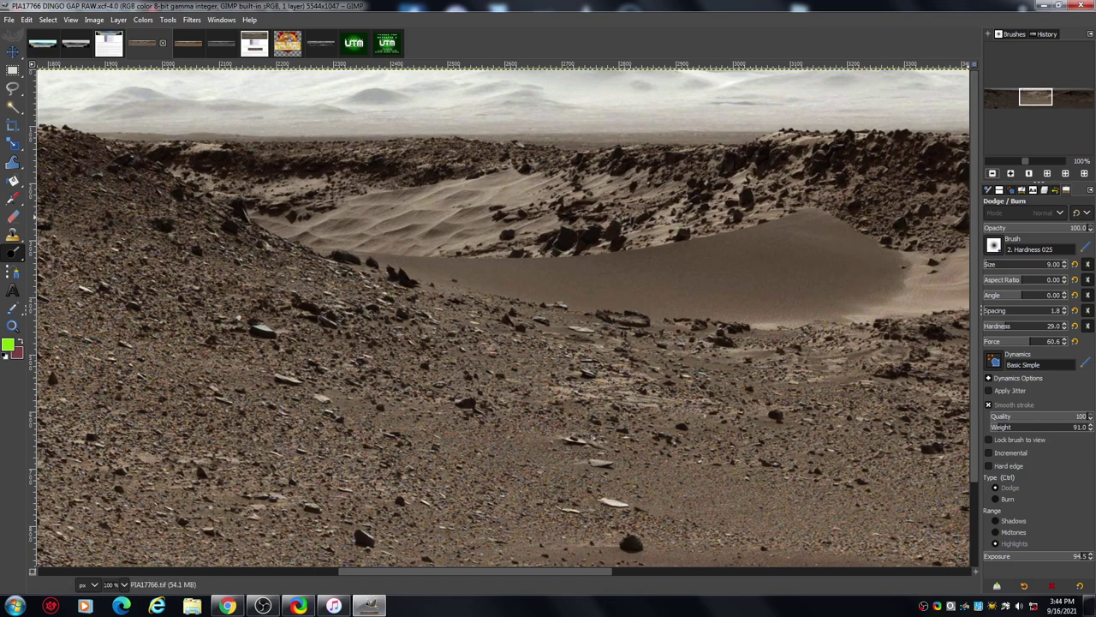
{"action": "left_click", "coordinate": [1010, 173]}
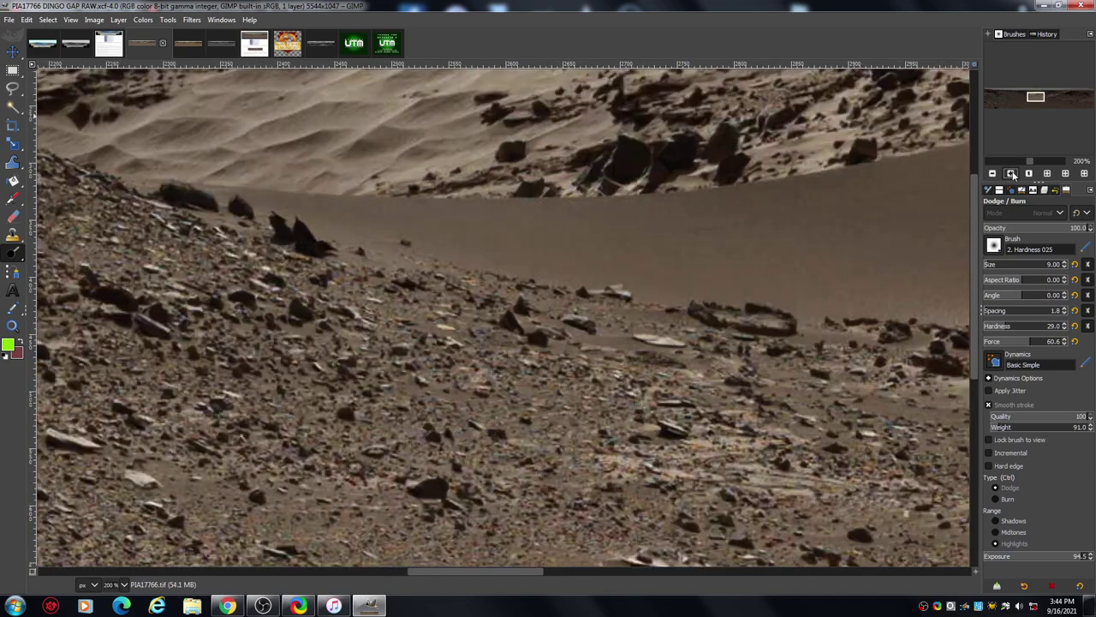
{"action": "left_click", "coordinate": [1010, 173]}
{"action": "left_click", "coordinate": [1010, 173]}
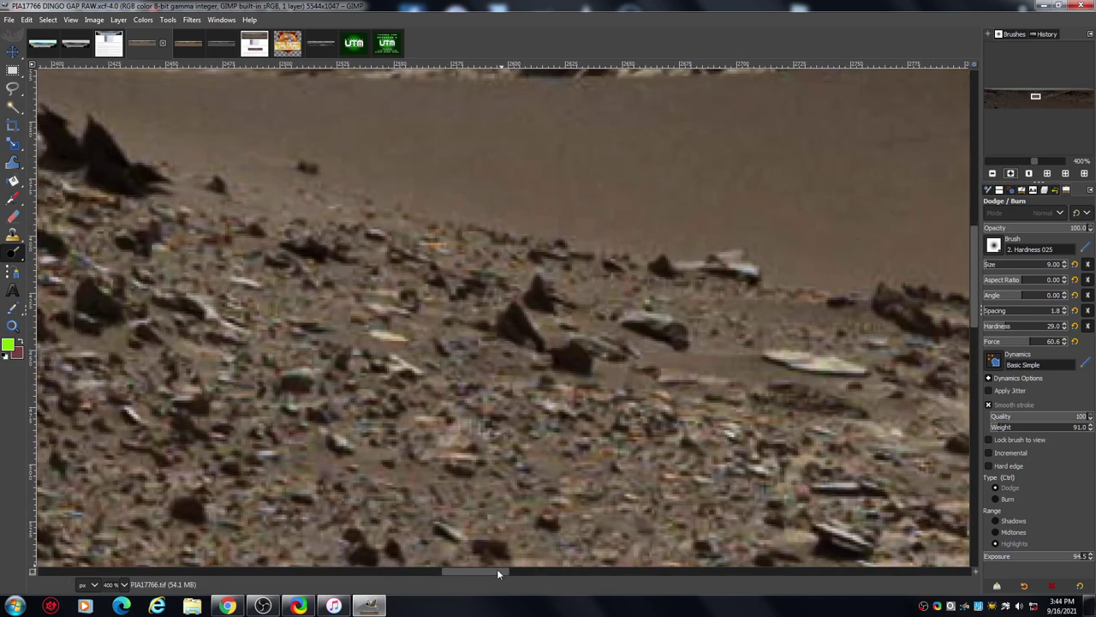
{"action": "left_click_drag", "start_coordinate": [497, 569], "coordinate": [465, 573]}
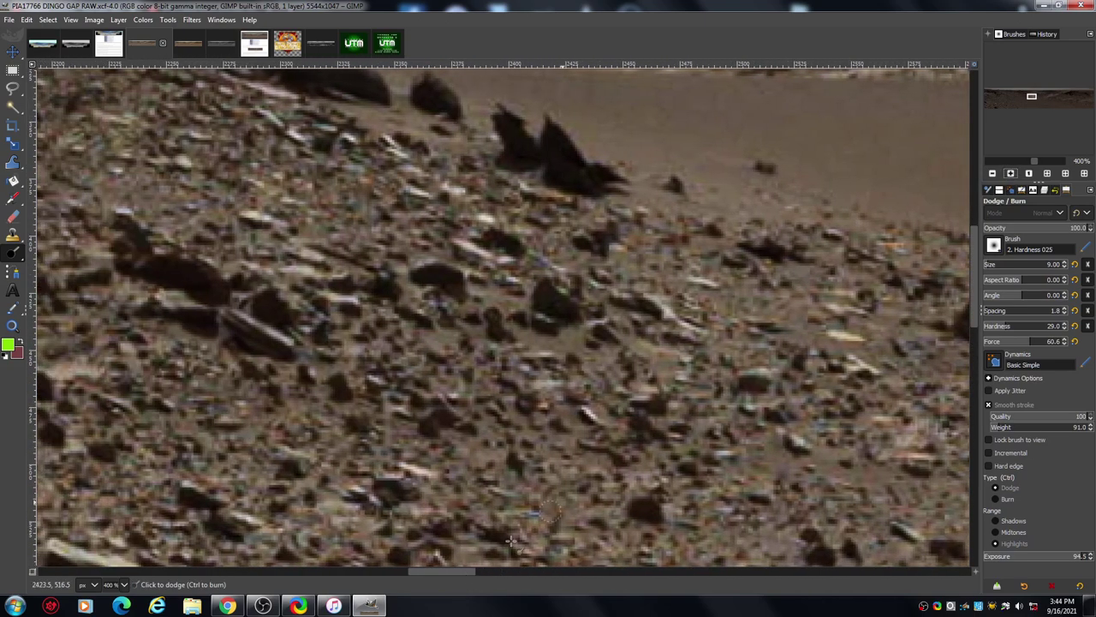
{"action": "left_click_drag", "start_coordinate": [979, 283], "coordinate": [970, 261]}
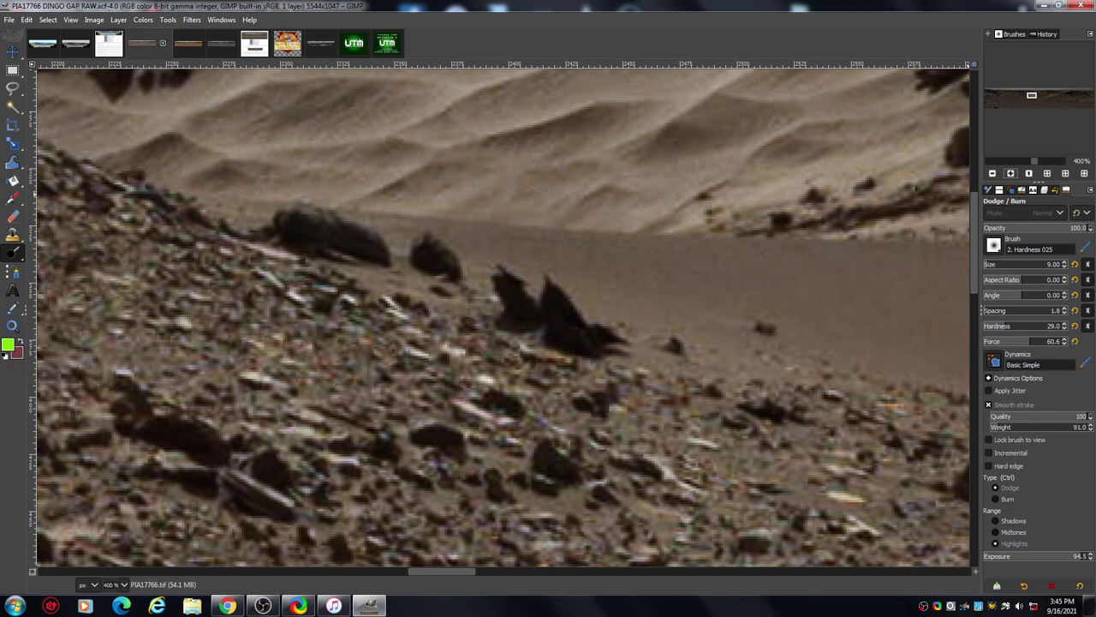
Zoom out to 200% and pan right to the dark rubble-covered ridge near the image's right end.
{"action": "left_click", "coordinate": [992, 174]}
{"action": "left_click", "coordinate": [992, 174]}
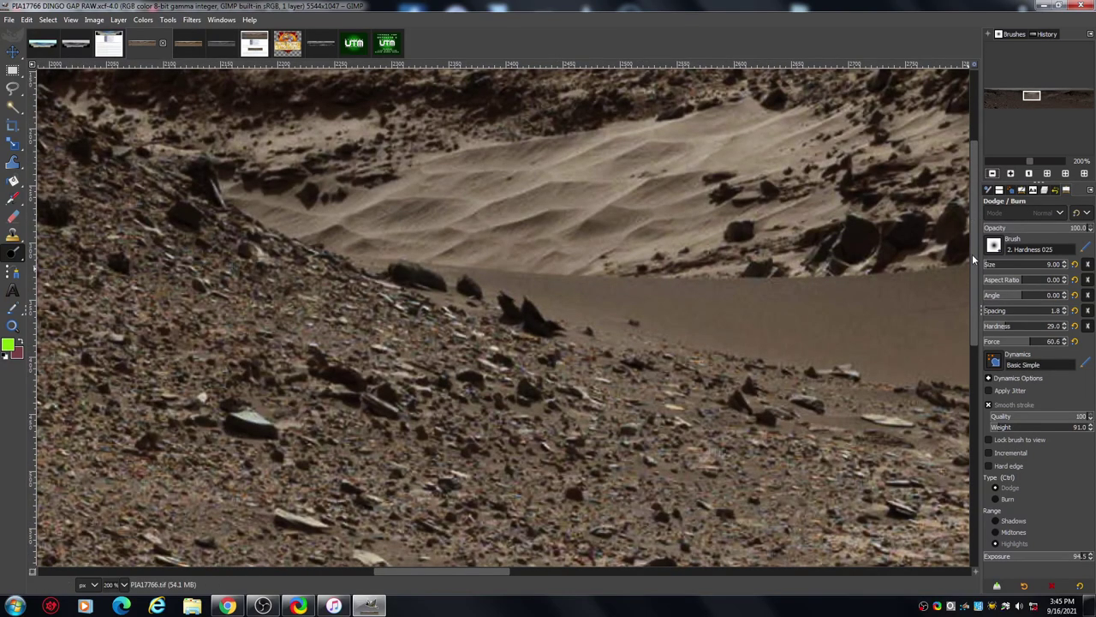
{"action": "mouse_move", "coordinate": [972, 253]}
{"action": "left_mouse_down"}
{"action": "mouse_move", "coordinate": [971, 217]}
{"action": "mouse_move", "coordinate": [975, 254]}
{"action": "left_mouse_up"}
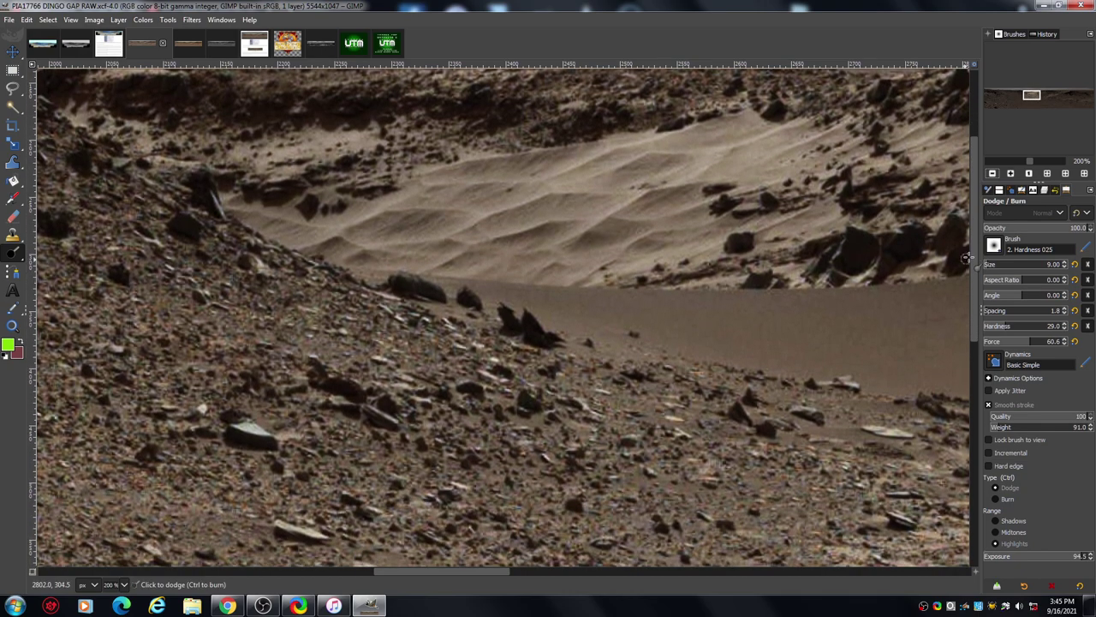
{"action": "left_click_drag", "start_coordinate": [478, 572], "coordinate": [643, 578]}
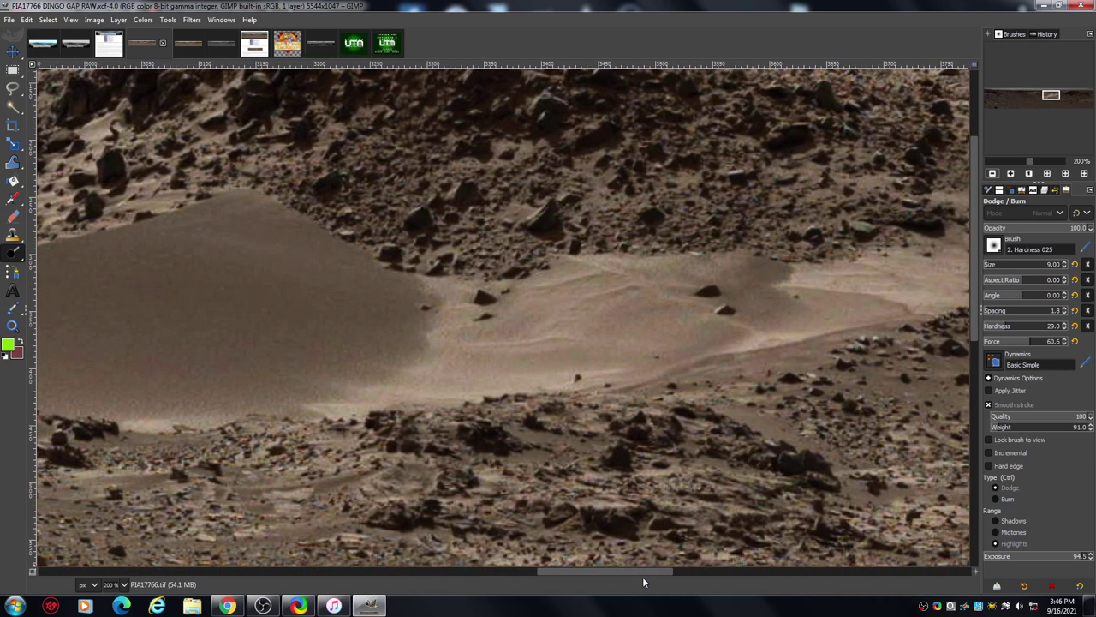
{"action": "left_click_drag", "start_coordinate": [973, 285], "coordinate": [972, 250]}
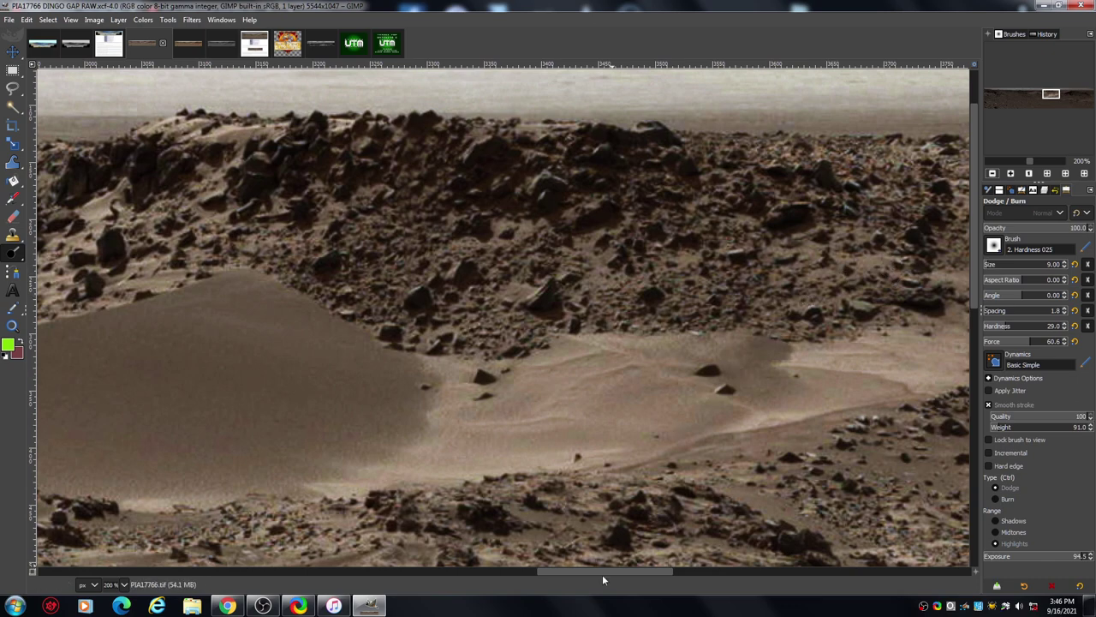
{"action": "left_click_drag", "start_coordinate": [599, 573], "coordinate": [766, 568]}
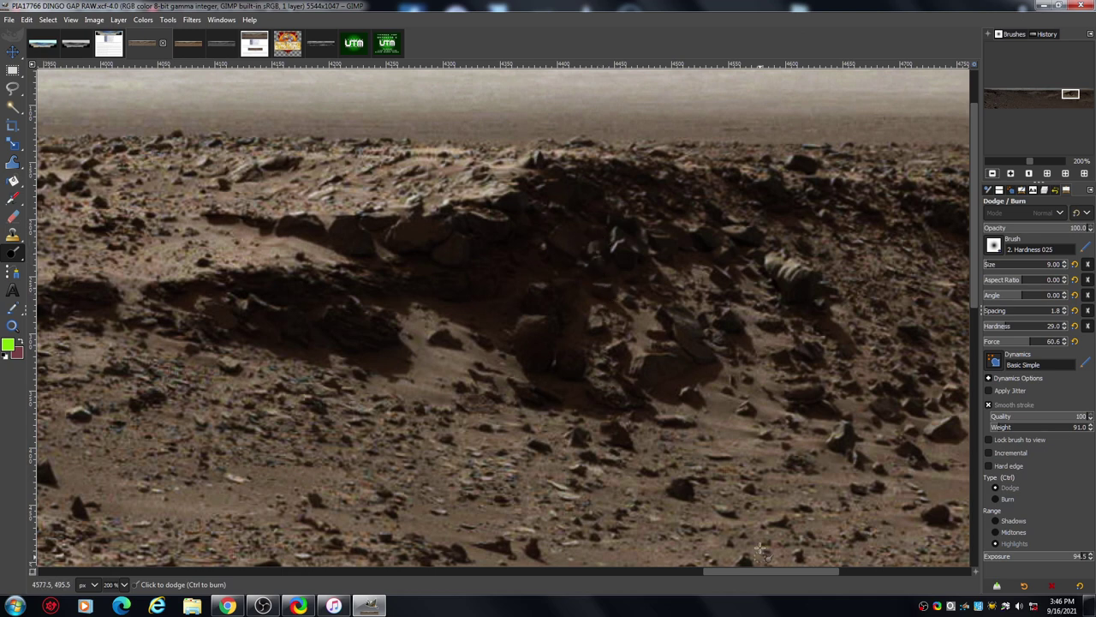
{"action": "left_click_drag", "start_coordinate": [728, 572], "coordinate": [759, 576]}
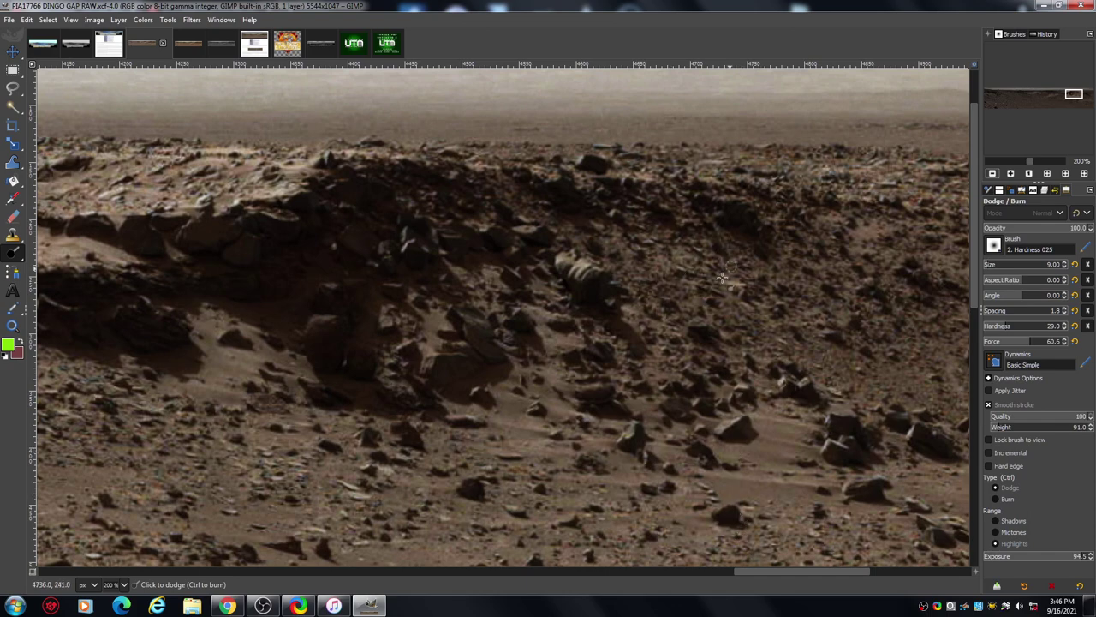
Magnify the rocky ridge and pan up to its crest where it meets the hazy horizon.
{"action": "left_click", "coordinate": [992, 173]}
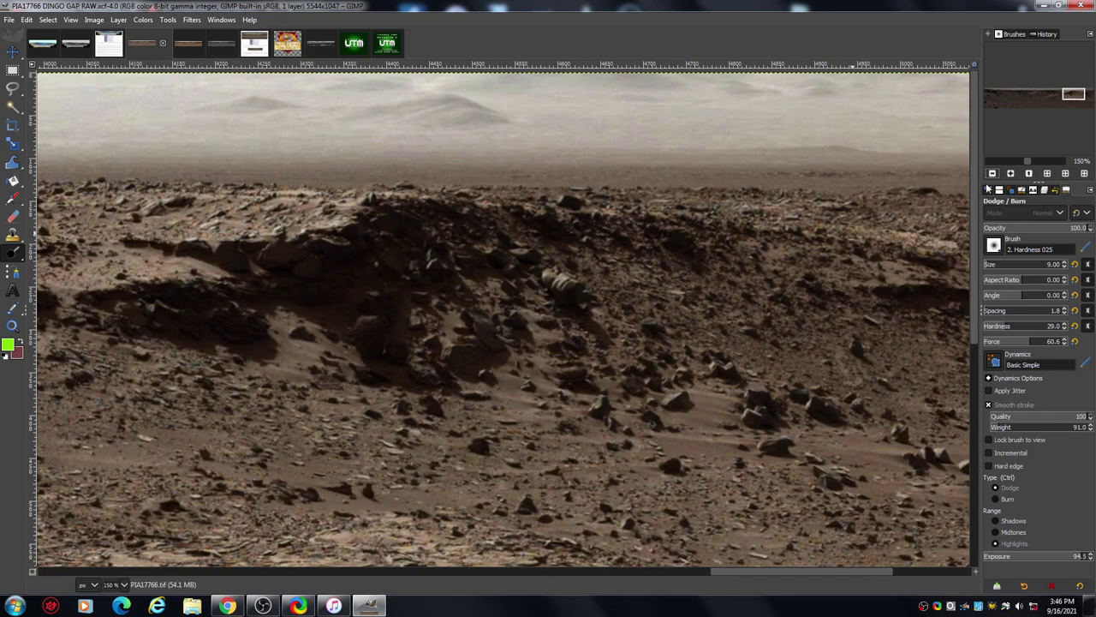
{"action": "left_click_drag", "start_coordinate": [821, 570], "coordinate": [901, 574]}
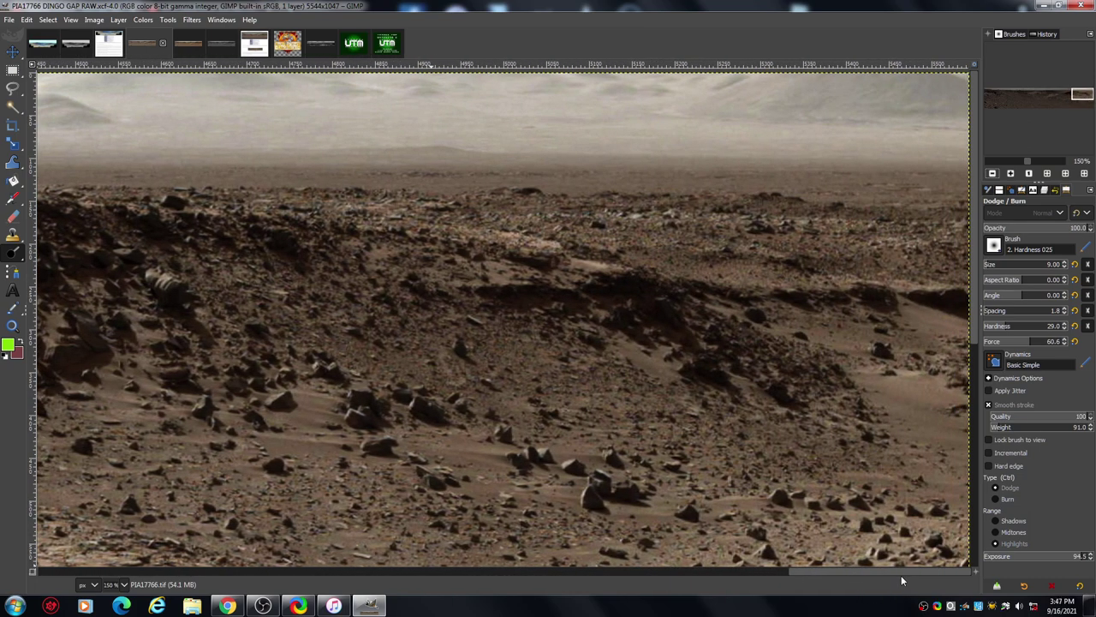
{"action": "left_click_drag", "start_coordinate": [899, 575], "coordinate": [858, 578]}
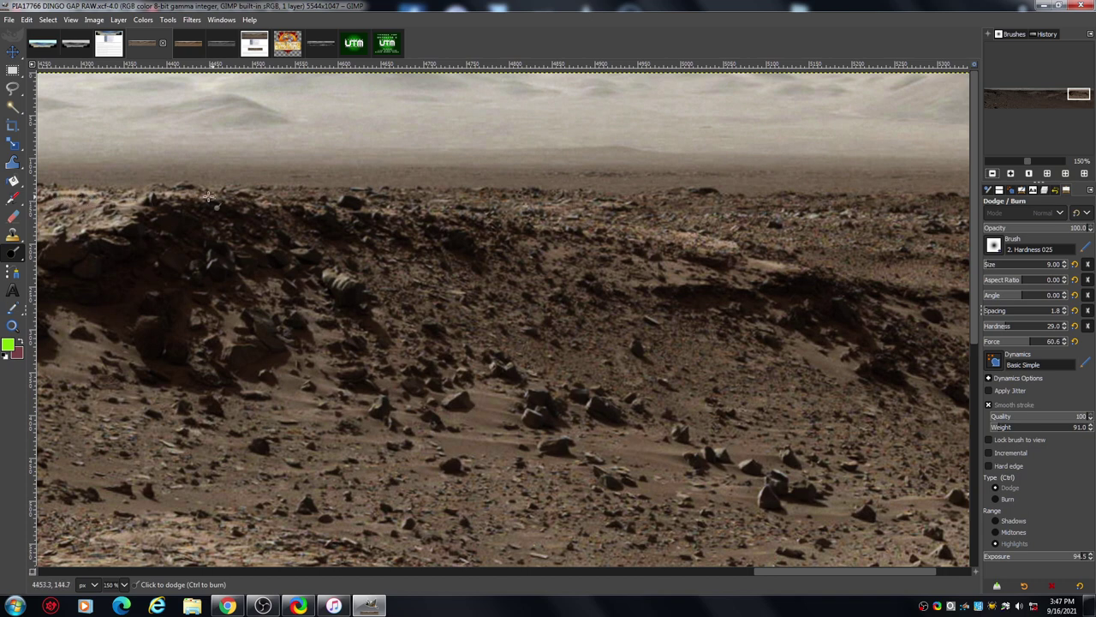
{"action": "left_click", "coordinate": [1010, 174]}
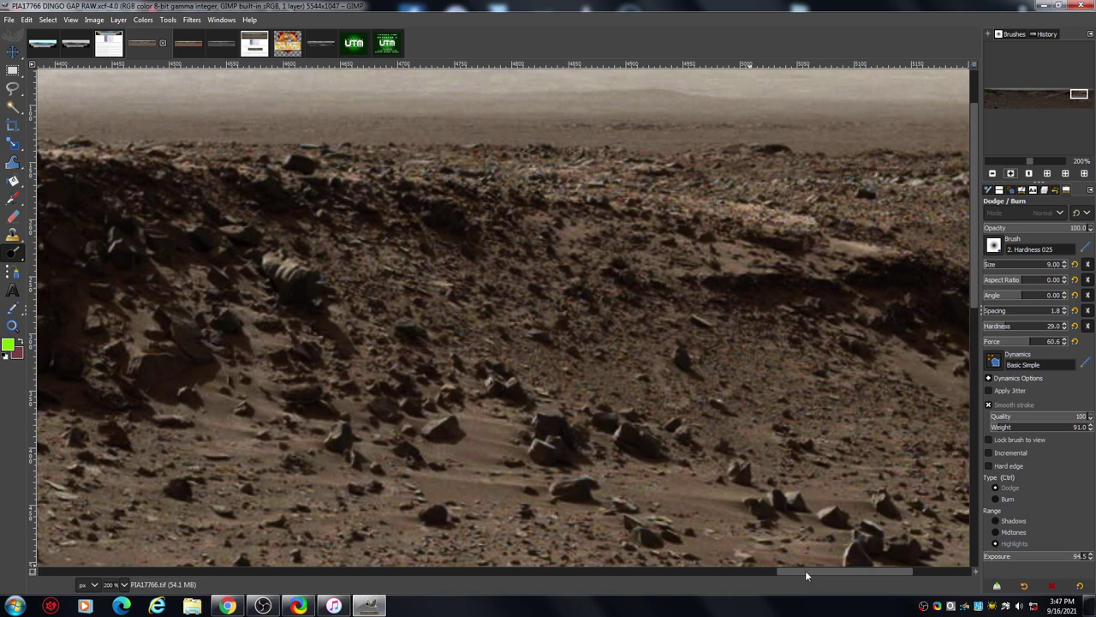
{"action": "left_click_drag", "start_coordinate": [806, 574], "coordinate": [725, 587]}
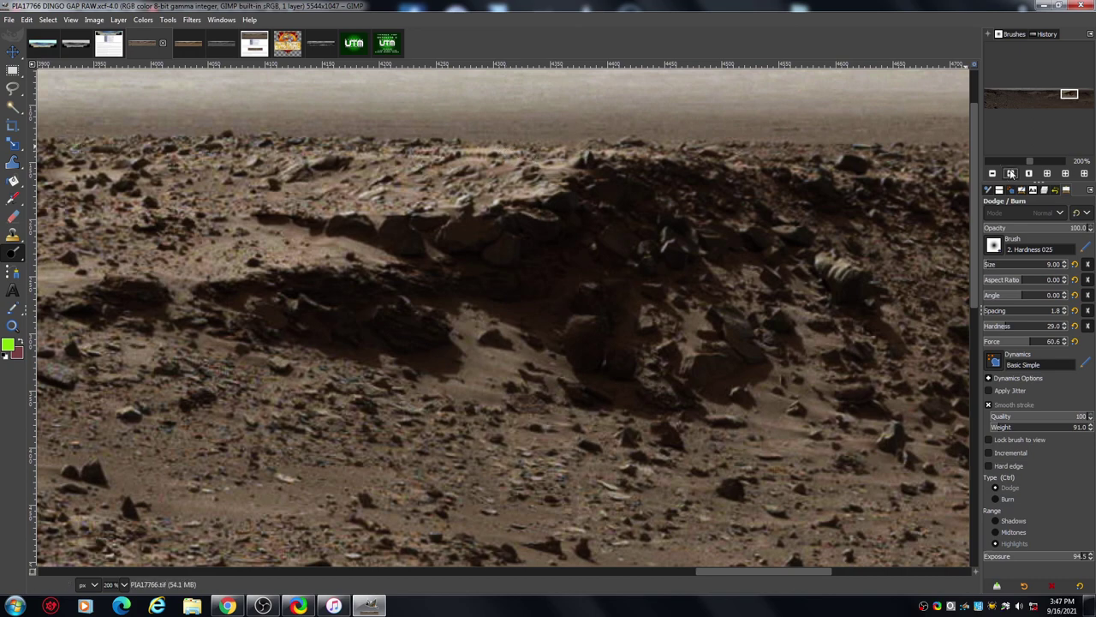
{"action": "left_click", "coordinate": [1011, 173]}
{"action": "left_click", "coordinate": [1010, 173]}
{"action": "left_click_drag", "start_coordinate": [974, 238], "coordinate": [973, 195]}
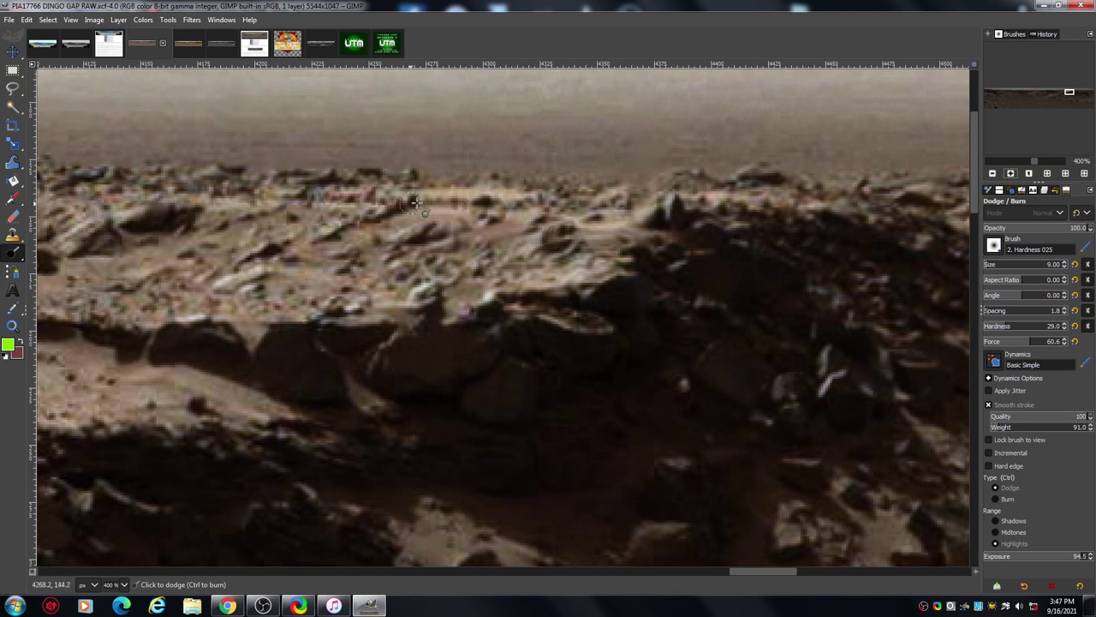
Zoom the ridge top in to 800% and pan slightly left.
{"action": "left_click", "coordinate": [1010, 174]}
{"action": "left_click", "coordinate": [1011, 174]}
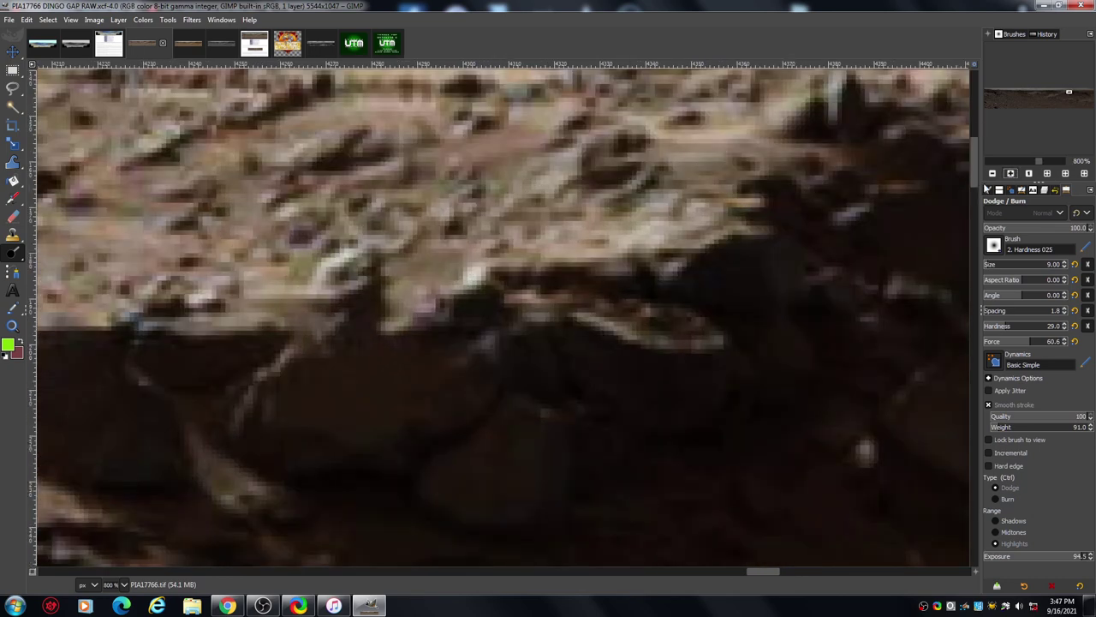
{"action": "scroll", "coordinate": [974, 152], "scroll_direction": "up", "scroll_amount": 3}
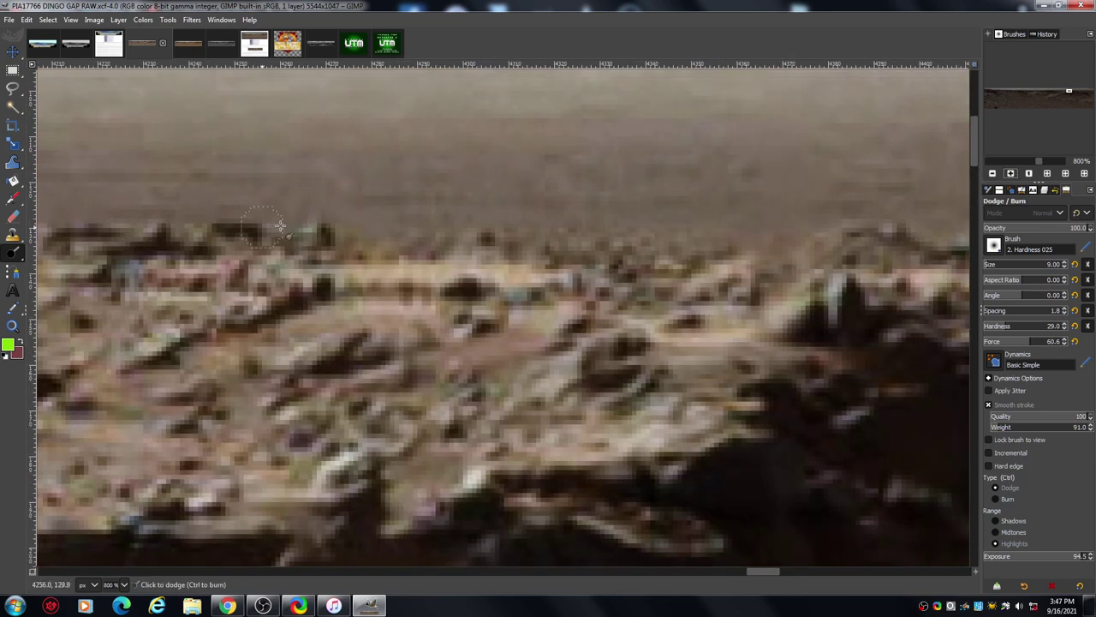
{"action": "left_click_drag", "start_coordinate": [768, 570], "coordinate": [750, 581]}
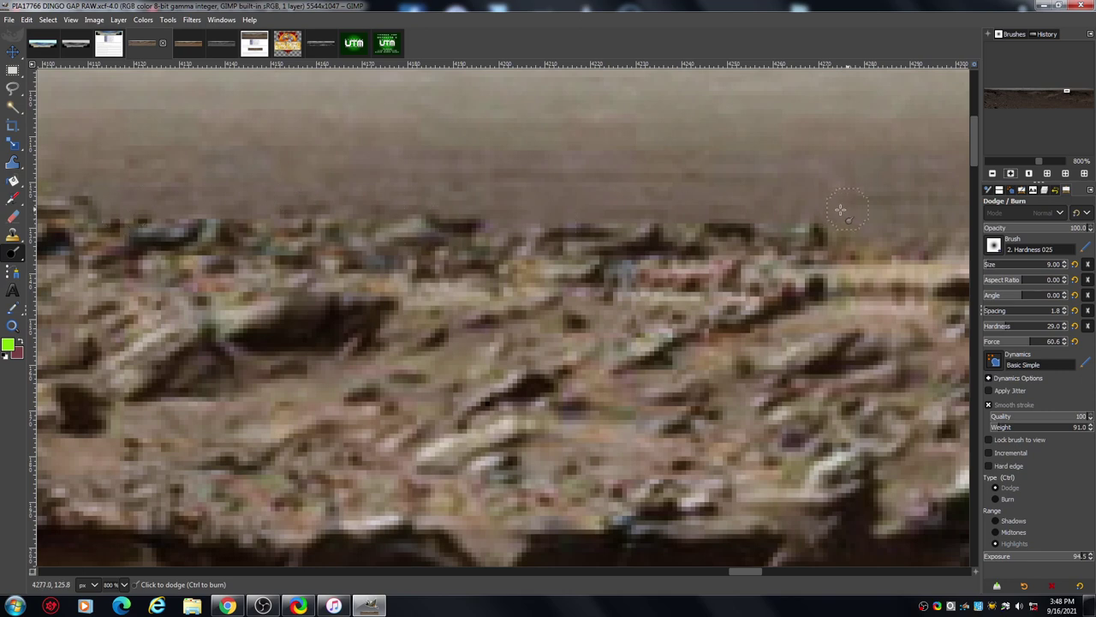
Zoom back out to 150% and switch to the dingogapcolour.xcf panorama.
{"action": "left_click", "coordinate": [992, 174]}
{"action": "left_click", "coordinate": [992, 174]}
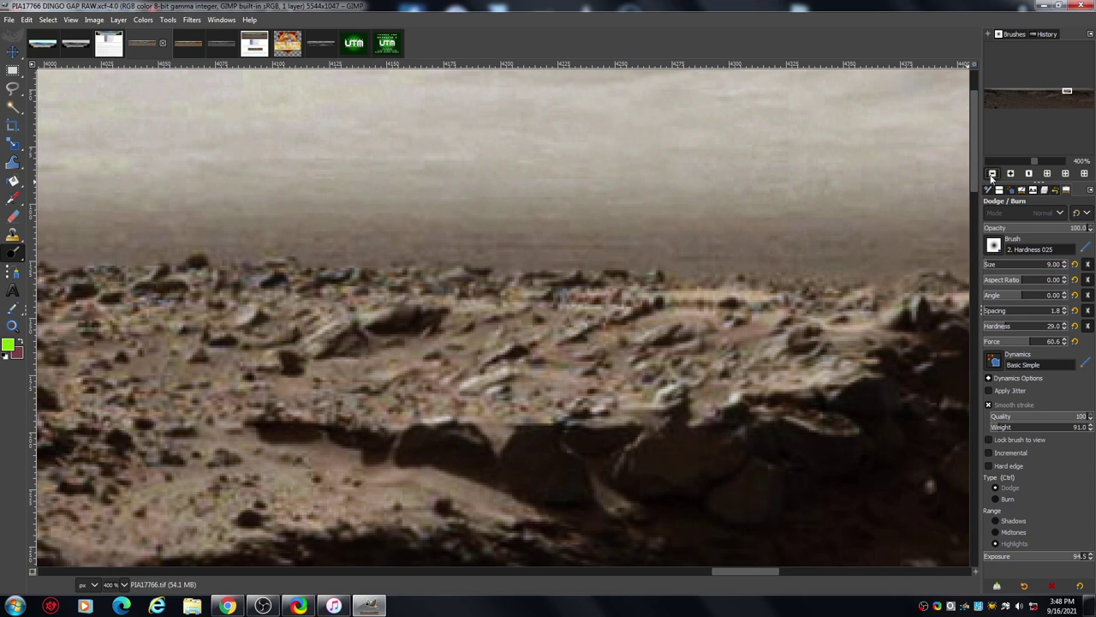
{"action": "left_click", "coordinate": [992, 173]}
{"action": "left_click", "coordinate": [992, 173]}
{"action": "left_click", "coordinate": [992, 173]}
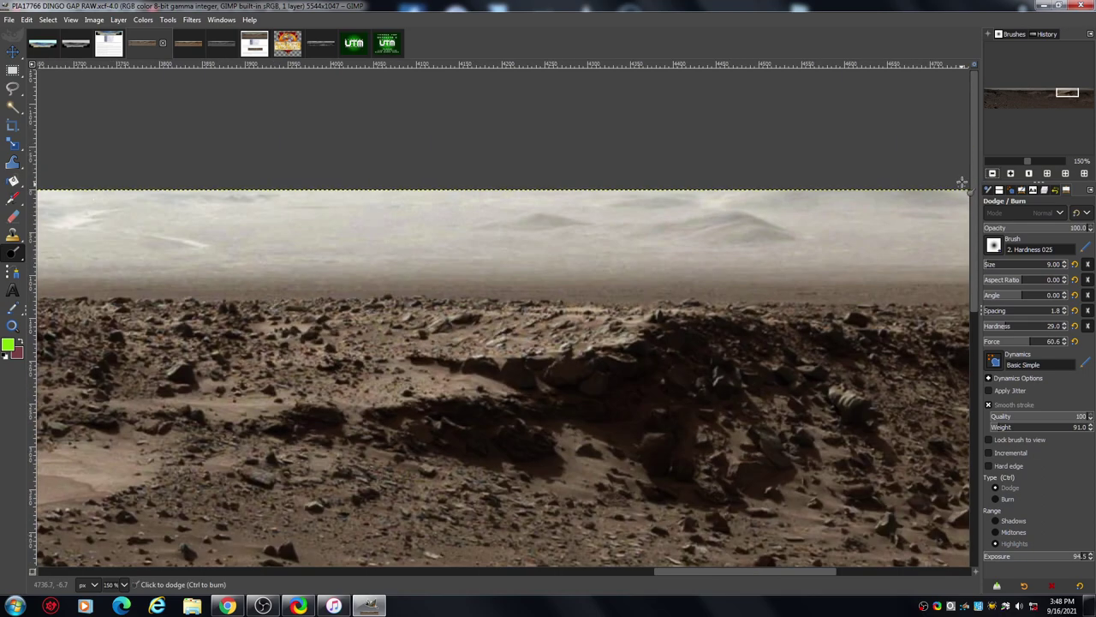
{"action": "scroll", "coordinate": [973, 209], "scroll_direction": "down", "scroll_amount": 5}
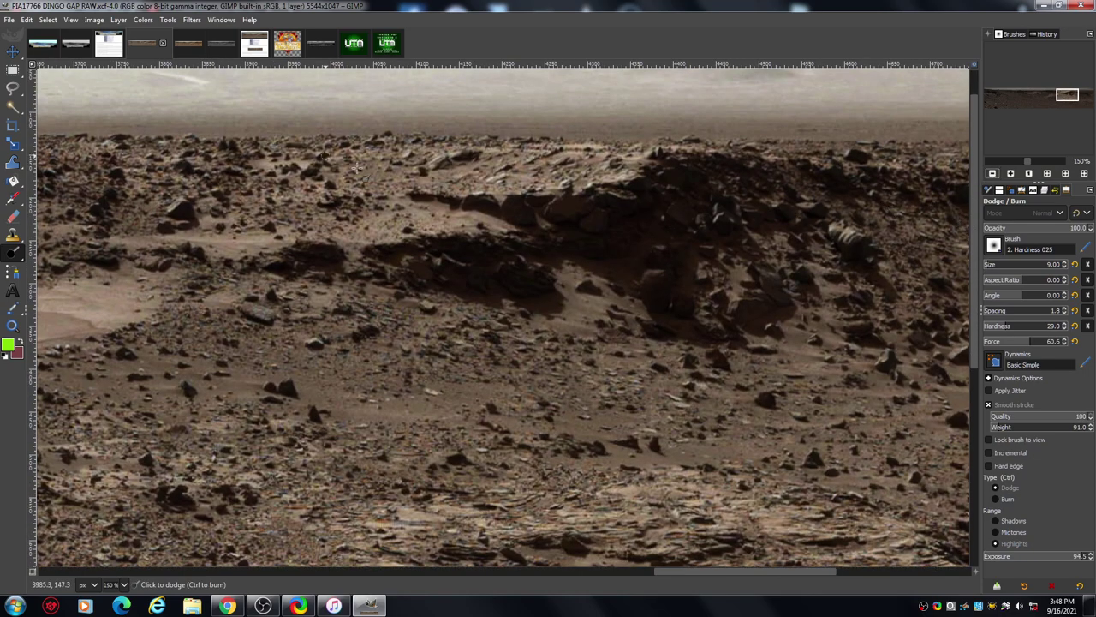
{"action": "left_click", "coordinate": [190, 48]}
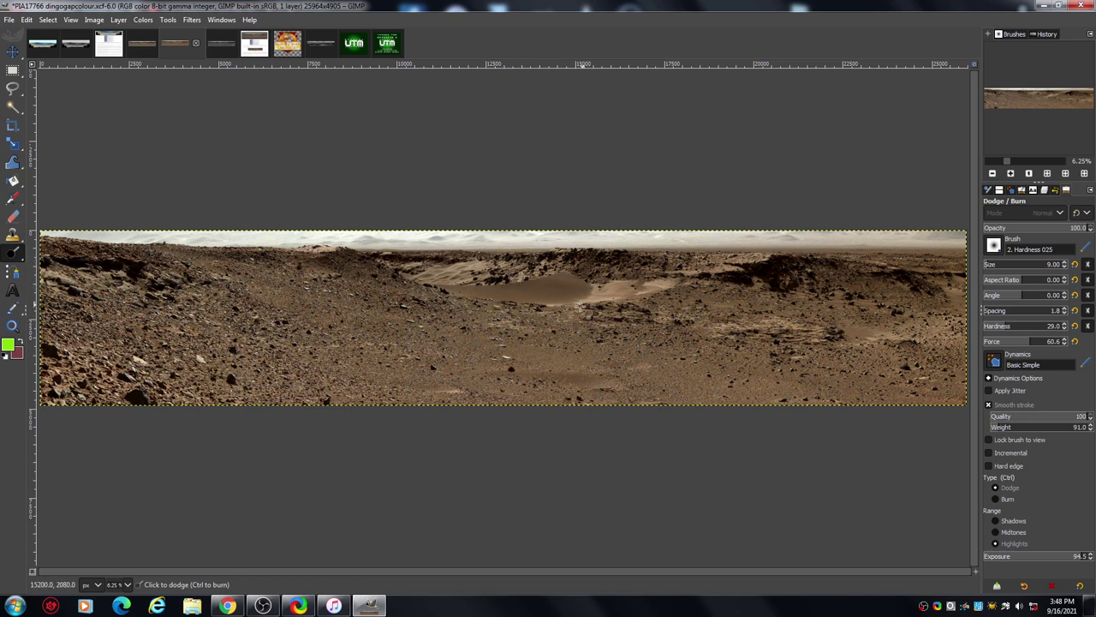
Zoom the colour panorama to 25% and shift the view right to the rocky ridge.
{"action": "left_click", "coordinate": [1011, 174]}
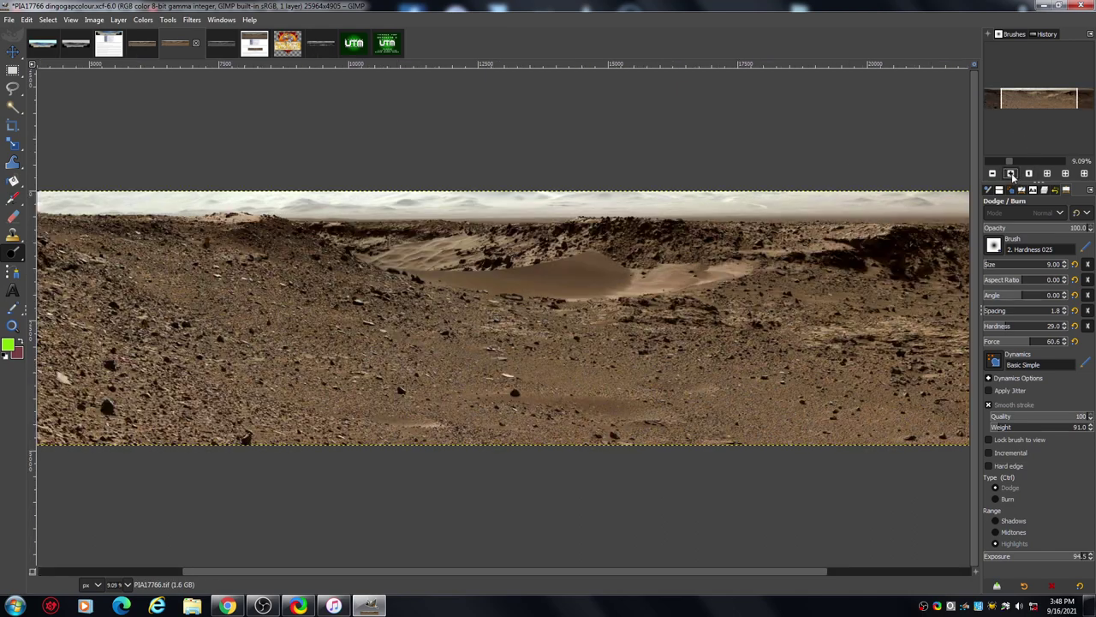
{"action": "left_click", "coordinate": [1011, 174]}
{"action": "left_click", "coordinate": [1012, 174]}
{"action": "left_click", "coordinate": [1011, 174]}
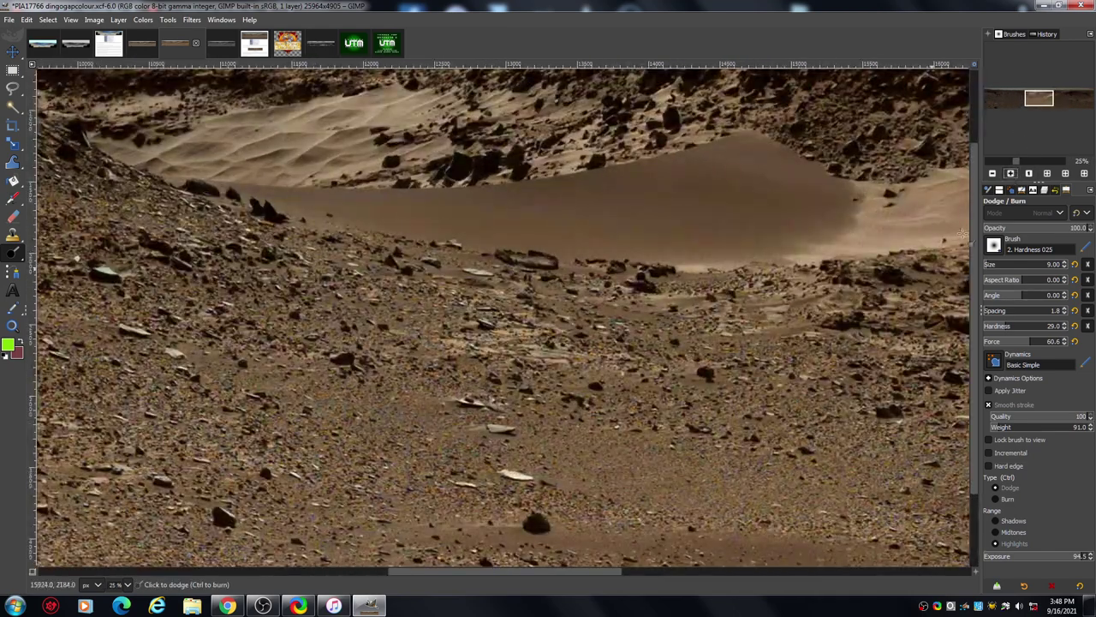
{"action": "left_click_drag", "start_coordinate": [1039, 98], "coordinate": [1074, 95]}
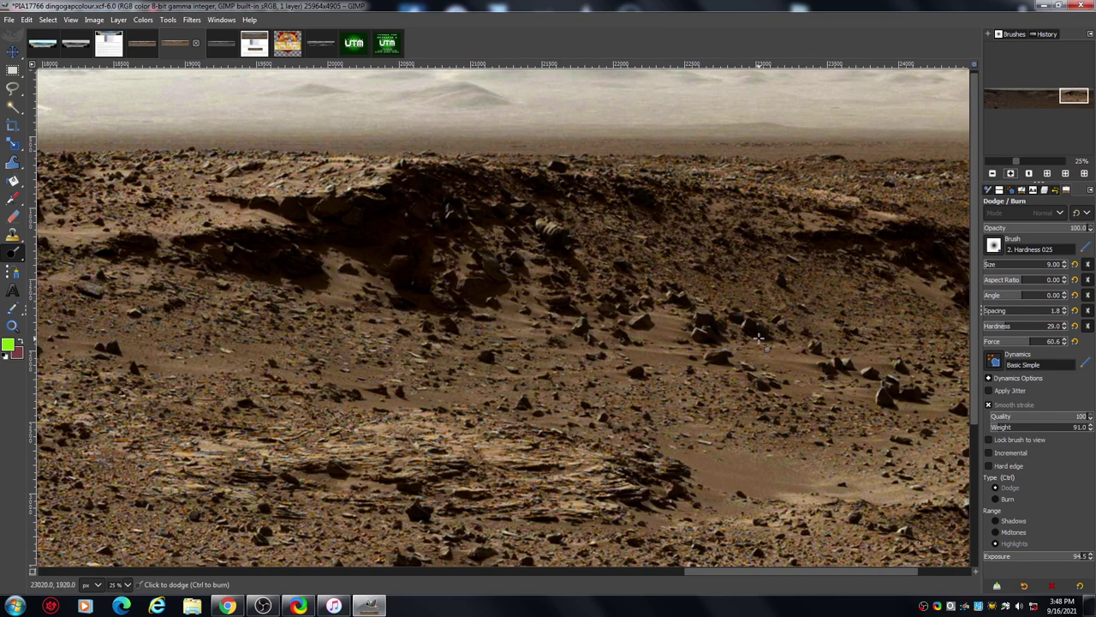
Zoom in on the rocky ridge to 67% and scroll up toward the horizon.
{"action": "left_click", "coordinate": [1011, 174]}
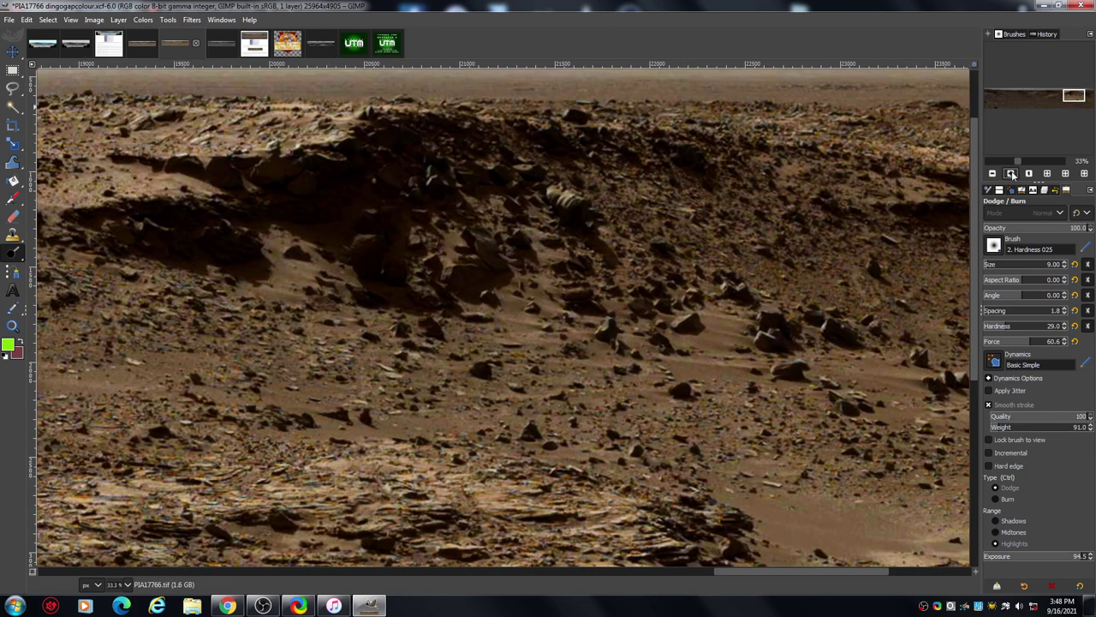
{"action": "left_click", "coordinate": [1011, 175]}
{"action": "left_click_drag", "start_coordinate": [974, 228], "coordinate": [965, 189]}
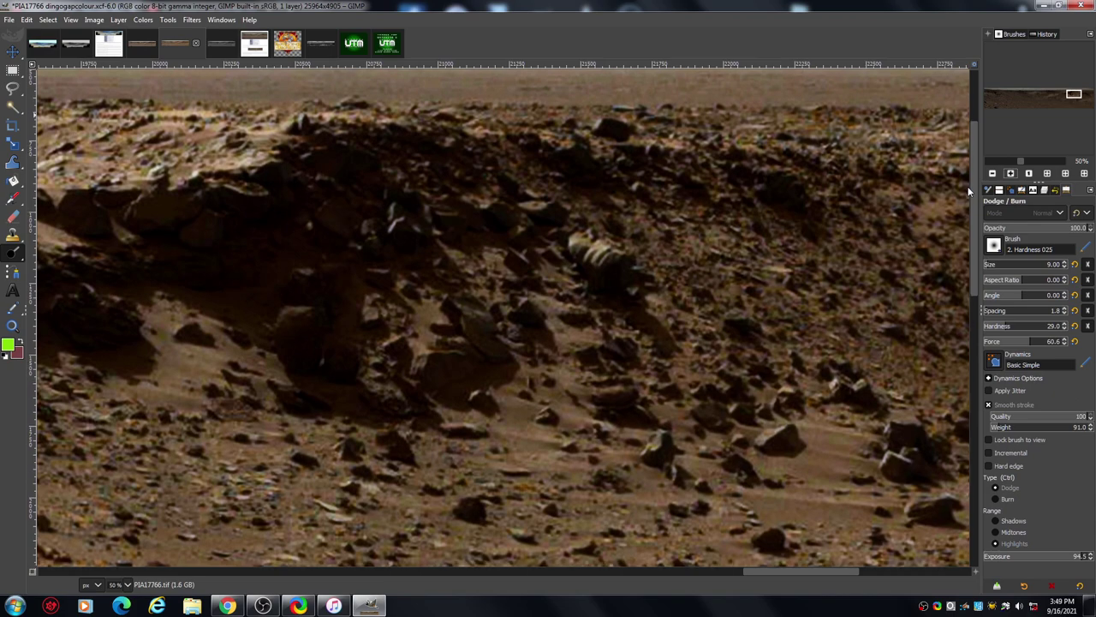
{"action": "left_click", "coordinate": [1011, 174]}
{"action": "left_click_drag", "start_coordinate": [976, 243], "coordinate": [970, 236]}
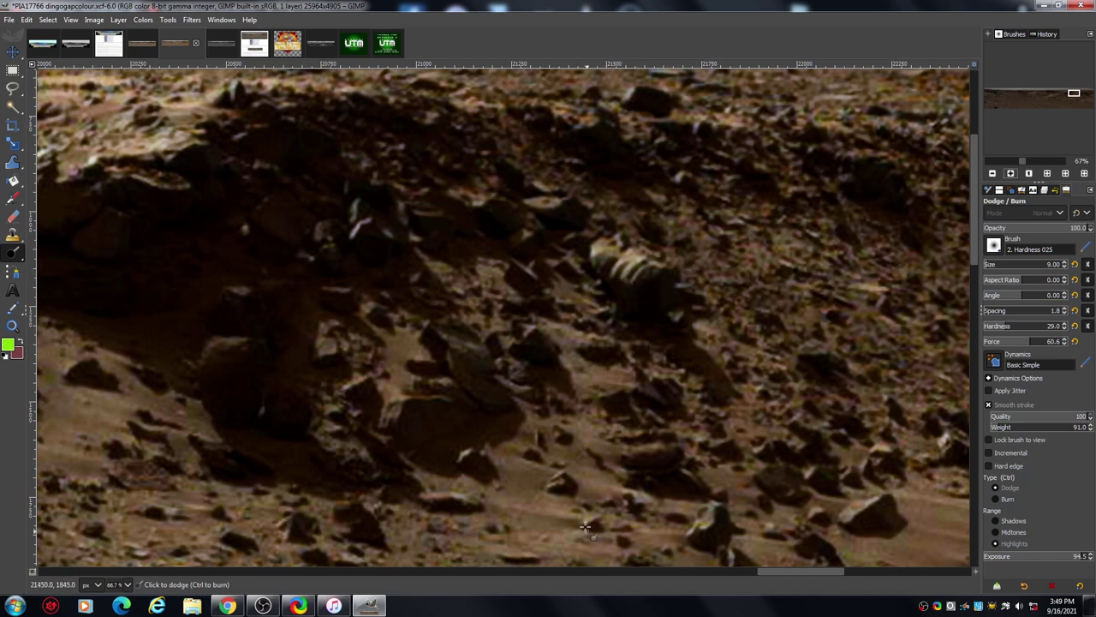
Pan along the ridge, then zoom out to 33.3% to show the horizon.
{"action": "left_click_drag", "start_coordinate": [779, 570], "coordinate": [786, 573]}
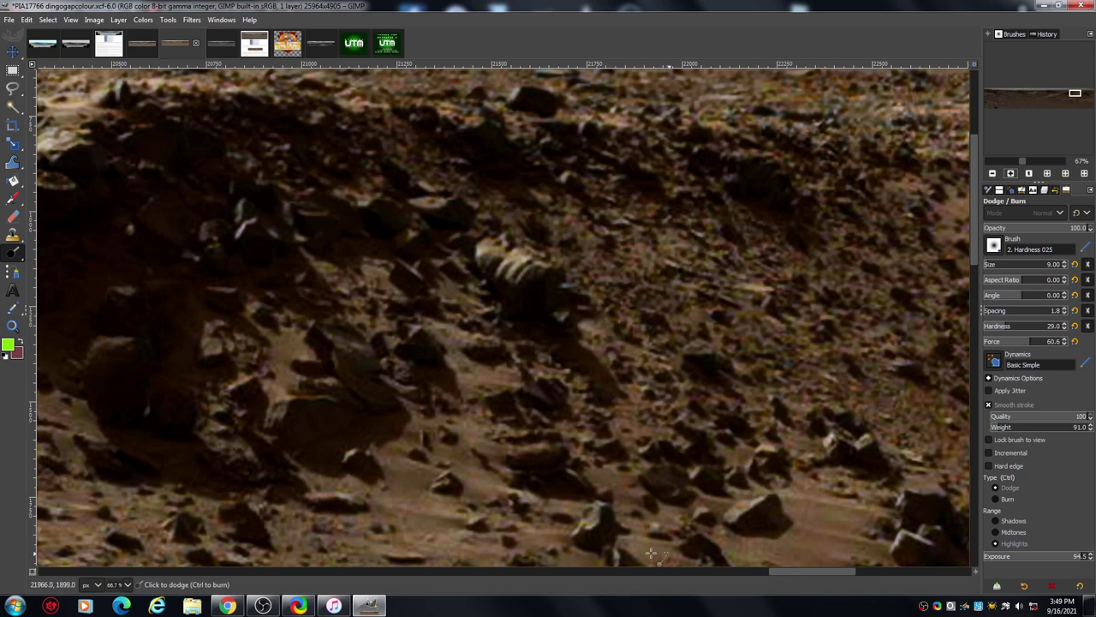
{"action": "left_click_drag", "start_coordinate": [800, 573], "coordinate": [806, 576]}
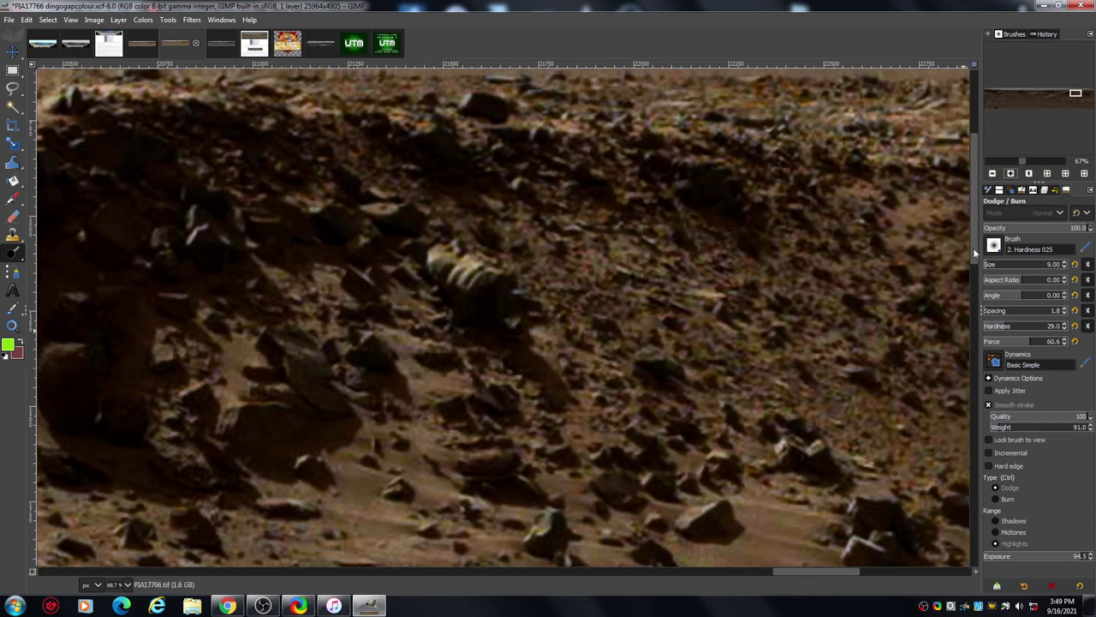
{"action": "left_click_drag", "start_coordinate": [973, 248], "coordinate": [974, 233]}
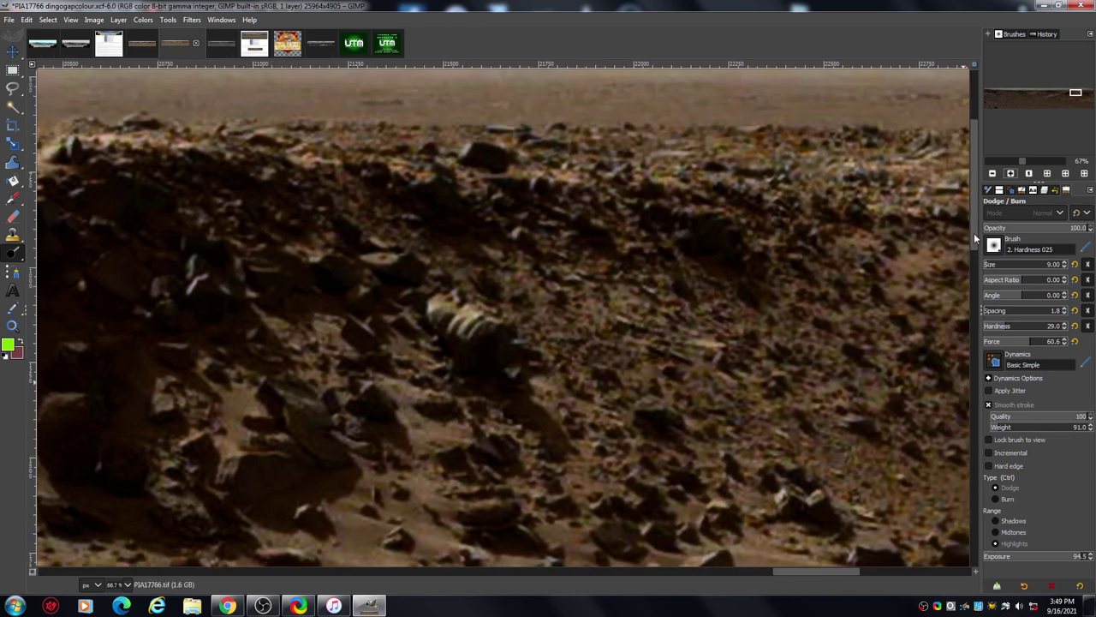
{"action": "left_click", "coordinate": [993, 173]}
{"action": "left_click", "coordinate": [992, 173]}
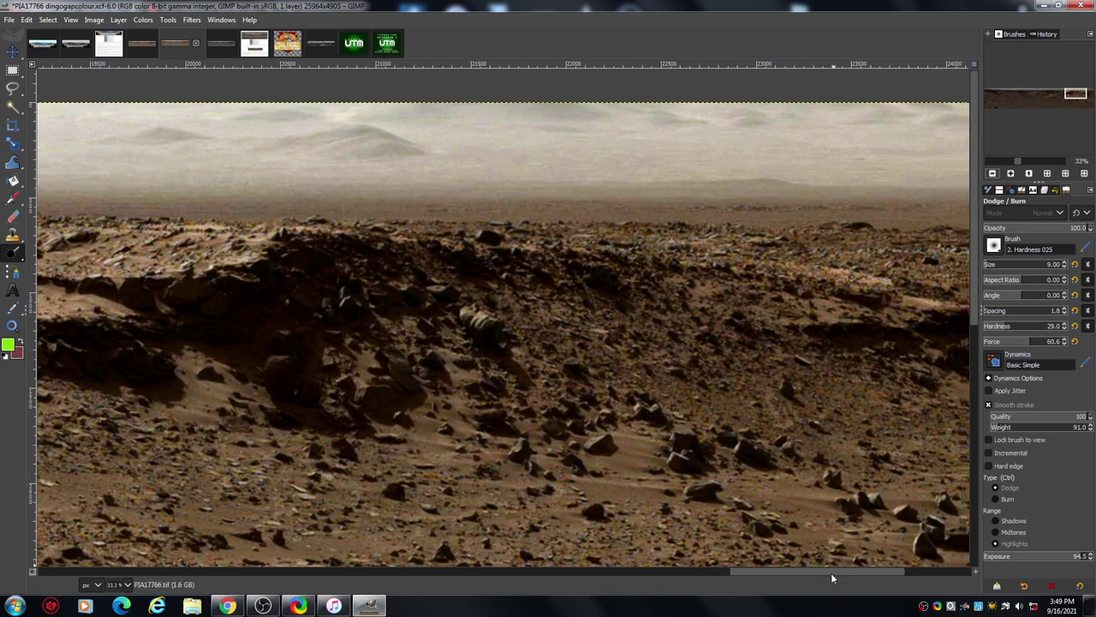
At 66.7%, set the Dodge brush size to 33 and dodge the pale ridge ground.
{"action": "left_click_drag", "start_coordinate": [830, 572], "coordinate": [900, 572]}
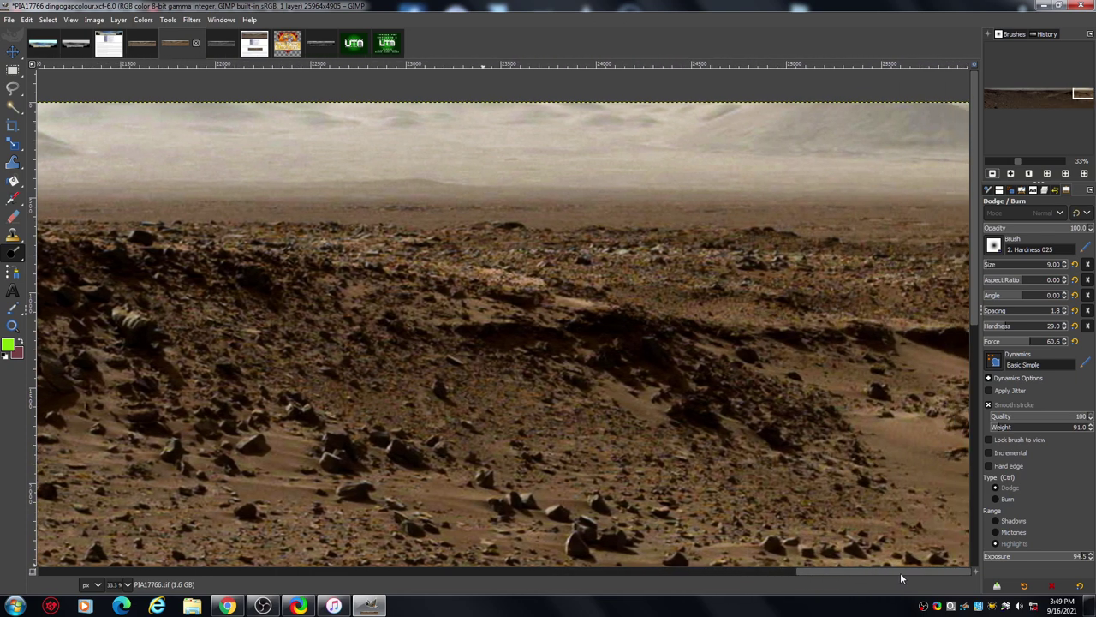
{"action": "left_click", "coordinate": [1011, 173]}
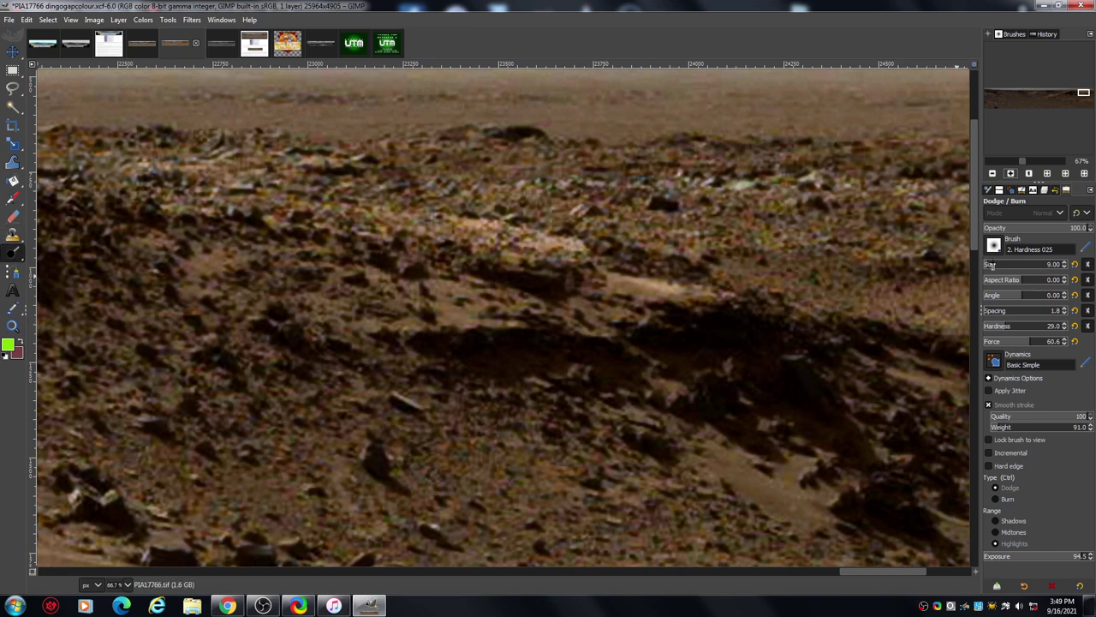
{"action": "left_click", "coordinate": [989, 264]}
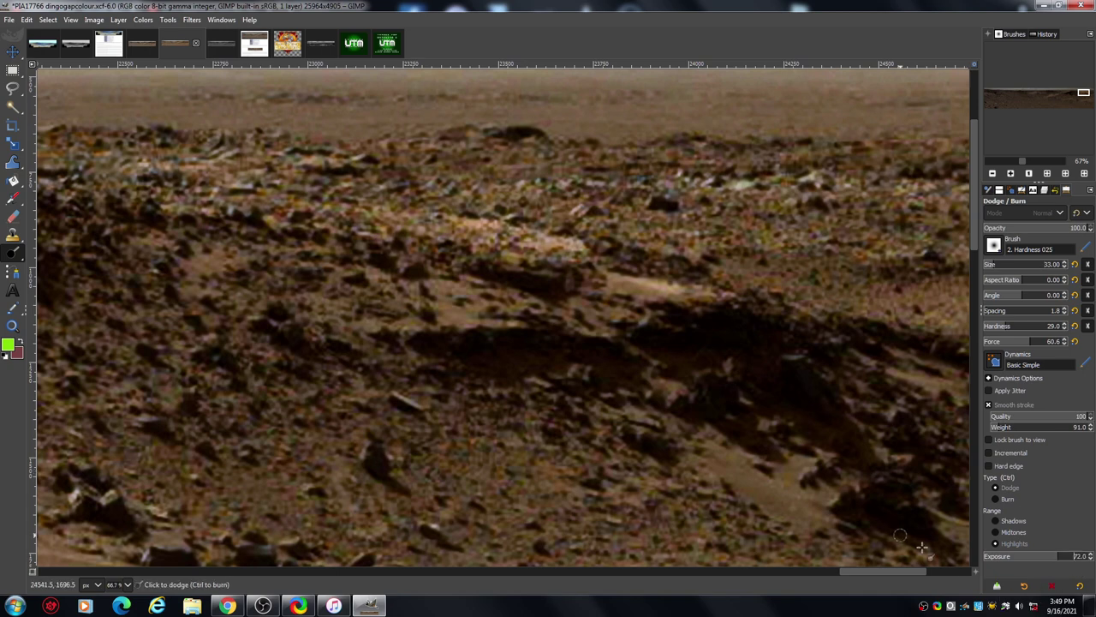
{"action": "left_click_drag", "start_coordinate": [643, 312], "coordinate": [670, 323]}
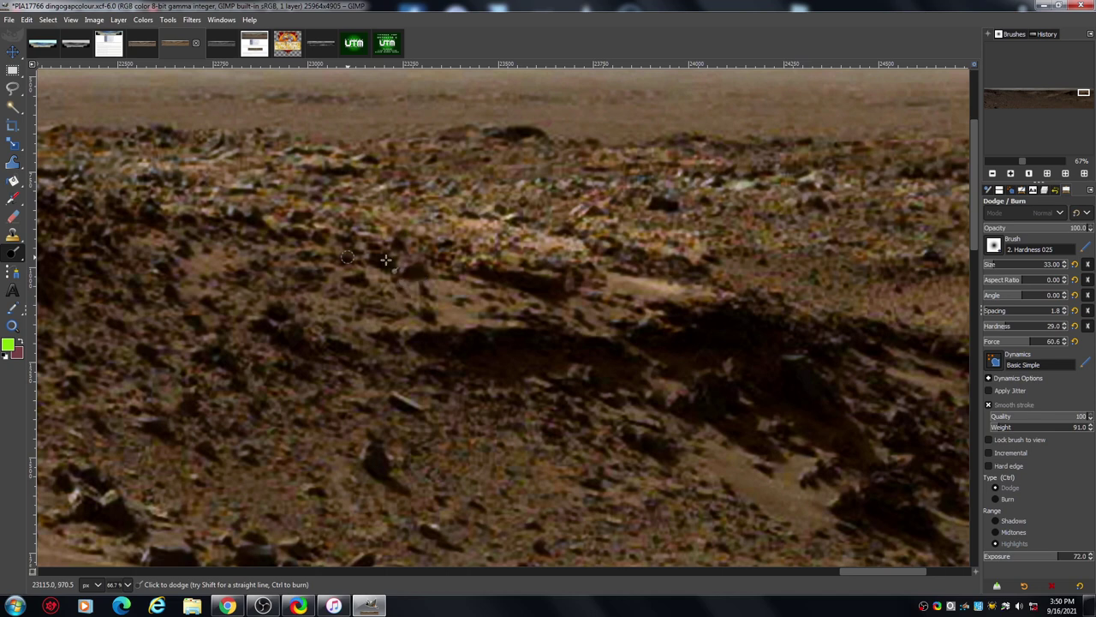
Dodge the ground down-right of the ridge, then zoom out to 50% and pan left to the striped rock.
{"action": "mouse_move", "coordinate": [387, 260]}
{"action": "left_mouse_down"}
{"action": "mouse_move", "coordinate": [373, 287]}
{"action": "mouse_move", "coordinate": [408, 286]}
{"action": "mouse_move", "coordinate": [434, 314]}
{"action": "left_mouse_up"}
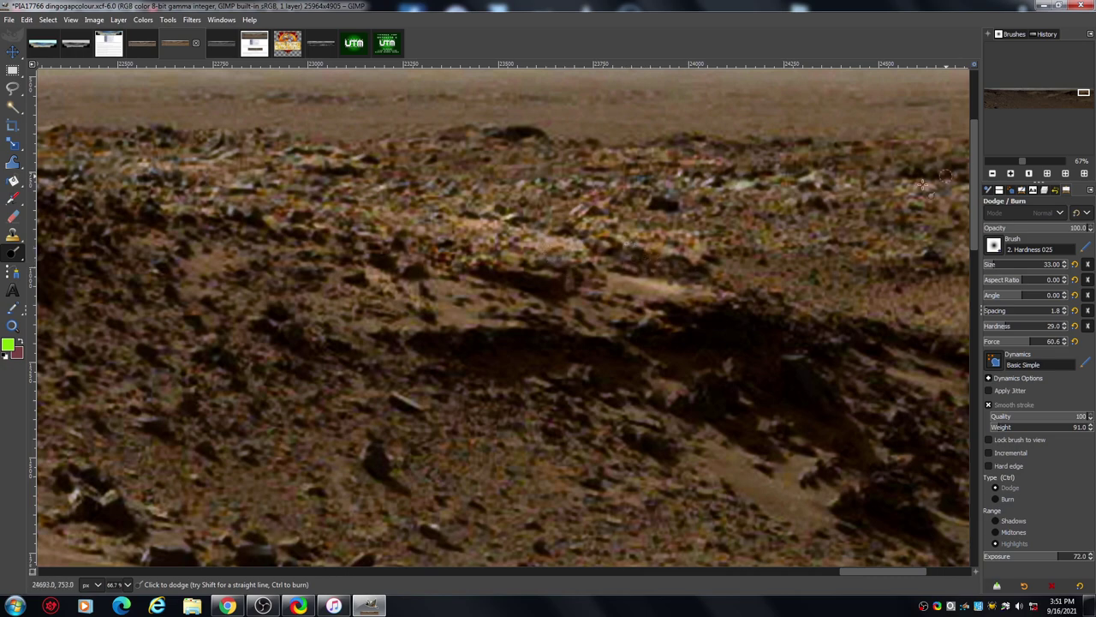
{"action": "scroll", "coordinate": [523, 282], "scroll_direction": "down", "scroll_amount": 1}
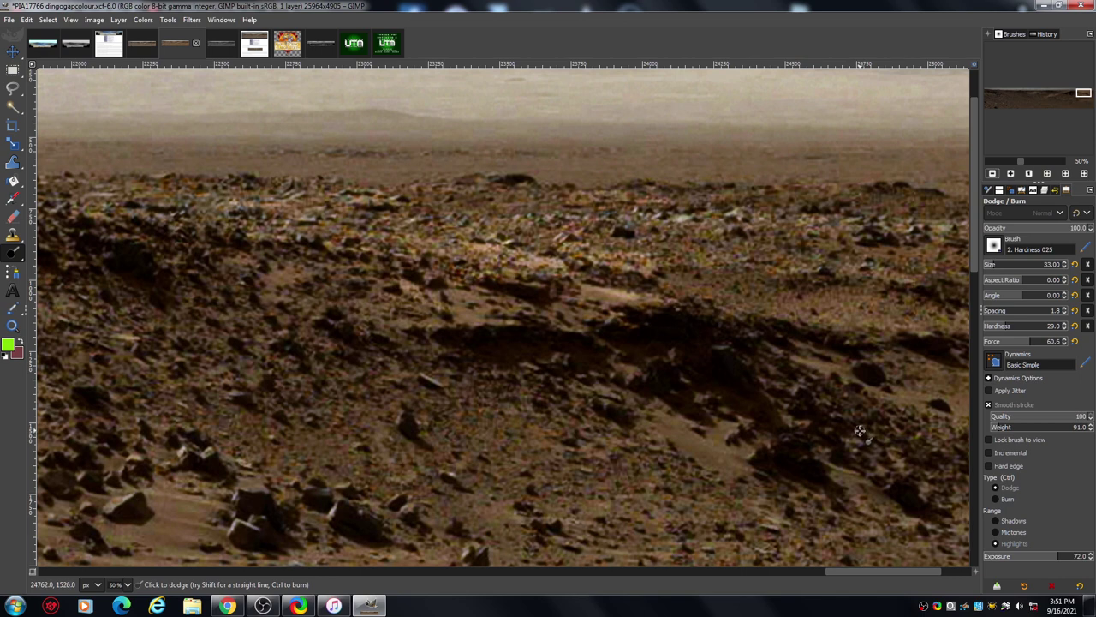
{"action": "left_click_drag", "start_coordinate": [846, 571], "coordinate": [818, 586]}
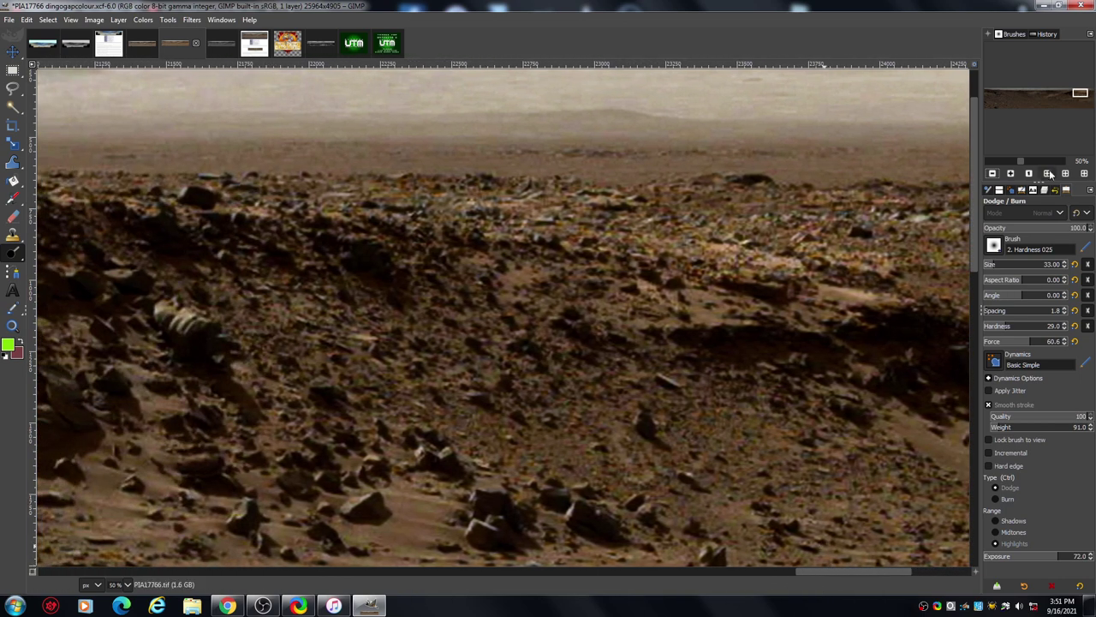
At 100%, dodge three small ground patches on the slope, then zoom out to 66.7%.
{"action": "left_click", "coordinate": [1011, 174]}
{"action": "left_click", "coordinate": [1011, 174]}
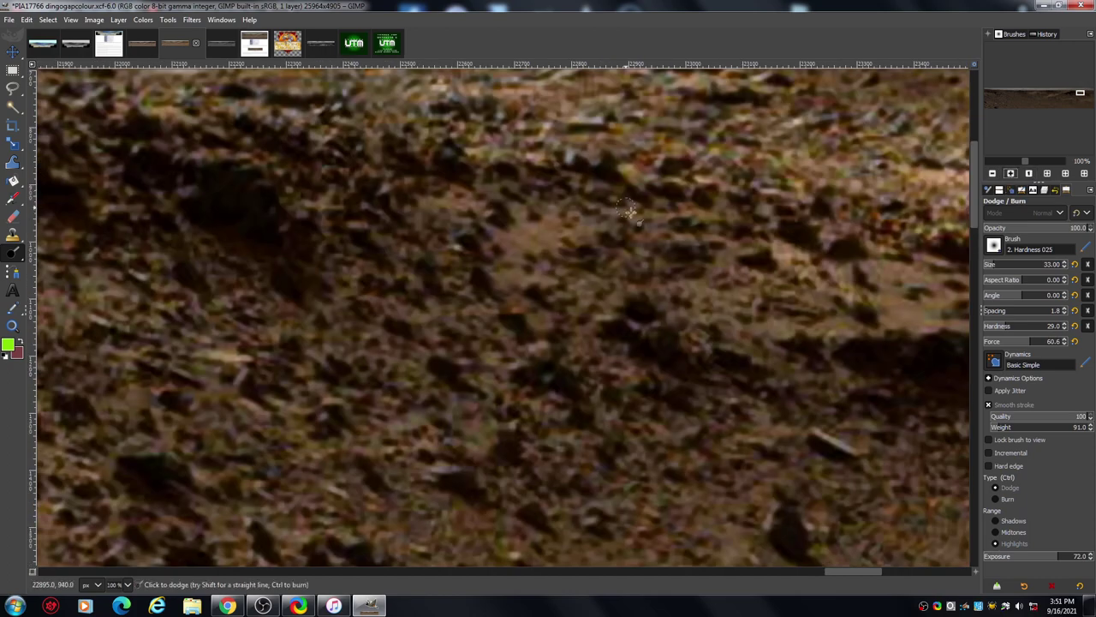
{"action": "mouse_move", "coordinate": [501, 170]}
{"action": "left_mouse_down"}
{"action": "mouse_move", "coordinate": [488, 169]}
{"action": "mouse_move", "coordinate": [510, 162]}
{"action": "mouse_move", "coordinate": [526, 180]}
{"action": "mouse_move", "coordinate": [561, 180]}
{"action": "mouse_move", "coordinate": [528, 175]}
{"action": "left_mouse_up"}
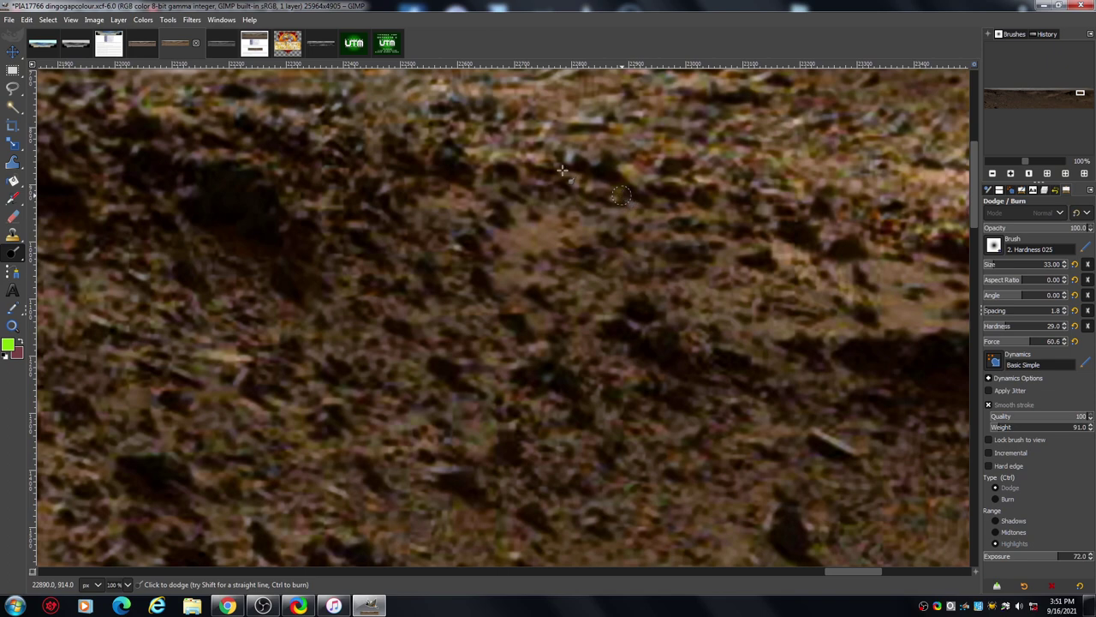
{"action": "mouse_move", "coordinate": [600, 188]}
{"action": "left_mouse_down"}
{"action": "mouse_move", "coordinate": [533, 182]}
{"action": "mouse_move", "coordinate": [507, 155]}
{"action": "mouse_move", "coordinate": [484, 170]}
{"action": "mouse_move", "coordinate": [434, 133]}
{"action": "mouse_move", "coordinate": [408, 151]}
{"action": "mouse_move", "coordinate": [388, 114]}
{"action": "mouse_move", "coordinate": [339, 135]}
{"action": "mouse_move", "coordinate": [389, 139]}
{"action": "mouse_move", "coordinate": [374, 147]}
{"action": "mouse_move", "coordinate": [386, 156]}
{"action": "mouse_move", "coordinate": [381, 175]}
{"action": "mouse_move", "coordinate": [358, 185]}
{"action": "mouse_move", "coordinate": [349, 168]}
{"action": "mouse_move", "coordinate": [324, 166]}
{"action": "mouse_move", "coordinate": [377, 174]}
{"action": "mouse_move", "coordinate": [366, 161]}
{"action": "mouse_move", "coordinate": [324, 170]}
{"action": "mouse_move", "coordinate": [385, 177]}
{"action": "mouse_move", "coordinate": [346, 180]}
{"action": "mouse_move", "coordinate": [320, 207]}
{"action": "mouse_move", "coordinate": [379, 202]}
{"action": "mouse_move", "coordinate": [403, 223]}
{"action": "mouse_move", "coordinate": [370, 205]}
{"action": "mouse_move", "coordinate": [401, 230]}
{"action": "mouse_move", "coordinate": [362, 203]}
{"action": "mouse_move", "coordinate": [402, 234]}
{"action": "mouse_move", "coordinate": [327, 229]}
{"action": "mouse_move", "coordinate": [342, 247]}
{"action": "mouse_move", "coordinate": [379, 246]}
{"action": "left_mouse_up"}
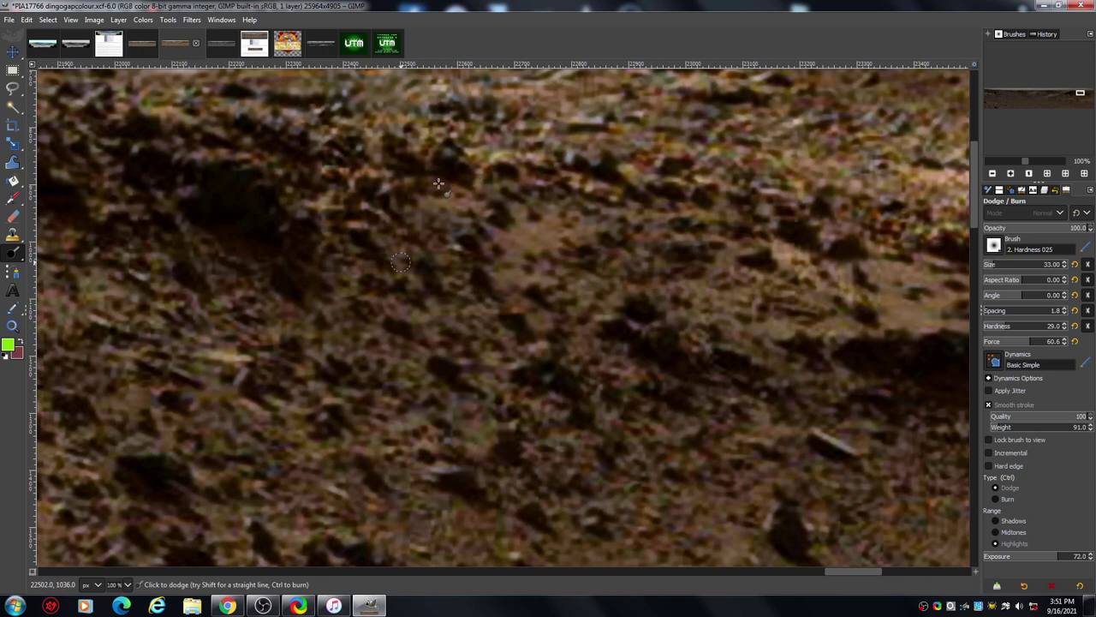
{"action": "mouse_move", "coordinate": [431, 182]}
{"action": "left_mouse_down"}
{"action": "mouse_move", "coordinate": [460, 180]}
{"action": "mouse_move", "coordinate": [411, 178]}
{"action": "mouse_move", "coordinate": [462, 184]}
{"action": "mouse_move", "coordinate": [396, 176]}
{"action": "mouse_move", "coordinate": [423, 172]}
{"action": "mouse_move", "coordinate": [414, 160]}
{"action": "mouse_move", "coordinate": [432, 144]}
{"action": "mouse_move", "coordinate": [449, 173]}
{"action": "left_mouse_up"}
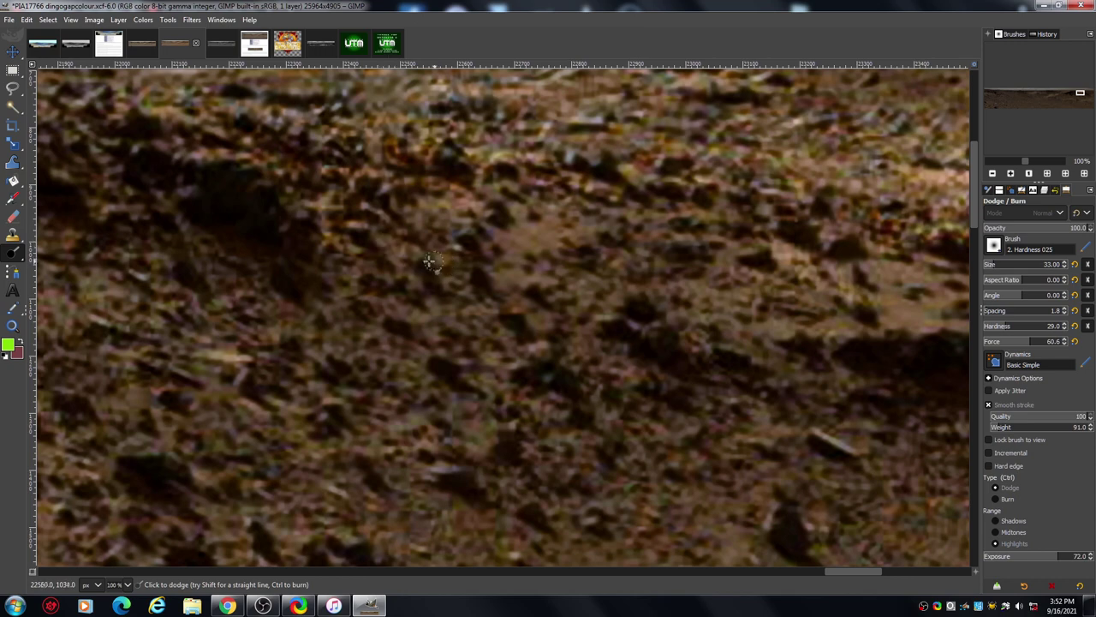
{"action": "left_click", "coordinate": [993, 173]}
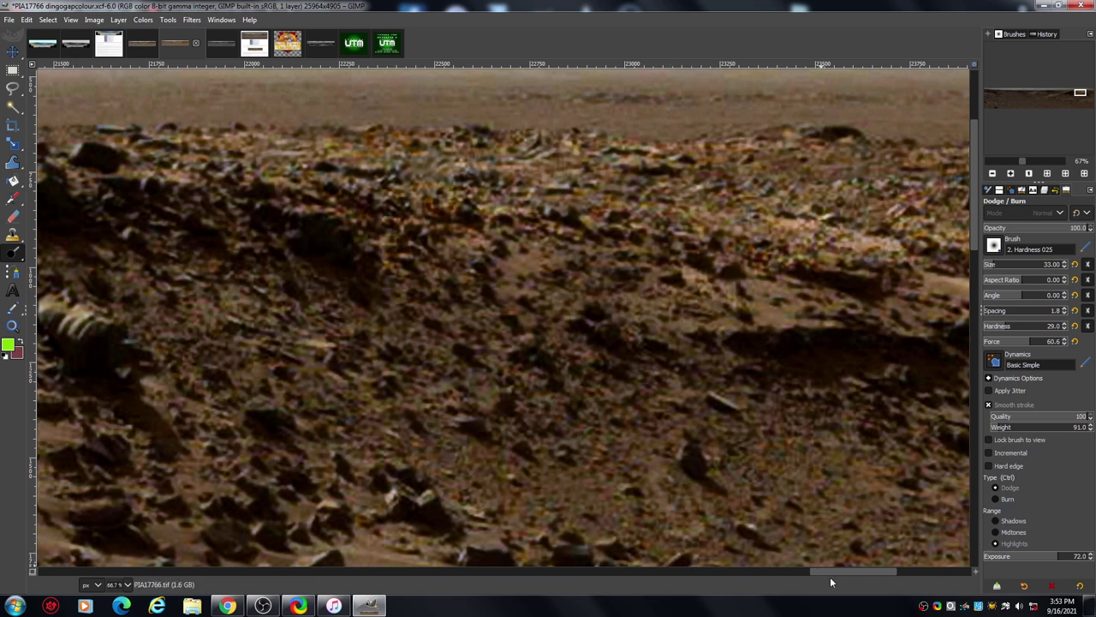
Zoom to 100% on the striped rock and dodge-brighten the ground just above it.
{"action": "left_click_drag", "start_coordinate": [832, 571], "coordinate": [791, 572]}
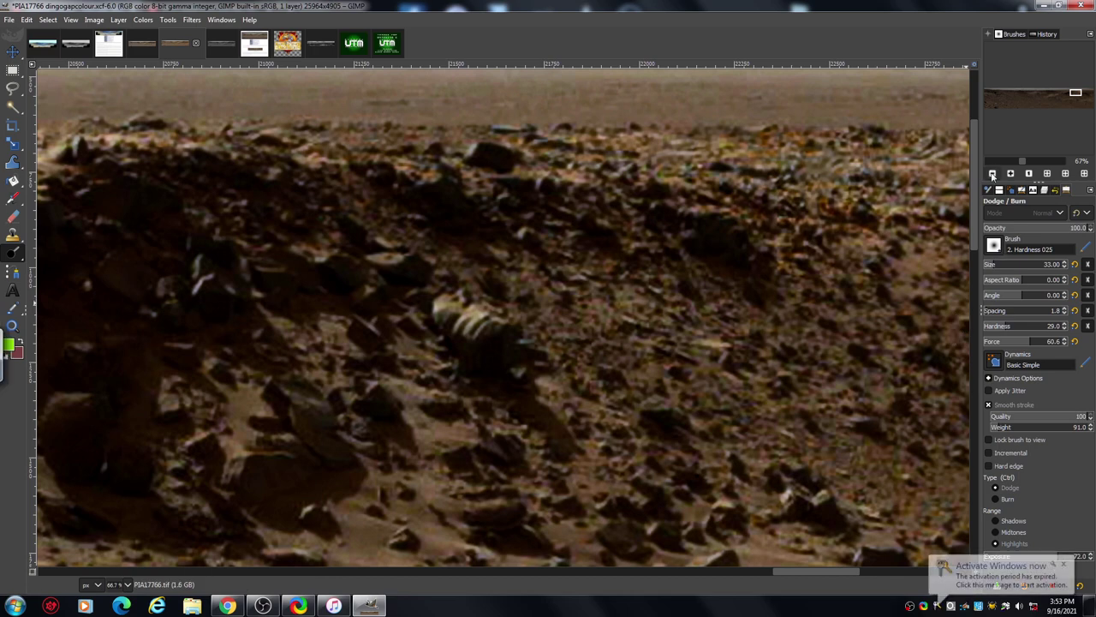
{"action": "left_click", "coordinate": [993, 173]}
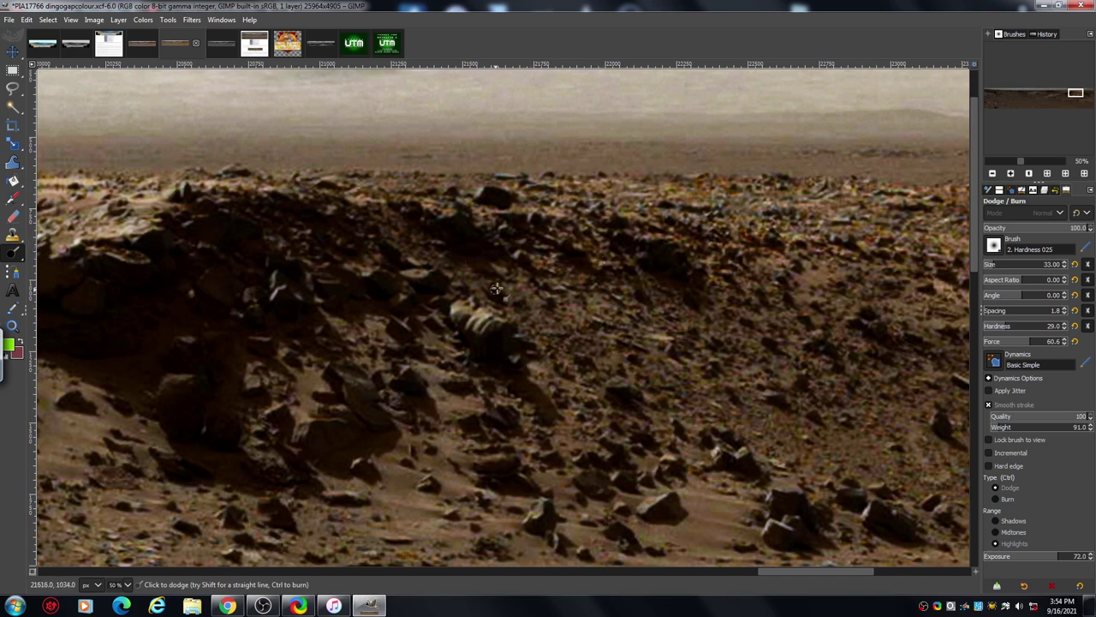
{"action": "left_click", "coordinate": [1011, 174]}
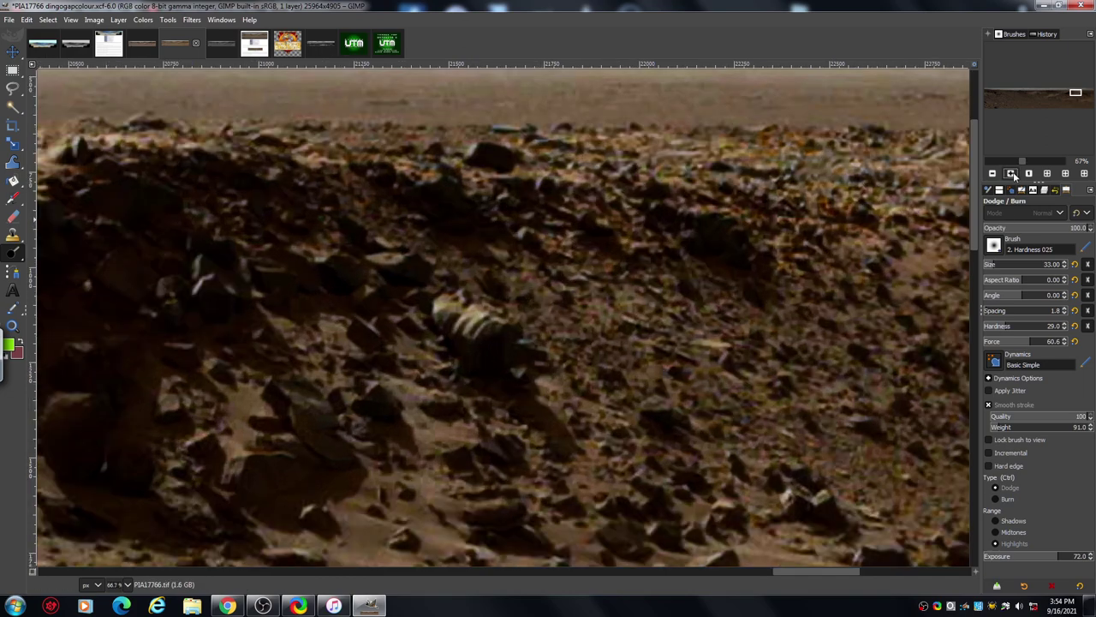
{"action": "left_click", "coordinate": [1011, 174]}
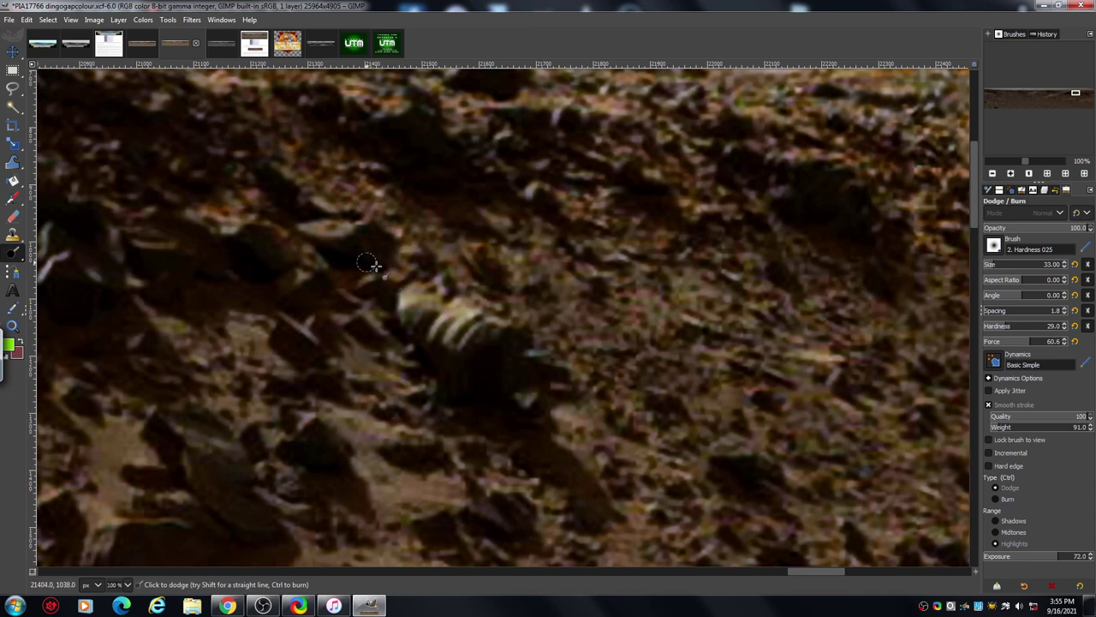
{"action": "mouse_move", "coordinate": [486, 248]}
{"action": "left_mouse_down"}
{"action": "mouse_move", "coordinate": [513, 286]}
{"action": "mouse_move", "coordinate": [544, 284]}
{"action": "mouse_move", "coordinate": [526, 303]}
{"action": "mouse_move", "coordinate": [473, 289]}
{"action": "left_mouse_up"}
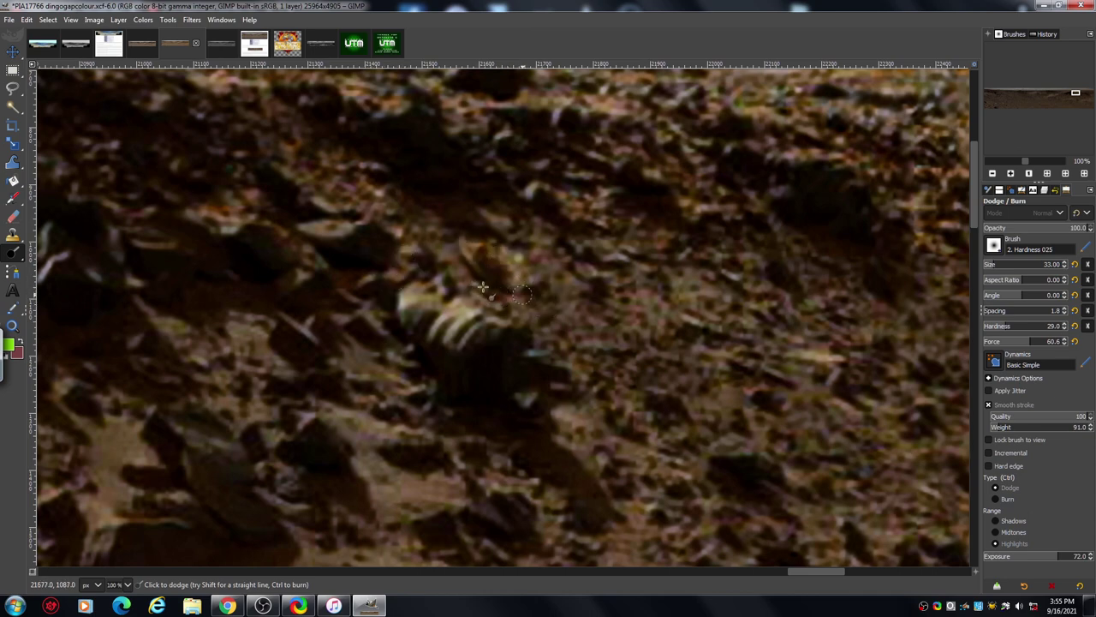
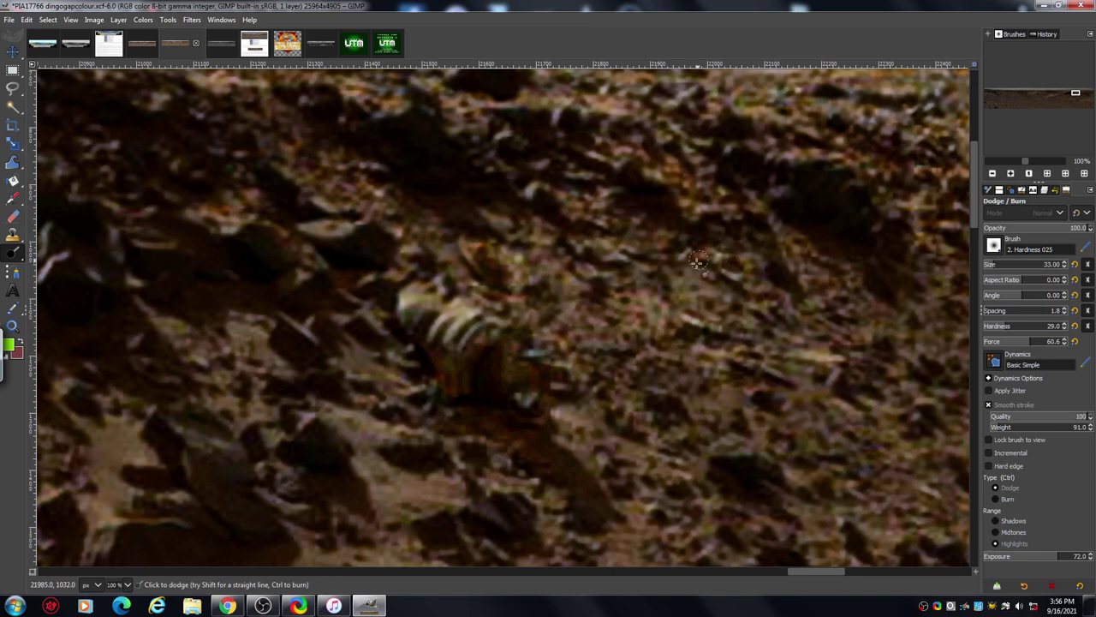
Return to a full-size view of the rocks and dodge a streak across them.
{"action": "left_click", "coordinate": [993, 174]}
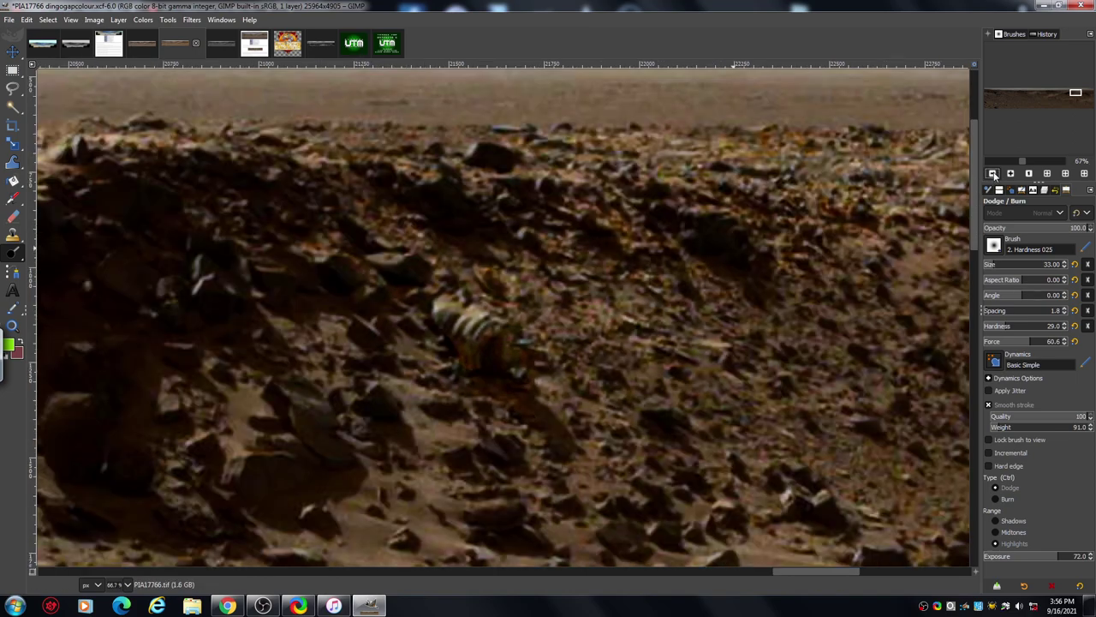
{"action": "left_click", "coordinate": [993, 174]}
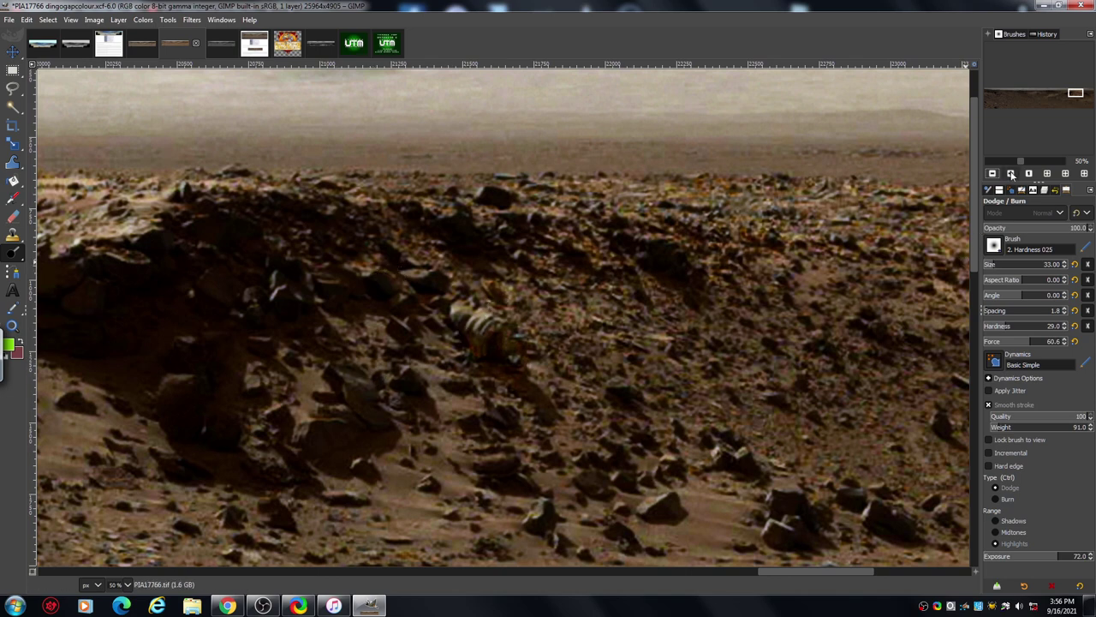
{"action": "left_click", "coordinate": [1010, 174]}
{"action": "left_click", "coordinate": [1011, 174]}
{"action": "left_click_drag", "start_coordinate": [824, 570], "coordinate": [791, 572]}
{"action": "left_click_drag", "start_coordinate": [976, 203], "coordinate": [976, 231]}
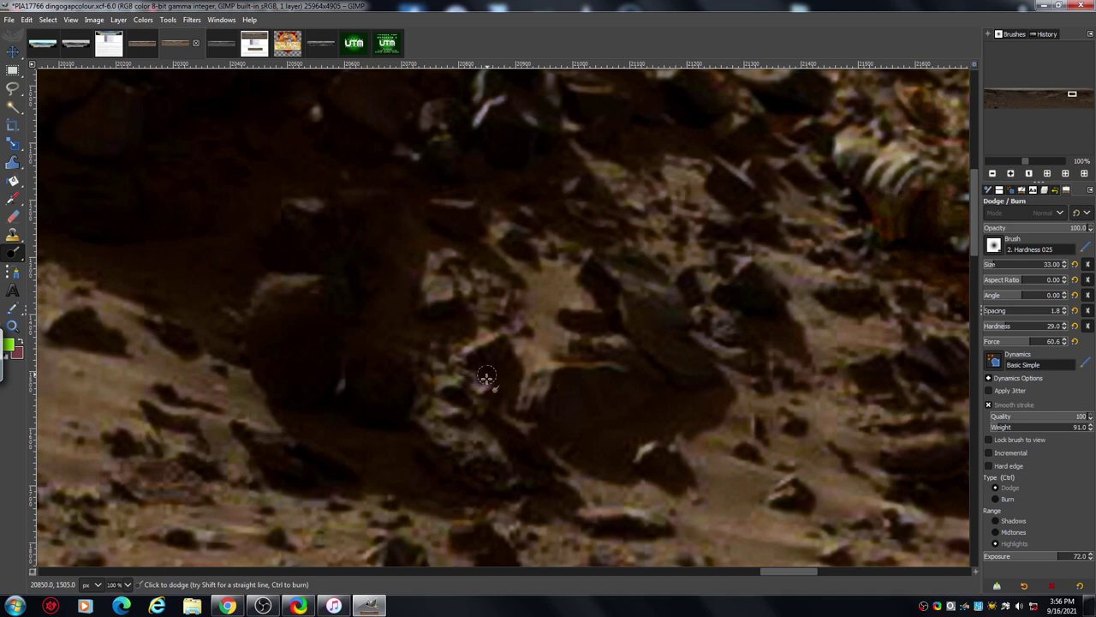
{"action": "mouse_move", "coordinate": [486, 377]}
{"action": "left_mouse_down"}
{"action": "mouse_move", "coordinate": [446, 373]}
{"action": "mouse_move", "coordinate": [481, 337]}
{"action": "mouse_move", "coordinate": [515, 329]}
{"action": "mouse_move", "coordinate": [519, 309]}
{"action": "mouse_move", "coordinate": [487, 317]}
{"action": "mouse_move", "coordinate": [486, 277]}
{"action": "mouse_move", "coordinate": [440, 278]}
{"action": "mouse_move", "coordinate": [429, 249]}
{"action": "mouse_move", "coordinate": [447, 224]}
{"action": "mouse_move", "coordinate": [471, 260]}
{"action": "mouse_move", "coordinate": [448, 256]}
{"action": "mouse_move", "coordinate": [533, 329]}
{"action": "mouse_move", "coordinate": [535, 400]}
{"action": "left_mouse_up"}
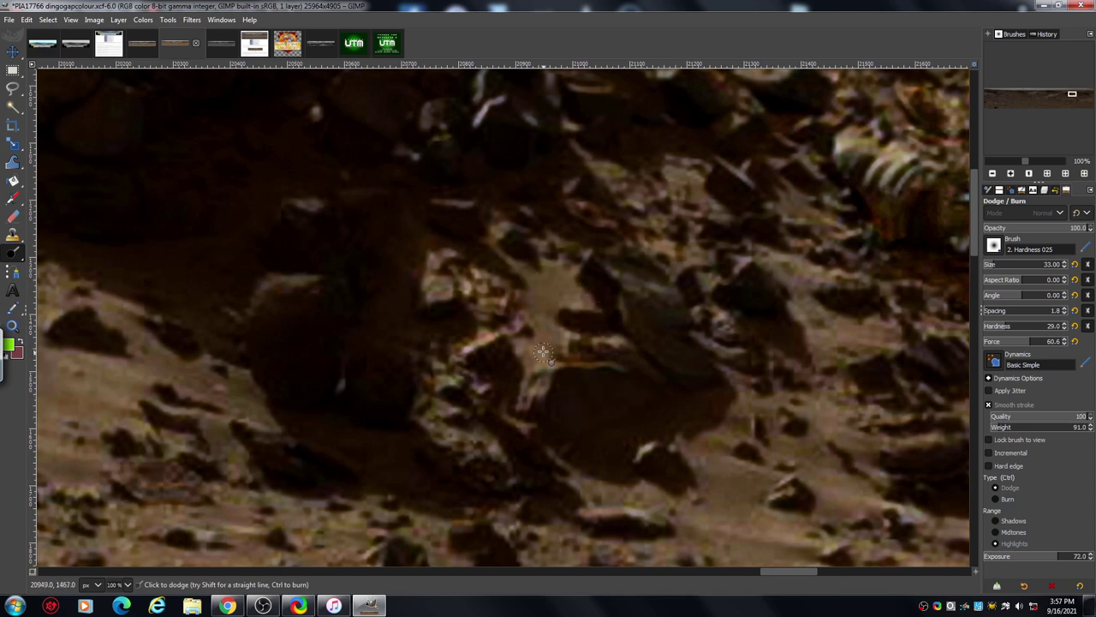
Brighten the sandy patch, its neighbouring rocks, and two streaks of lower-left rocks.
{"action": "mouse_move", "coordinate": [538, 264]}
{"action": "left_mouse_down"}
{"action": "mouse_move", "coordinate": [501, 248]}
{"action": "mouse_move", "coordinate": [520, 269]}
{"action": "mouse_move", "coordinate": [551, 263]}
{"action": "mouse_move", "coordinate": [587, 307]}
{"action": "mouse_move", "coordinate": [531, 301]}
{"action": "mouse_move", "coordinate": [557, 328]}
{"action": "mouse_move", "coordinate": [522, 326]}
{"action": "mouse_move", "coordinate": [557, 335]}
{"action": "mouse_move", "coordinate": [598, 295]}
{"action": "left_mouse_up"}
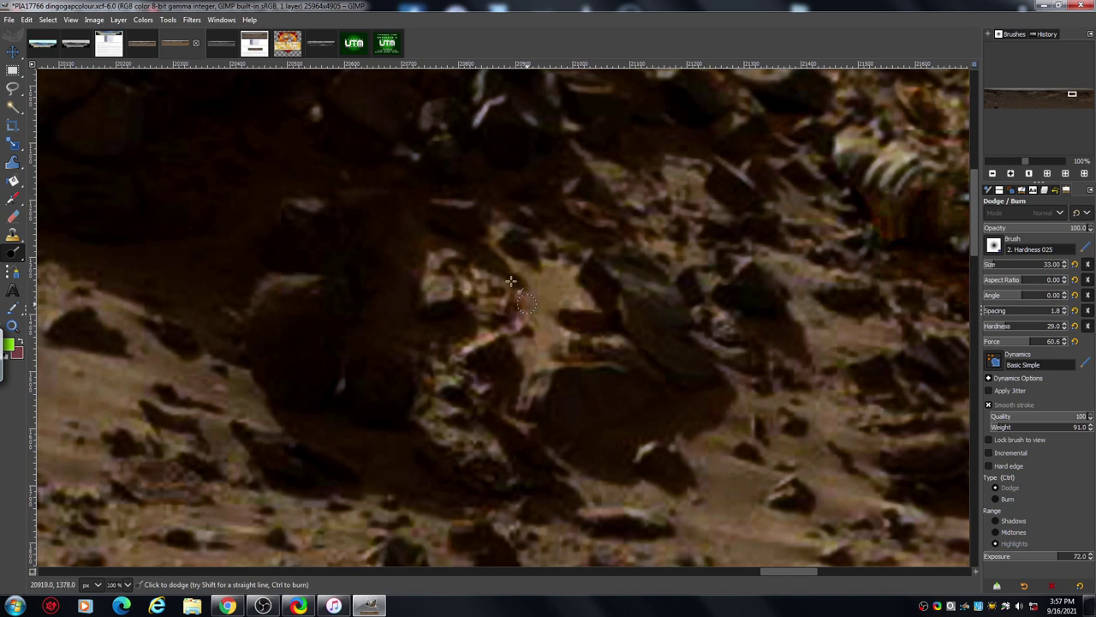
{"action": "left_click_drag", "start_coordinate": [510, 280], "coordinate": [514, 321]}
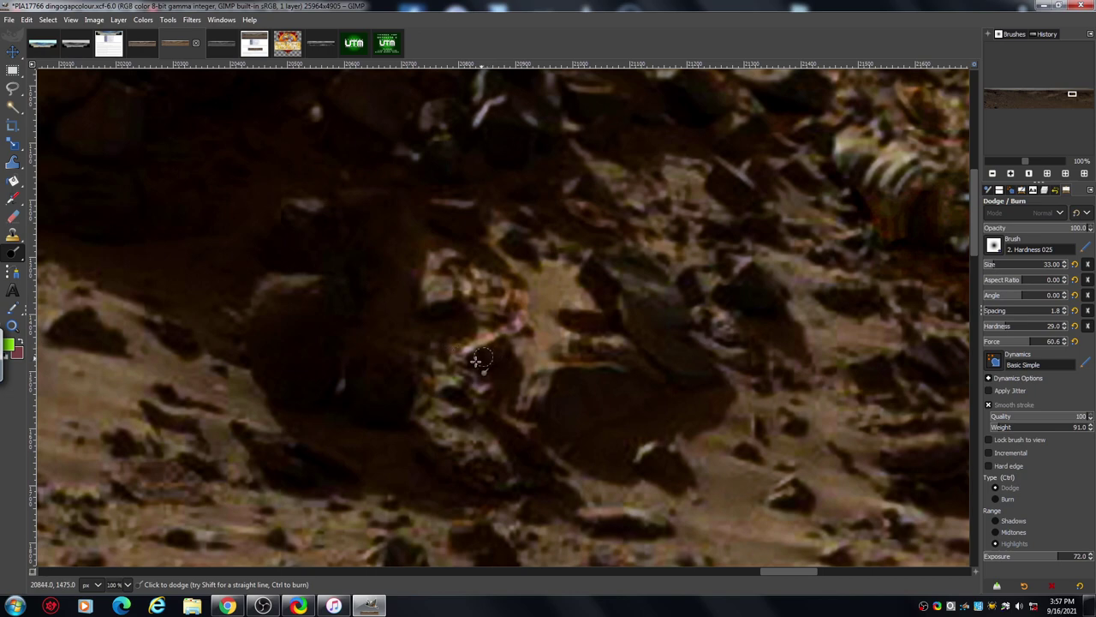
{"action": "mouse_move", "coordinate": [503, 348]}
{"action": "left_mouse_down"}
{"action": "mouse_move", "coordinate": [473, 360]}
{"action": "mouse_move", "coordinate": [494, 351]}
{"action": "mouse_move", "coordinate": [487, 363]}
{"action": "mouse_move", "coordinate": [510, 387]}
{"action": "left_mouse_up"}
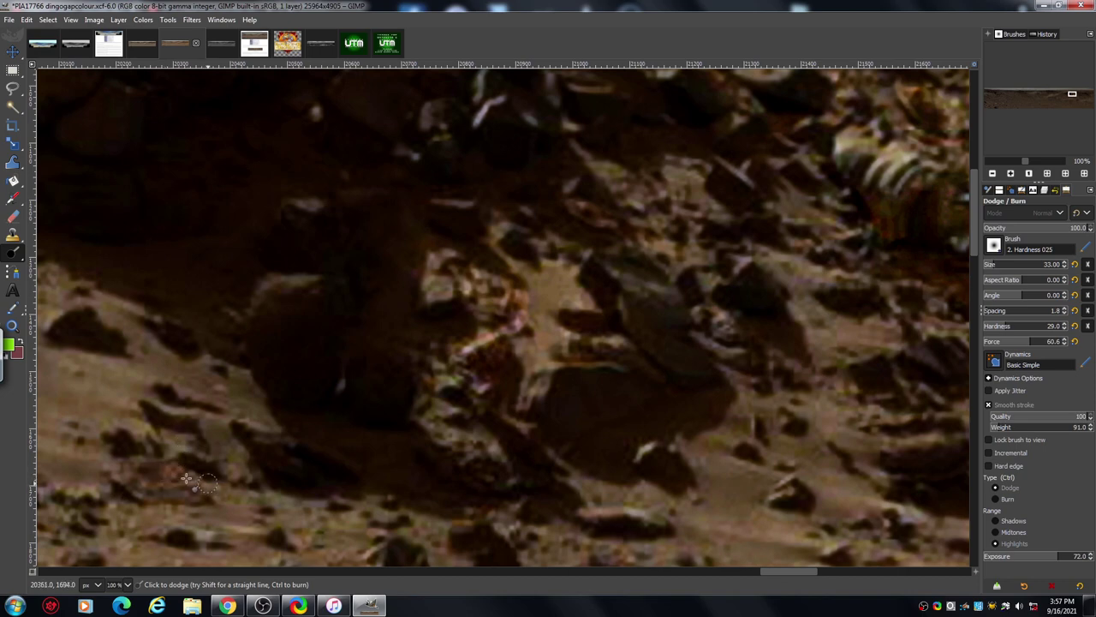
{"action": "left_click_drag", "start_coordinate": [159, 471], "coordinate": [227, 490]}
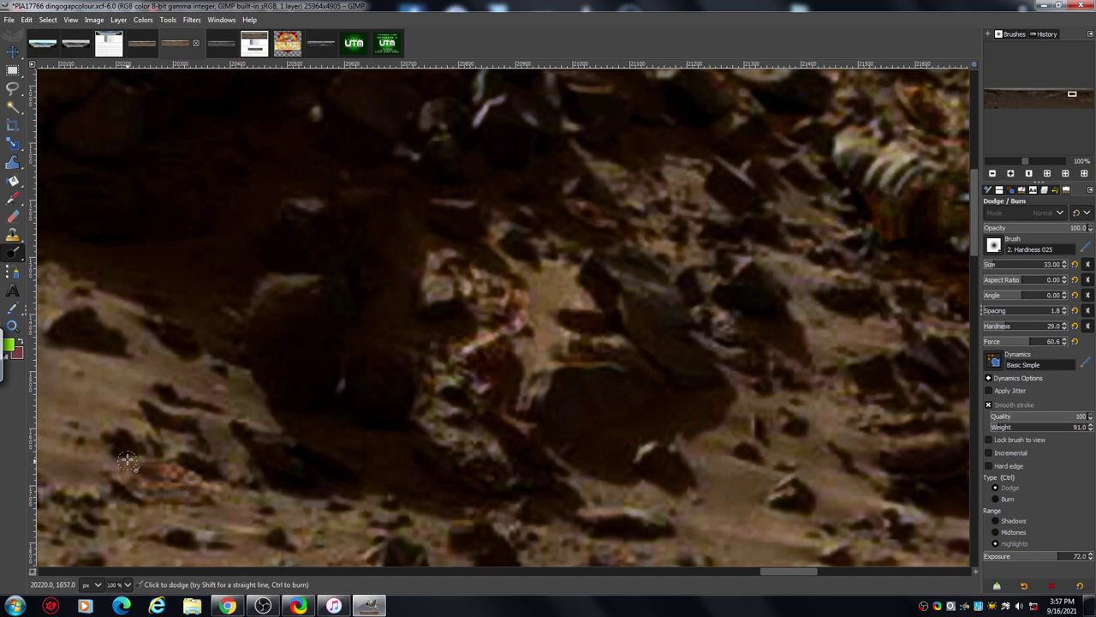
{"action": "mouse_move", "coordinate": [126, 460]}
{"action": "left_mouse_down"}
{"action": "mouse_move", "coordinate": [167, 496]}
{"action": "mouse_move", "coordinate": [221, 487]}
{"action": "left_mouse_up"}
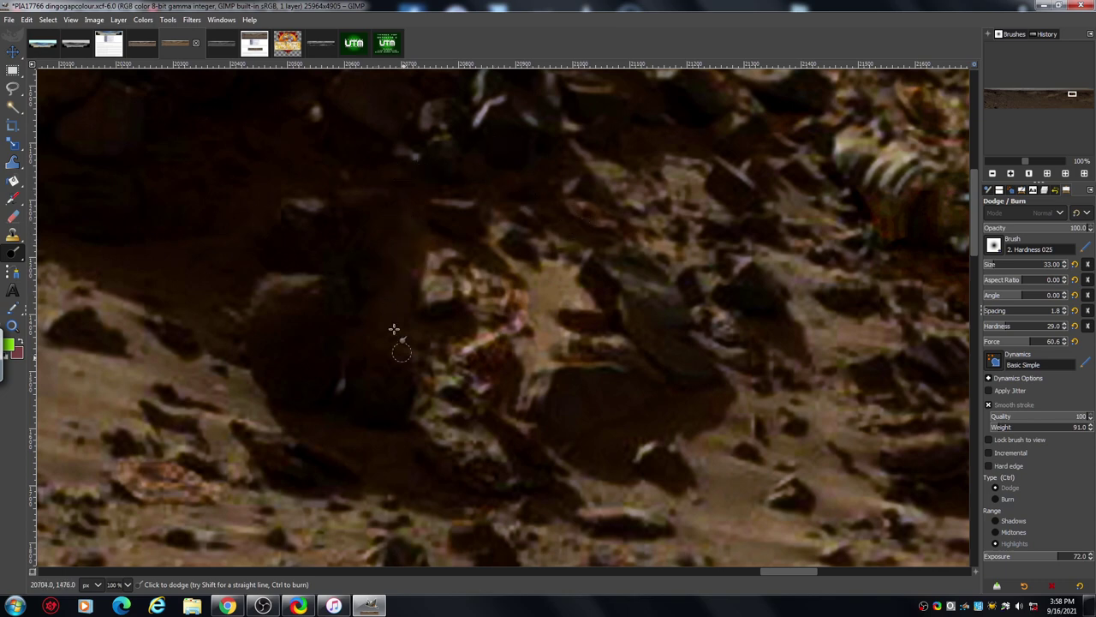
Switch to Burn on Midtones and darken the central tan rocks with two strokes.
{"action": "left_click", "coordinate": [995, 500]}
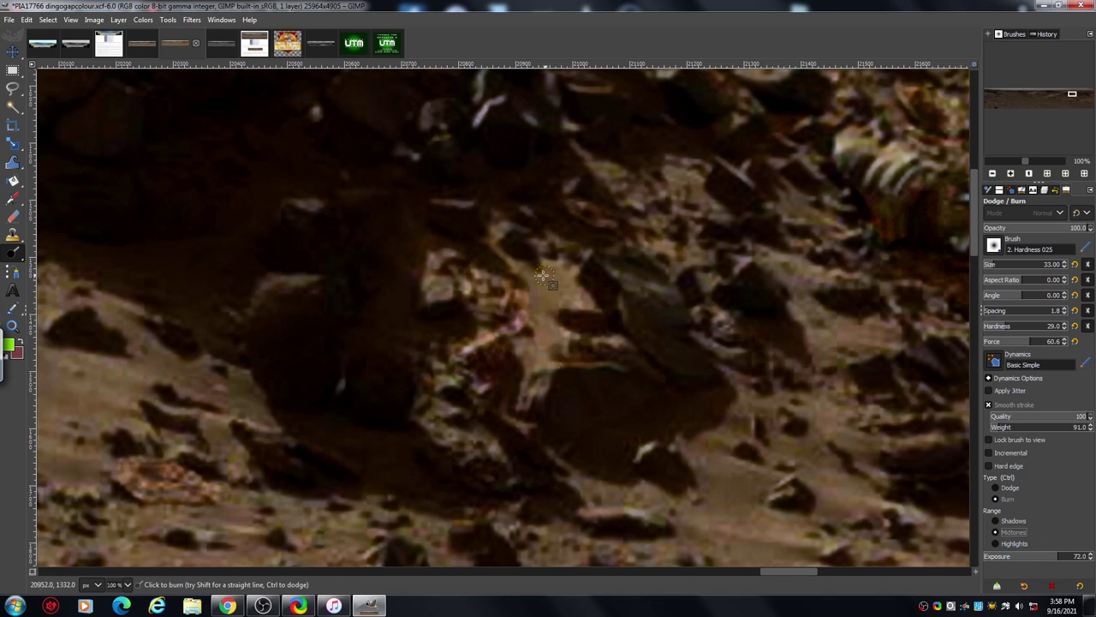
{"action": "mouse_move", "coordinate": [541, 279]}
{"action": "left_mouse_down"}
{"action": "mouse_move", "coordinate": [575, 274]}
{"action": "mouse_move", "coordinate": [587, 299]}
{"action": "mouse_move", "coordinate": [545, 299]}
{"action": "mouse_move", "coordinate": [553, 316]}
{"action": "mouse_move", "coordinate": [538, 313]}
{"action": "mouse_move", "coordinate": [539, 334]}
{"action": "mouse_move", "coordinate": [568, 348]}
{"action": "mouse_move", "coordinate": [533, 344]}
{"action": "mouse_move", "coordinate": [519, 356]}
{"action": "mouse_move", "coordinate": [539, 356]}
{"action": "mouse_move", "coordinate": [547, 378]}
{"action": "mouse_move", "coordinate": [530, 380]}
{"action": "mouse_move", "coordinate": [534, 393]}
{"action": "mouse_move", "coordinate": [553, 386]}
{"action": "mouse_move", "coordinate": [528, 333]}
{"action": "mouse_move", "coordinate": [516, 343]}
{"action": "mouse_move", "coordinate": [531, 369]}
{"action": "mouse_move", "coordinate": [572, 342]}
{"action": "mouse_move", "coordinate": [553, 316]}
{"action": "mouse_move", "coordinate": [533, 315]}
{"action": "mouse_move", "coordinate": [545, 291]}
{"action": "mouse_move", "coordinate": [527, 289]}
{"action": "mouse_move", "coordinate": [496, 248]}
{"action": "mouse_move", "coordinate": [565, 302]}
{"action": "mouse_move", "coordinate": [598, 322]}
{"action": "left_mouse_up"}
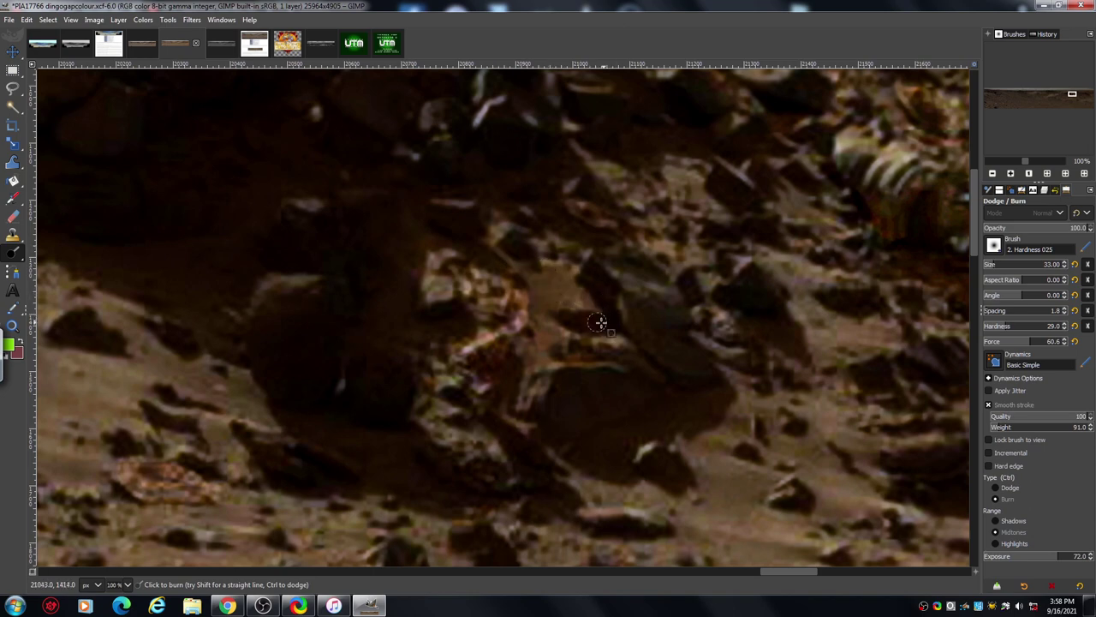
{"action": "mouse_move", "coordinate": [506, 250]}
{"action": "left_mouse_down"}
{"action": "mouse_move", "coordinate": [529, 296]}
{"action": "mouse_move", "coordinate": [523, 261]}
{"action": "mouse_move", "coordinate": [543, 305]}
{"action": "mouse_move", "coordinate": [554, 288]}
{"action": "mouse_move", "coordinate": [565, 309]}
{"action": "mouse_move", "coordinate": [595, 296]}
{"action": "mouse_move", "coordinate": [583, 313]}
{"action": "mouse_move", "coordinate": [558, 302]}
{"action": "mouse_move", "coordinate": [544, 266]}
{"action": "mouse_move", "coordinate": [580, 268]}
{"action": "mouse_move", "coordinate": [559, 267]}
{"action": "mouse_move", "coordinate": [586, 308]}
{"action": "mouse_move", "coordinate": [532, 335]}
{"action": "mouse_move", "coordinate": [552, 342]}
{"action": "mouse_move", "coordinate": [564, 330]}
{"action": "mouse_move", "coordinate": [571, 357]}
{"action": "mouse_move", "coordinate": [524, 356]}
{"action": "mouse_move", "coordinate": [549, 369]}
{"action": "mouse_move", "coordinate": [600, 363]}
{"action": "mouse_move", "coordinate": [609, 345]}
{"action": "mouse_move", "coordinate": [630, 345]}
{"action": "mouse_move", "coordinate": [650, 366]}
{"action": "mouse_move", "coordinate": [651, 405]}
{"action": "mouse_move", "coordinate": [630, 388]}
{"action": "mouse_move", "coordinate": [679, 387]}
{"action": "left_mouse_up"}
Set the tool back to Dodge, limited to the Highlights range.
{"action": "left_click", "coordinate": [995, 487]}
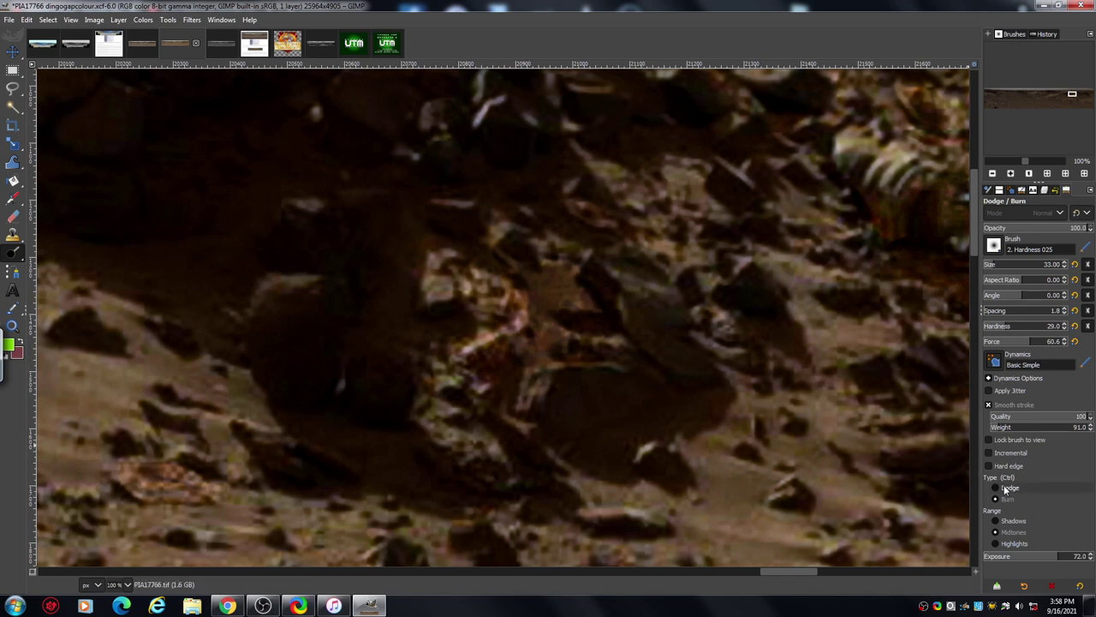
{"action": "left_click", "coordinate": [996, 498]}
{"action": "left_click", "coordinate": [996, 486]}
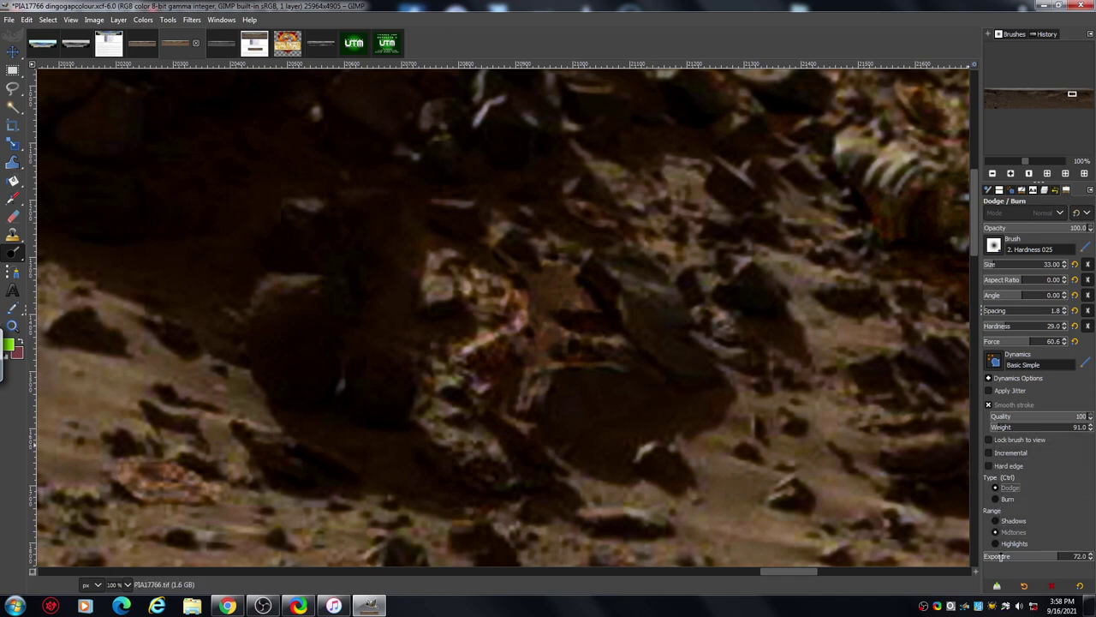
{"action": "left_click", "coordinate": [997, 543]}
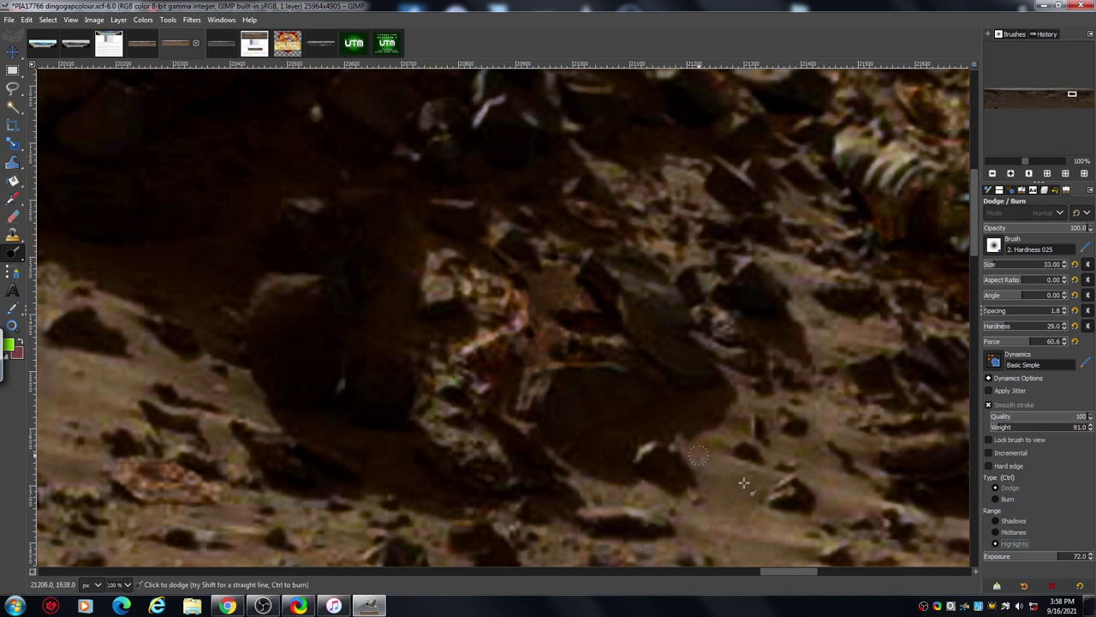
Brighten the central rocks toward warmer orange and lighten a band across the dark rock.
{"action": "mouse_move", "coordinate": [595, 332]}
{"action": "left_mouse_down"}
{"action": "mouse_move", "coordinate": [565, 351]}
{"action": "mouse_move", "coordinate": [561, 323]}
{"action": "mouse_move", "coordinate": [535, 324]}
{"action": "mouse_move", "coordinate": [534, 293]}
{"action": "mouse_move", "coordinate": [540, 322]}
{"action": "mouse_move", "coordinate": [565, 319]}
{"action": "mouse_move", "coordinate": [540, 297]}
{"action": "mouse_move", "coordinate": [562, 307]}
{"action": "mouse_move", "coordinate": [599, 292]}
{"action": "left_mouse_up"}
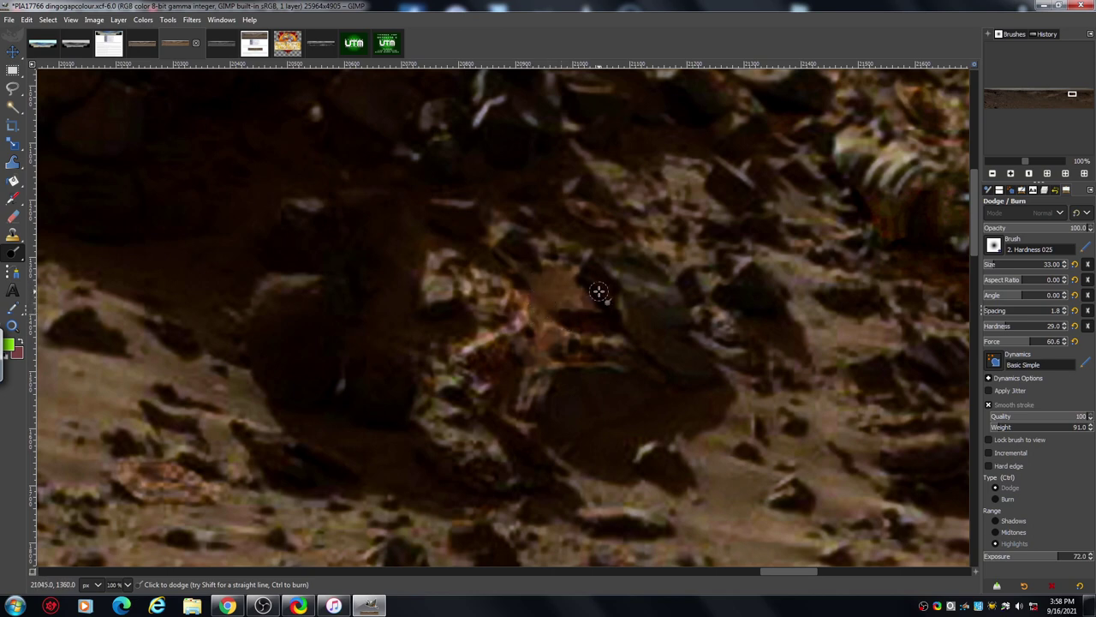
{"action": "left_click_drag", "start_coordinate": [502, 252], "coordinate": [527, 280]}
{"action": "mouse_move", "coordinate": [485, 255]}
{"action": "left_mouse_down"}
{"action": "mouse_move", "coordinate": [522, 275]}
{"action": "mouse_move", "coordinate": [503, 267]}
{"action": "mouse_move", "coordinate": [511, 260]}
{"action": "mouse_move", "coordinate": [545, 289]}
{"action": "mouse_move", "coordinate": [559, 280]}
{"action": "mouse_move", "coordinate": [614, 316]}
{"action": "mouse_move", "coordinate": [615, 328]}
{"action": "mouse_move", "coordinate": [570, 319]}
{"action": "mouse_move", "coordinate": [602, 328]}
{"action": "mouse_move", "coordinate": [524, 358]}
{"action": "mouse_move", "coordinate": [518, 344]}
{"action": "mouse_move", "coordinate": [511, 384]}
{"action": "left_mouse_up"}
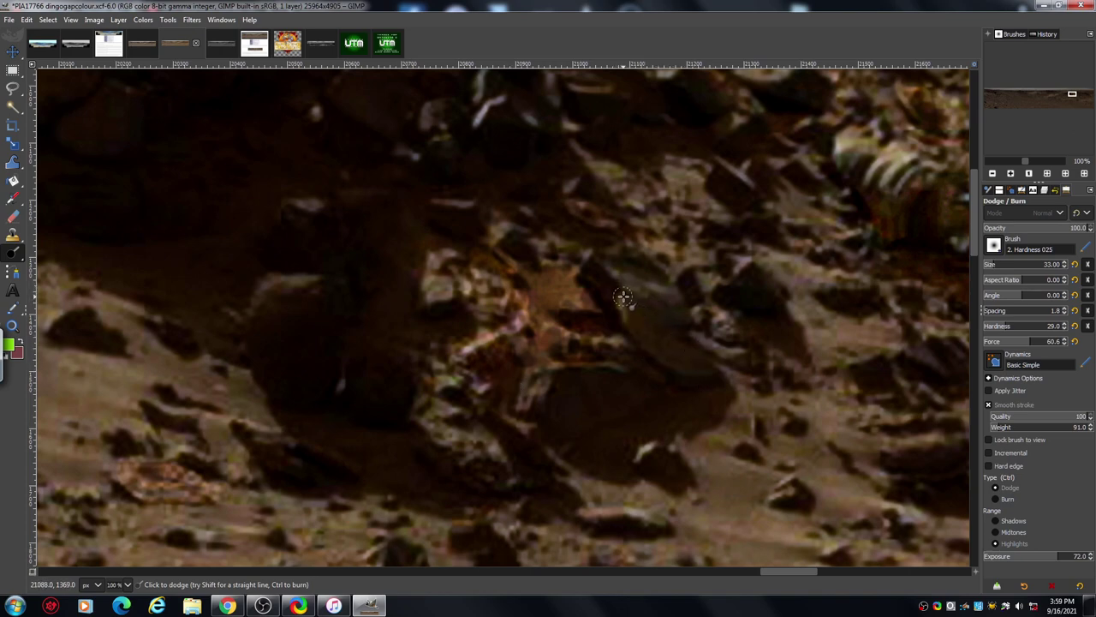
{"action": "mouse_move", "coordinate": [623, 296]}
{"action": "left_mouse_down"}
{"action": "mouse_move", "coordinate": [642, 335]}
{"action": "mouse_move", "coordinate": [729, 360]}
{"action": "mouse_move", "coordinate": [663, 325]}
{"action": "mouse_move", "coordinate": [751, 318]}
{"action": "mouse_move", "coordinate": [734, 326]}
{"action": "mouse_move", "coordinate": [766, 350]}
{"action": "mouse_move", "coordinate": [741, 313]}
{"action": "mouse_move", "coordinate": [765, 363]}
{"action": "mouse_move", "coordinate": [781, 347]}
{"action": "mouse_move", "coordinate": [744, 268]}
{"action": "left_mouse_up"}
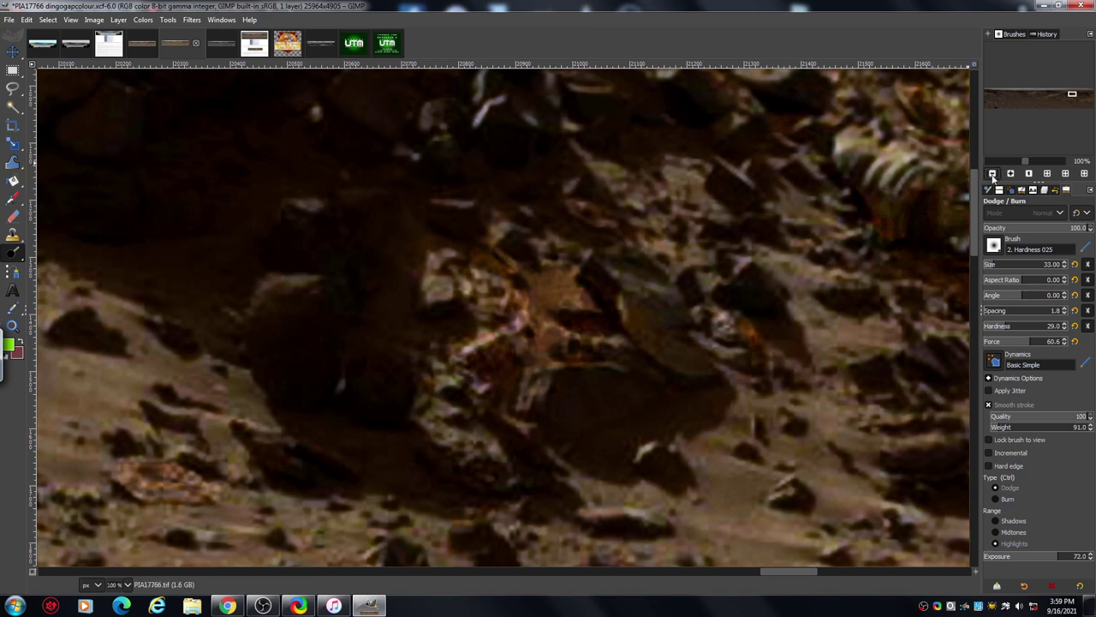
At 67% zoom, dodge the rock beneath the striped object, then return to 33%.
{"action": "left_click", "coordinate": [992, 174]}
{"action": "left_click", "coordinate": [993, 173]}
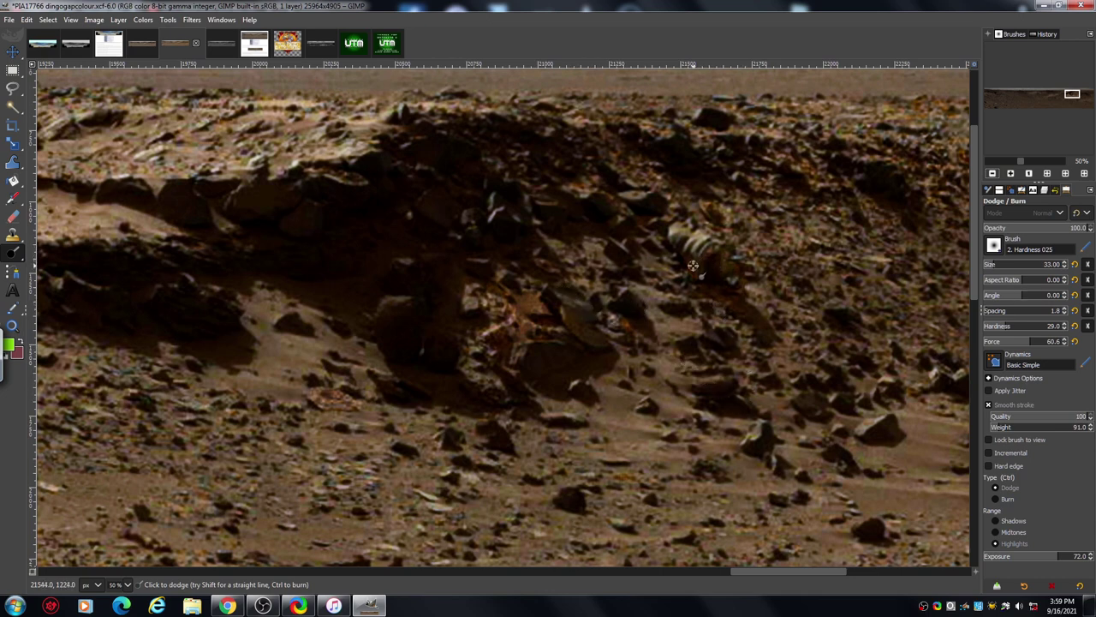
{"action": "left_click_drag", "start_coordinate": [749, 571], "coordinate": [772, 571]}
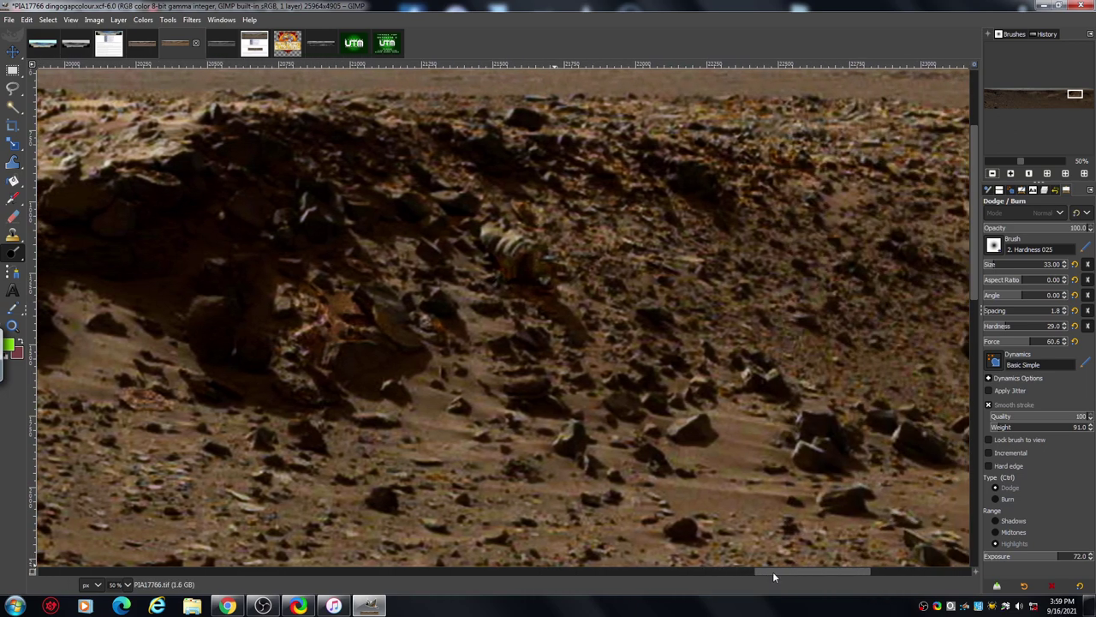
{"action": "left_click", "coordinate": [1010, 174]}
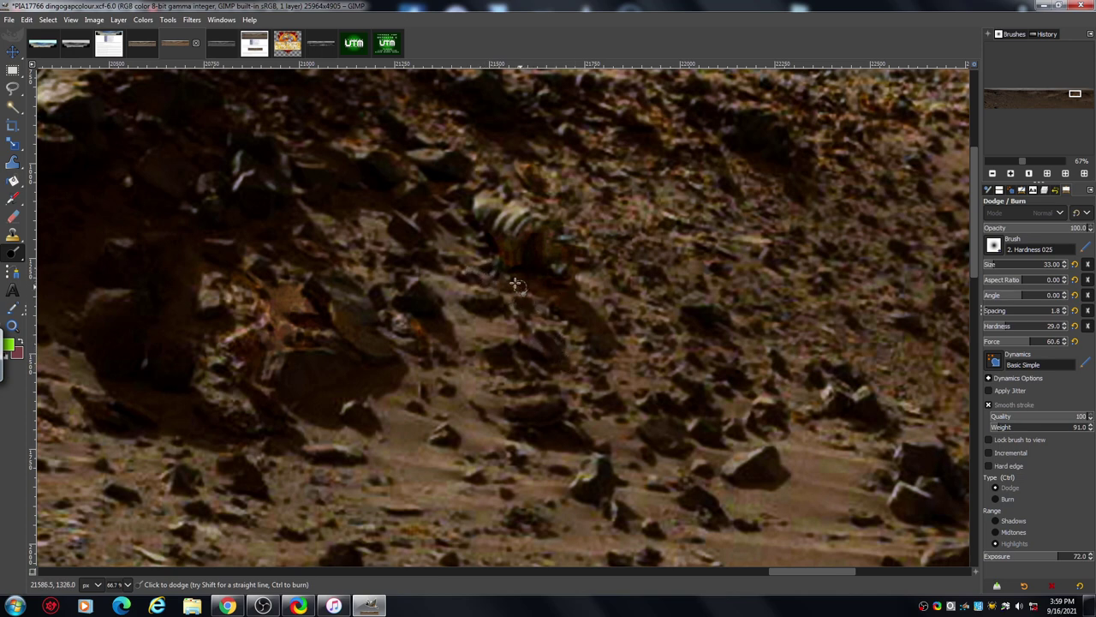
{"action": "left_click_drag", "start_coordinate": [566, 307], "coordinate": [626, 393]}
{"action": "left_click_drag", "start_coordinate": [632, 437], "coordinate": [634, 440]}
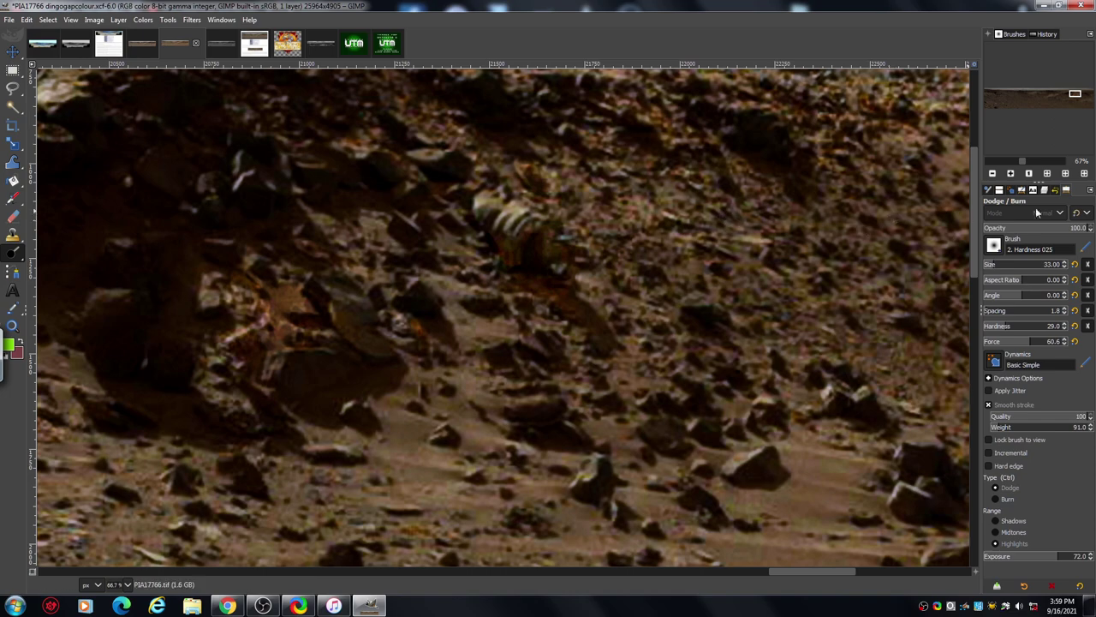
{"action": "left_click", "coordinate": [993, 173]}
{"action": "left_click", "coordinate": [992, 173]}
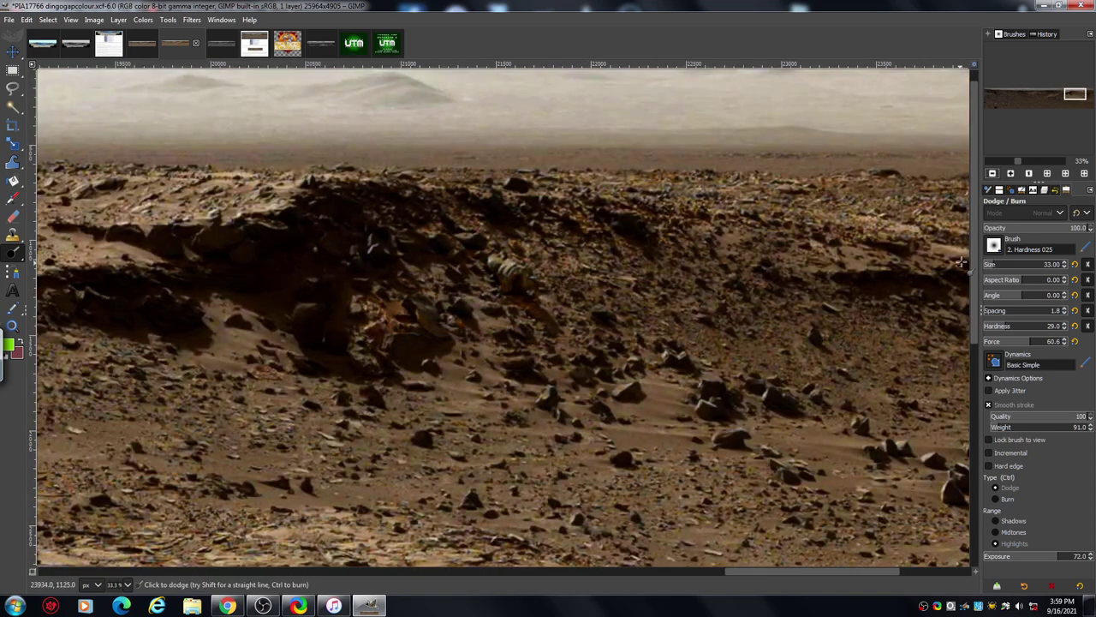
{"action": "mouse_move", "coordinate": [735, 570]}
{"action": "left_mouse_down"}
{"action": "mouse_move", "coordinate": [774, 572]}
{"action": "mouse_move", "coordinate": [748, 571]}
{"action": "left_mouse_up"}
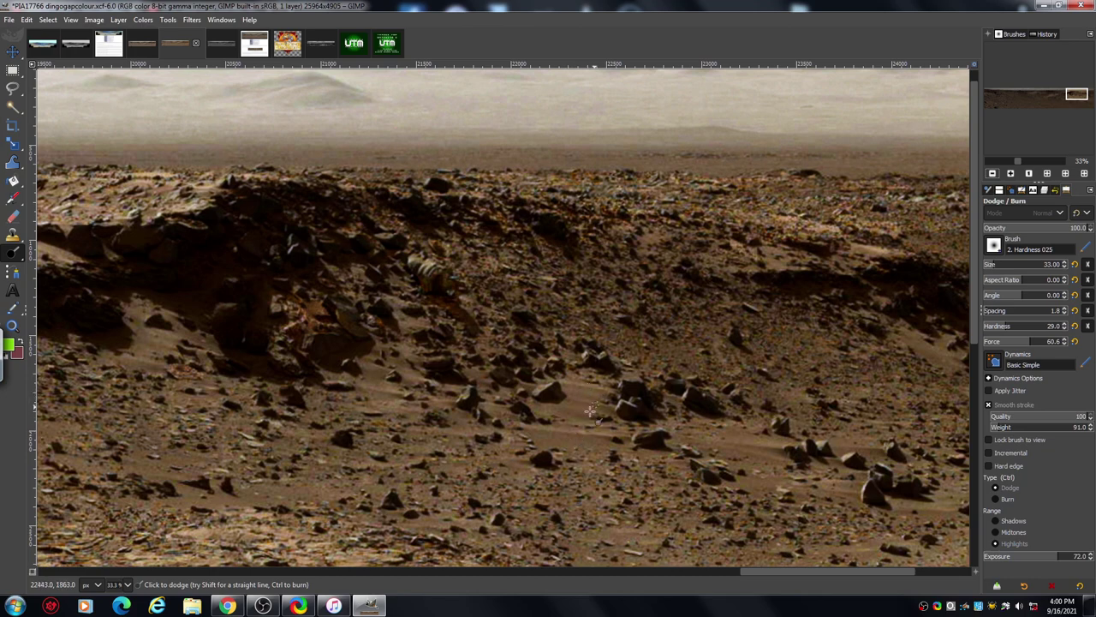
{"action": "left_click", "coordinate": [1011, 173]}
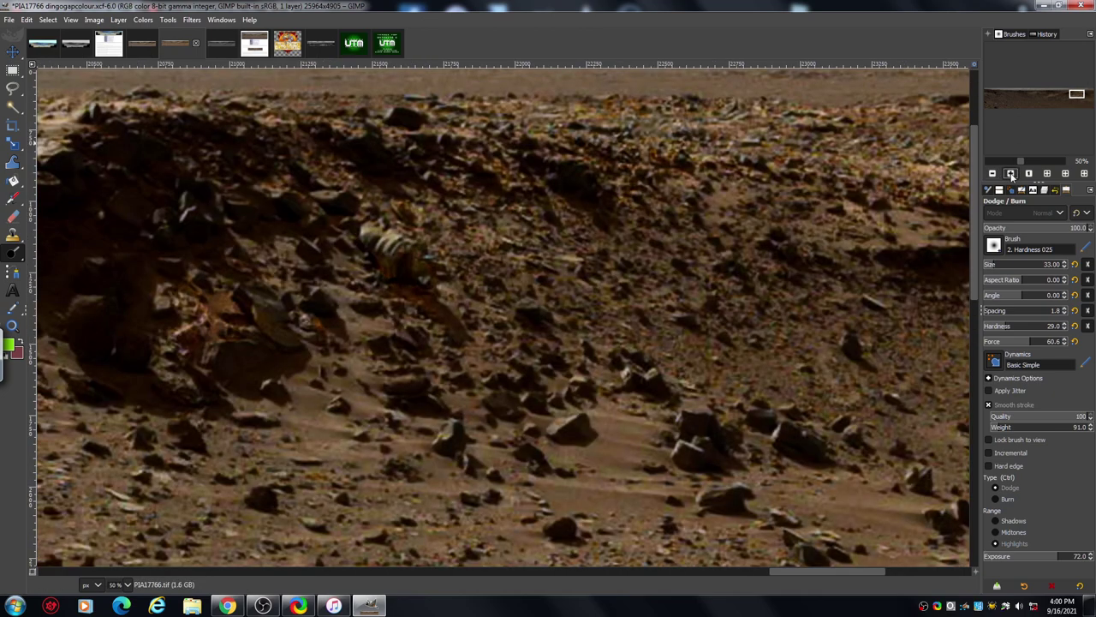
{"action": "scroll", "coordinate": [975, 249], "scroll_direction": "up", "scroll_amount": 2}
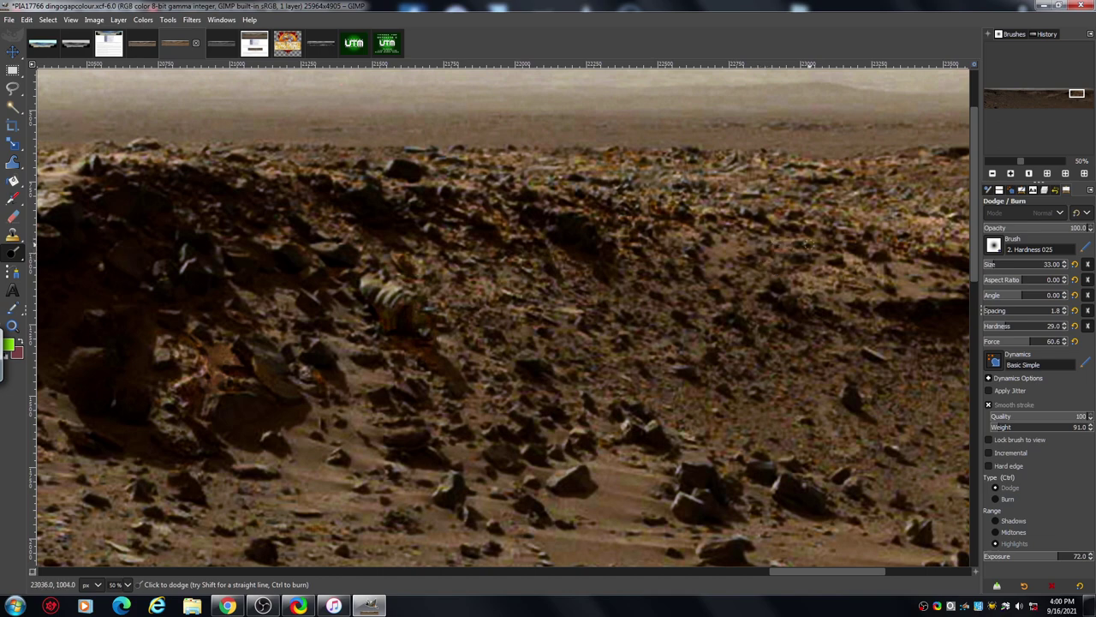
{"action": "left_click_drag", "start_coordinate": [792, 571], "coordinate": [831, 572]}
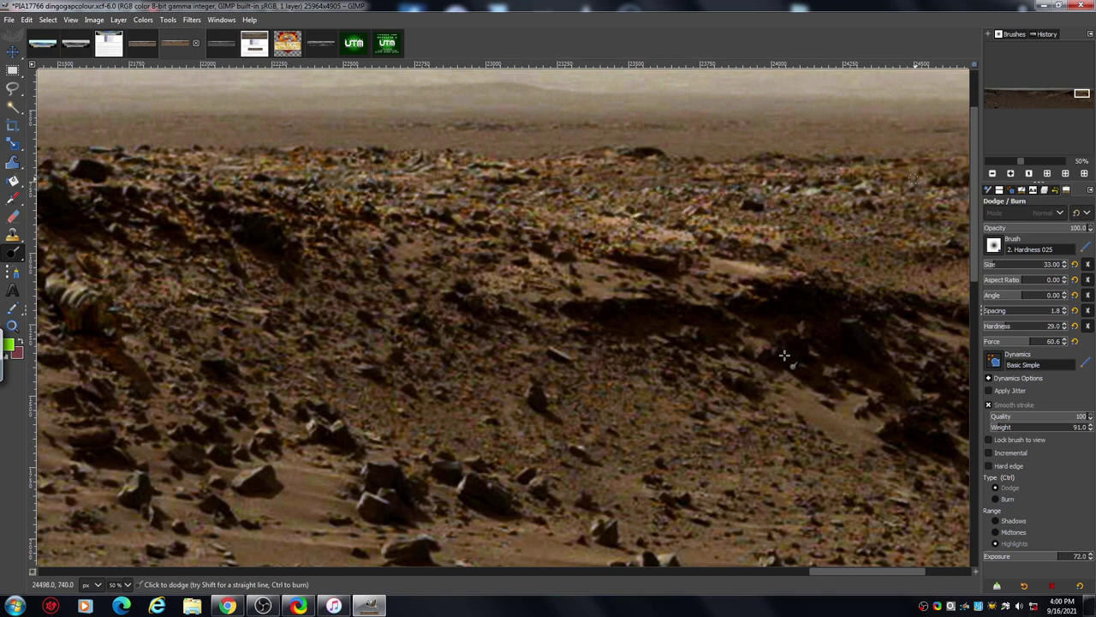
At full size, dodge the dark horizon rock and the ridge running along the horizon.
{"action": "left_click", "coordinate": [1010, 174]}
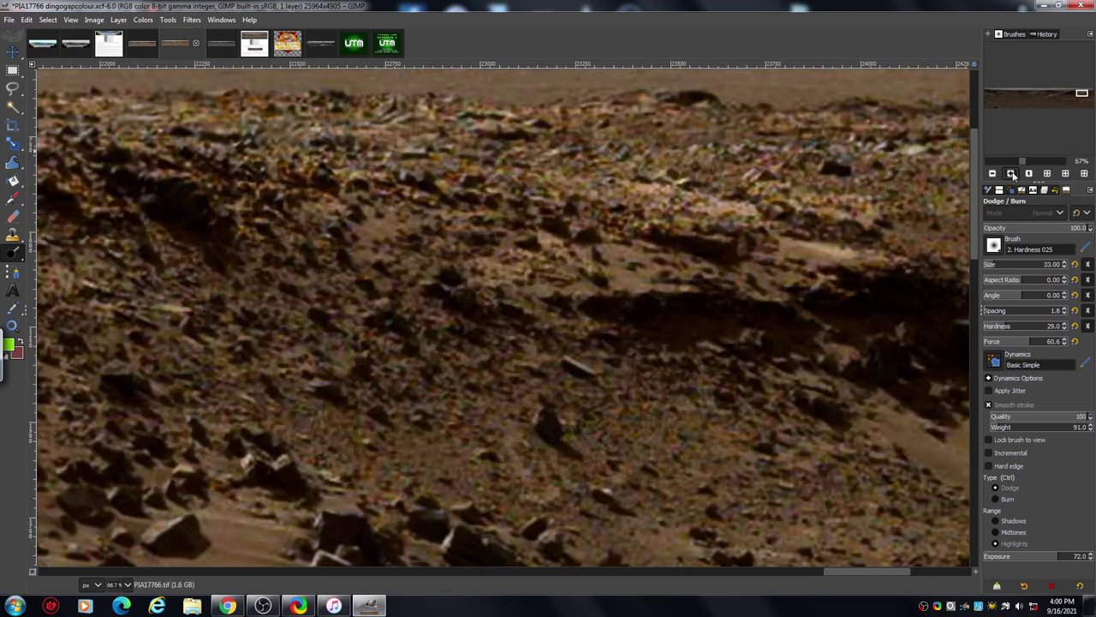
{"action": "left_click", "coordinate": [1011, 173]}
{"action": "left_click_drag", "start_coordinate": [973, 220], "coordinate": [972, 198]}
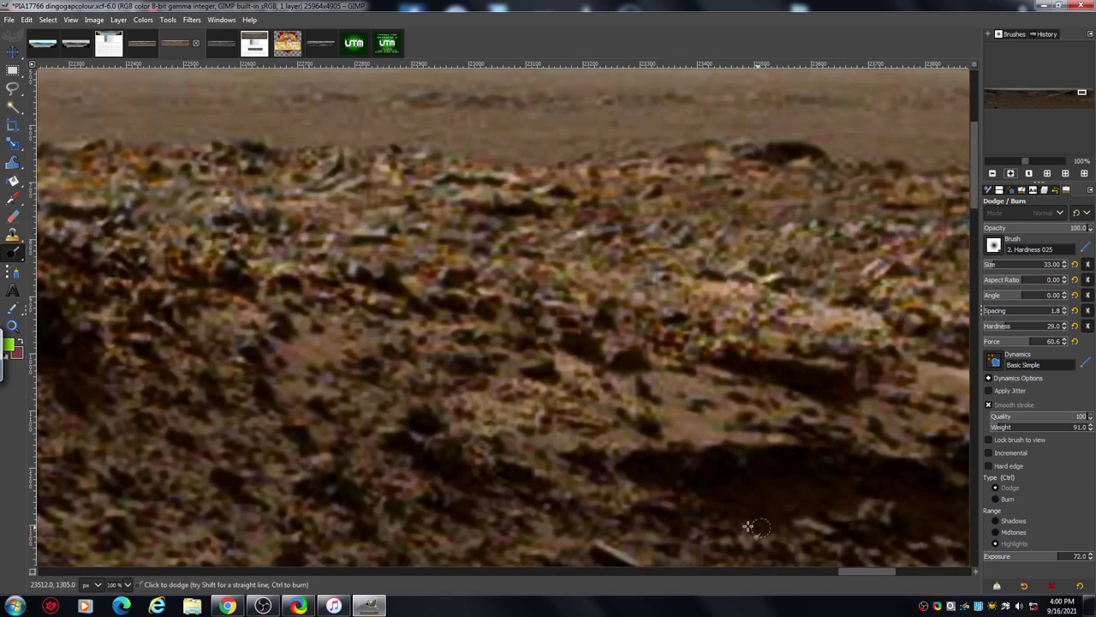
{"action": "left_click_drag", "start_coordinate": [848, 571], "coordinate": [871, 572]}
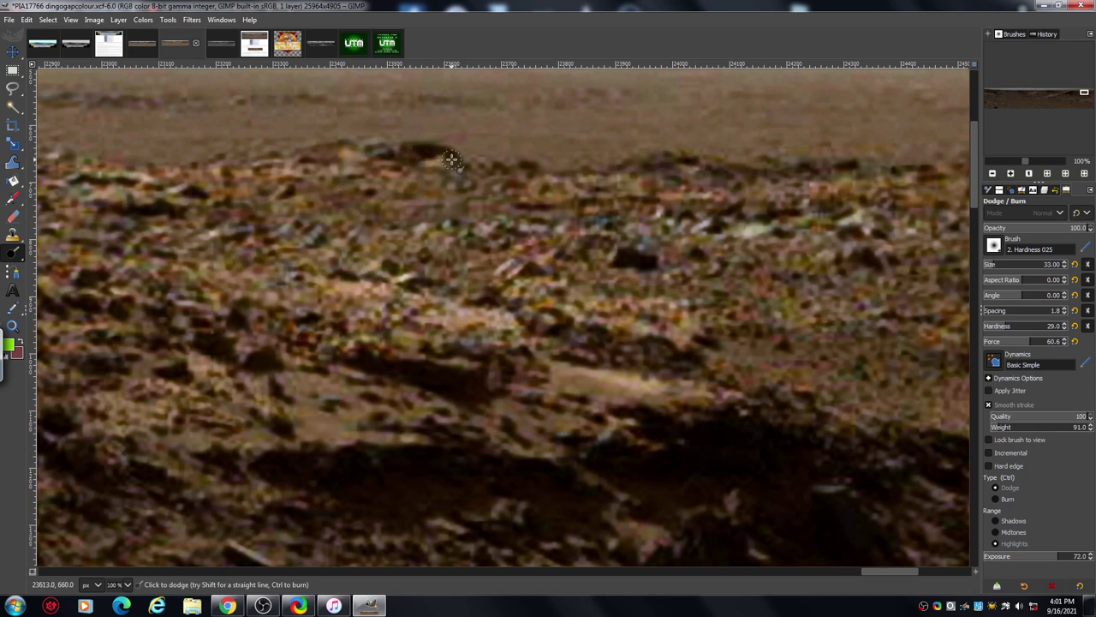
{"action": "mouse_move", "coordinate": [412, 169]}
{"action": "left_mouse_down"}
{"action": "mouse_move", "coordinate": [387, 157]}
{"action": "mouse_move", "coordinate": [315, 159]}
{"action": "mouse_move", "coordinate": [332, 181]}
{"action": "mouse_move", "coordinate": [403, 184]}
{"action": "mouse_move", "coordinate": [300, 185]}
{"action": "mouse_move", "coordinate": [410, 154]}
{"action": "left_mouse_up"}
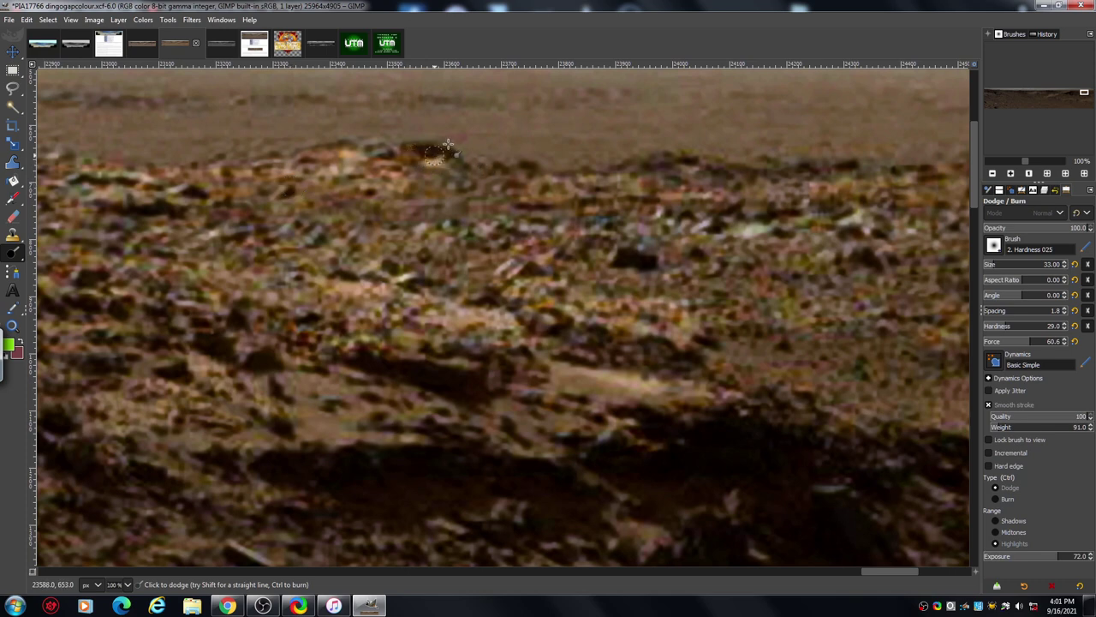
{"action": "mouse_move", "coordinate": [447, 144]}
{"action": "left_mouse_down"}
{"action": "mouse_move", "coordinate": [477, 155]}
{"action": "mouse_move", "coordinate": [411, 156]}
{"action": "mouse_move", "coordinate": [433, 152]}
{"action": "mouse_move", "coordinate": [419, 153]}
{"action": "mouse_move", "coordinate": [464, 174]}
{"action": "mouse_move", "coordinate": [460, 162]}
{"action": "mouse_move", "coordinate": [420, 151]}
{"action": "mouse_move", "coordinate": [434, 151]}
{"action": "mouse_move", "coordinate": [405, 160]}
{"action": "left_mouse_up"}
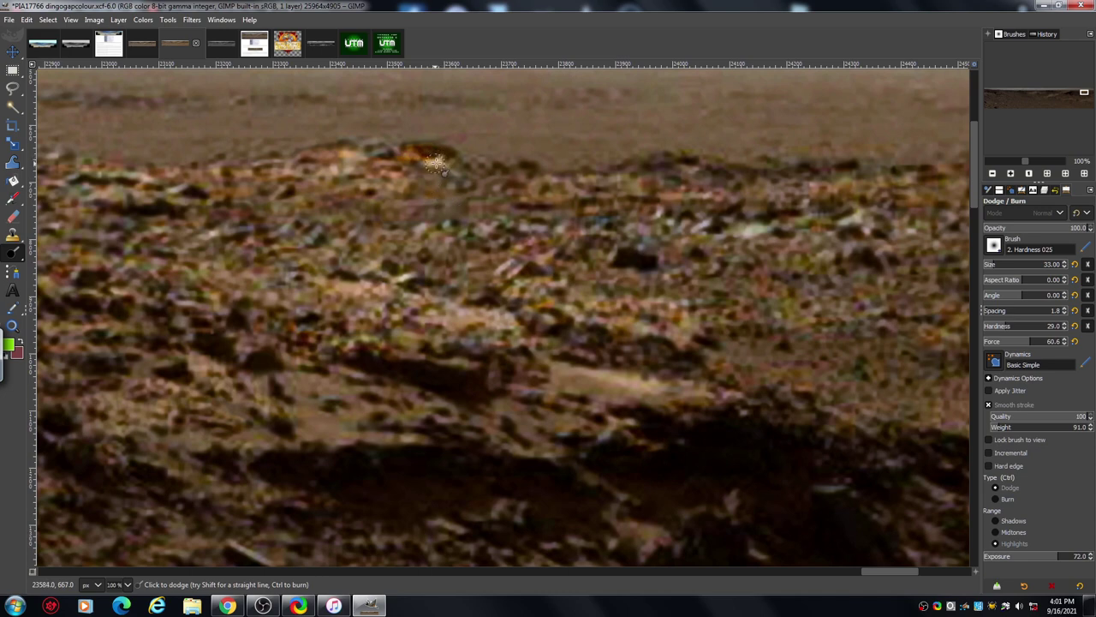
{"action": "mouse_move", "coordinate": [682, 162]}
{"action": "left_mouse_down"}
{"action": "mouse_move", "coordinate": [766, 173]}
{"action": "mouse_move", "coordinate": [654, 159]}
{"action": "left_mouse_up"}
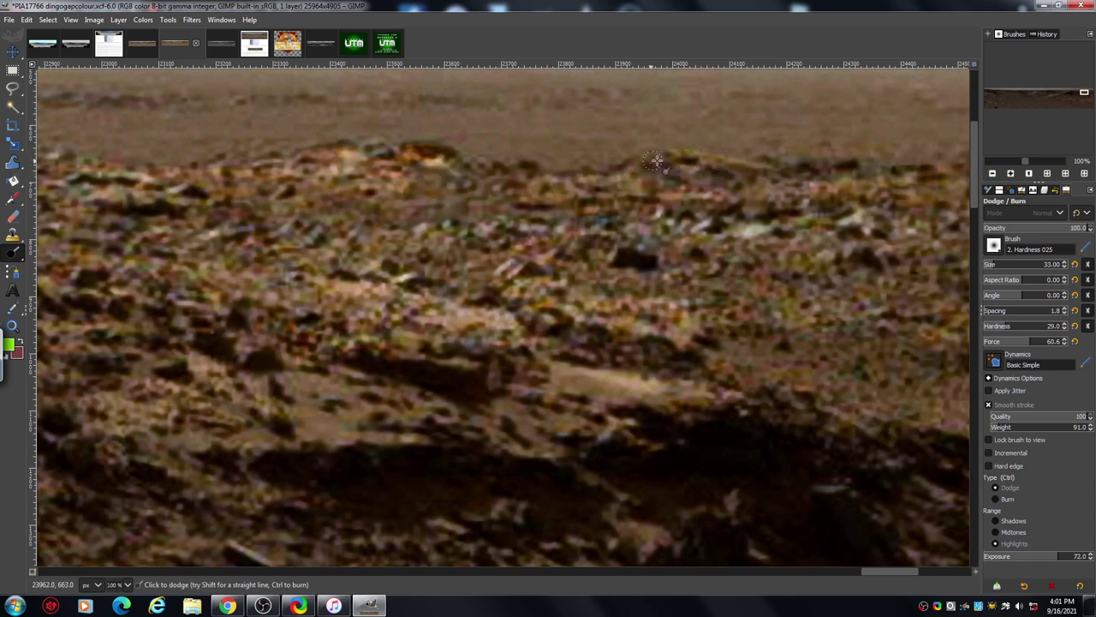
{"action": "mouse_move", "coordinate": [794, 161]}
{"action": "left_mouse_down"}
{"action": "mouse_move", "coordinate": [820, 175]}
{"action": "mouse_move", "coordinate": [774, 191]}
{"action": "mouse_move", "coordinate": [790, 188]}
{"action": "mouse_move", "coordinate": [795, 214]}
{"action": "left_mouse_up"}
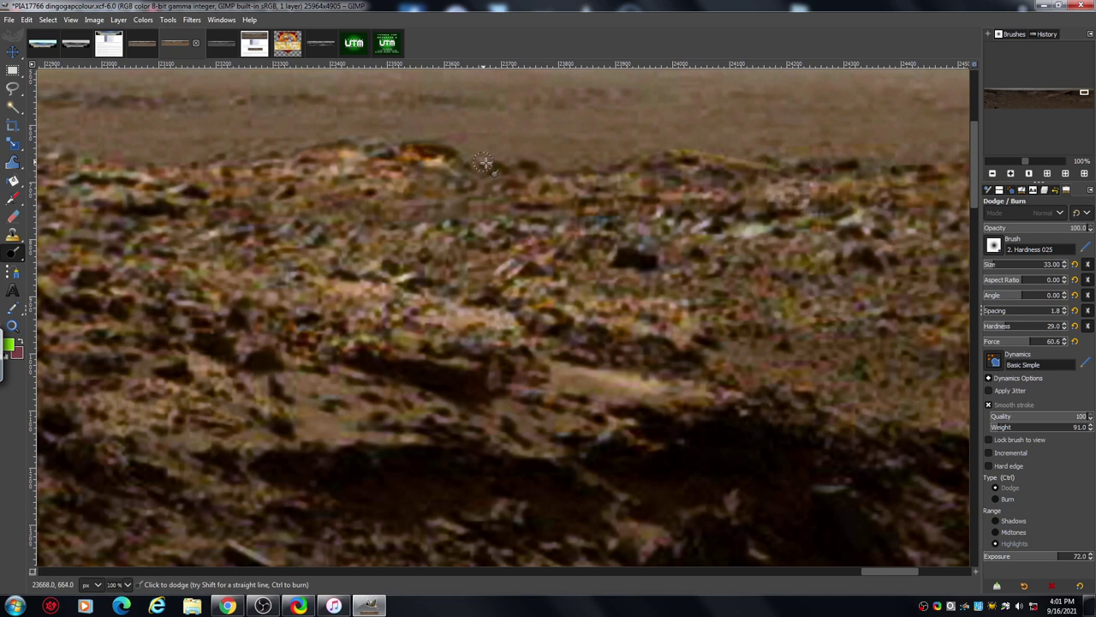
Lower dodge exposure to 35.2 and brighten a stretch of the distant horizon line.
{"action": "left_click", "coordinate": [1020, 557]}
{"action": "scroll", "coordinate": [978, 193], "scroll_direction": "up", "scroll_amount": 2}
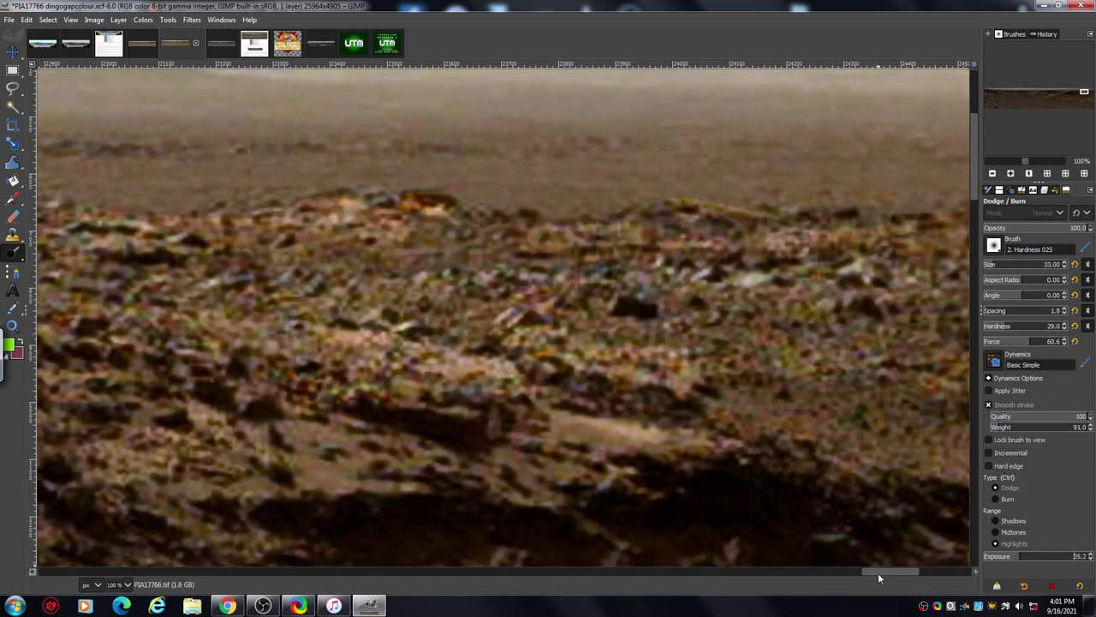
{"action": "left_click_drag", "start_coordinate": [878, 572], "coordinate": [862, 576]}
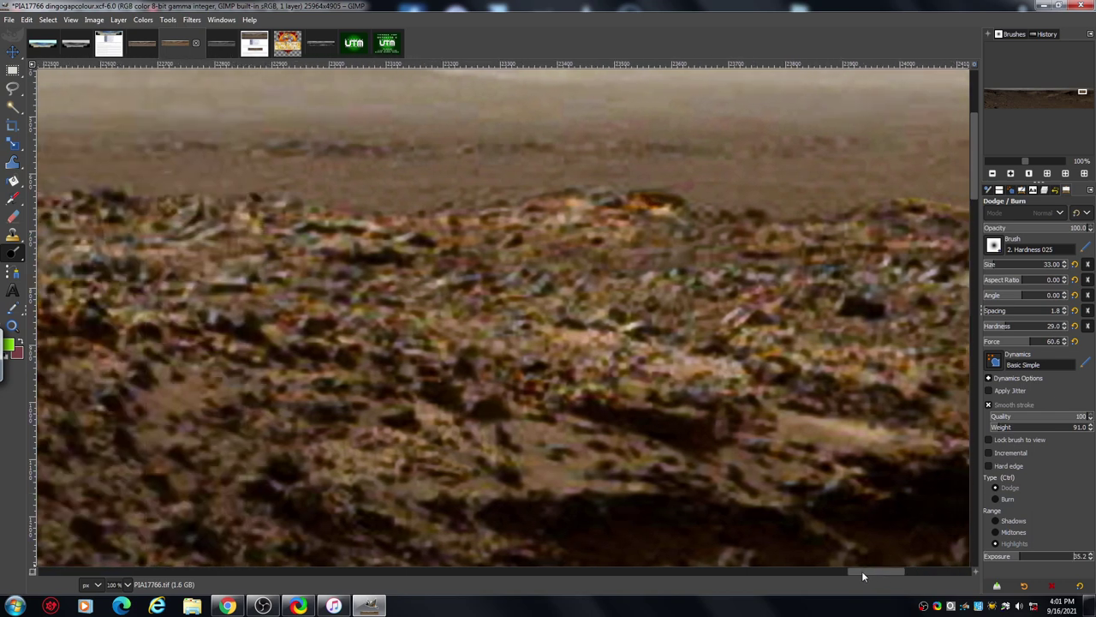
{"action": "left_click", "coordinate": [1011, 174]}
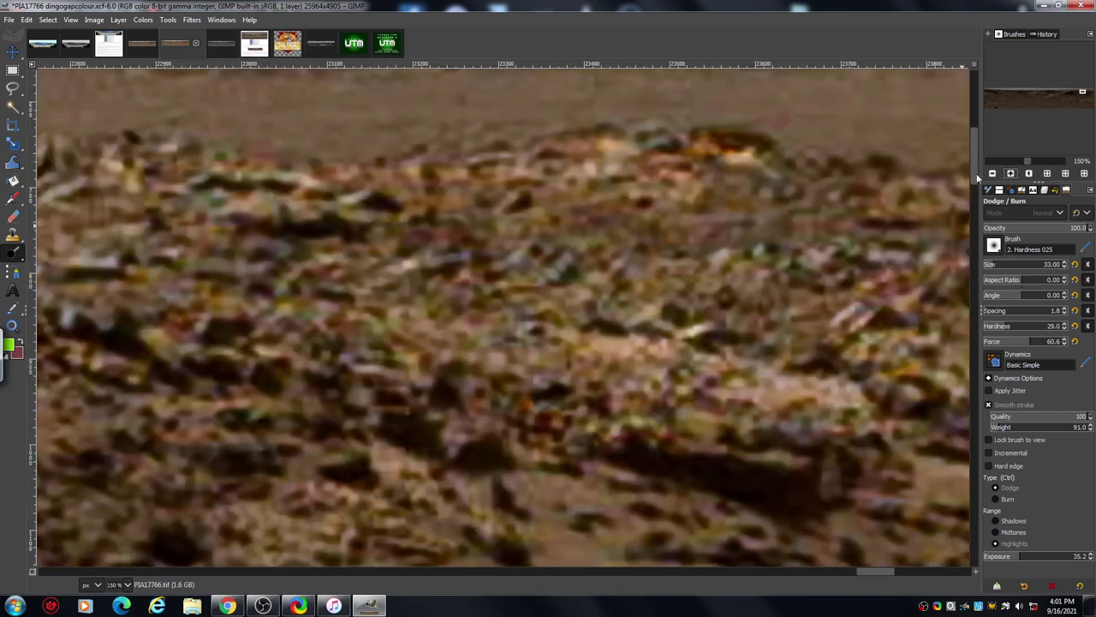
{"action": "scroll", "coordinate": [976, 173], "scroll_direction": "up", "scroll_amount": 3}
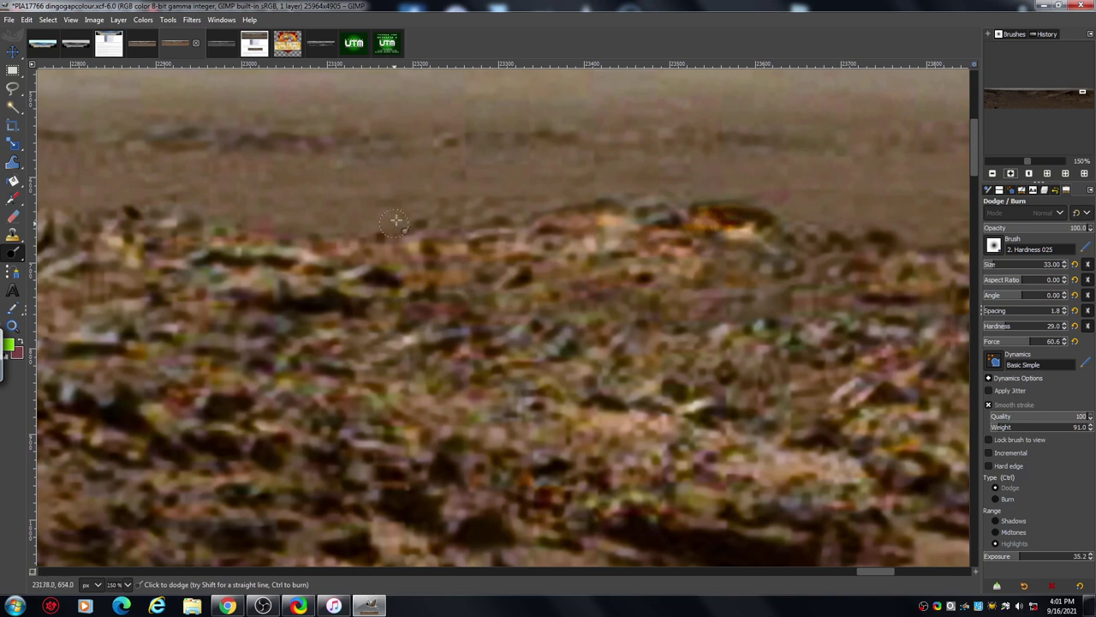
{"action": "mouse_move", "coordinate": [408, 225]}
{"action": "left_mouse_down"}
{"action": "mouse_move", "coordinate": [454, 206]}
{"action": "mouse_move", "coordinate": [532, 210]}
{"action": "mouse_move", "coordinate": [369, 226]}
{"action": "mouse_move", "coordinate": [519, 219]}
{"action": "left_mouse_up"}
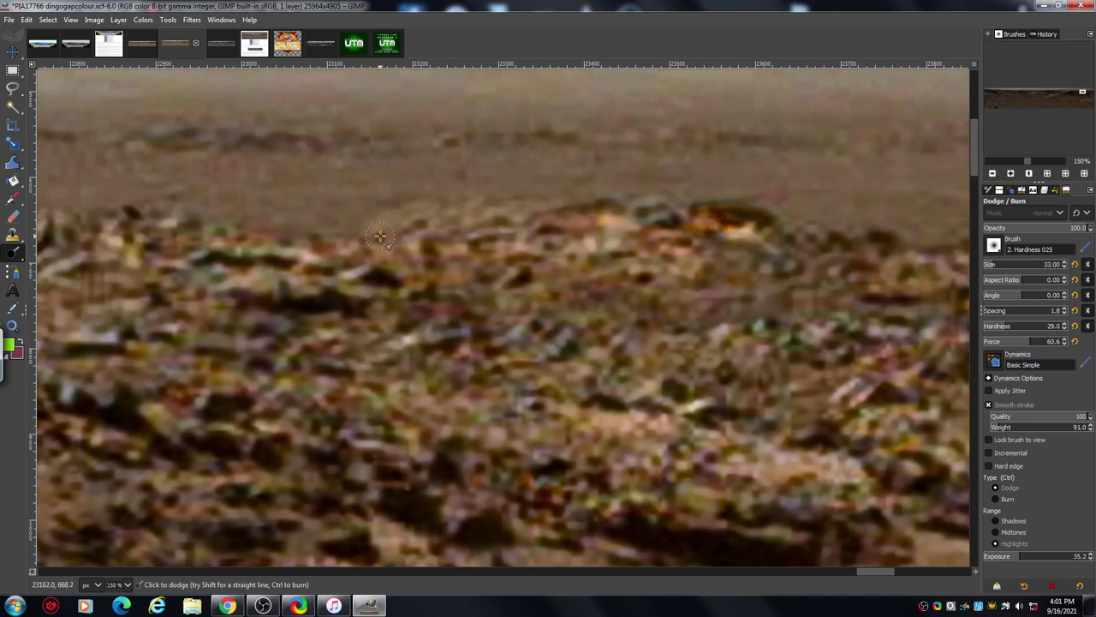
{"action": "left_click_drag", "start_coordinate": [379, 236], "coordinate": [505, 214]}
{"action": "mouse_move", "coordinate": [380, 225]}
{"action": "left_mouse_down"}
{"action": "mouse_move", "coordinate": [504, 215]}
{"action": "mouse_move", "coordinate": [424, 209]}
{"action": "mouse_move", "coordinate": [388, 220]}
{"action": "mouse_move", "coordinate": [467, 199]}
{"action": "mouse_move", "coordinate": [517, 219]}
{"action": "mouse_move", "coordinate": [597, 190]}
{"action": "left_mouse_up"}
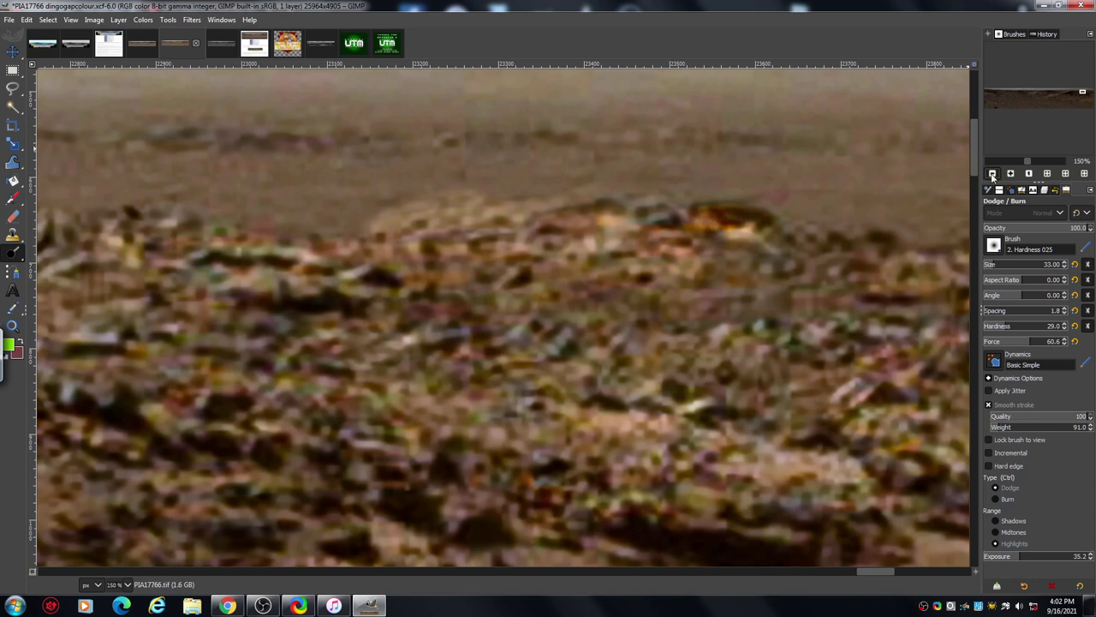
Zoom out to 25% and pan across the panorama for a wider view.
{"action": "double_click", "coordinate": [993, 174]}
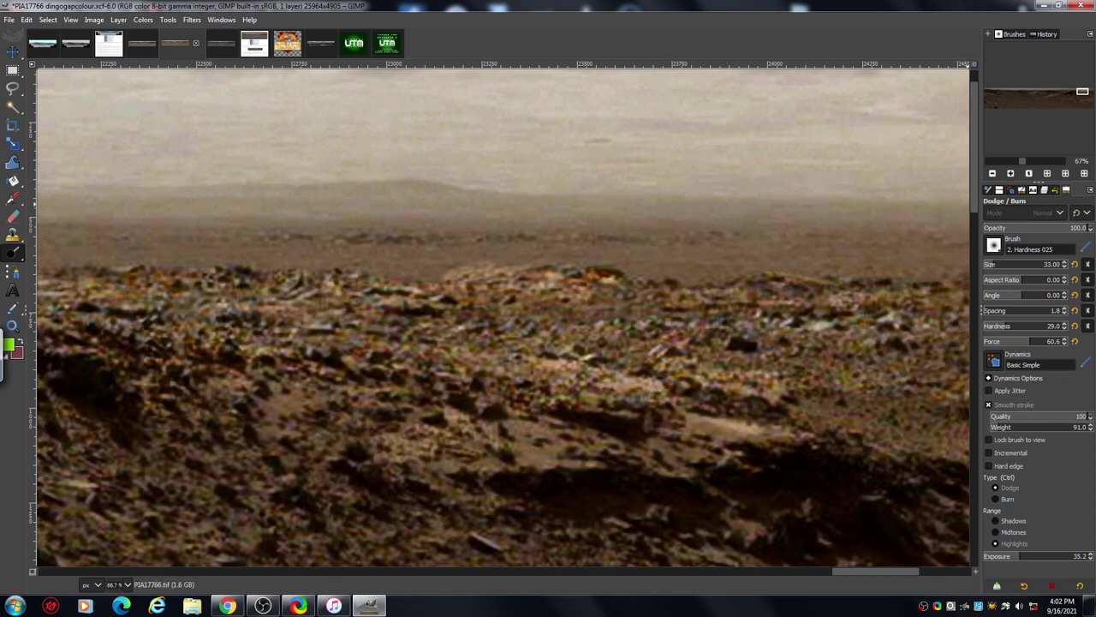
{"action": "left_click", "coordinate": [993, 173]}
{"action": "left_click", "coordinate": [993, 173]}
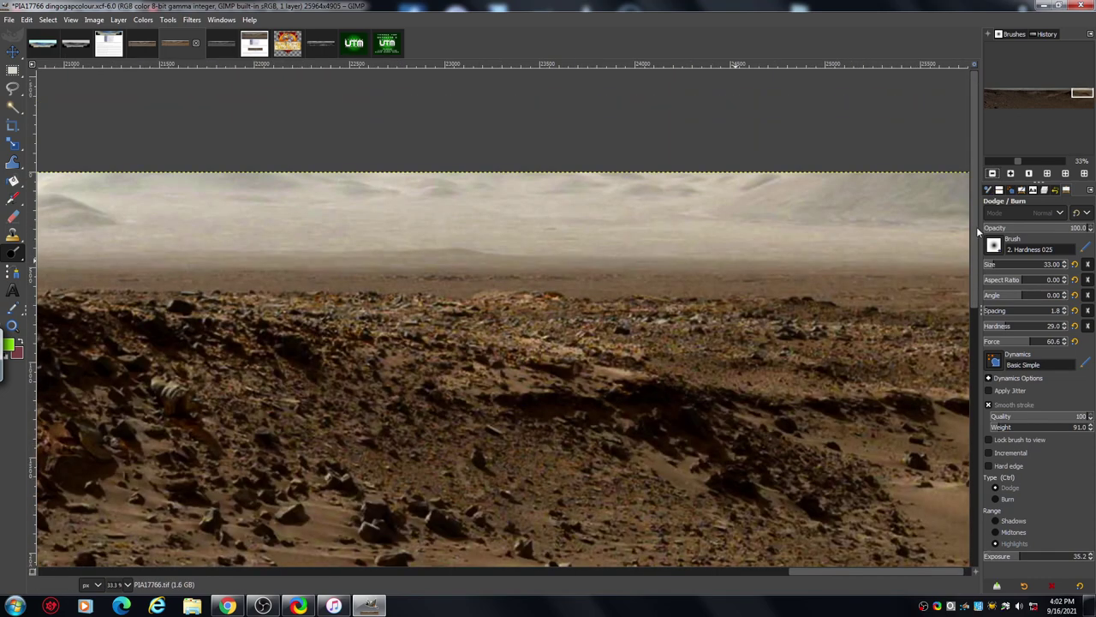
{"action": "scroll", "coordinate": [977, 233], "scroll_direction": "down", "scroll_amount": 3}
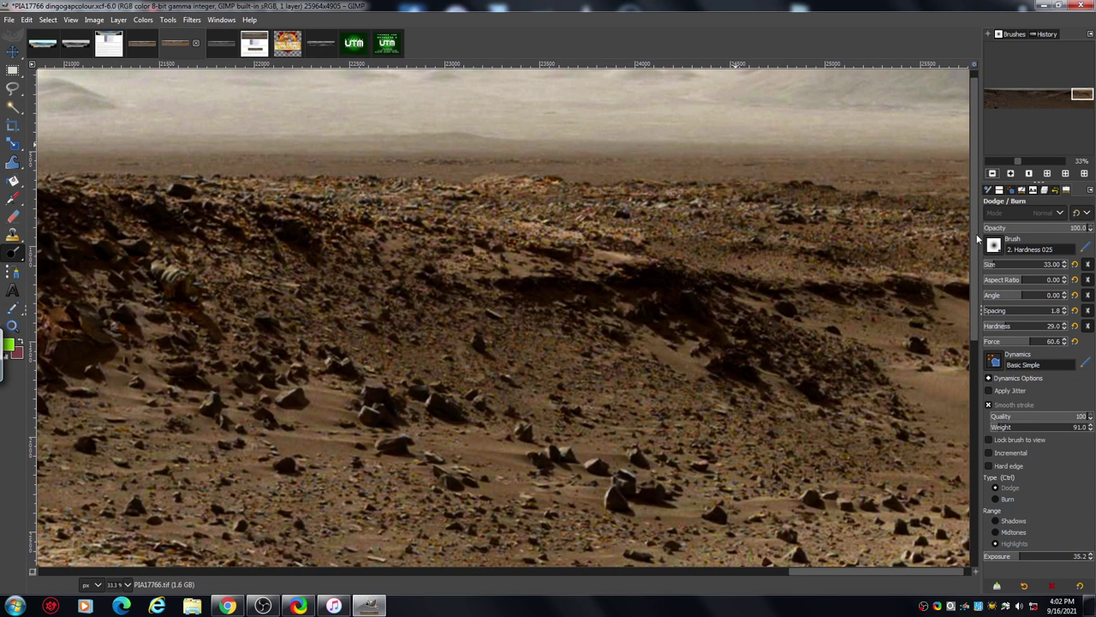
{"action": "left_click_drag", "start_coordinate": [847, 572], "coordinate": [773, 595]}
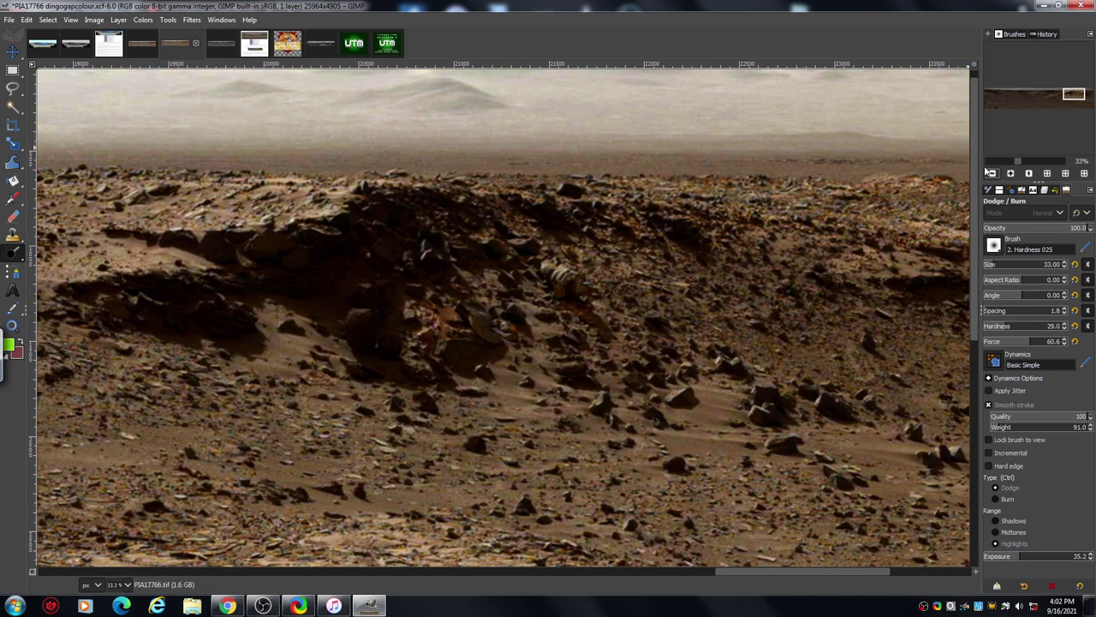
{"action": "left_click", "coordinate": [991, 174]}
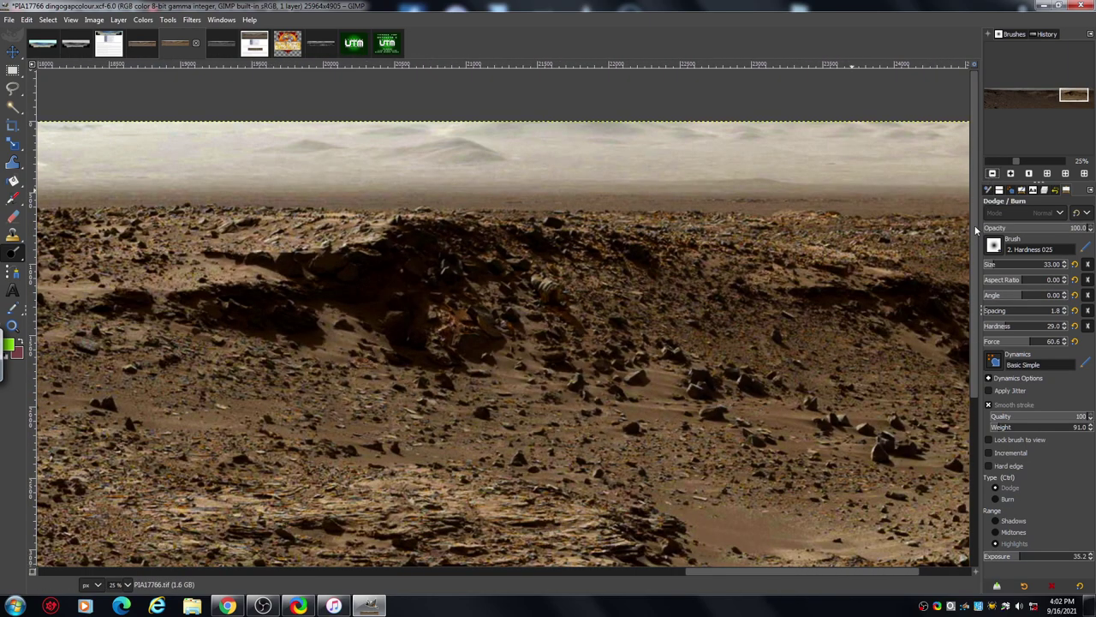
{"action": "scroll", "coordinate": [975, 230], "scroll_direction": "down", "scroll_amount": 2}
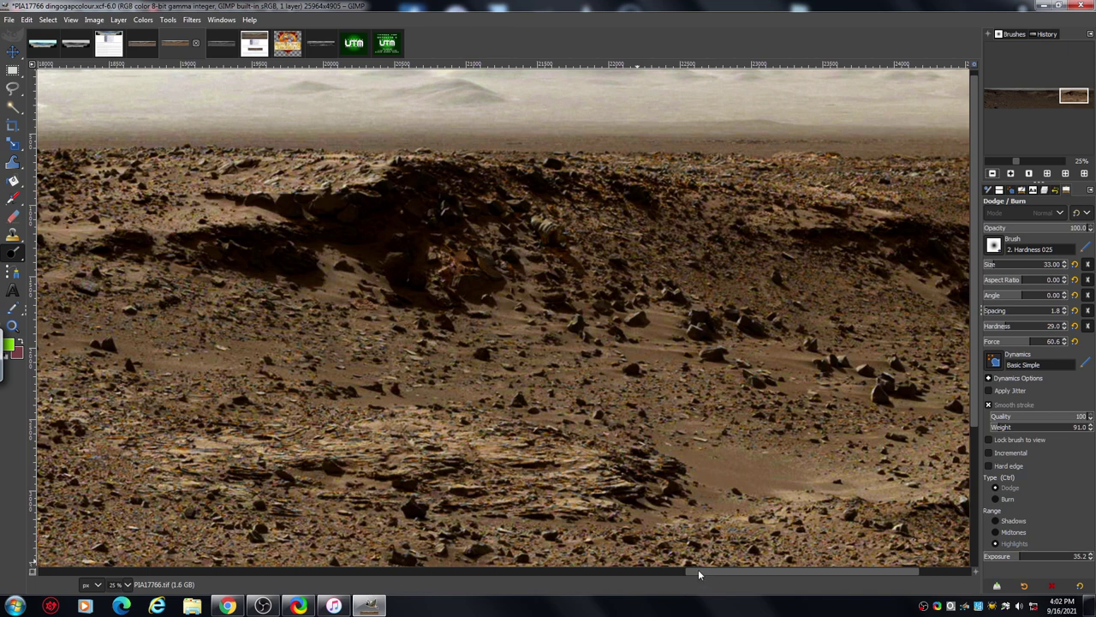
{"action": "left_click_drag", "start_coordinate": [698, 570], "coordinate": [533, 608]}
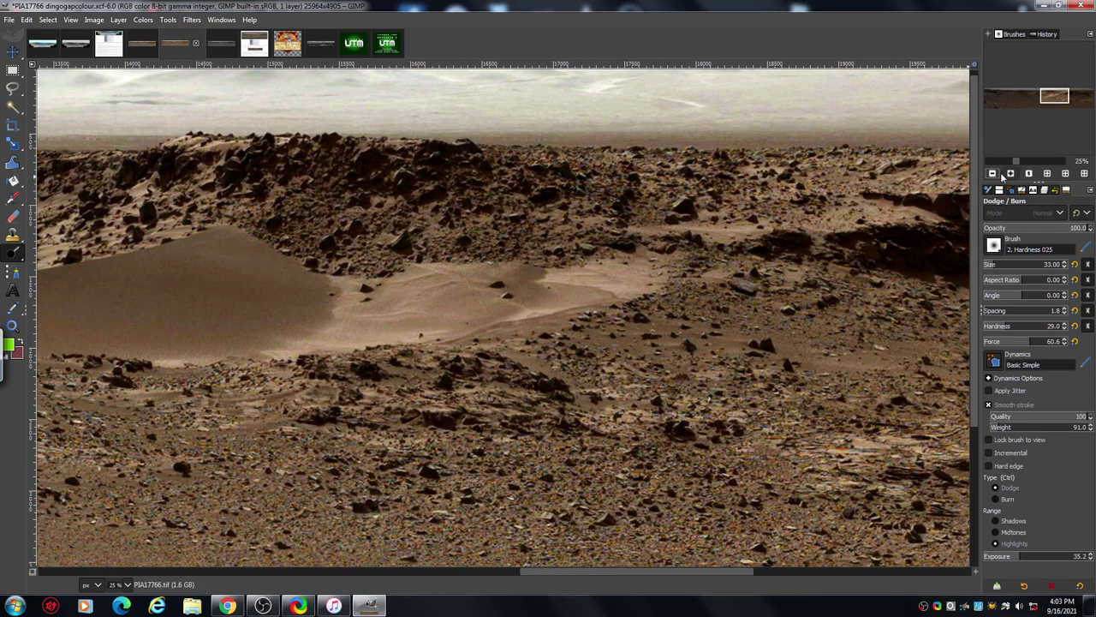
Zoom to 50% and scroll to centre the dark rocky ridge above the sand dune.
{"action": "left_click", "coordinate": [1011, 173]}
{"action": "left_click_drag", "start_coordinate": [974, 212], "coordinate": [974, 140]}
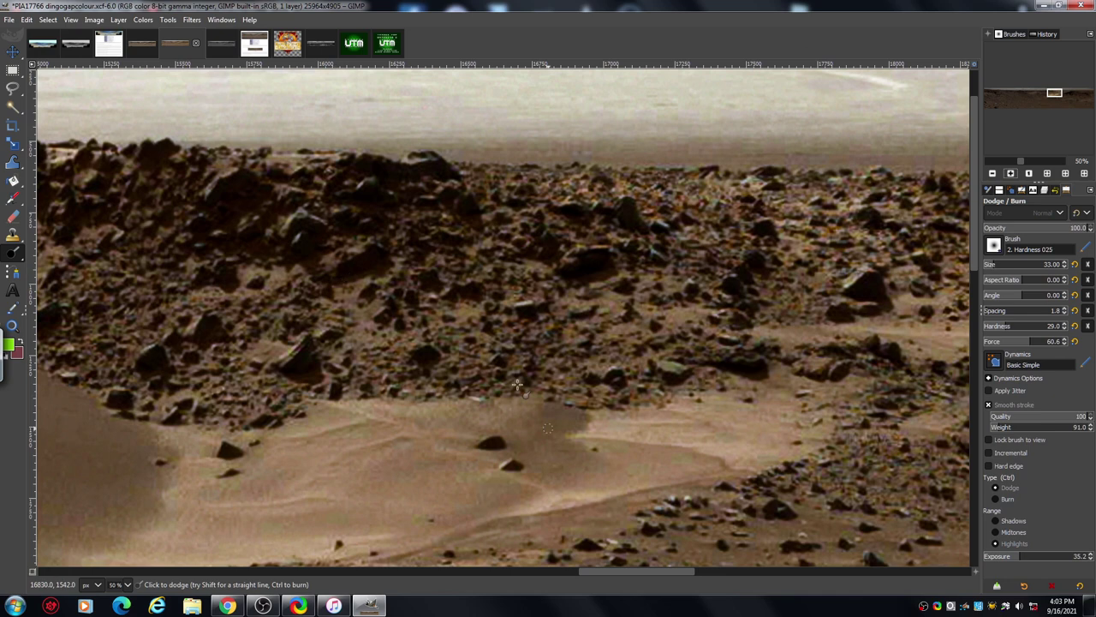
{"action": "left_click_drag", "start_coordinate": [634, 573], "coordinate": [602, 575]}
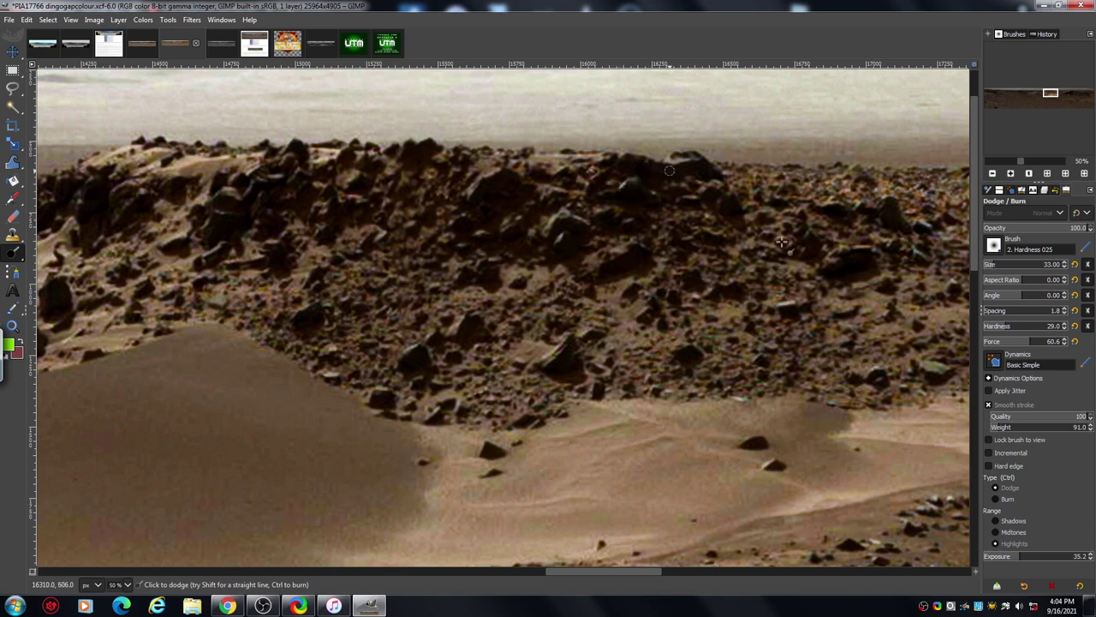
Zoom out step by step to 12.5% and pan to the panorama's left end.
{"action": "left_click", "coordinate": [994, 174]}
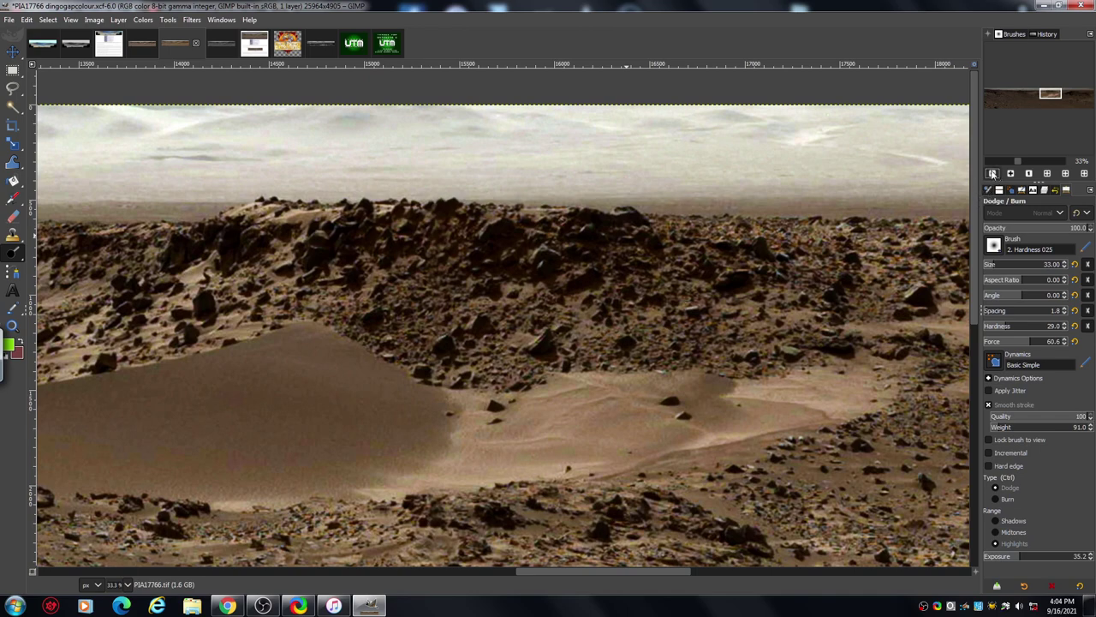
{"action": "left_click", "coordinate": [993, 174]}
{"action": "scroll", "coordinate": [977, 235], "scroll_direction": "down", "scroll_amount": 3}
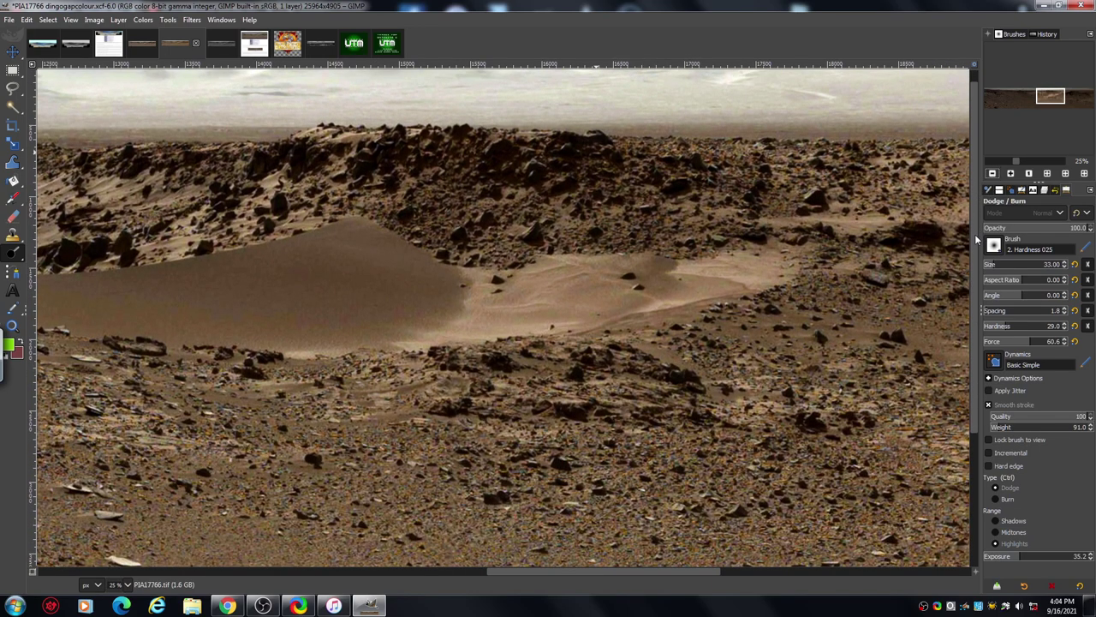
{"action": "scroll", "coordinate": [673, 571], "scroll_direction": "left", "scroll_amount": 3}
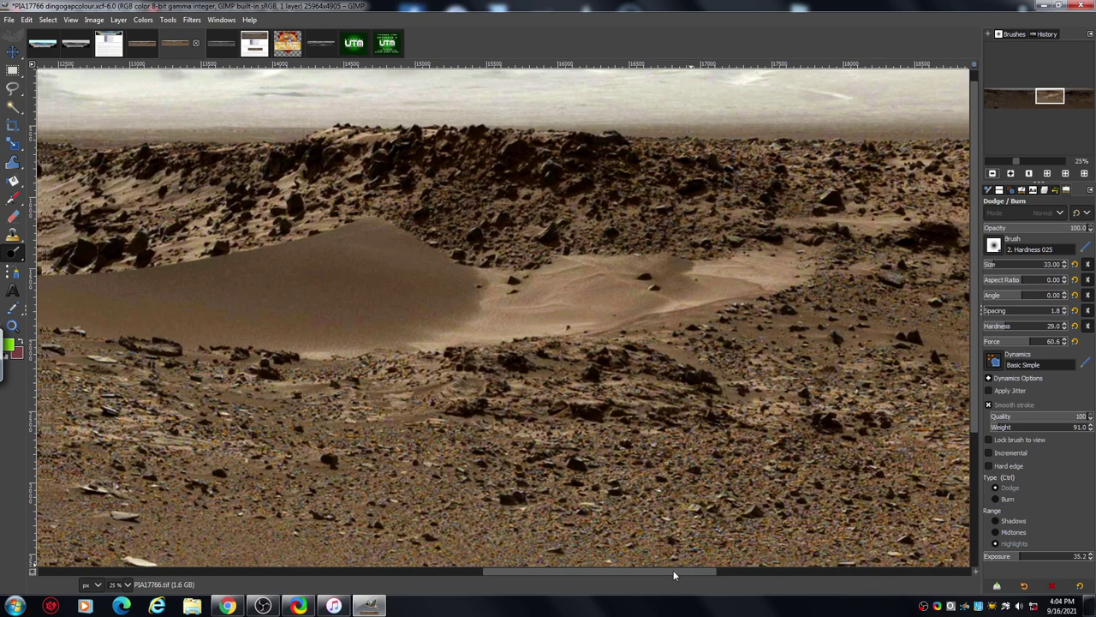
{"action": "left_click_drag", "start_coordinate": [623, 577], "coordinate": [556, 579]}
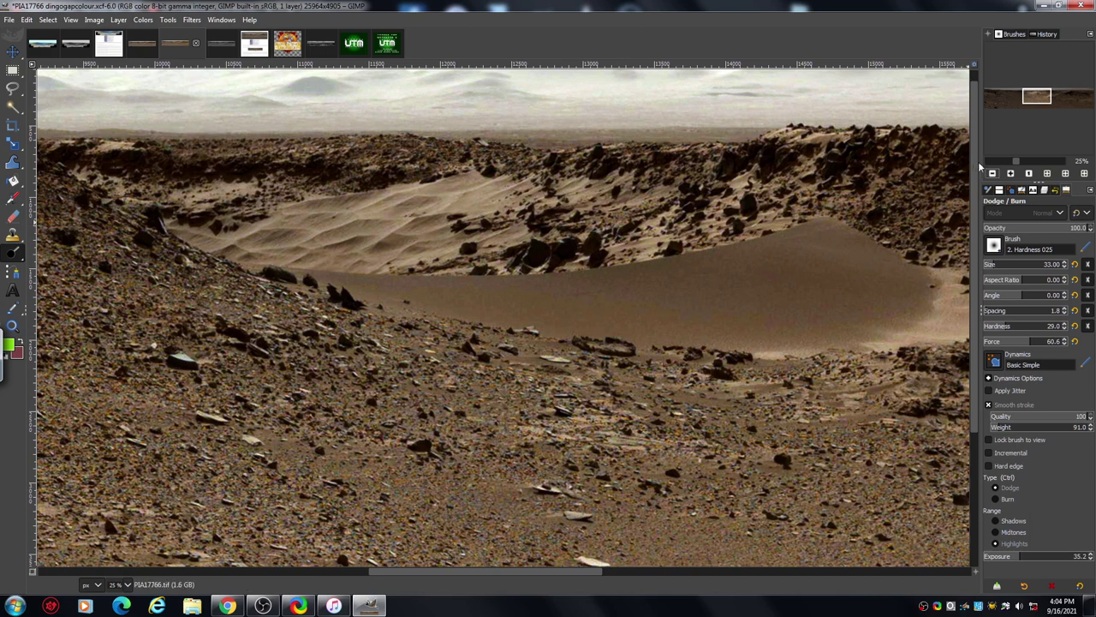
{"action": "left_click", "coordinate": [992, 174]}
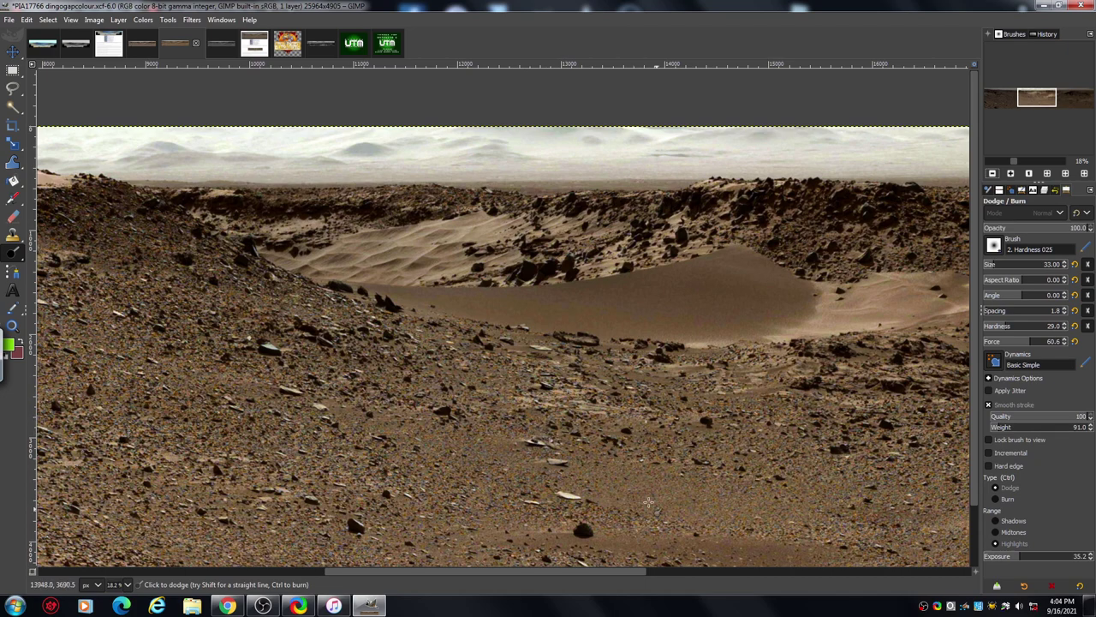
{"action": "left_click", "coordinate": [992, 173]}
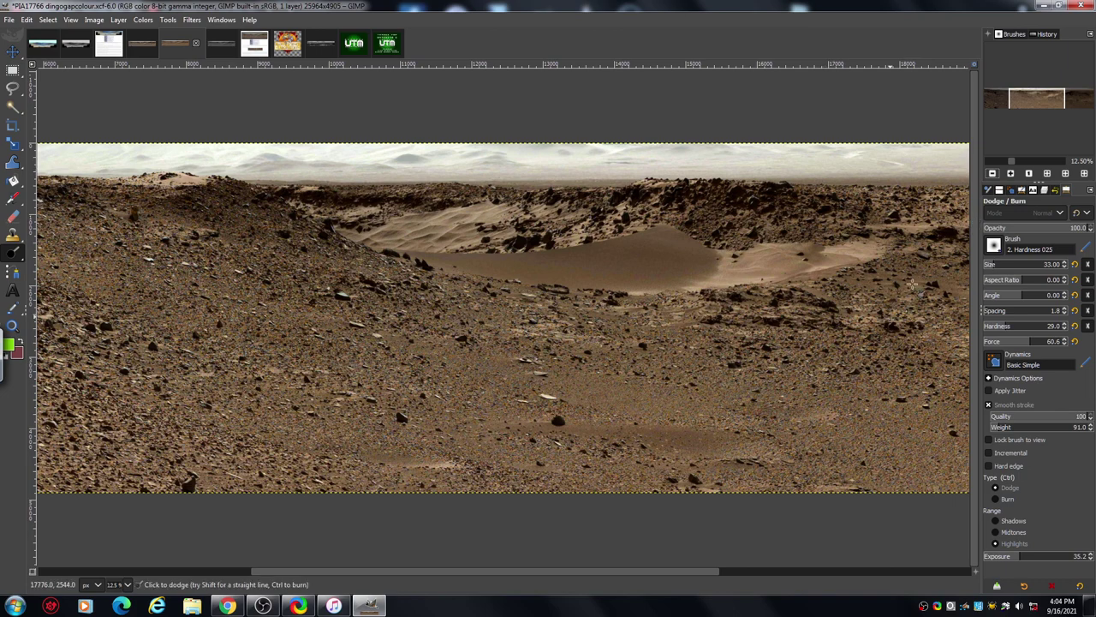
{"action": "left_click_drag", "start_coordinate": [676, 574], "coordinate": [523, 588]}
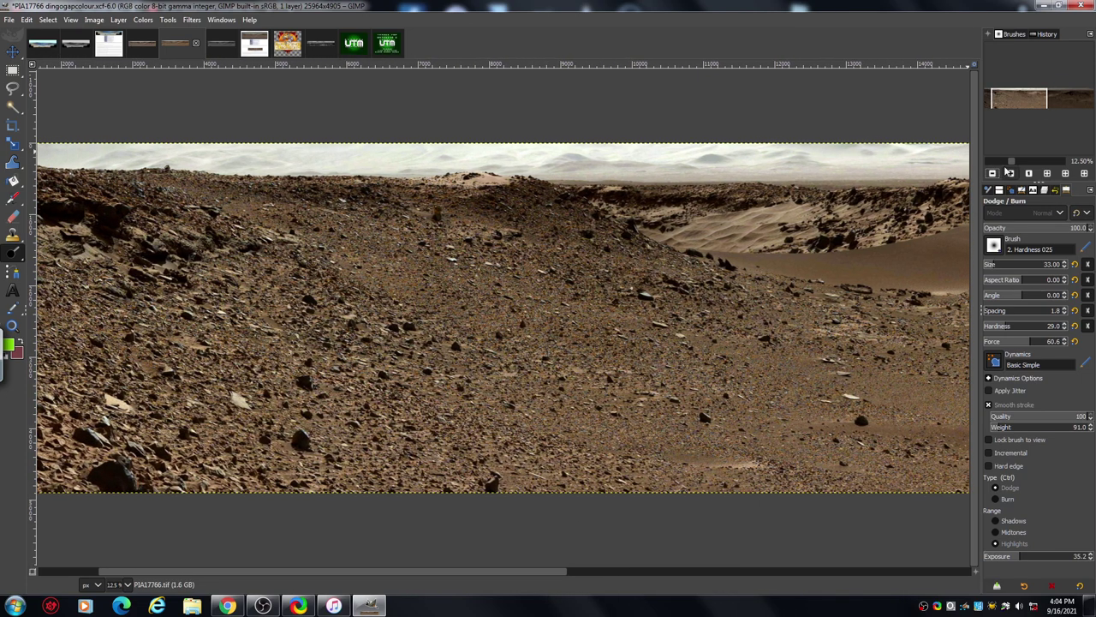
Zoom in to 50% on the left end and scroll up to show the pale sky and horizon.
{"action": "left_click", "coordinate": [1009, 174]}
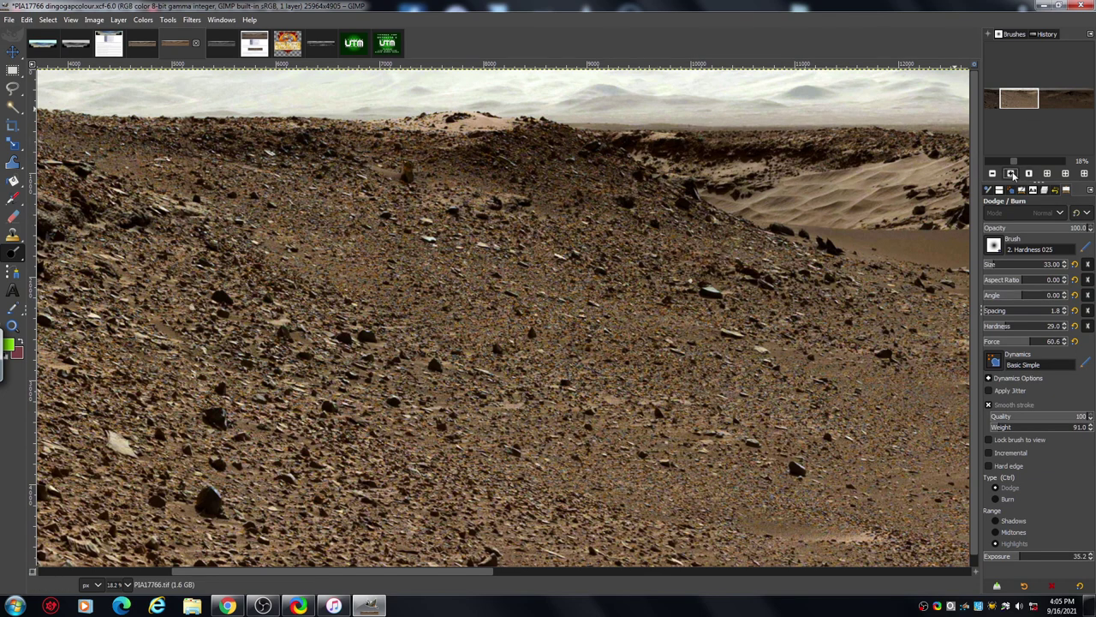
{"action": "left_click", "coordinate": [1011, 173]}
{"action": "left_click_drag", "start_coordinate": [1019, 98], "coordinate": [1022, 93]}
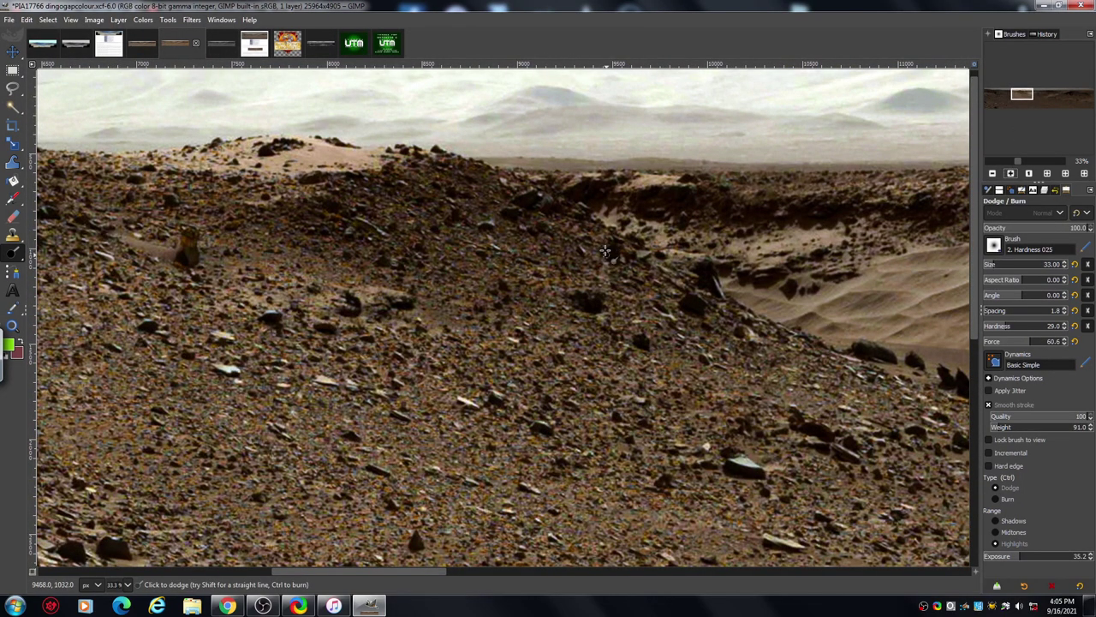
{"action": "left_click", "coordinate": [1011, 173]}
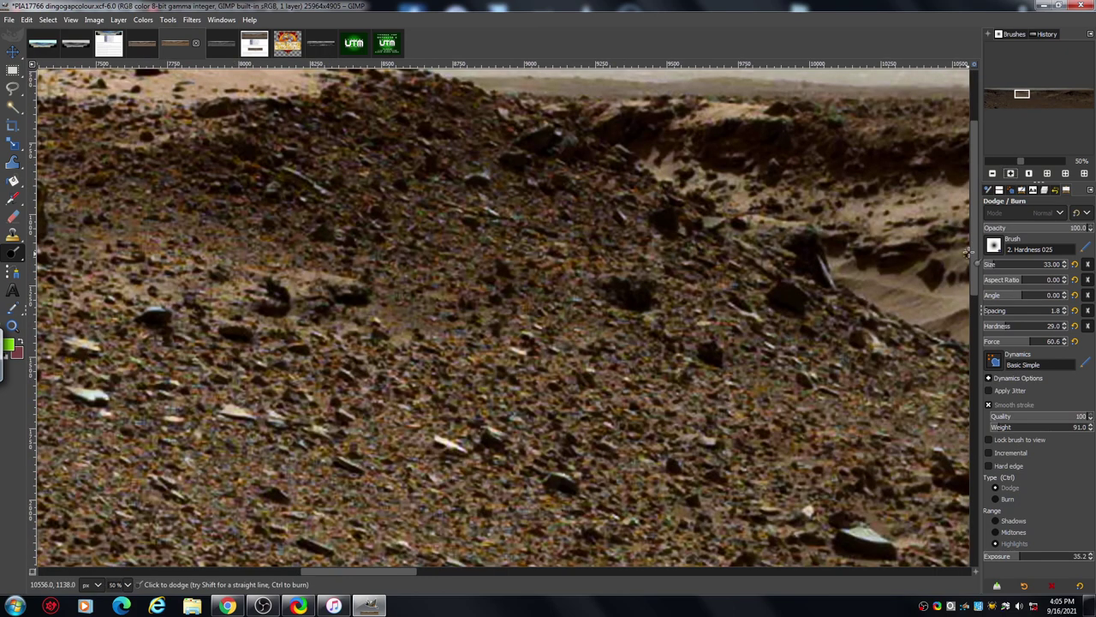
{"action": "left_click_drag", "start_coordinate": [973, 241], "coordinate": [973, 219]}
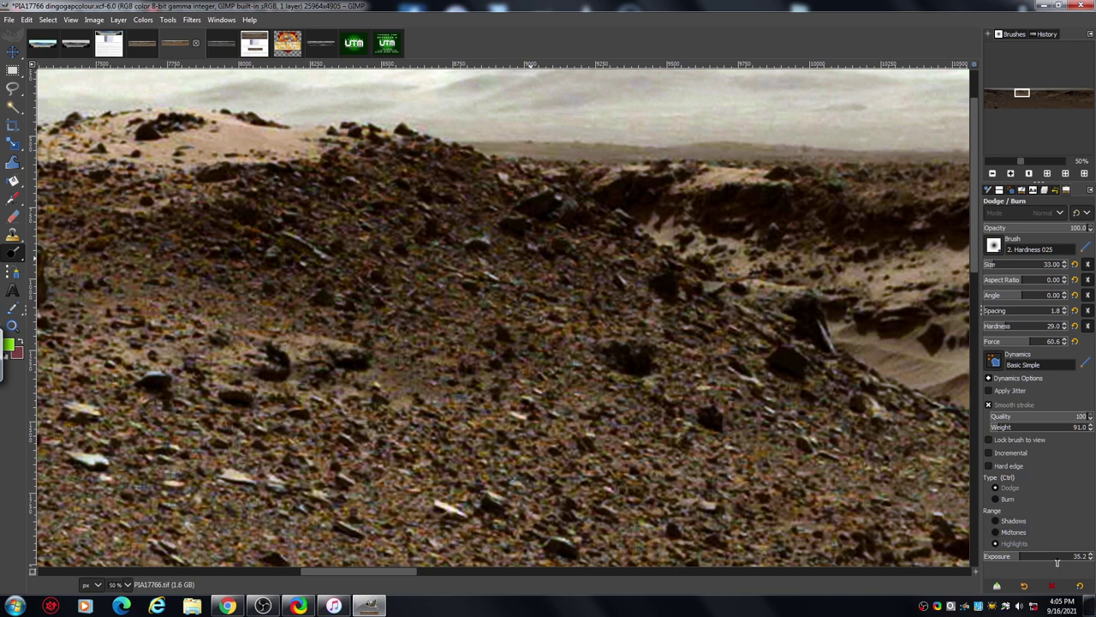
Raise the dodge exposure from 35.2 to 74.2 and zoom to 67% on the rocky slope.
{"action": "left_click_drag", "start_coordinate": [1062, 560], "coordinate": [1079, 558]}
{"action": "left_click_drag", "start_coordinate": [973, 198], "coordinate": [975, 294]}
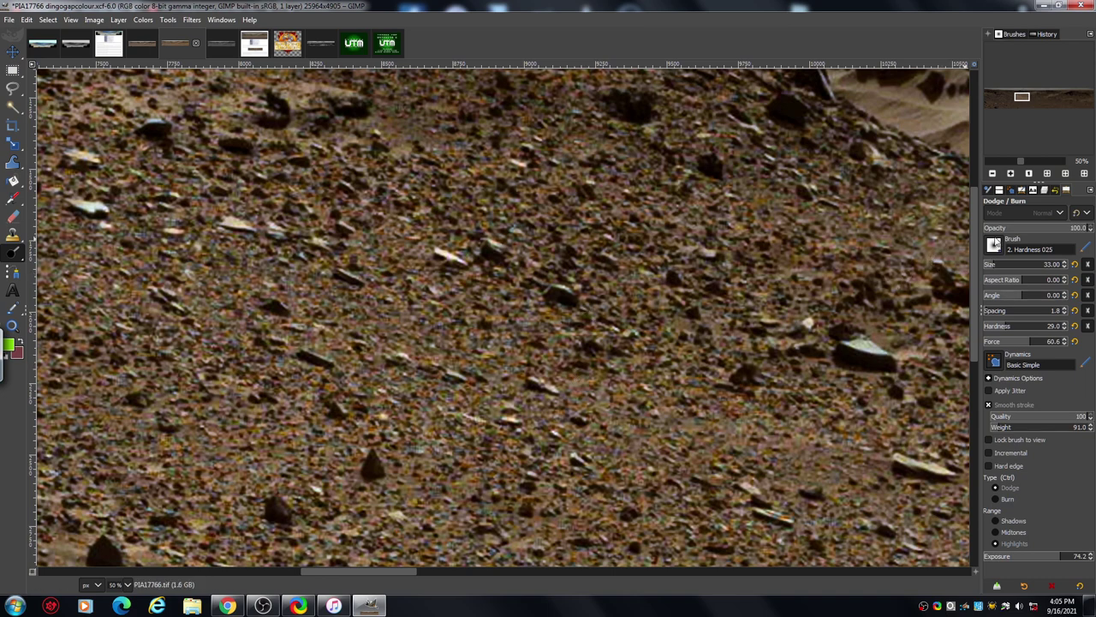
{"action": "left_click", "coordinate": [1010, 174]}
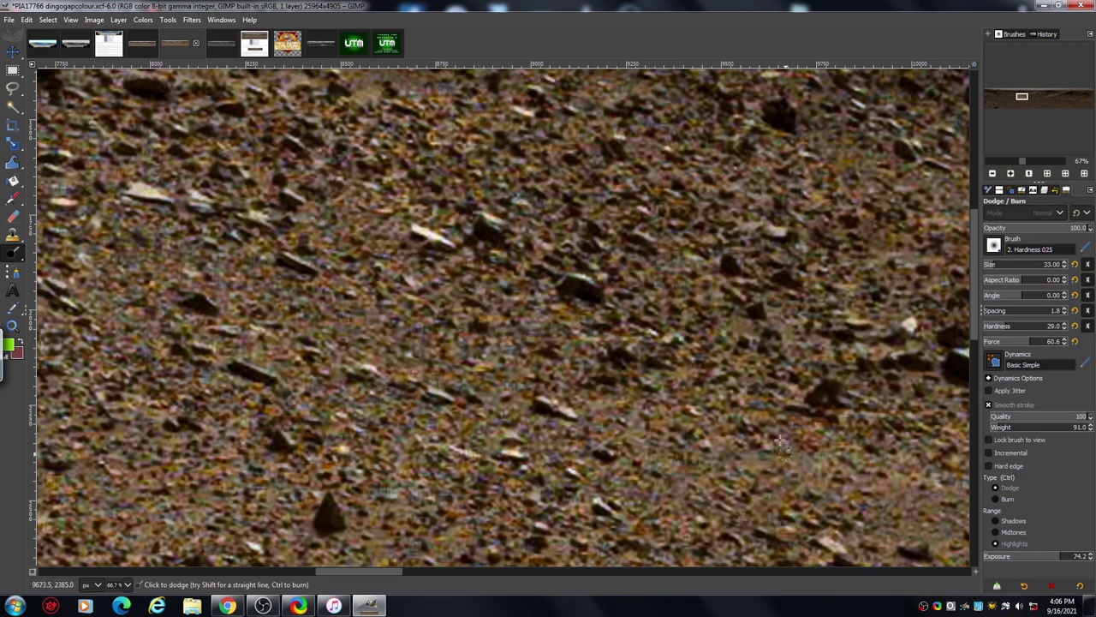
Scroll to the ridge crest and paint a Dodge stroke to lighten its rocks.
{"action": "left_click_drag", "start_coordinate": [385, 575], "coordinate": [357, 571]}
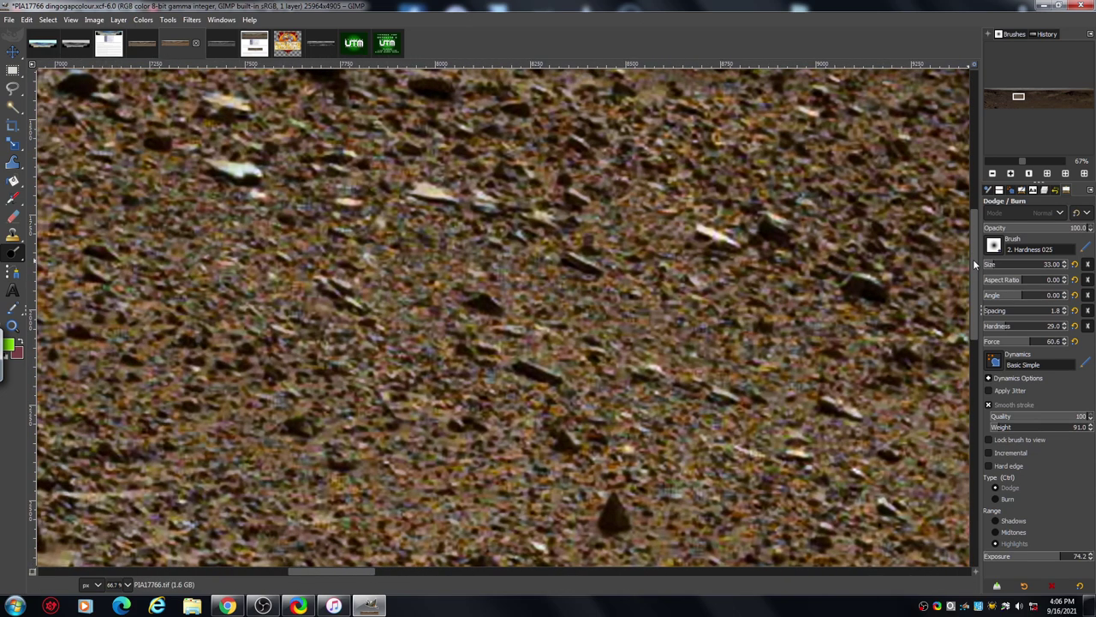
{"action": "mouse_move", "coordinate": [973, 257]}
{"action": "left_mouse_down"}
{"action": "mouse_move", "coordinate": [969, 216]}
{"action": "mouse_move", "coordinate": [972, 236]}
{"action": "left_mouse_up"}
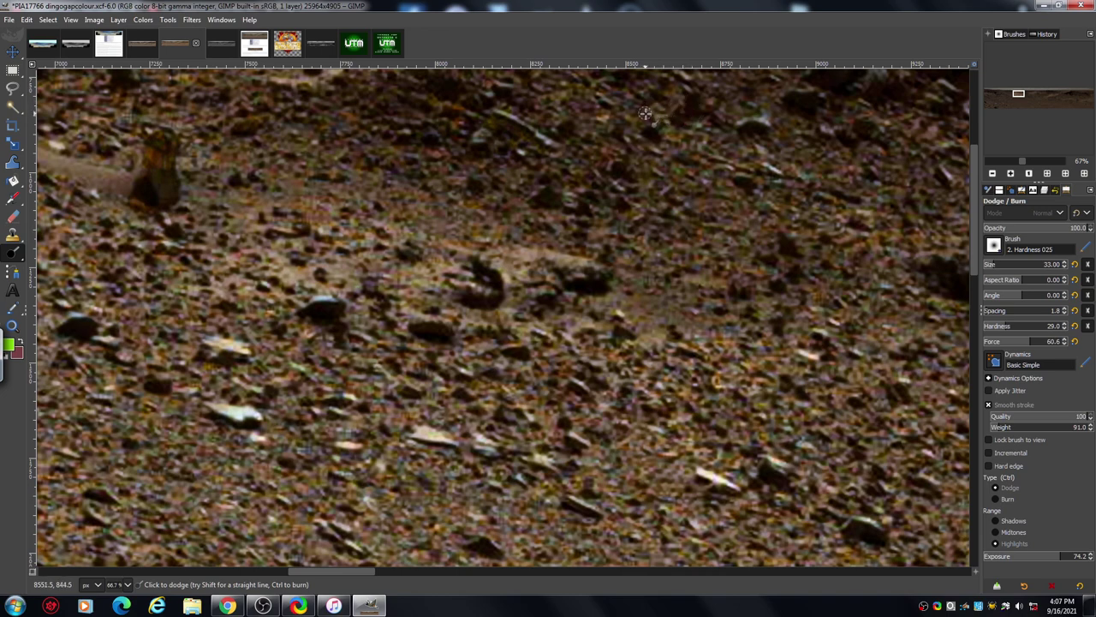
{"action": "scroll", "coordinate": [975, 208], "scroll_direction": "up", "scroll_amount": 3}
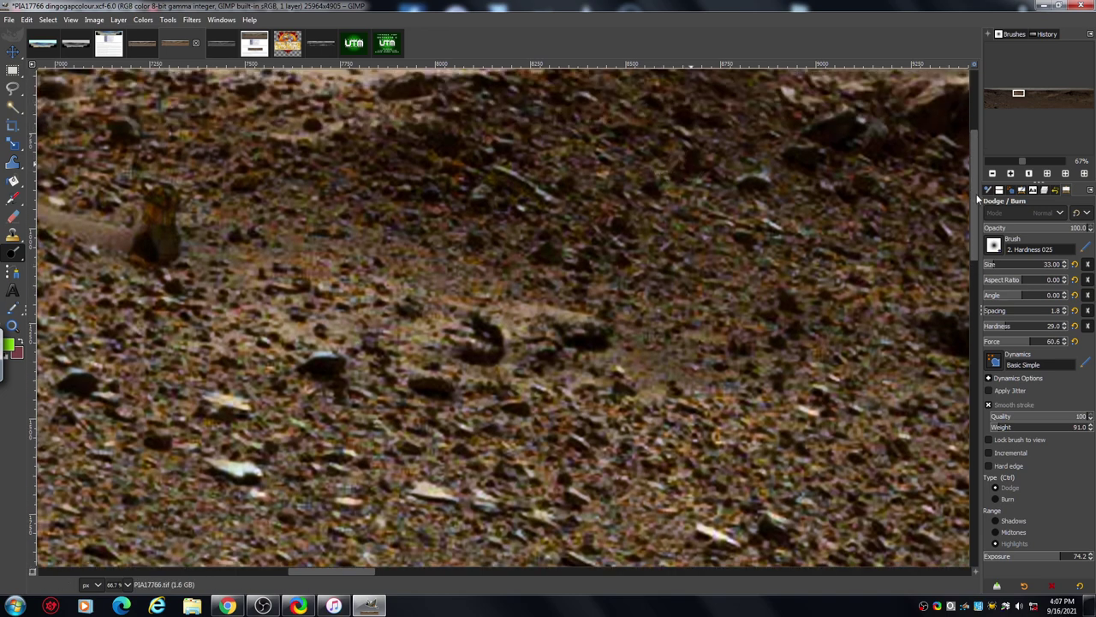
{"action": "scroll", "coordinate": [976, 188], "scroll_direction": "up", "scroll_amount": 1}
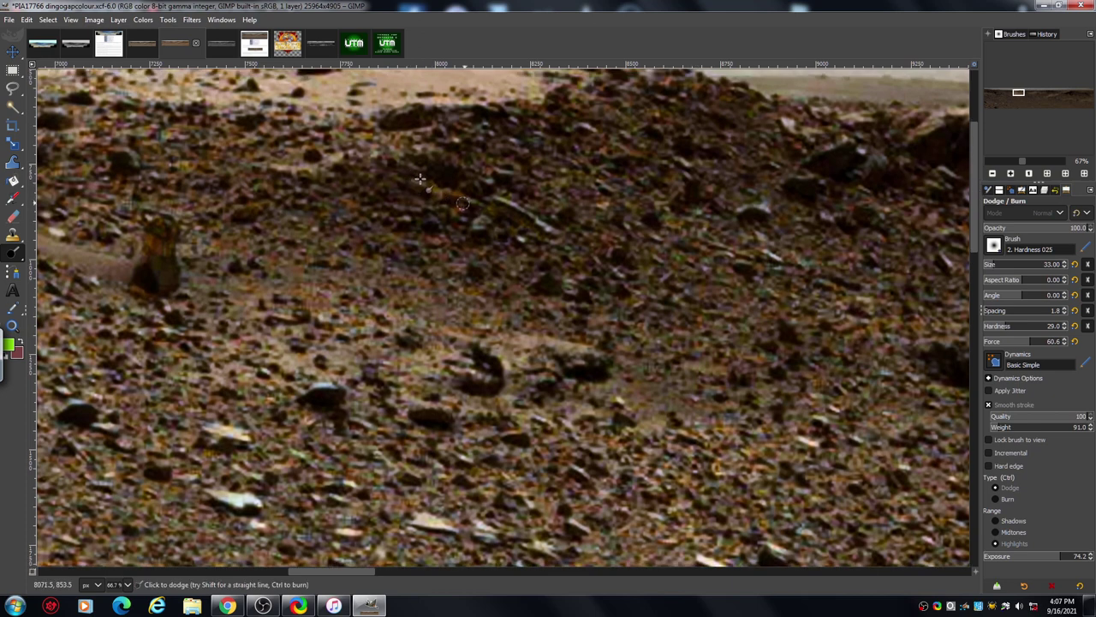
{"action": "left_click_drag", "start_coordinate": [444, 189], "coordinate": [469, 204]}
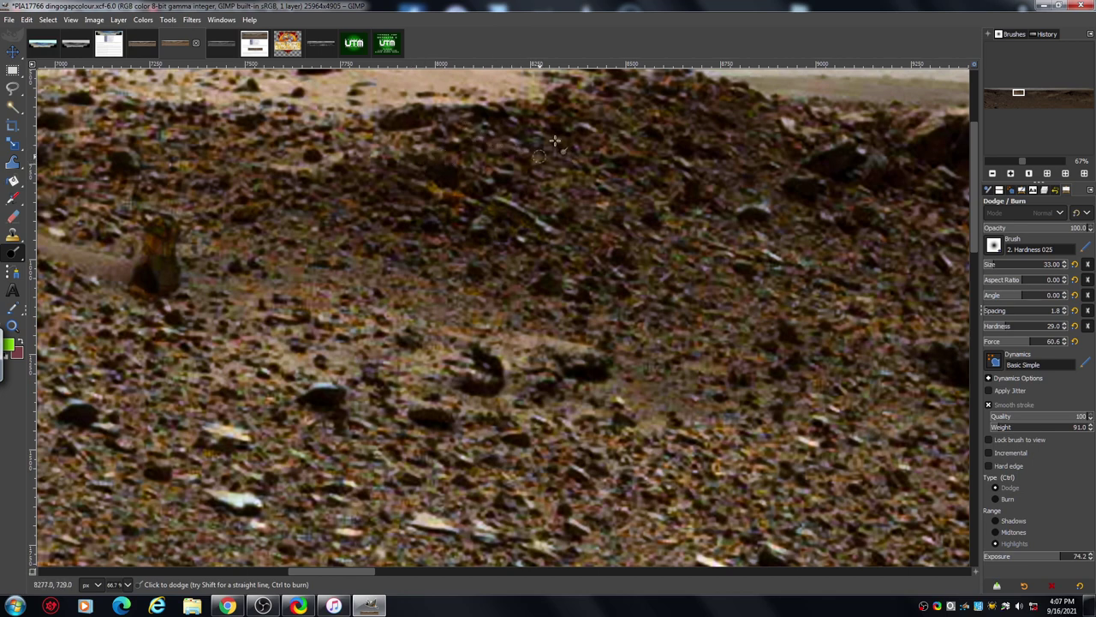
Zoom to 150% to inspect the upright rock mid-slope, then zoom back out to 50%.
{"action": "left_click", "coordinate": [1010, 174]}
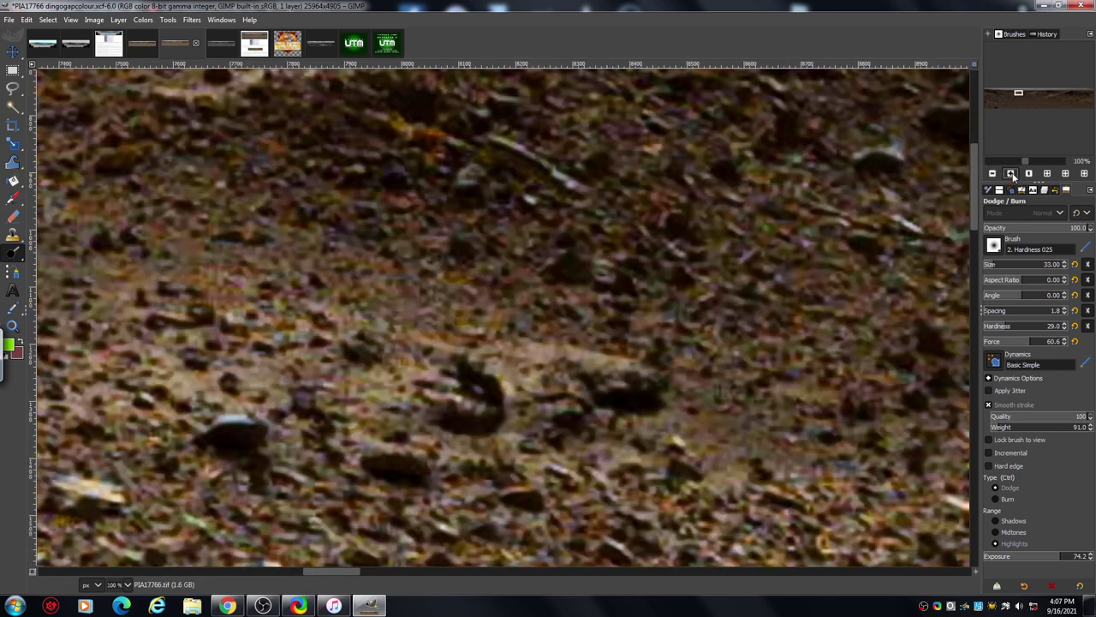
{"action": "left_click", "coordinate": [1010, 174]}
{"action": "mouse_move", "coordinate": [976, 199]}
{"action": "left_mouse_down"}
{"action": "mouse_move", "coordinate": [971, 162]}
{"action": "mouse_move", "coordinate": [969, 214]}
{"action": "left_mouse_up"}
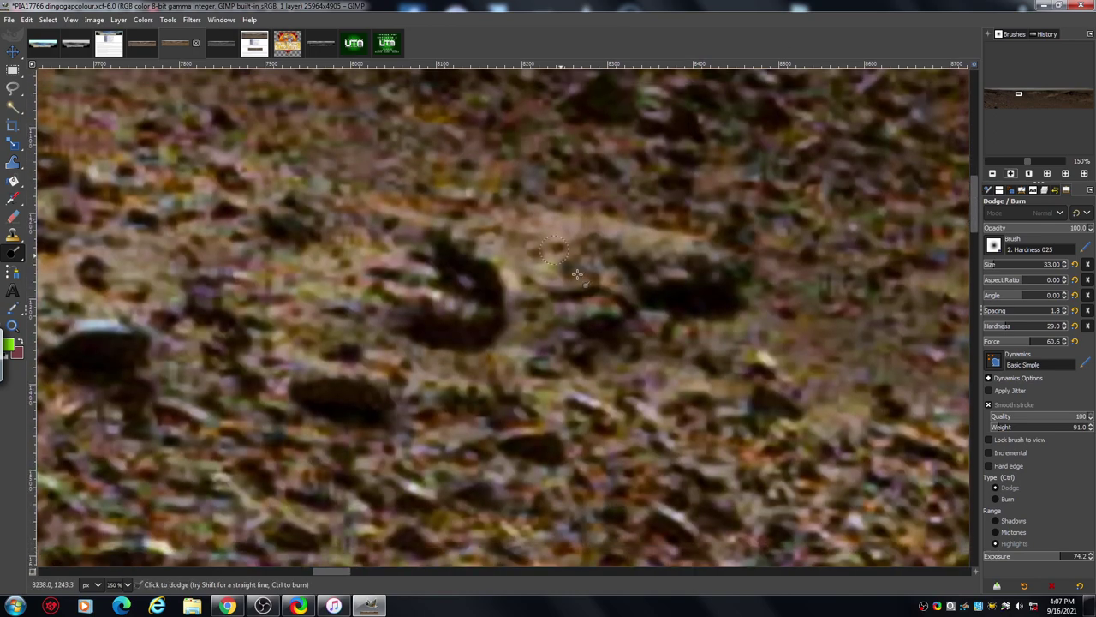
{"action": "left_click_drag", "start_coordinate": [334, 572], "coordinate": [303, 574]}
{"action": "left_click_drag", "start_coordinate": [972, 215], "coordinate": [969, 179]}
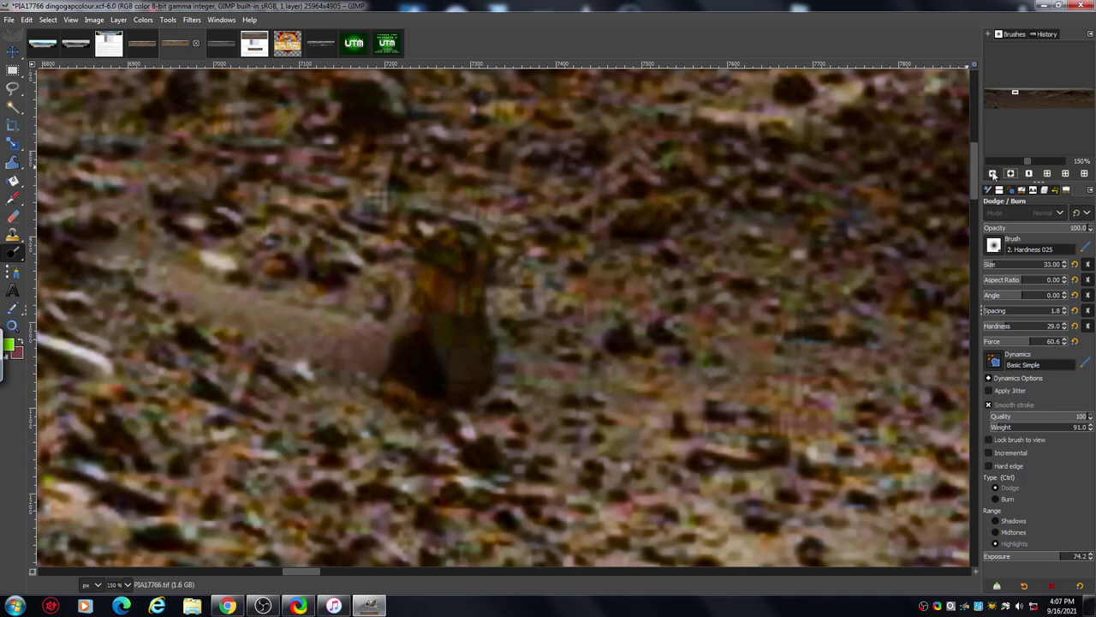
{"action": "left_click", "coordinate": [993, 173]}
{"action": "left_click", "coordinate": [993, 174]}
{"action": "left_click", "coordinate": [993, 174]}
{"action": "scroll", "coordinate": [974, 209], "scroll_direction": "down", "scroll_amount": 1}
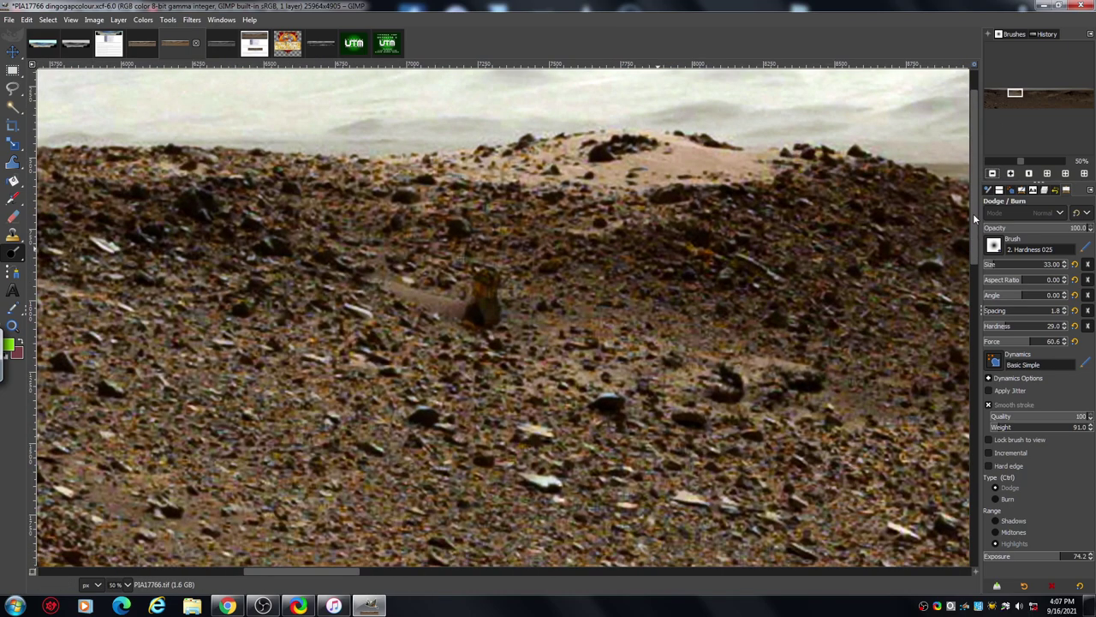
View the DINGO GAP RAW image, then zoom the dingogapbw panorama onto the ridge.
{"action": "left_click", "coordinate": [148, 45]}
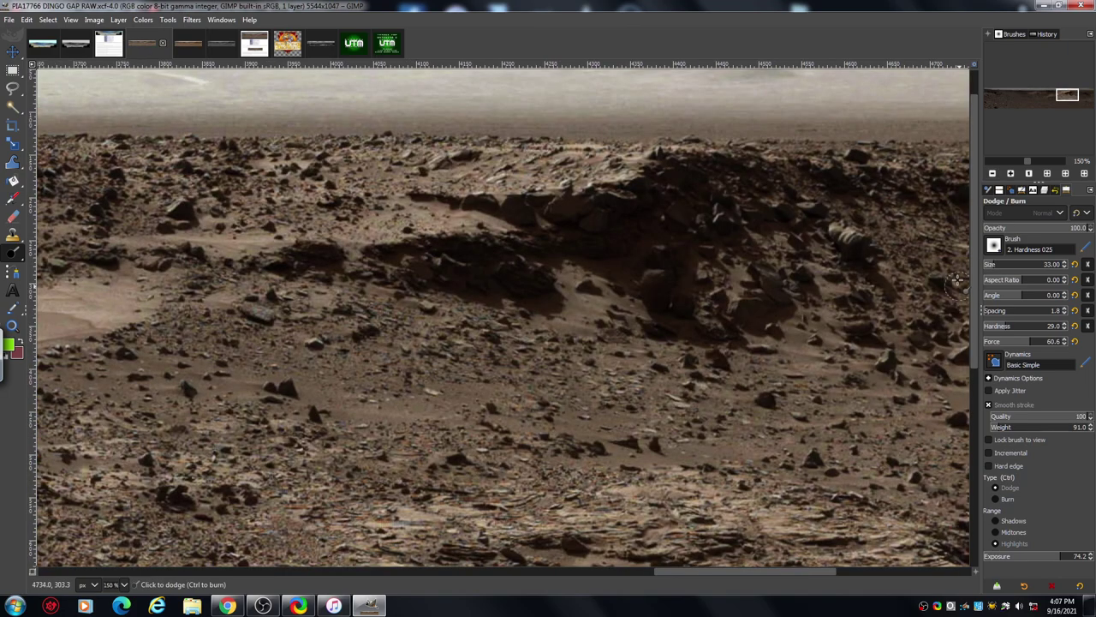
{"action": "left_click_drag", "start_coordinate": [1067, 94], "coordinate": [1014, 95]}
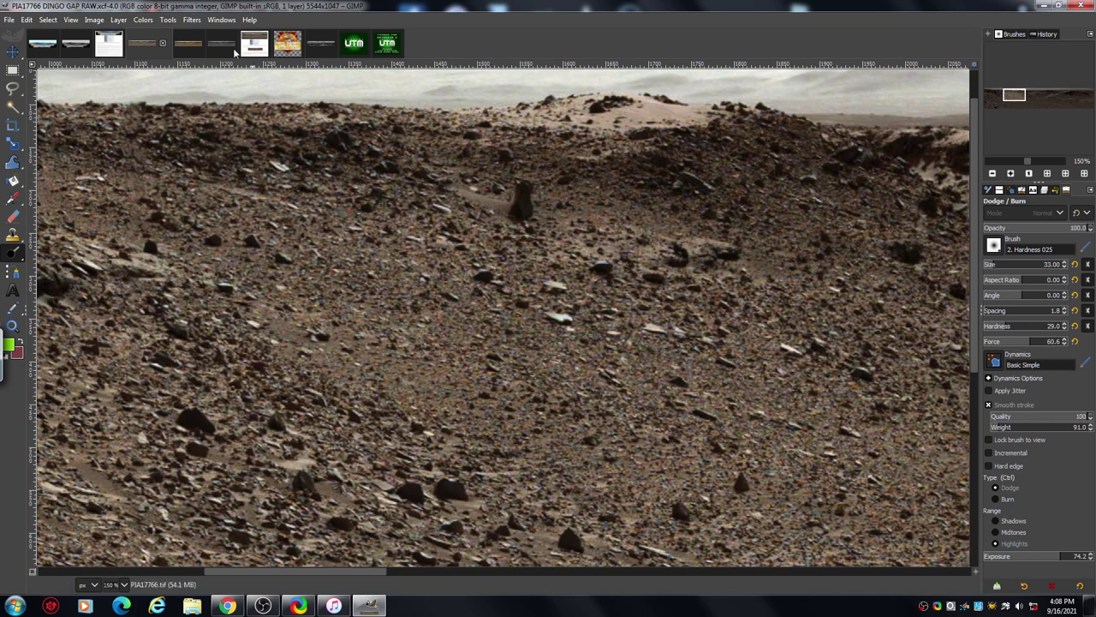
{"action": "left_click", "coordinate": [223, 48]}
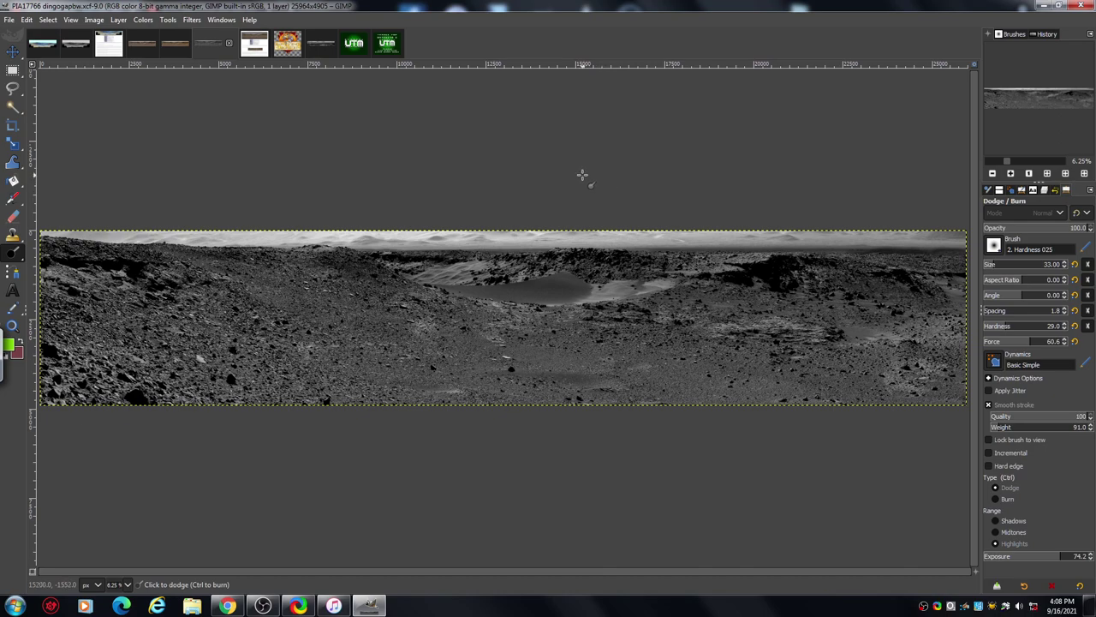
{"action": "left_click", "coordinate": [1011, 174]}
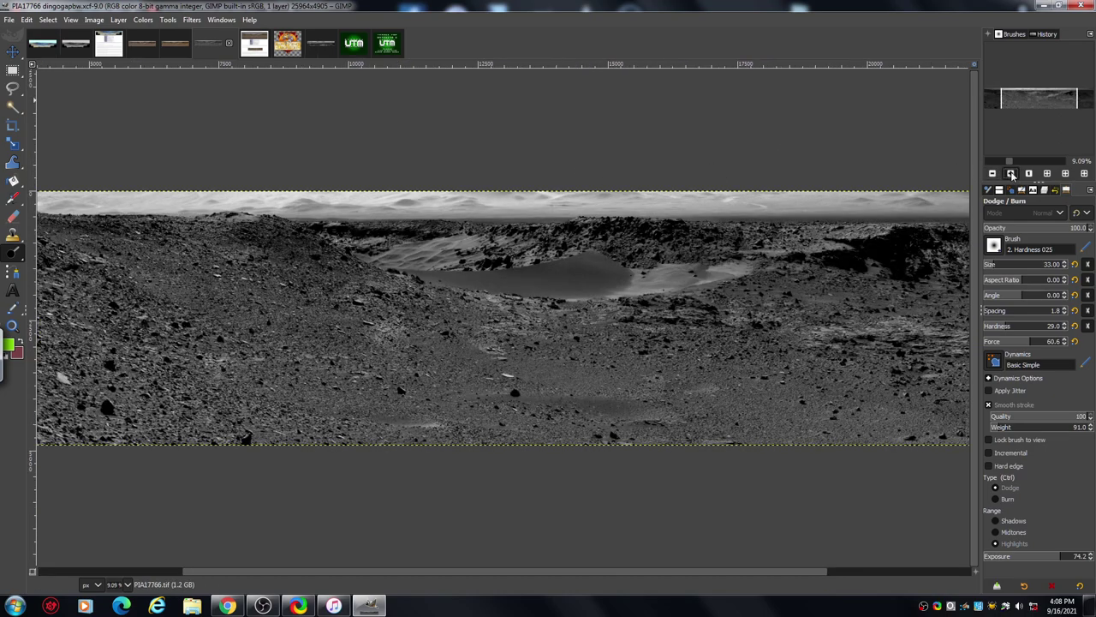
{"action": "left_click", "coordinate": [1011, 174]}
{"action": "left_click", "coordinate": [1010, 173]}
{"action": "left_click", "coordinate": [1010, 174]}
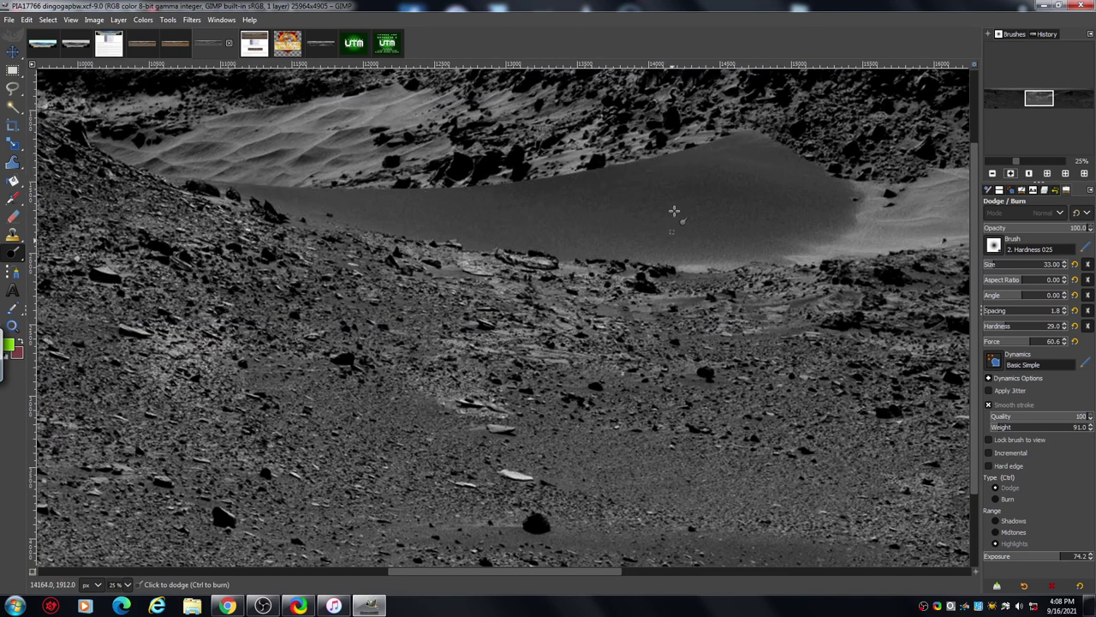
{"action": "left_click_drag", "start_coordinate": [594, 570], "coordinate": [428, 565]}
{"action": "left_click_drag", "start_coordinate": [976, 269], "coordinate": [971, 209]}
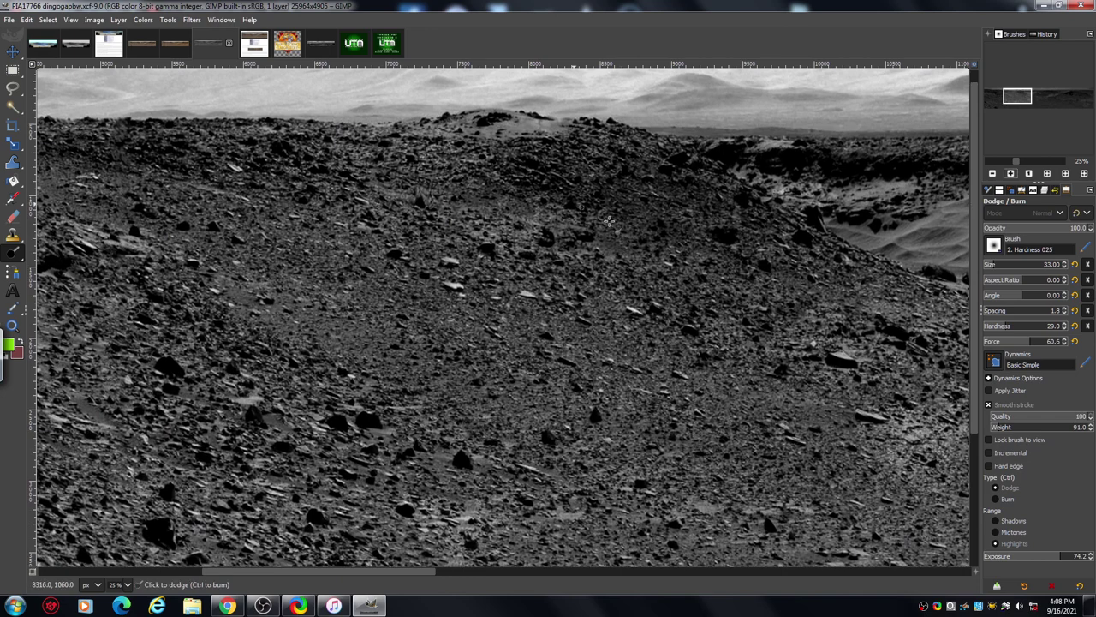
Compare the colour and grayscale images at matching zoom, ending on dingogapbw.
{"action": "left_click", "coordinate": [175, 48]}
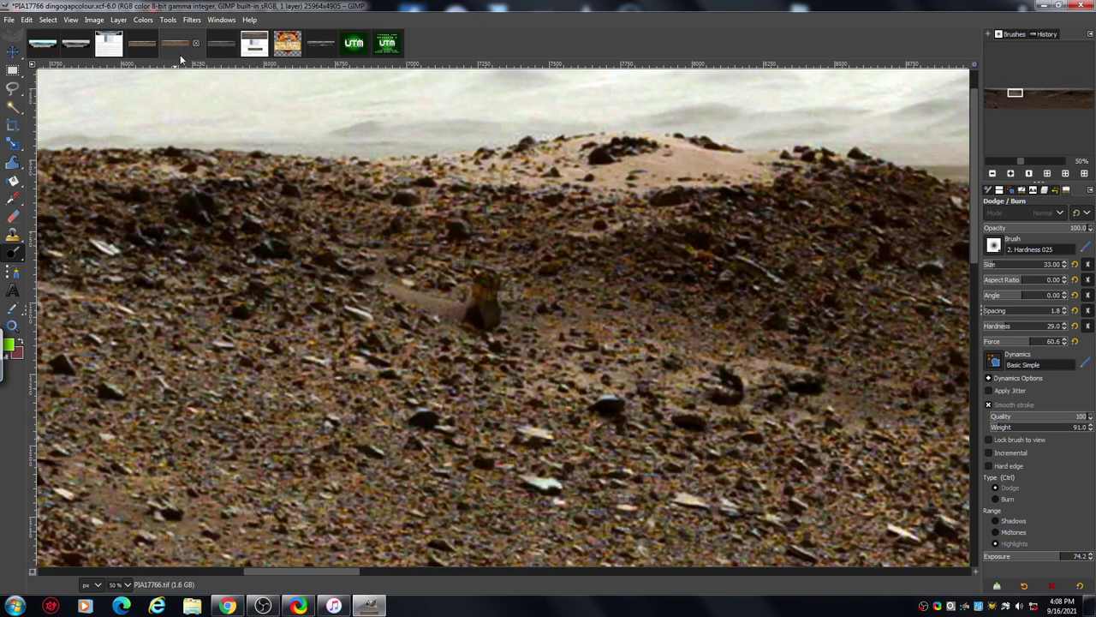
{"action": "left_click", "coordinate": [993, 173]}
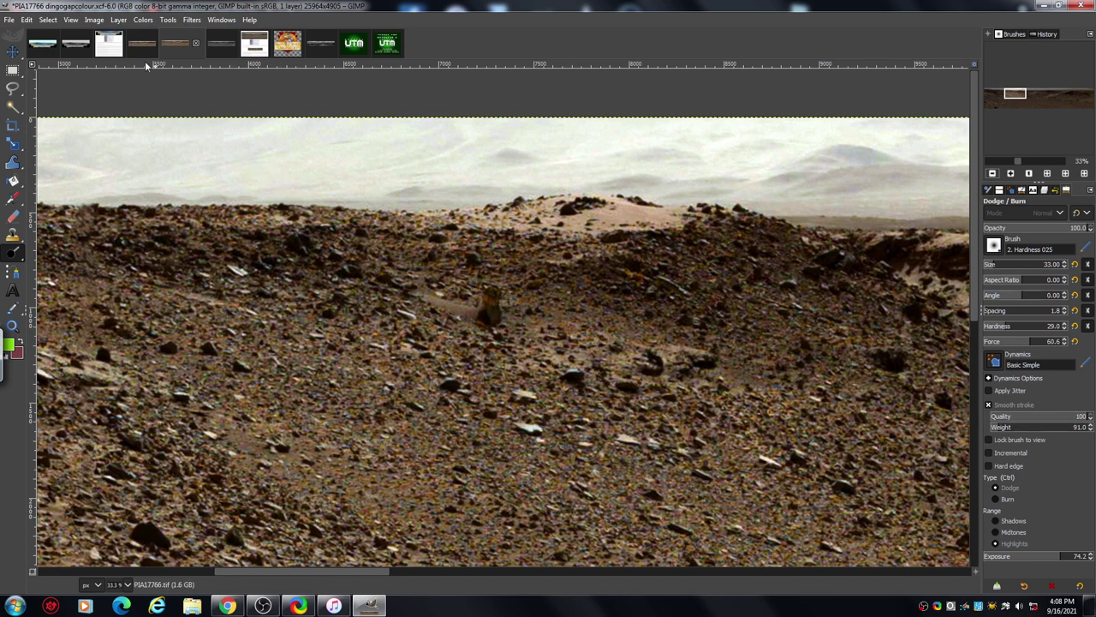
{"action": "left_click", "coordinate": [225, 53]}
{"action": "left_click", "coordinate": [227, 58]}
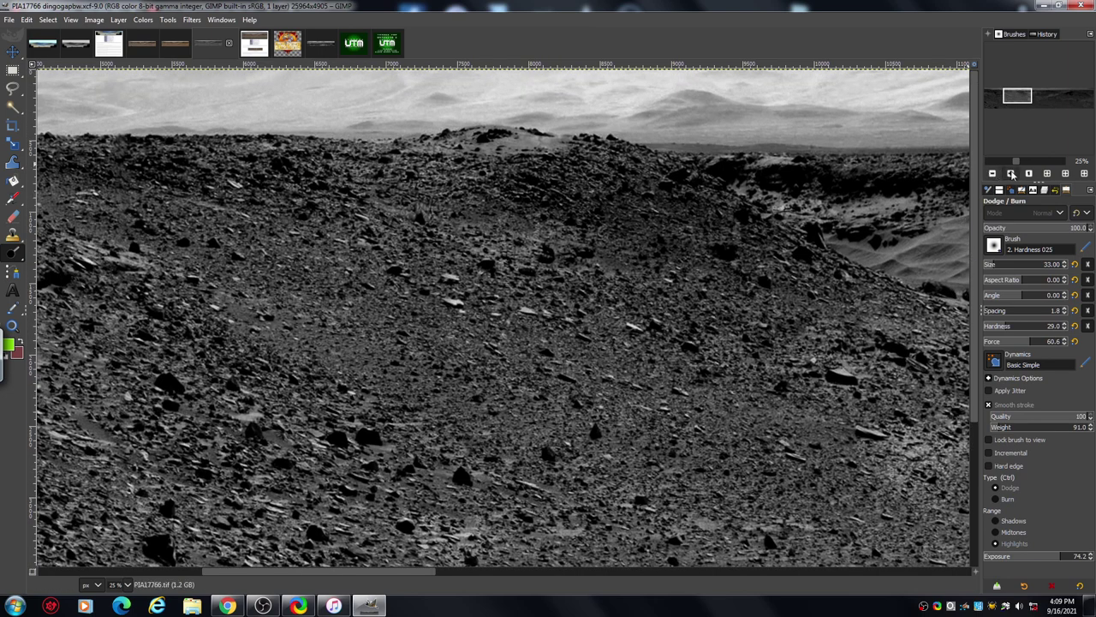
{"action": "left_click", "coordinate": [1011, 173]}
{"action": "left_click_drag", "start_coordinate": [974, 250], "coordinate": [970, 203]}
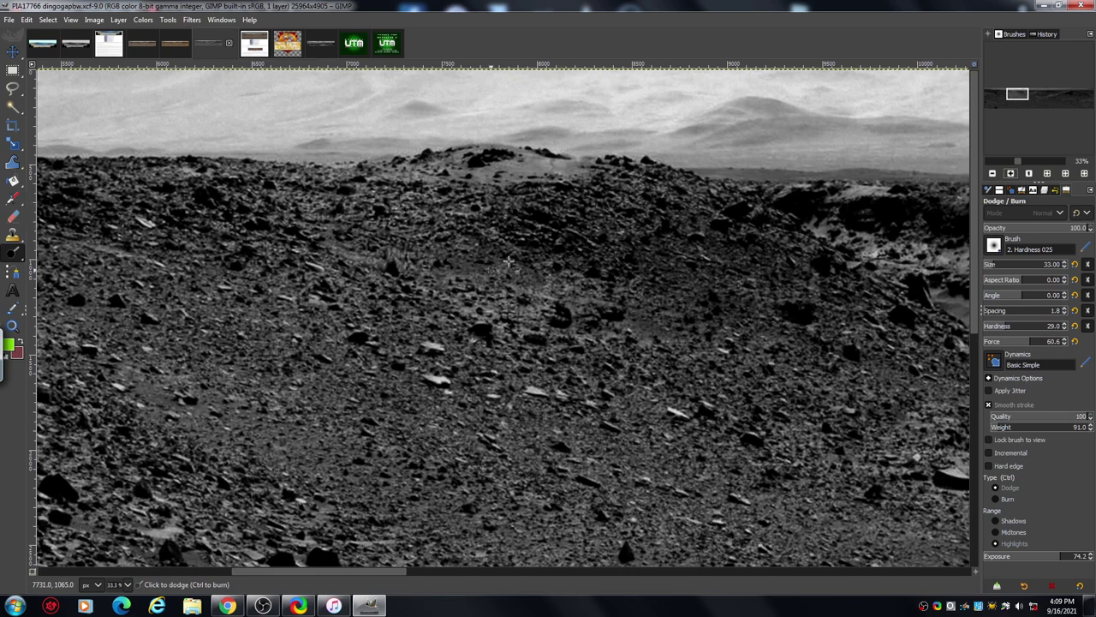
{"action": "left_click", "coordinate": [181, 47]}
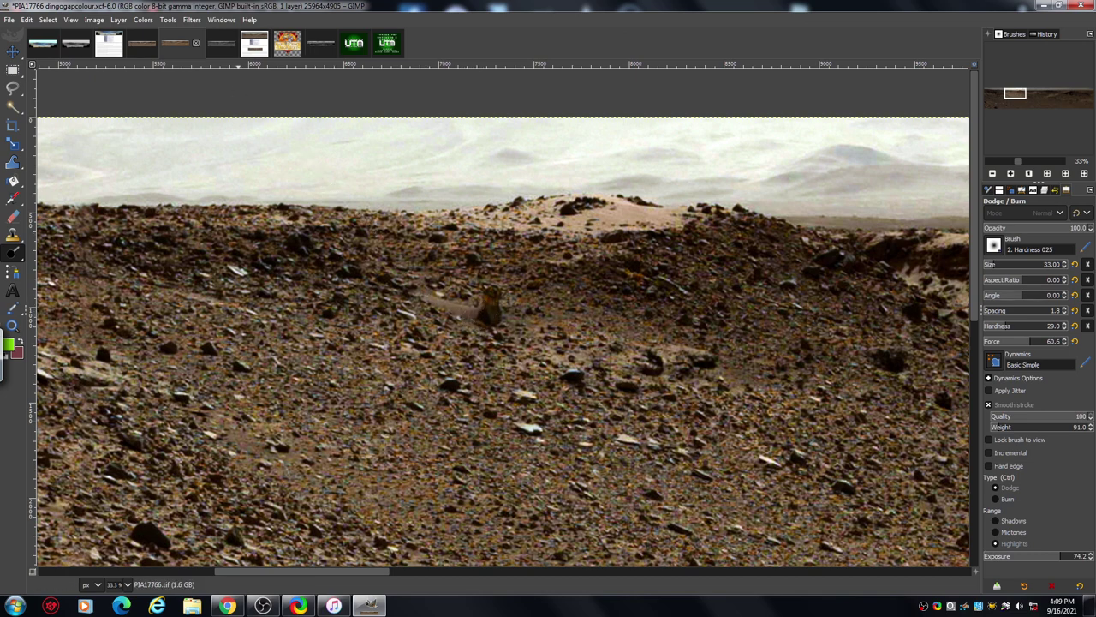
{"action": "left_click", "coordinate": [218, 50]}
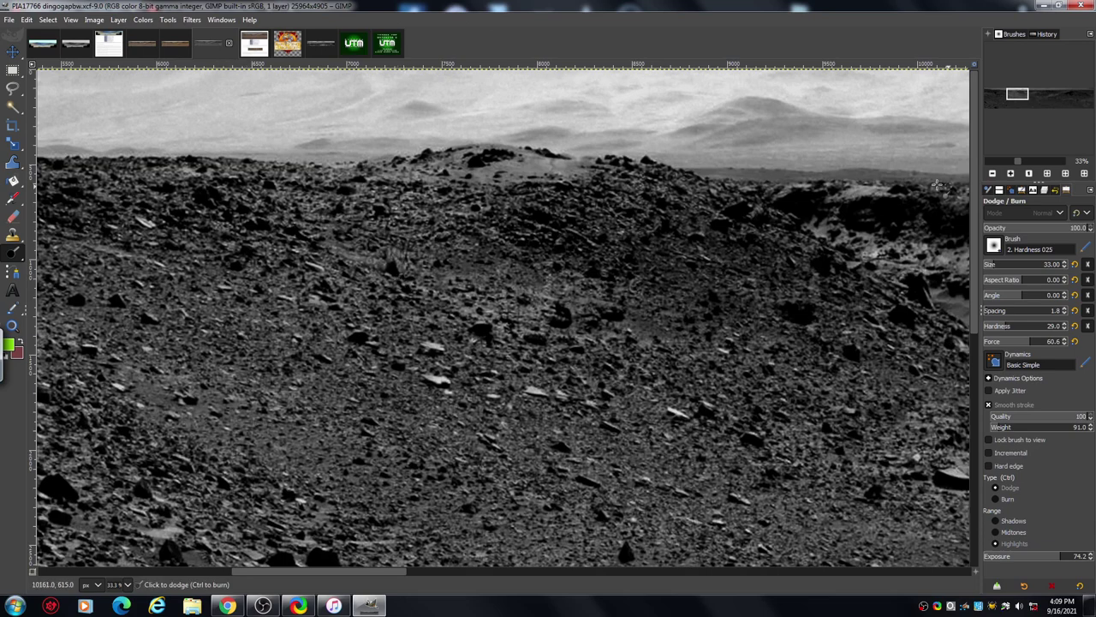
Dodge-lighten two small patches of the grayscale slope, then zoom out to 33.3%.
{"action": "left_click", "coordinate": [1010, 174]}
{"action": "left_click", "coordinate": [1011, 174]}
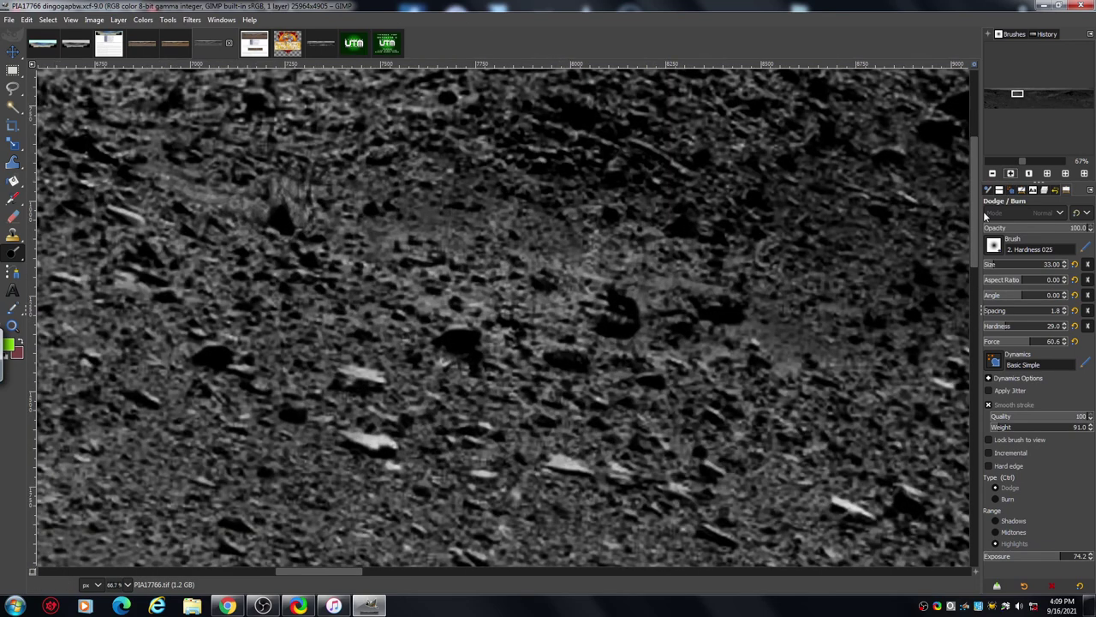
{"action": "left_click_drag", "start_coordinate": [974, 245], "coordinate": [973, 225]}
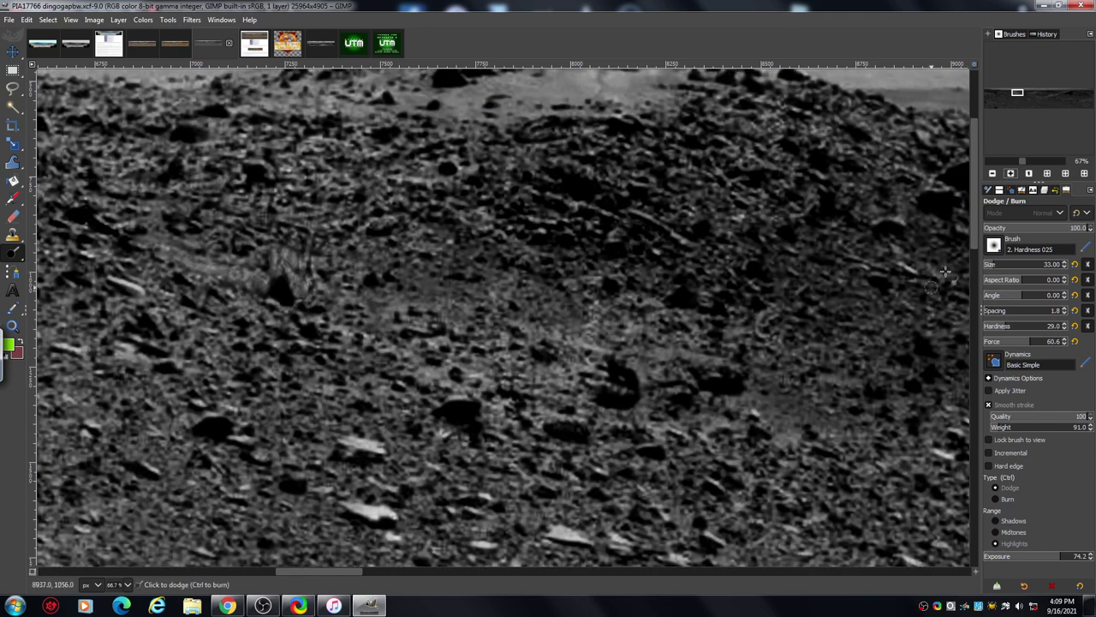
{"action": "left_click_drag", "start_coordinate": [355, 573], "coordinate": [333, 572]}
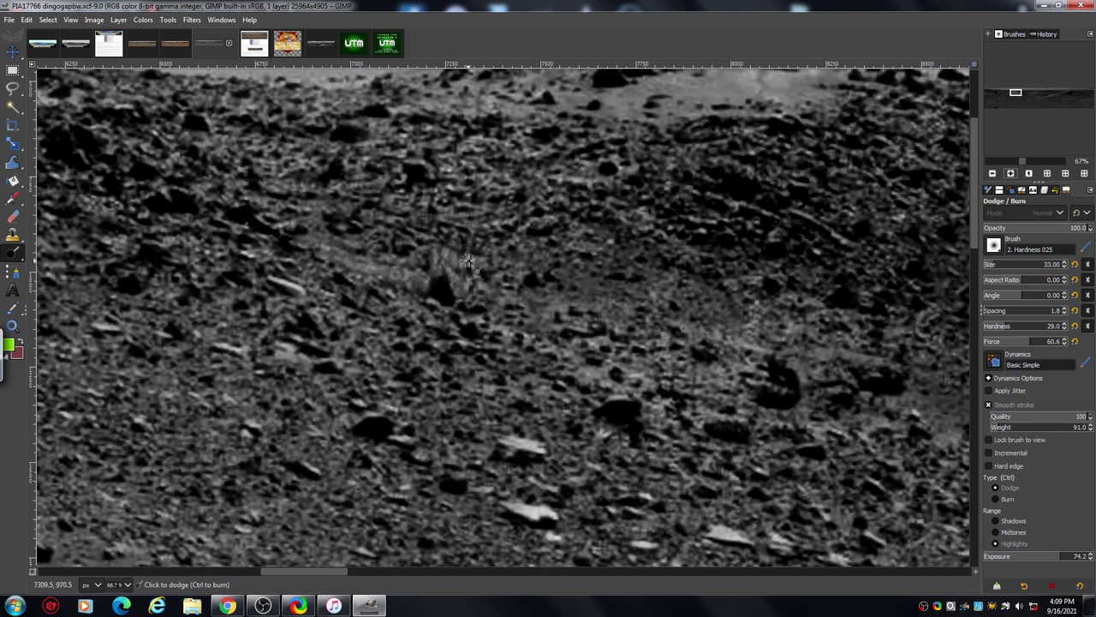
{"action": "mouse_move", "coordinate": [466, 261]}
{"action": "left_mouse_down"}
{"action": "mouse_move", "coordinate": [438, 218]}
{"action": "mouse_move", "coordinate": [447, 294]}
{"action": "mouse_move", "coordinate": [437, 272]}
{"action": "mouse_move", "coordinate": [448, 282]}
{"action": "mouse_move", "coordinate": [438, 290]}
{"action": "mouse_move", "coordinate": [462, 300]}
{"action": "mouse_move", "coordinate": [444, 232]}
{"action": "mouse_move", "coordinate": [428, 216]}
{"action": "mouse_move", "coordinate": [422, 293]}
{"action": "mouse_move", "coordinate": [410, 294]}
{"action": "mouse_move", "coordinate": [403, 259]}
{"action": "mouse_move", "coordinate": [334, 251]}
{"action": "left_mouse_up"}
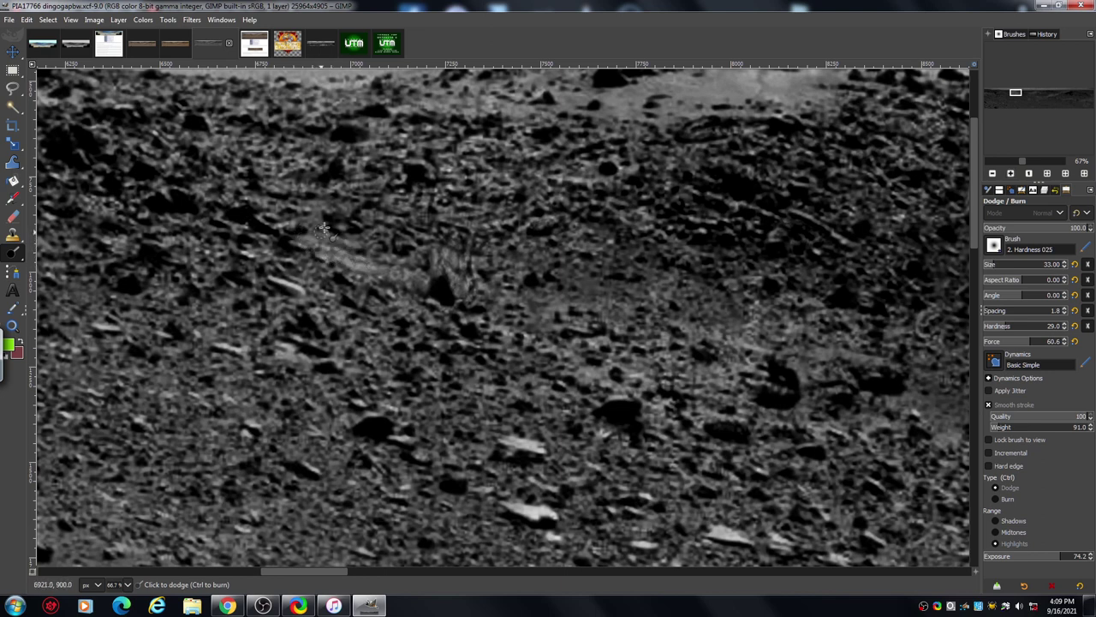
{"action": "left_click_drag", "start_coordinate": [325, 228], "coordinate": [306, 221]}
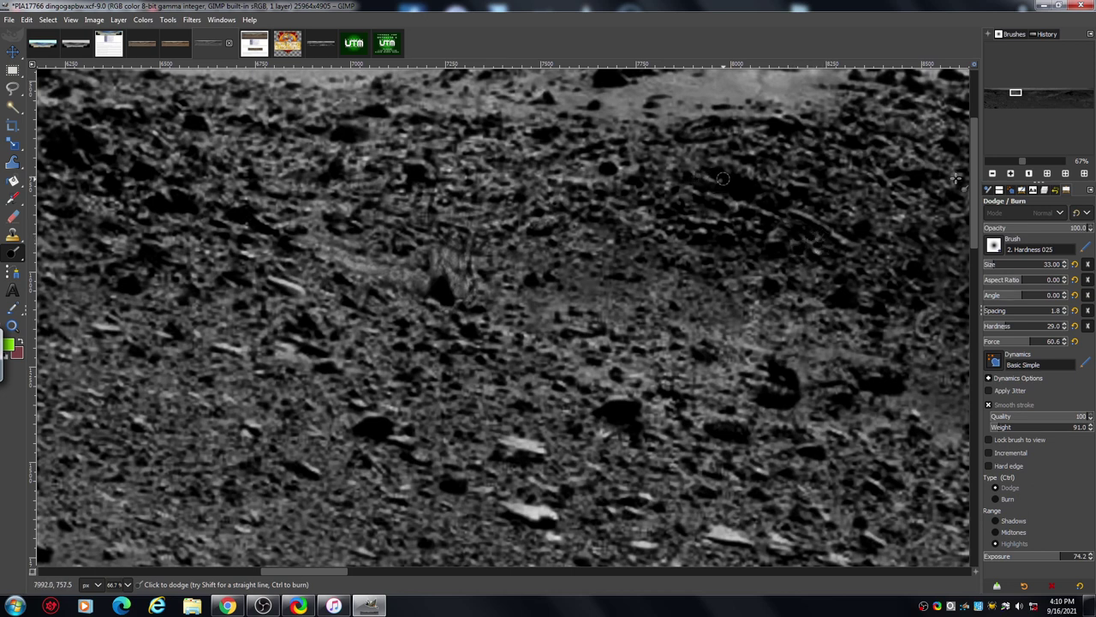
{"action": "left_click", "coordinate": [992, 173]}
{"action": "left_click", "coordinate": [992, 173]}
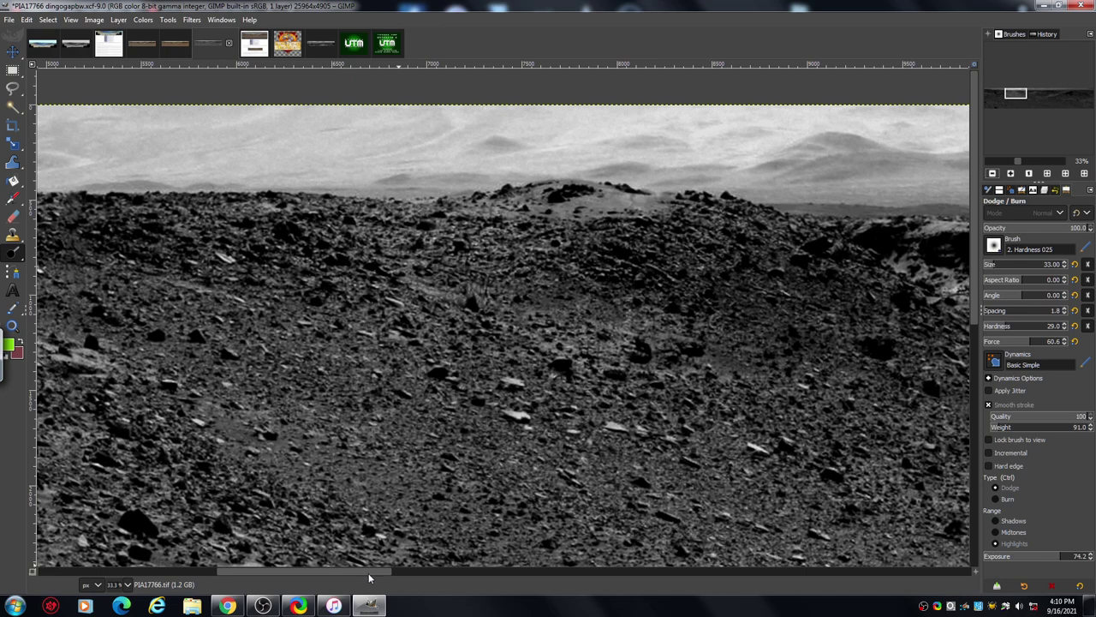
Pan to the ridgeline's left end, set the Dodge brush size to 61, and zoom out.
{"action": "left_click_drag", "start_coordinate": [369, 578], "coordinate": [233, 589]}
{"action": "left_click_drag", "start_coordinate": [977, 199], "coordinate": [971, 343]}
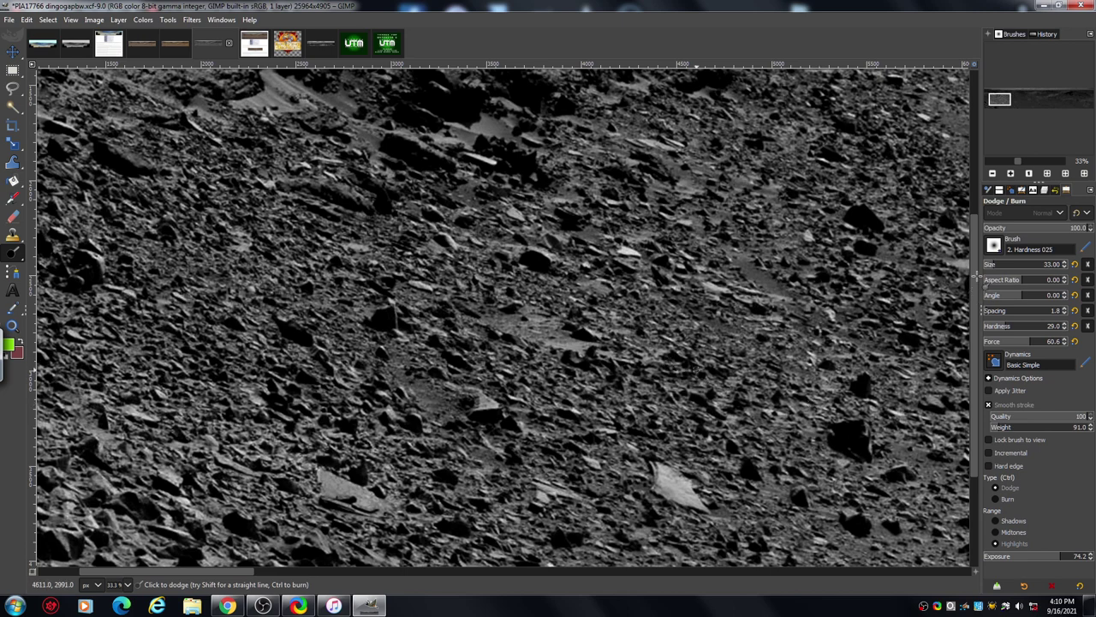
{"action": "left_click_drag", "start_coordinate": [976, 276], "coordinate": [973, 164]}
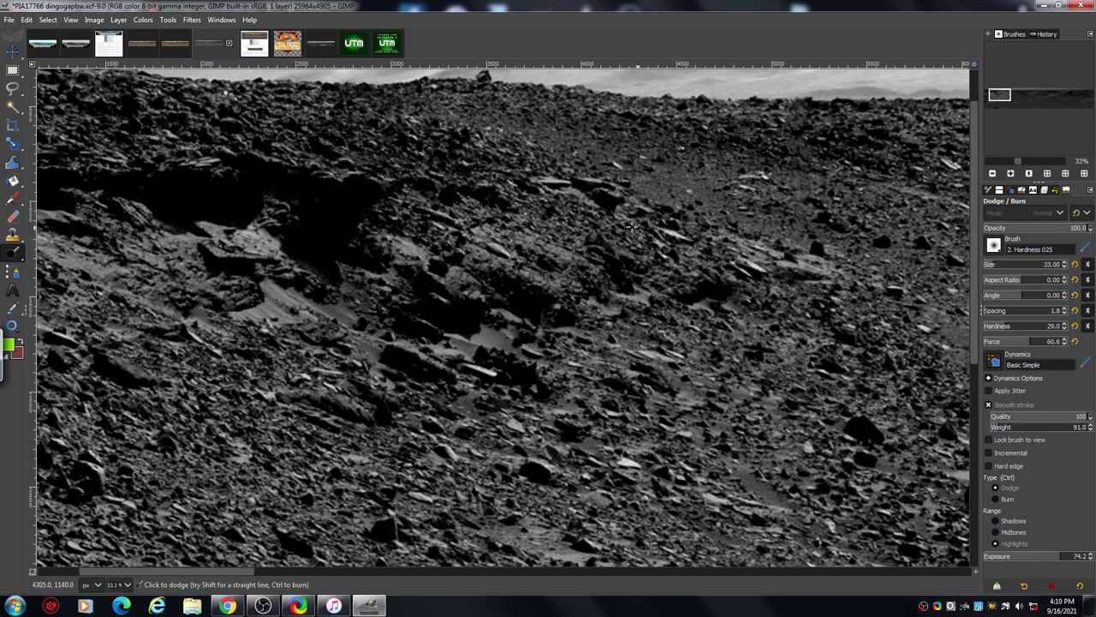
{"action": "left_click", "coordinate": [1009, 173]}
{"action": "left_click_drag", "start_coordinate": [976, 232], "coordinate": [973, 212]}
{"action": "left_click_drag", "start_coordinate": [195, 572], "coordinate": [219, 581]}
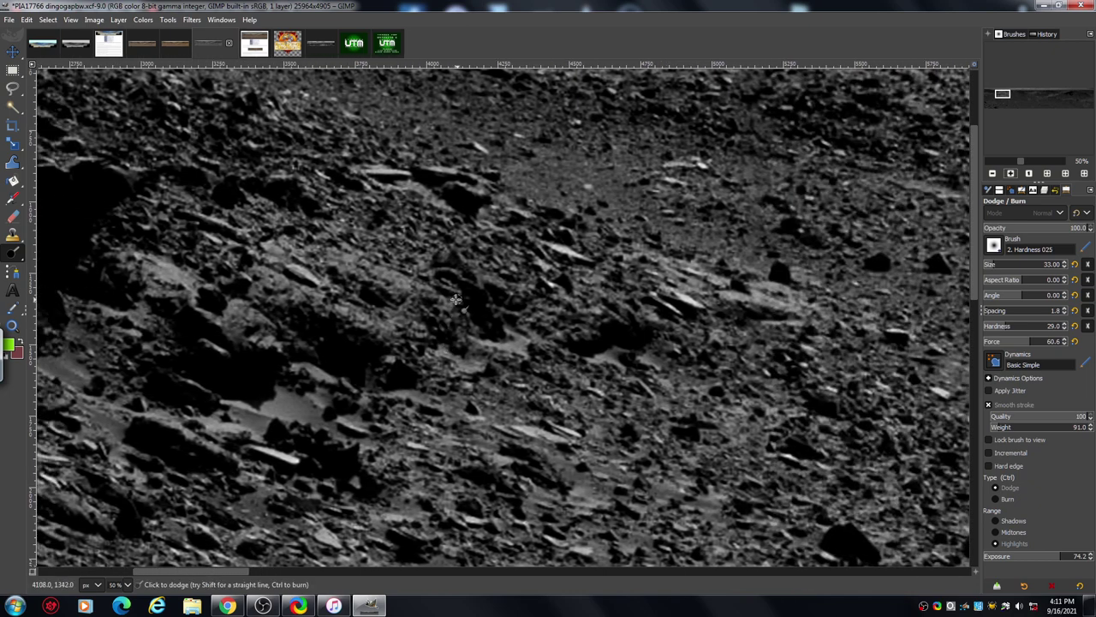
{"action": "left_click", "coordinate": [997, 267]}
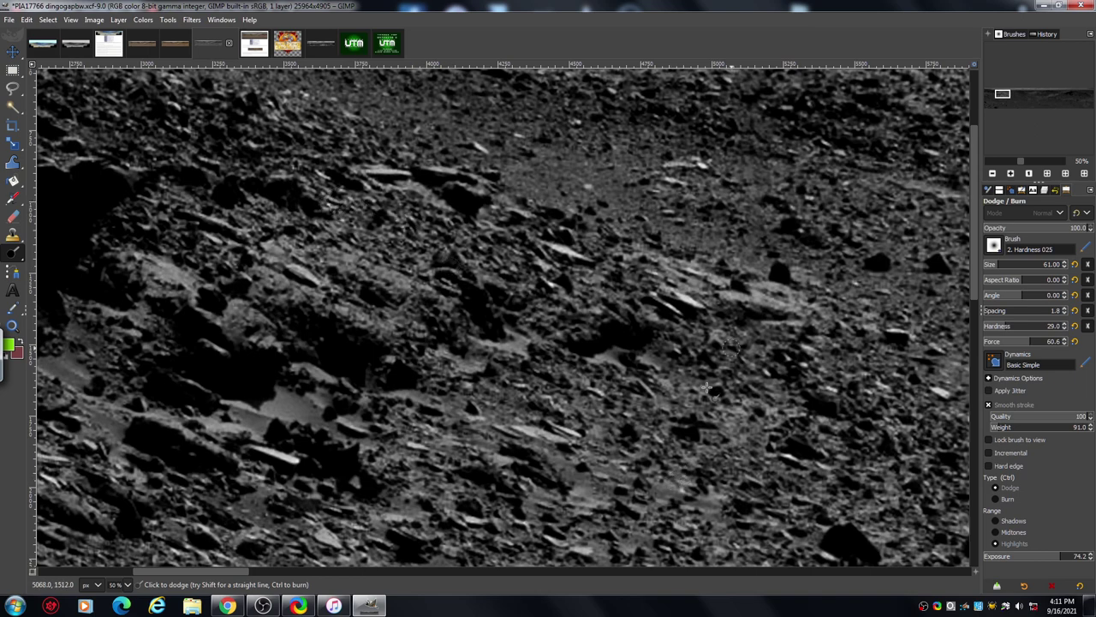
{"action": "left_click", "coordinate": [992, 174]}
Pan right to the dune field and zoom to 67% on the rocks below it.
{"action": "left_click", "coordinate": [992, 174]}
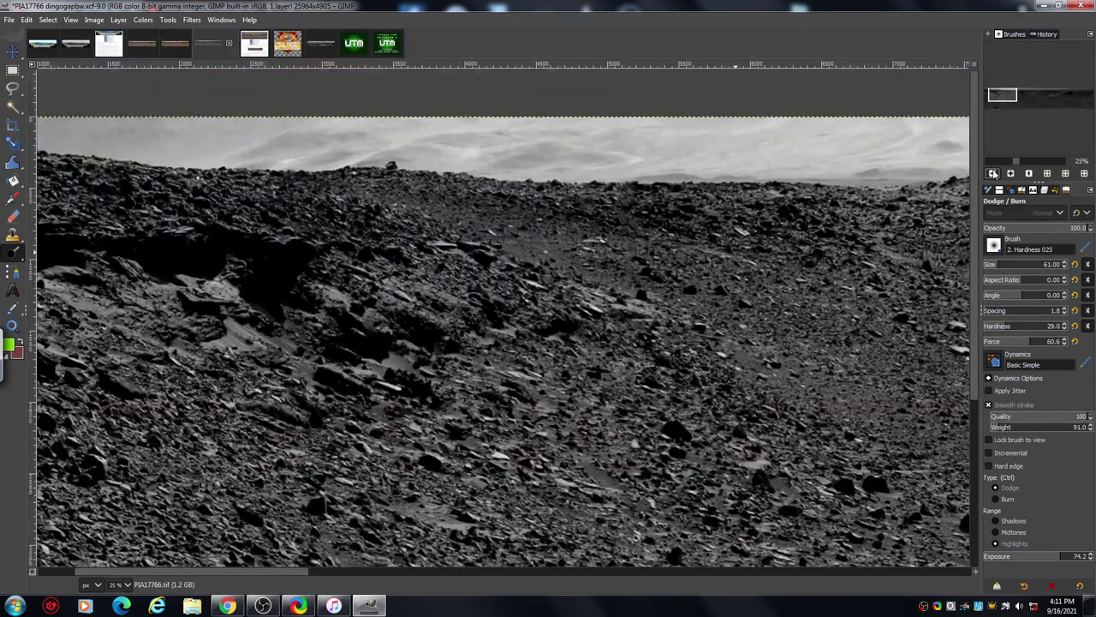
{"action": "left_click", "coordinate": [992, 174]}
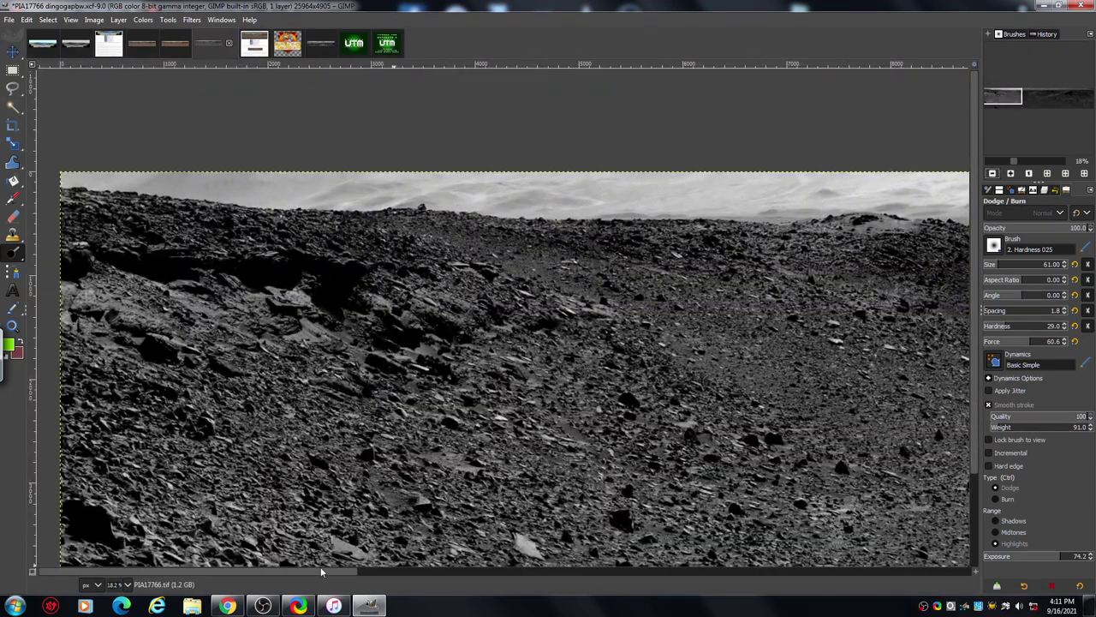
{"action": "left_click_drag", "start_coordinate": [318, 574], "coordinate": [498, 573]}
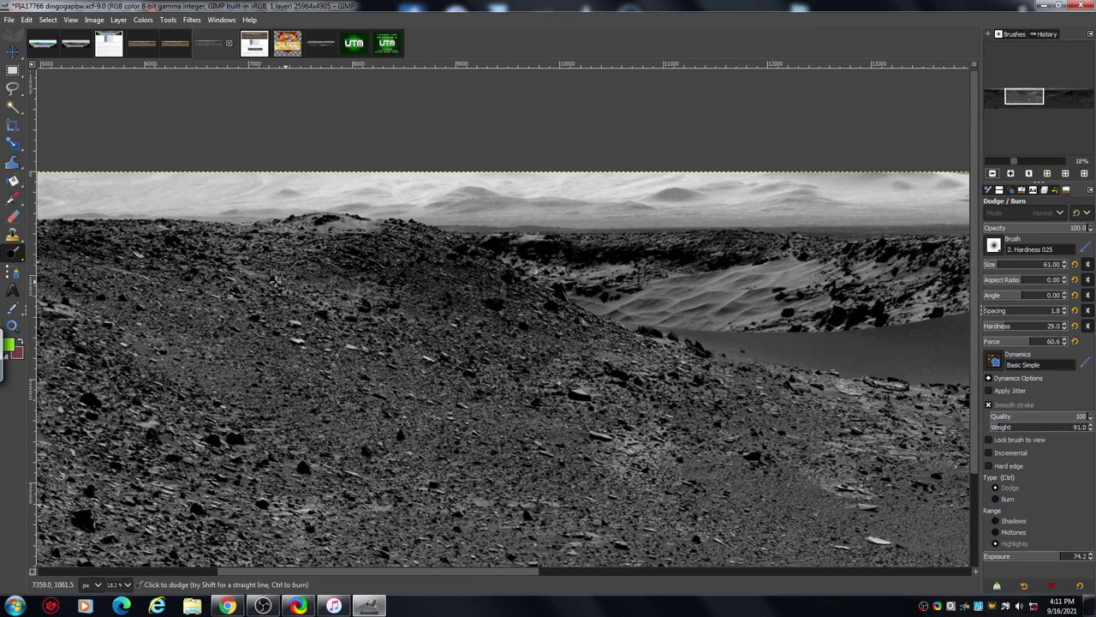
{"action": "left_click_drag", "start_coordinate": [518, 572], "coordinate": [610, 572]}
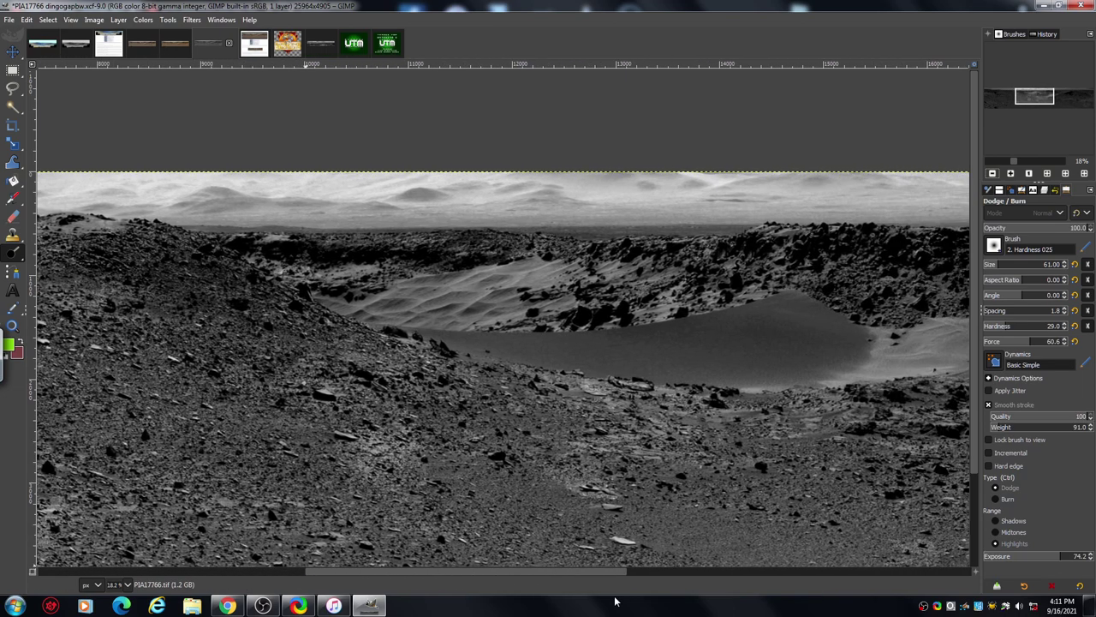
{"action": "left_click", "coordinate": [1010, 174]}
{"action": "left_click", "coordinate": [1011, 174]}
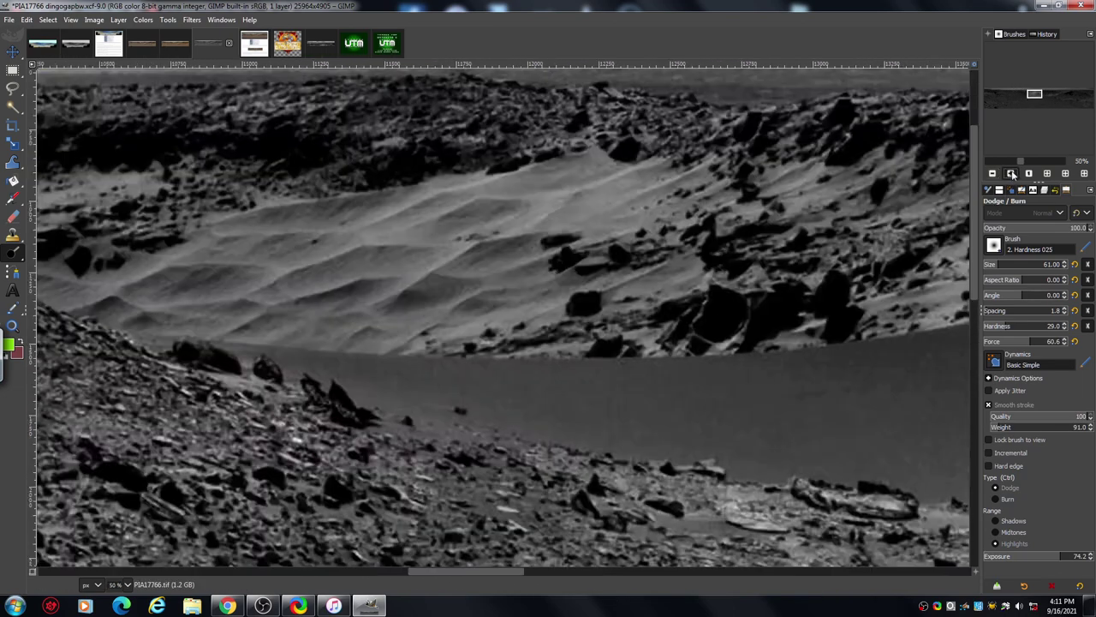
{"action": "left_click", "coordinate": [1010, 174]}
{"action": "left_click", "coordinate": [1010, 174]}
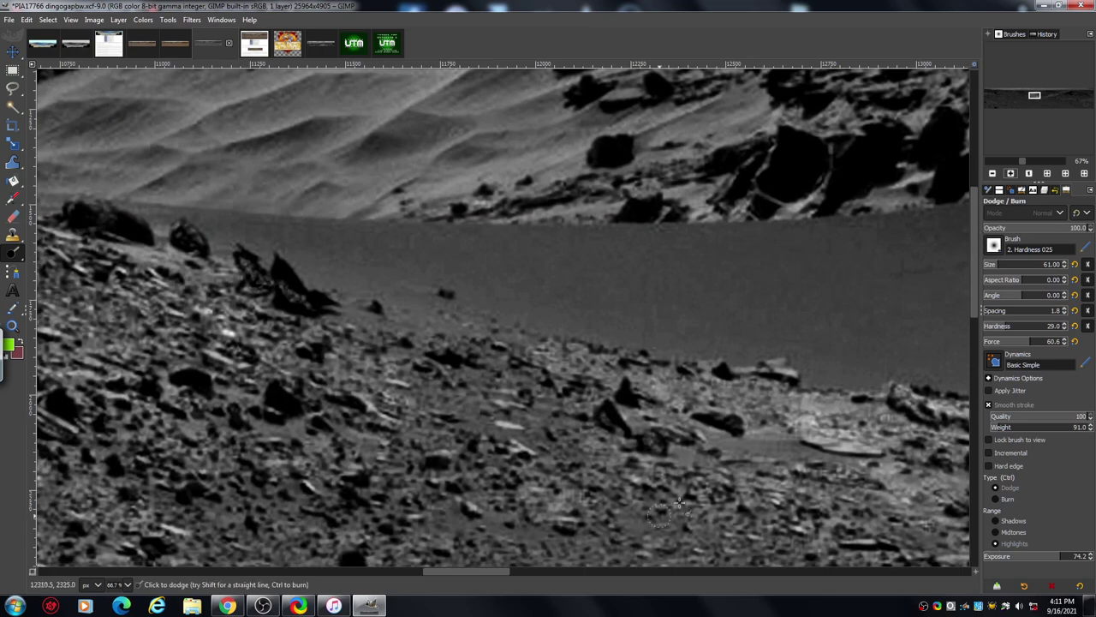
{"action": "left_click_drag", "start_coordinate": [498, 572], "coordinate": [461, 571]}
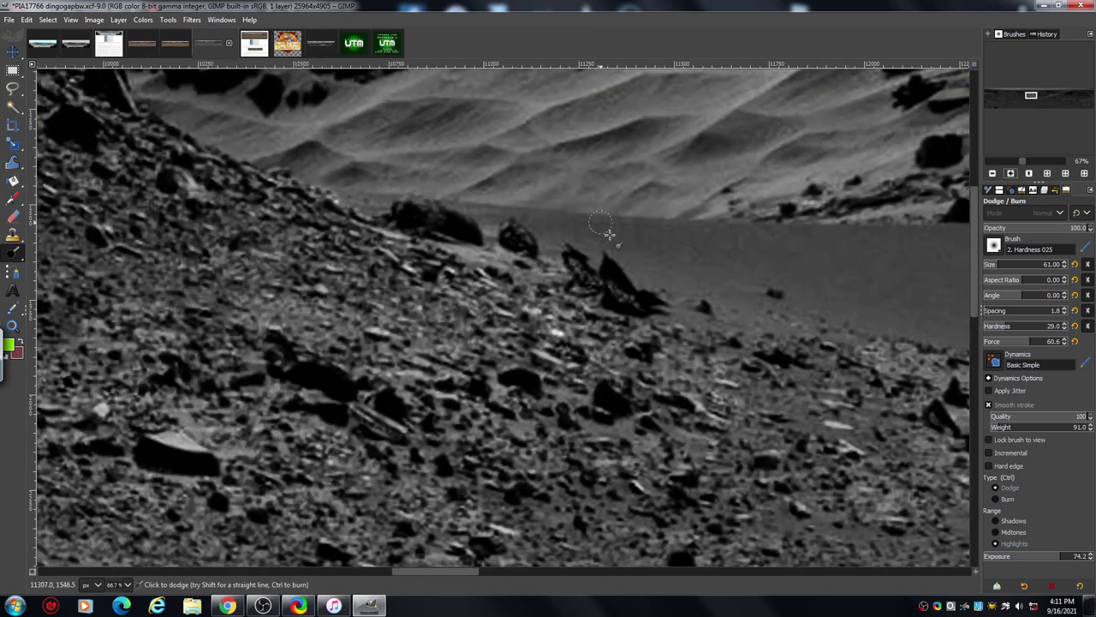
Dodge-lighten three dark rocks along the ridge below the dunes, then zoom to 150%.
{"action": "mouse_move", "coordinate": [634, 270]}
{"action": "left_mouse_down"}
{"action": "mouse_move", "coordinate": [632, 307]}
{"action": "mouse_move", "coordinate": [604, 279]}
{"action": "mouse_move", "coordinate": [631, 283]}
{"action": "mouse_move", "coordinate": [634, 316]}
{"action": "mouse_move", "coordinate": [618, 277]}
{"action": "mouse_move", "coordinate": [607, 293]}
{"action": "mouse_move", "coordinate": [609, 273]}
{"action": "mouse_move", "coordinate": [641, 313]}
{"action": "mouse_move", "coordinate": [623, 283]}
{"action": "mouse_move", "coordinate": [628, 307]}
{"action": "mouse_move", "coordinate": [597, 310]}
{"action": "mouse_move", "coordinate": [656, 324]}
{"action": "left_mouse_up"}
{"action": "mouse_move", "coordinate": [528, 238]}
{"action": "left_mouse_down"}
{"action": "mouse_move", "coordinate": [553, 269]}
{"action": "mouse_move", "coordinate": [526, 248]}
{"action": "left_mouse_up"}
{"action": "mouse_move", "coordinate": [425, 214]}
{"action": "left_mouse_down"}
{"action": "mouse_move", "coordinate": [447, 225]}
{"action": "mouse_move", "coordinate": [403, 217]}
{"action": "mouse_move", "coordinate": [455, 224]}
{"action": "left_mouse_up"}
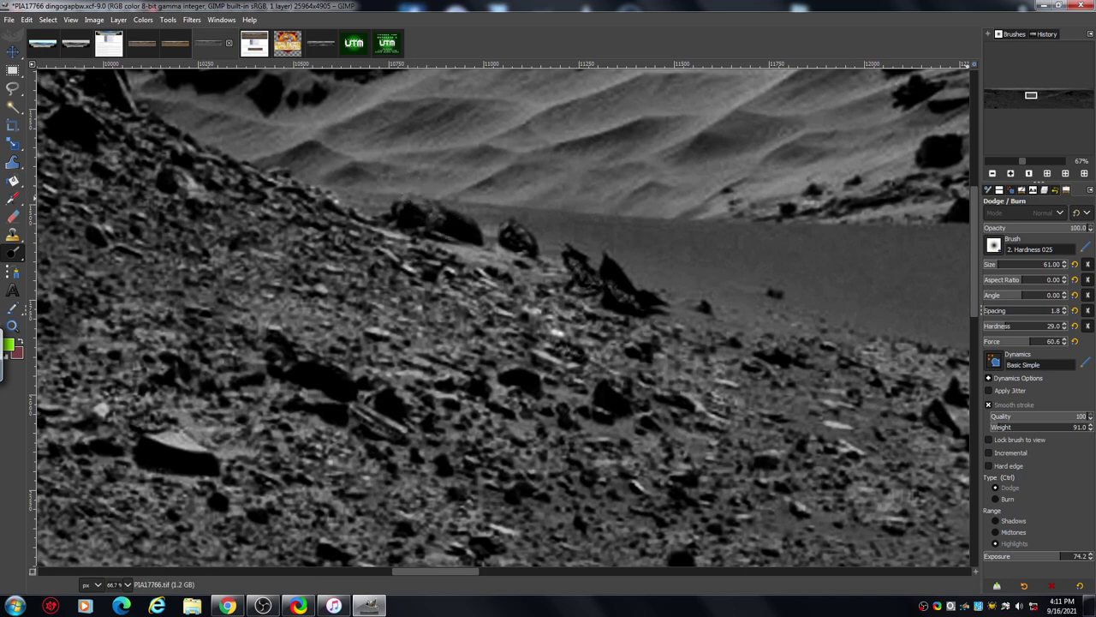
{"action": "left_click", "coordinate": [1010, 174]}
{"action": "left_click", "coordinate": [1009, 174]}
{"action": "scroll", "coordinate": [973, 217], "scroll_direction": "up", "scroll_amount": 2}
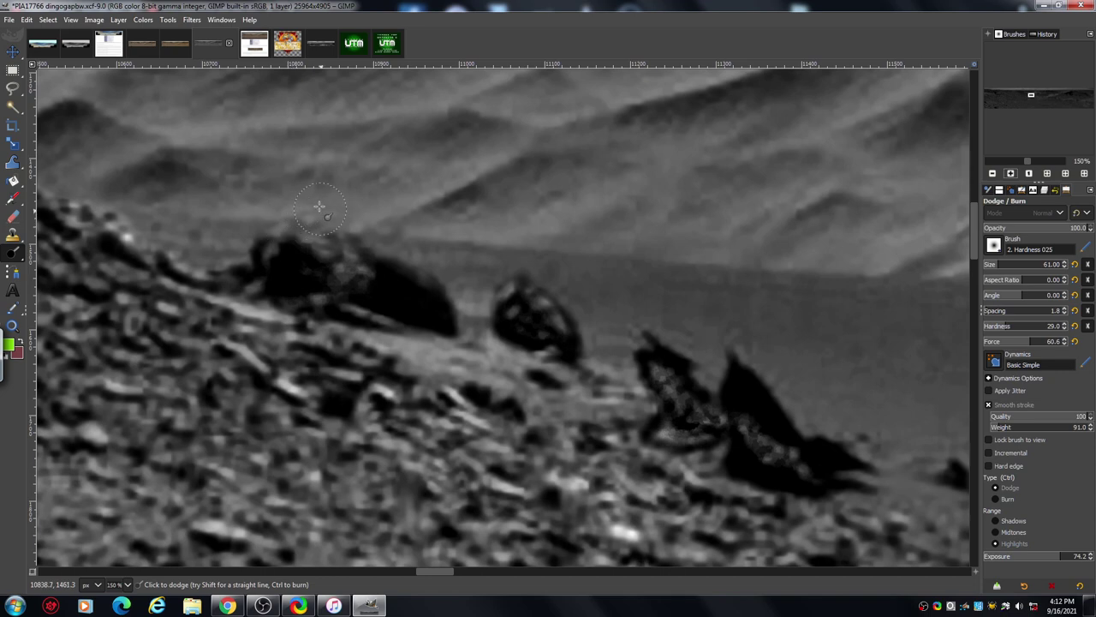
Dodge the large rock's top, then darken the surrounding slope with Burn on Midtones.
{"action": "mouse_move", "coordinate": [309, 206]}
{"action": "left_mouse_down"}
{"action": "mouse_move", "coordinate": [326, 250]}
{"action": "mouse_move", "coordinate": [342, 228]}
{"action": "mouse_move", "coordinate": [355, 250]}
{"action": "mouse_move", "coordinate": [376, 232]}
{"action": "mouse_move", "coordinate": [404, 253]}
{"action": "mouse_move", "coordinate": [363, 260]}
{"action": "mouse_move", "coordinate": [276, 210]}
{"action": "mouse_move", "coordinate": [248, 227]}
{"action": "mouse_move", "coordinate": [234, 258]}
{"action": "mouse_move", "coordinate": [219, 240]}
{"action": "mouse_move", "coordinate": [175, 249]}
{"action": "mouse_move", "coordinate": [109, 216]}
{"action": "left_mouse_up"}
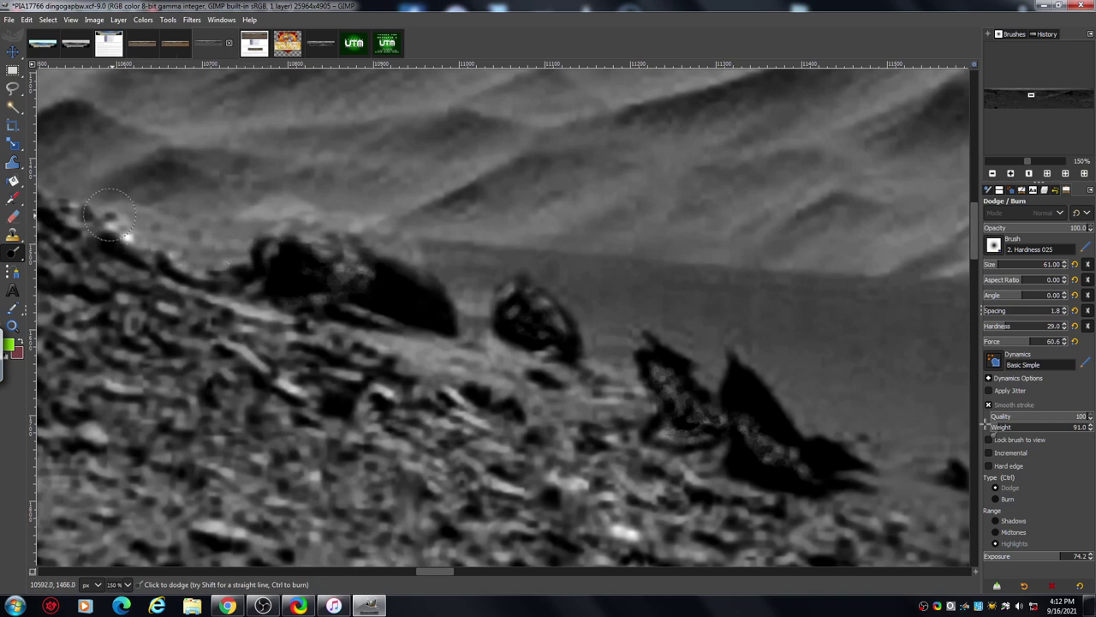
{"action": "left_click", "coordinate": [996, 499]}
{"action": "left_click", "coordinate": [996, 532]}
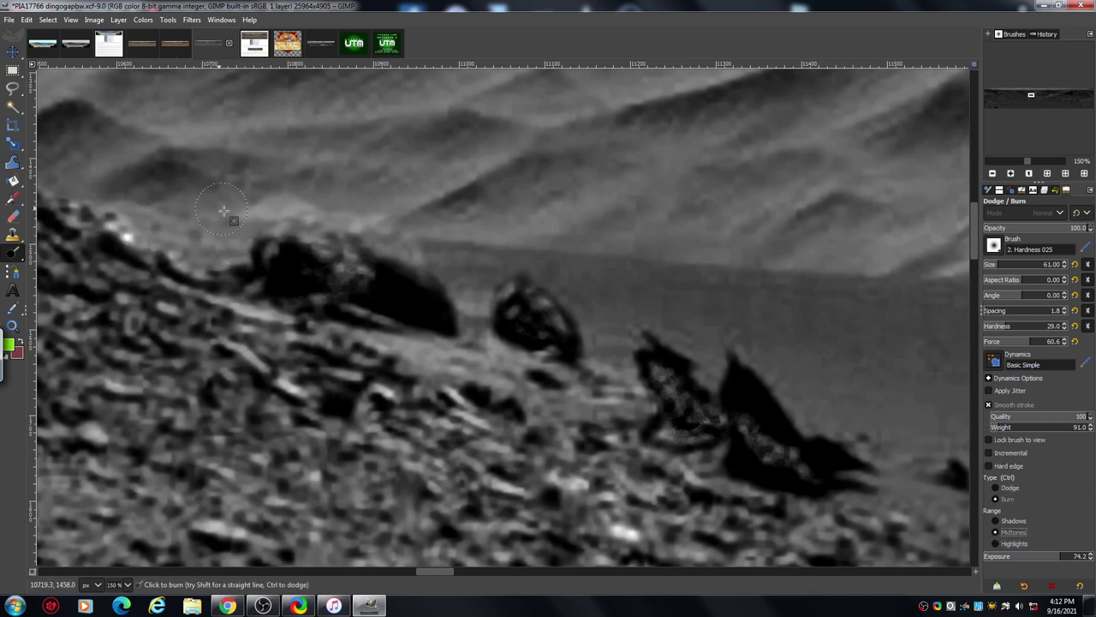
{"action": "mouse_move", "coordinate": [222, 210]}
{"action": "left_mouse_down"}
{"action": "mouse_move", "coordinate": [249, 239]}
{"action": "mouse_move", "coordinate": [274, 218]}
{"action": "mouse_move", "coordinate": [300, 237]}
{"action": "mouse_move", "coordinate": [309, 225]}
{"action": "mouse_move", "coordinate": [381, 248]}
{"action": "mouse_move", "coordinate": [332, 232]}
{"action": "mouse_move", "coordinate": [214, 250]}
{"action": "mouse_move", "coordinate": [119, 211]}
{"action": "mouse_move", "coordinate": [225, 255]}
{"action": "mouse_move", "coordinate": [225, 209]}
{"action": "mouse_move", "coordinate": [308, 225]}
{"action": "mouse_move", "coordinate": [474, 321]}
{"action": "left_mouse_up"}
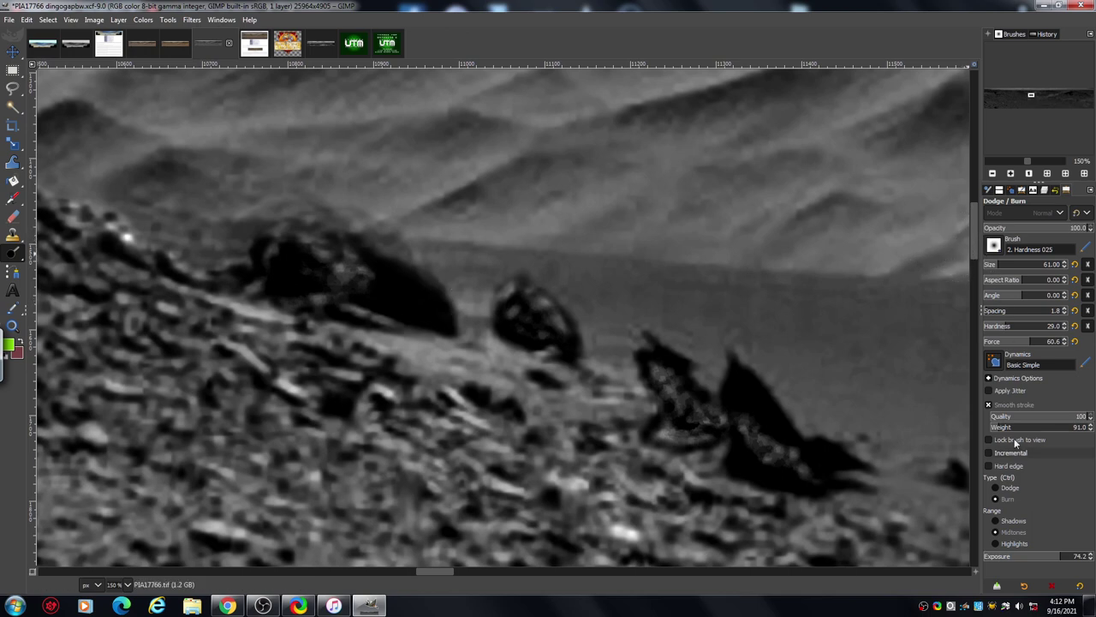
With Dodge on Highlights at size 30, lighten the rock's edges and scribble across the sky.
{"action": "left_click", "coordinate": [999, 487]}
{"action": "left_click", "coordinate": [995, 543]}
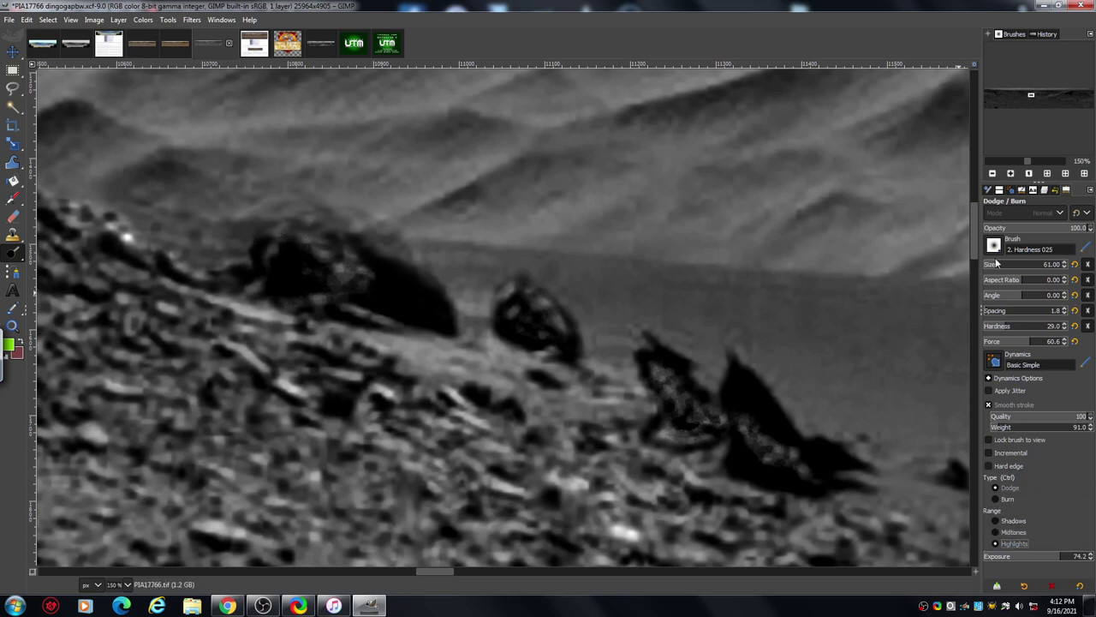
{"action": "left_click", "coordinate": [993, 267]}
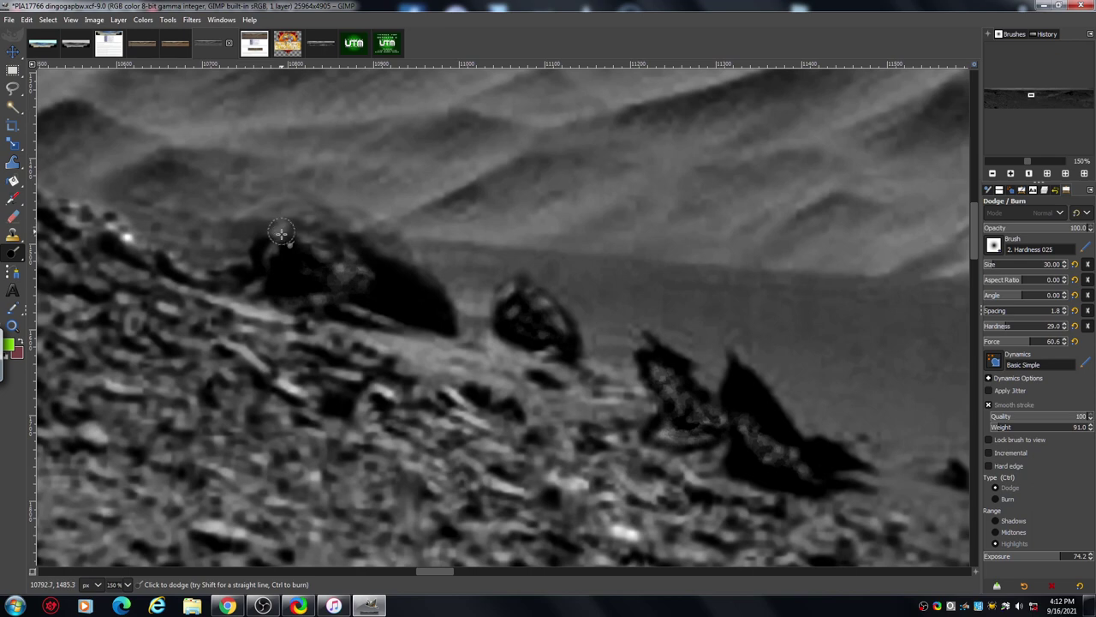
{"action": "mouse_move", "coordinate": [296, 229]}
{"action": "left_mouse_down"}
{"action": "mouse_move", "coordinate": [327, 223]}
{"action": "mouse_move", "coordinate": [293, 221]}
{"action": "mouse_move", "coordinate": [328, 228]}
{"action": "mouse_move", "coordinate": [297, 224]}
{"action": "mouse_move", "coordinate": [308, 251]}
{"action": "mouse_move", "coordinate": [334, 215]}
{"action": "mouse_move", "coordinate": [401, 251]}
{"action": "mouse_move", "coordinate": [358, 243]}
{"action": "mouse_move", "coordinate": [328, 268]}
{"action": "mouse_move", "coordinate": [361, 273]}
{"action": "mouse_move", "coordinate": [374, 233]}
{"action": "mouse_move", "coordinate": [402, 263]}
{"action": "mouse_move", "coordinate": [381, 237]}
{"action": "left_mouse_up"}
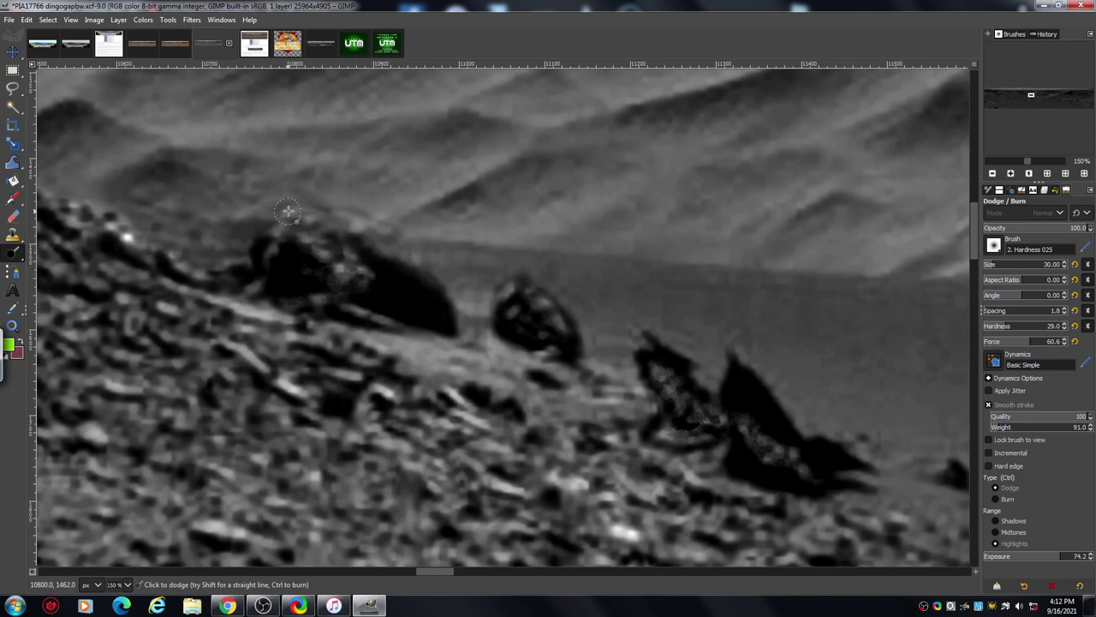
{"action": "mouse_move", "coordinate": [288, 211]}
{"action": "left_mouse_down"}
{"action": "mouse_move", "coordinate": [262, 196]}
{"action": "mouse_move", "coordinate": [295, 199]}
{"action": "mouse_move", "coordinate": [246, 201]}
{"action": "mouse_move", "coordinate": [248, 175]}
{"action": "mouse_move", "coordinate": [213, 202]}
{"action": "mouse_move", "coordinate": [205, 178]}
{"action": "mouse_move", "coordinate": [190, 174]}
{"action": "mouse_move", "coordinate": [263, 186]}
{"action": "mouse_move", "coordinate": [179, 170]}
{"action": "mouse_move", "coordinate": [257, 172]}
{"action": "left_mouse_up"}
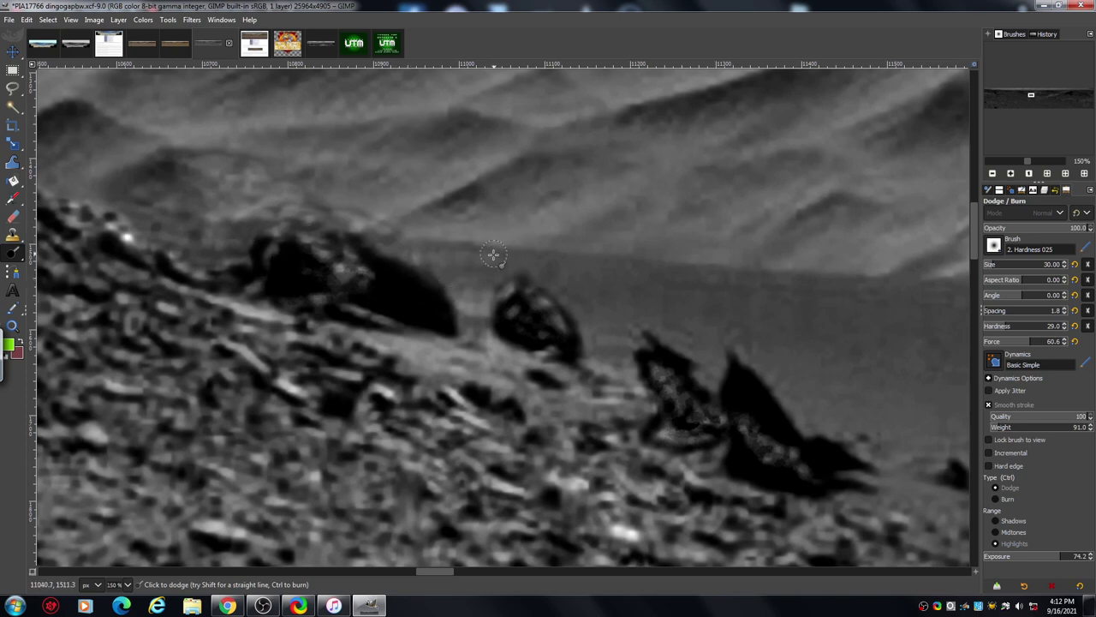
{"action": "mouse_move", "coordinate": [494, 254]}
{"action": "left_mouse_down"}
{"action": "mouse_move", "coordinate": [585, 139]}
{"action": "mouse_move", "coordinate": [622, 315]}
{"action": "mouse_move", "coordinate": [667, 177]}
{"action": "mouse_move", "coordinate": [715, 223]}
{"action": "mouse_move", "coordinate": [840, 257]}
{"action": "mouse_move", "coordinate": [910, 213]}
{"action": "left_mouse_up"}
{"action": "mouse_move", "coordinate": [731, 234]}
{"action": "left_mouse_down"}
{"action": "mouse_move", "coordinate": [654, 238]}
{"action": "mouse_move", "coordinate": [642, 196]}
{"action": "mouse_move", "coordinate": [565, 235]}
{"action": "mouse_move", "coordinate": [423, 177]}
{"action": "mouse_move", "coordinate": [531, 229]}
{"action": "mouse_move", "coordinate": [601, 218]}
{"action": "mouse_move", "coordinate": [728, 261]}
{"action": "mouse_move", "coordinate": [610, 243]}
{"action": "left_mouse_up"}
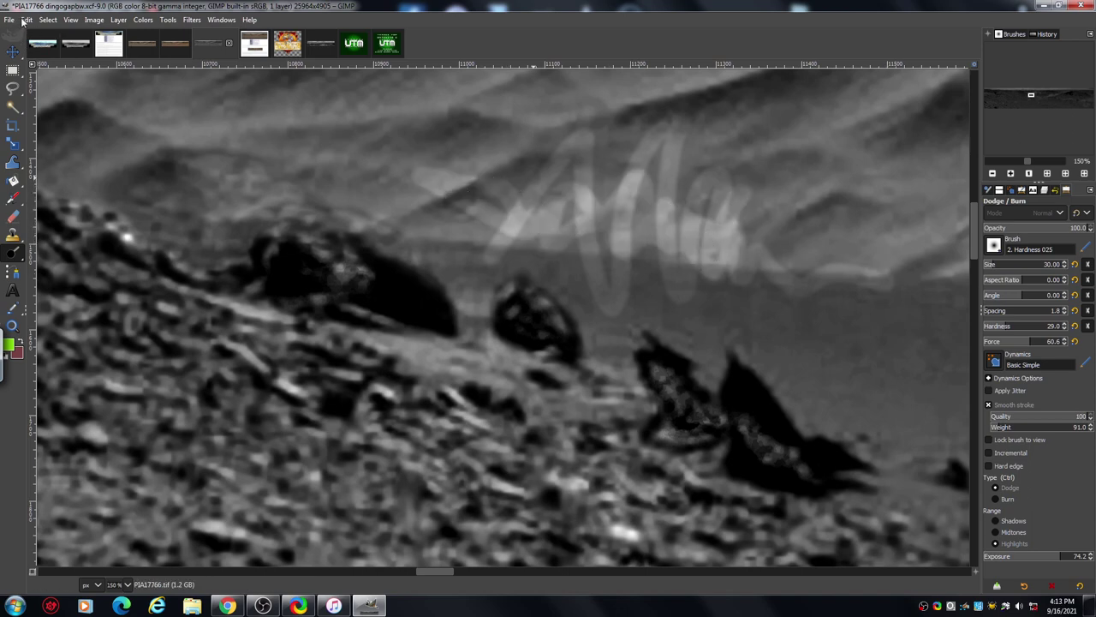
Undo the two bright scribble strokes across the sky.
{"action": "left_click", "coordinate": [26, 20]}
{"action": "left_click", "coordinate": [31, 35]}
{"action": "left_click", "coordinate": [27, 20]}
{"action": "left_click", "coordinate": [30, 36]}
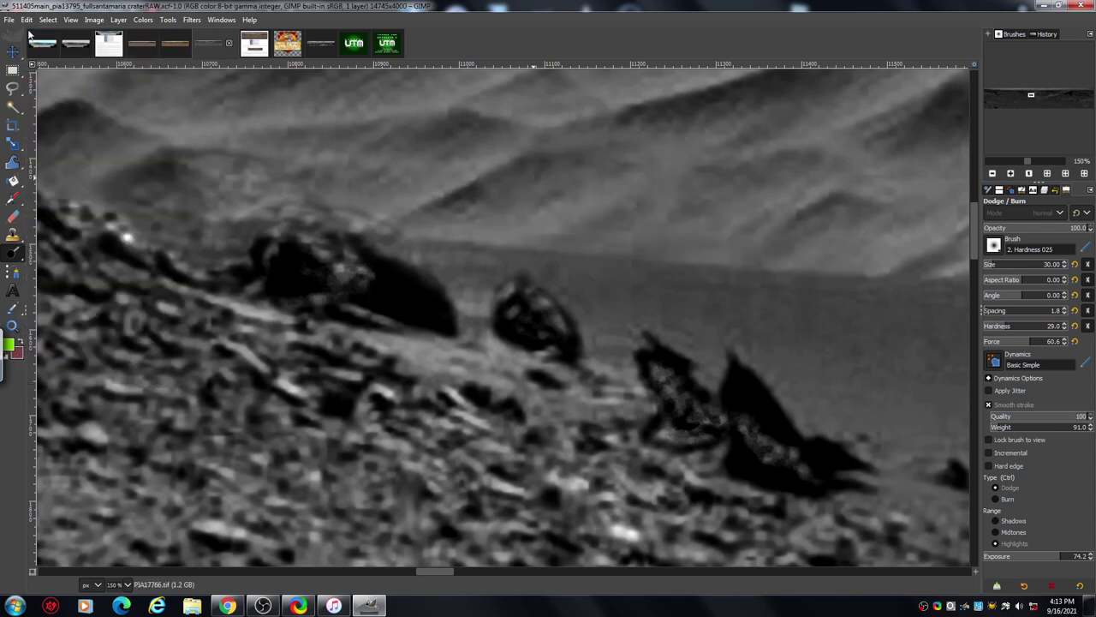
Glance at the colour crater image, then return to the PIA17766 dingogapbw image.
{"action": "left_click", "coordinate": [27, 20]}
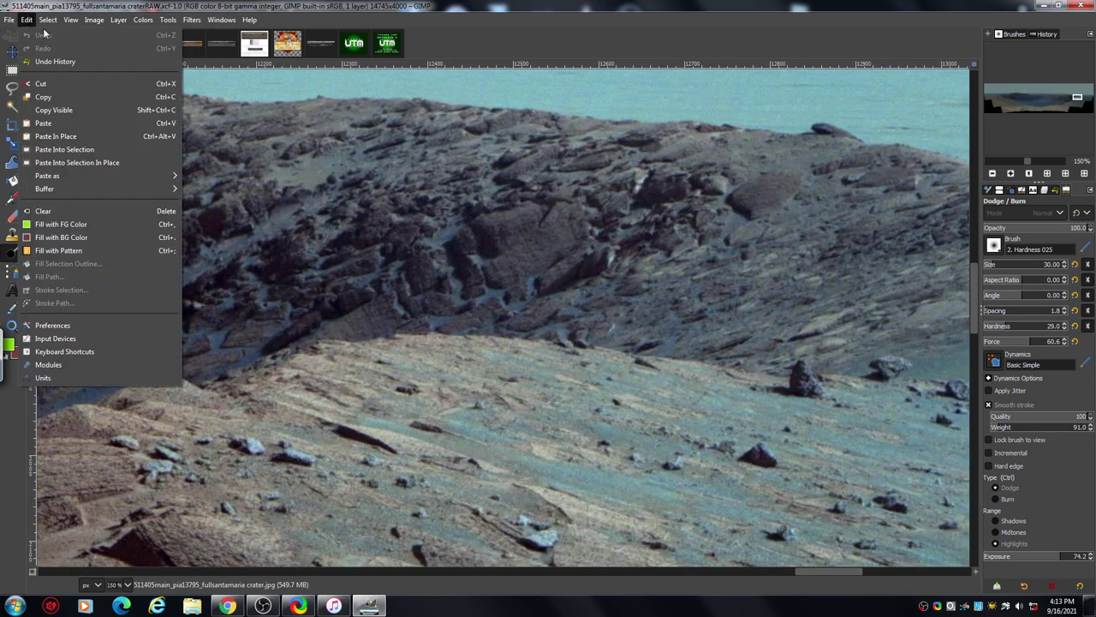
{"action": "mouse_move", "coordinate": [48, 19]}
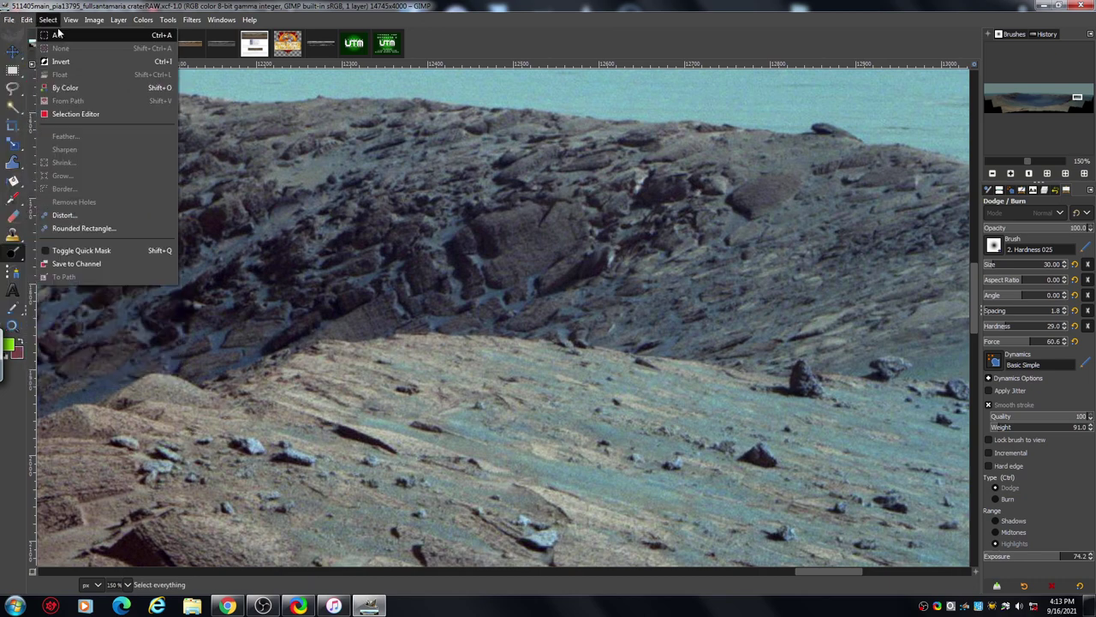
{"action": "left_click", "coordinate": [221, 49]}
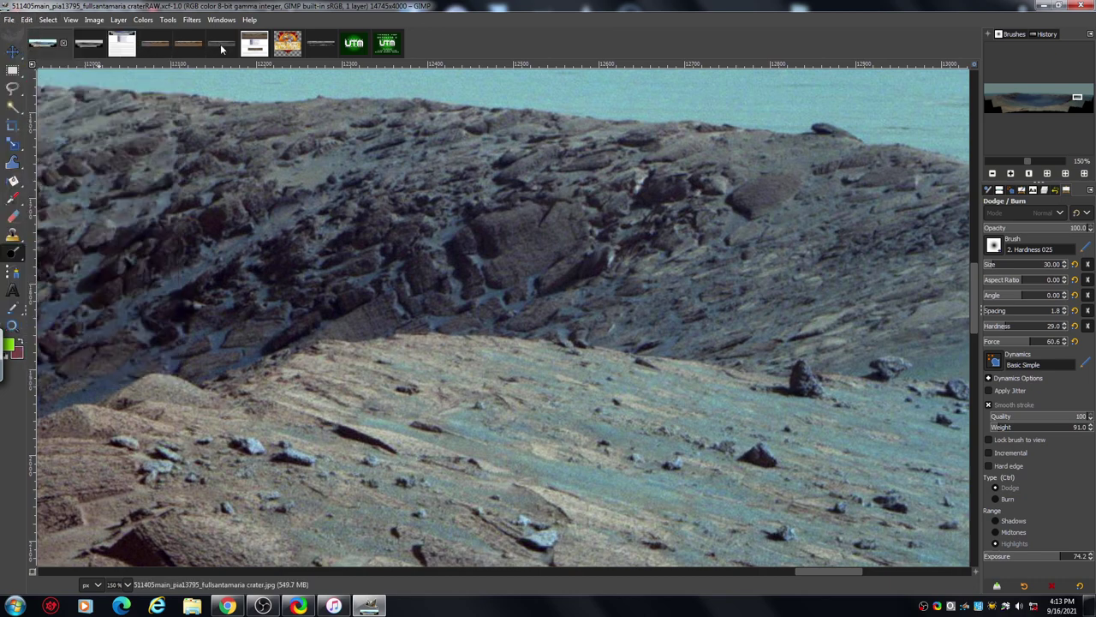
{"action": "left_click", "coordinate": [221, 48]}
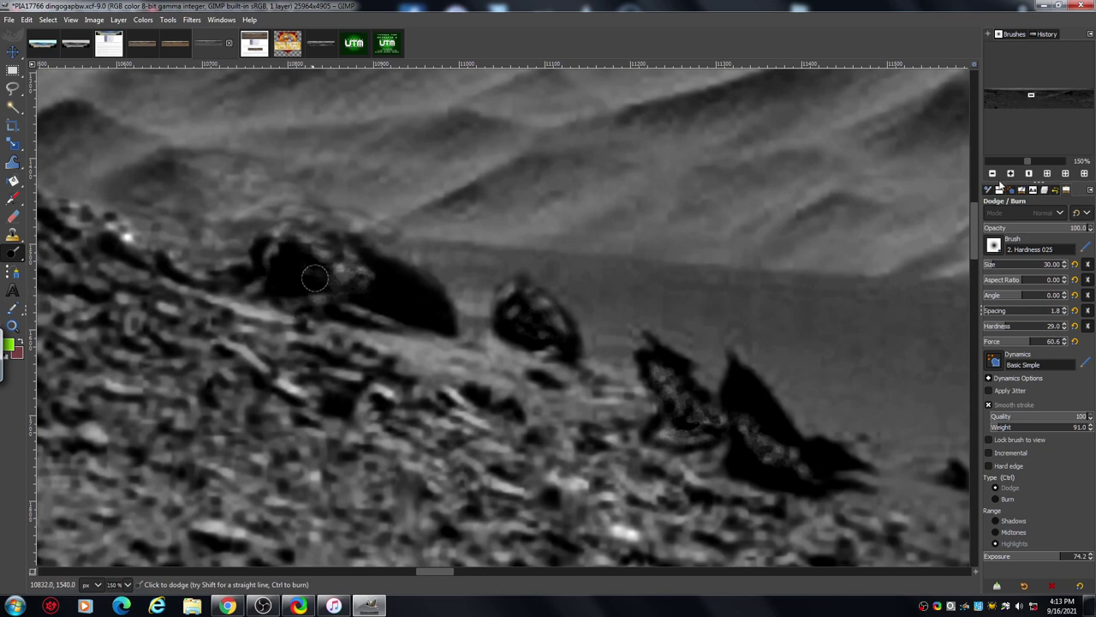
At 100% zoom, dodge-lighten the rocks along the edge of the rippled sand.
{"action": "left_click", "coordinate": [994, 174]}
{"action": "left_click", "coordinate": [995, 174]}
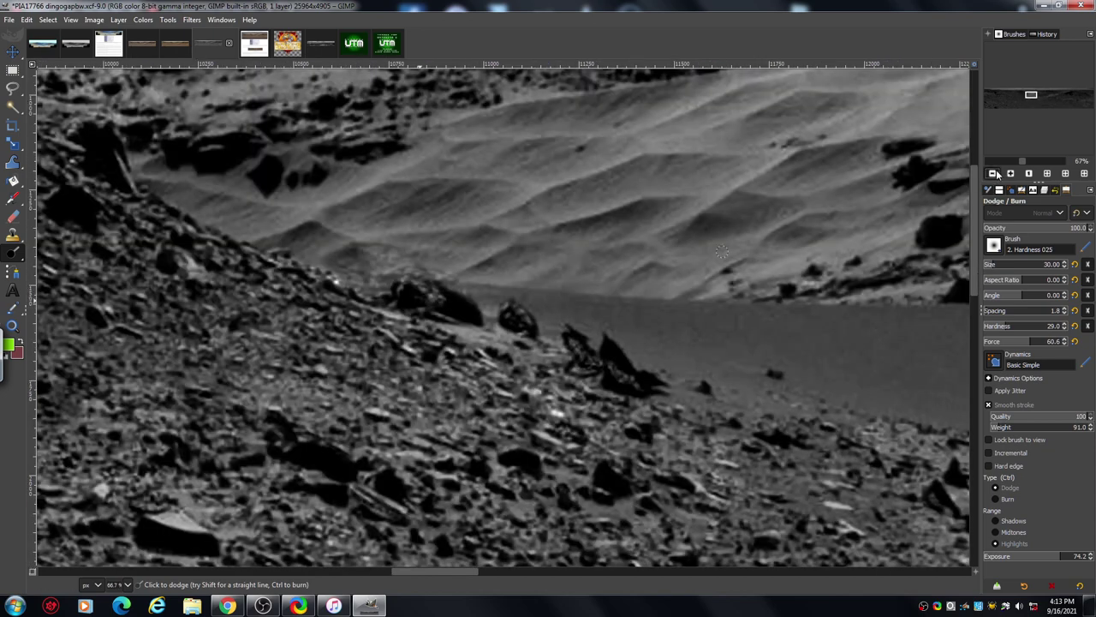
{"action": "left_click", "coordinate": [994, 174]}
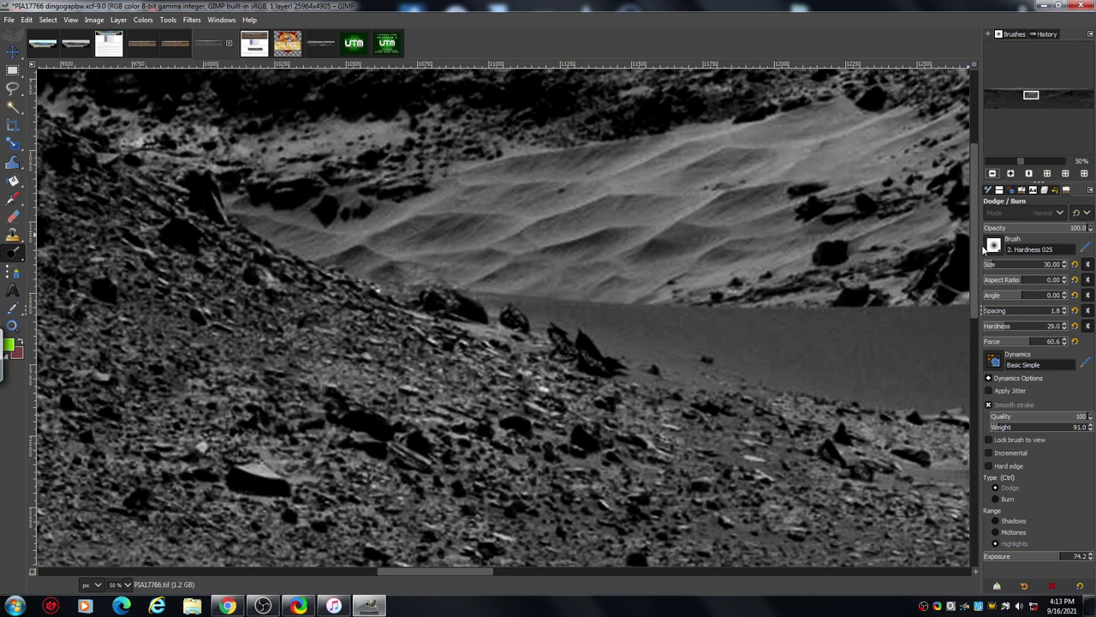
{"action": "scroll", "coordinate": [974, 231], "scroll_direction": "up", "scroll_amount": 3}
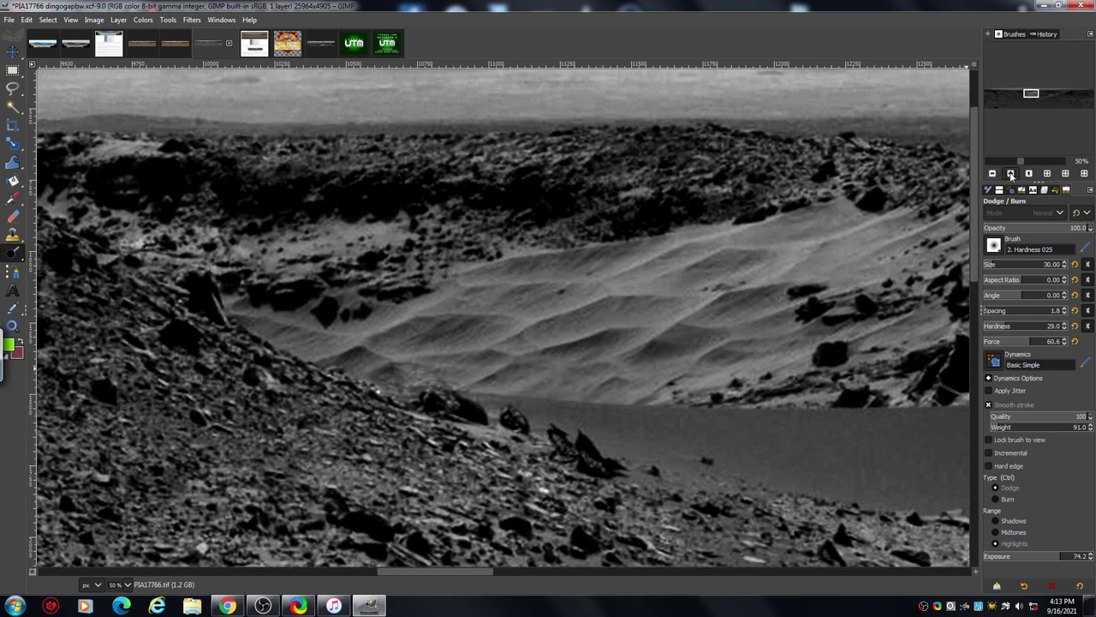
{"action": "left_click", "coordinate": [1011, 173]}
{"action": "left_click", "coordinate": [1010, 174]}
{"action": "scroll", "coordinate": [977, 227], "scroll_direction": "up", "scroll_amount": 3}
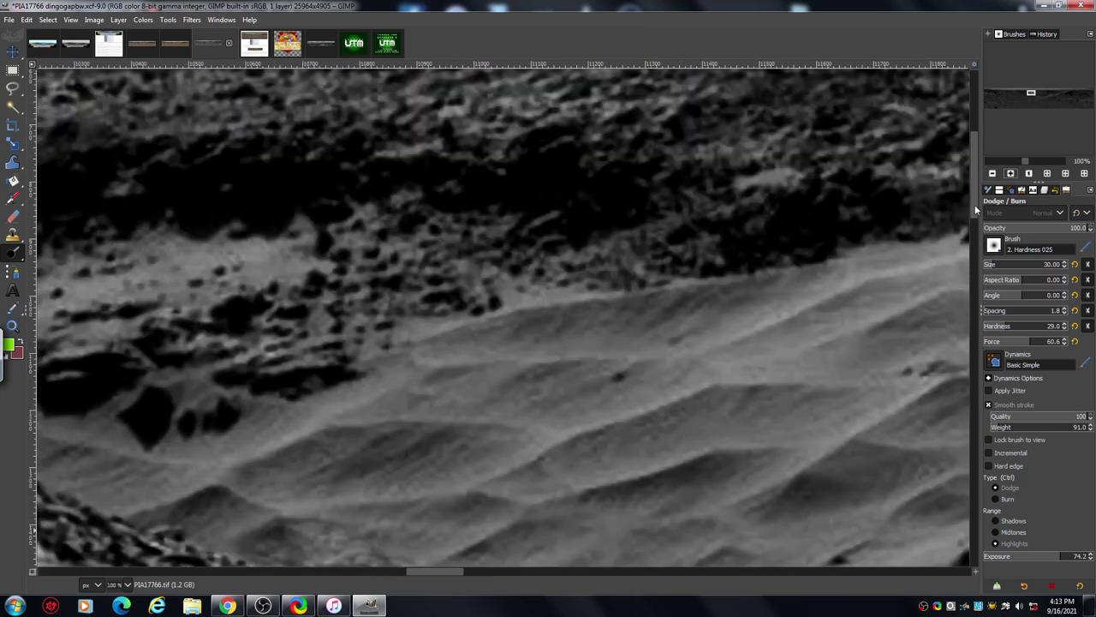
{"action": "mouse_move", "coordinate": [702, 276]}
{"action": "left_mouse_down"}
{"action": "mouse_move", "coordinate": [717, 240]}
{"action": "mouse_move", "coordinate": [607, 248]}
{"action": "mouse_move", "coordinate": [575, 271]}
{"action": "mouse_move", "coordinate": [550, 242]}
{"action": "mouse_move", "coordinate": [528, 262]}
{"action": "left_mouse_up"}
{"action": "left_click_drag", "start_coordinate": [580, 234], "coordinate": [575, 237]}
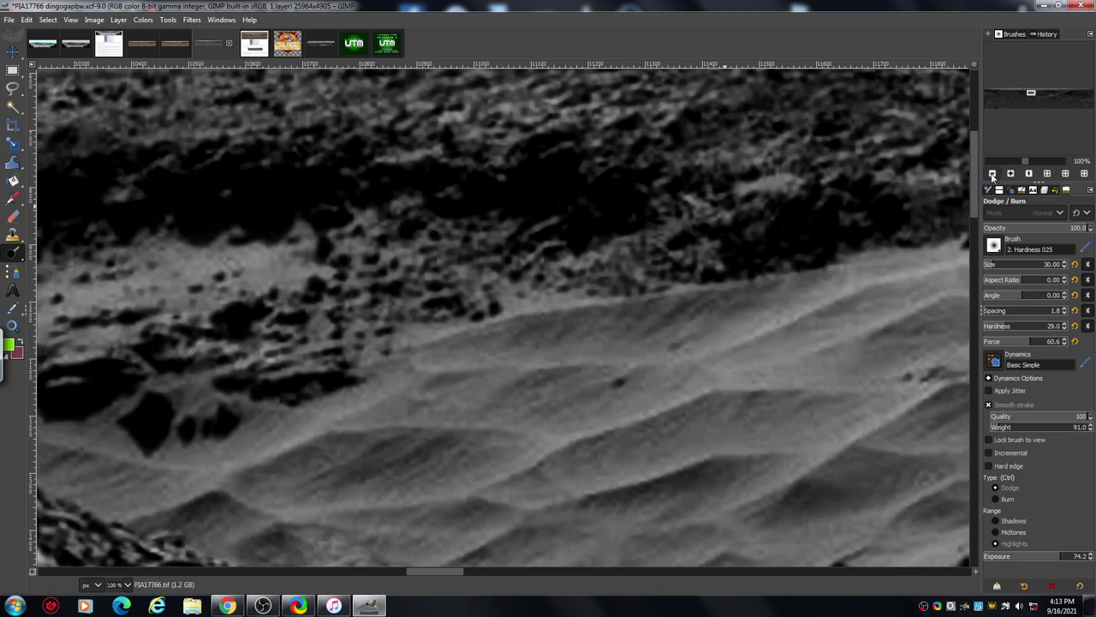
Zoom out to 67% and move over to the ridge top, zooming in close.
{"action": "left_click", "coordinate": [992, 174]}
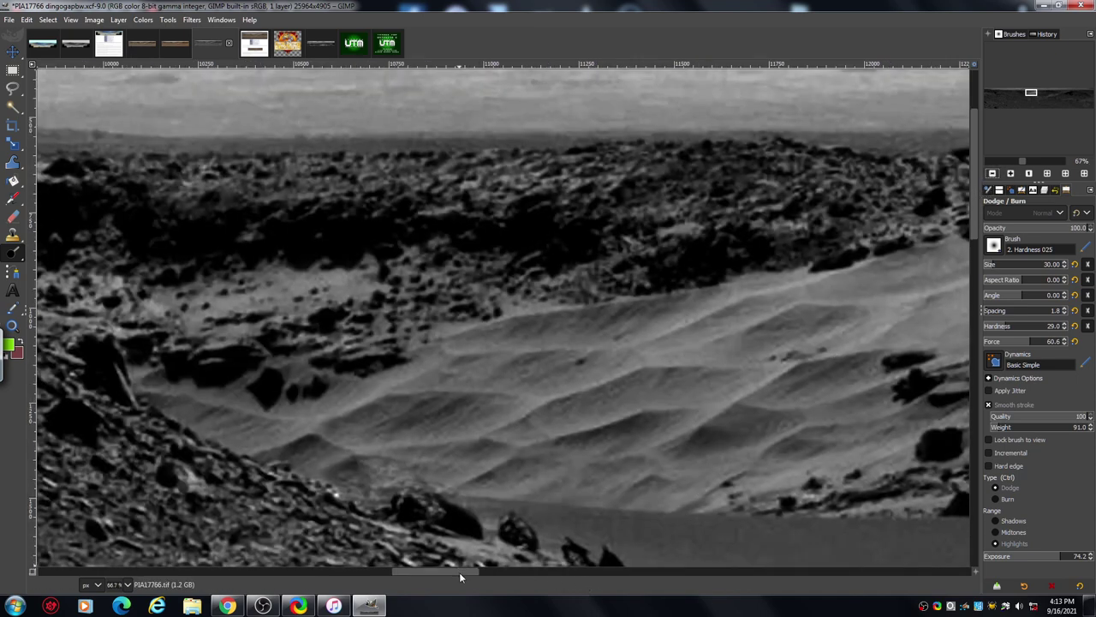
{"action": "left_click_drag", "start_coordinate": [459, 572], "coordinate": [571, 564]}
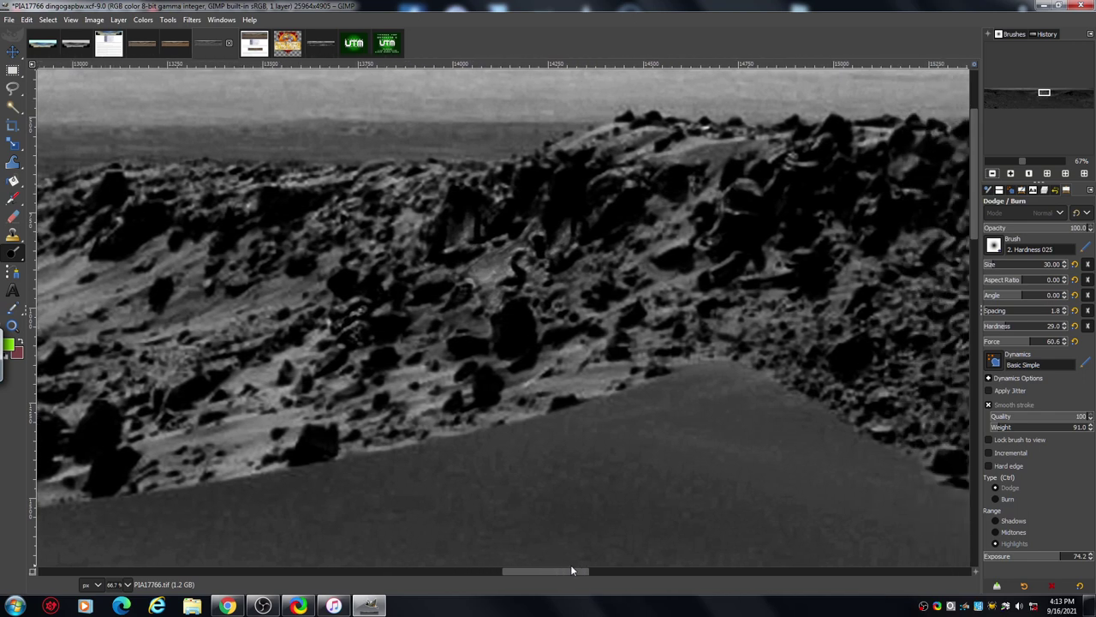
{"action": "scroll", "coordinate": [974, 206], "scroll_direction": "up", "scroll_amount": 2}
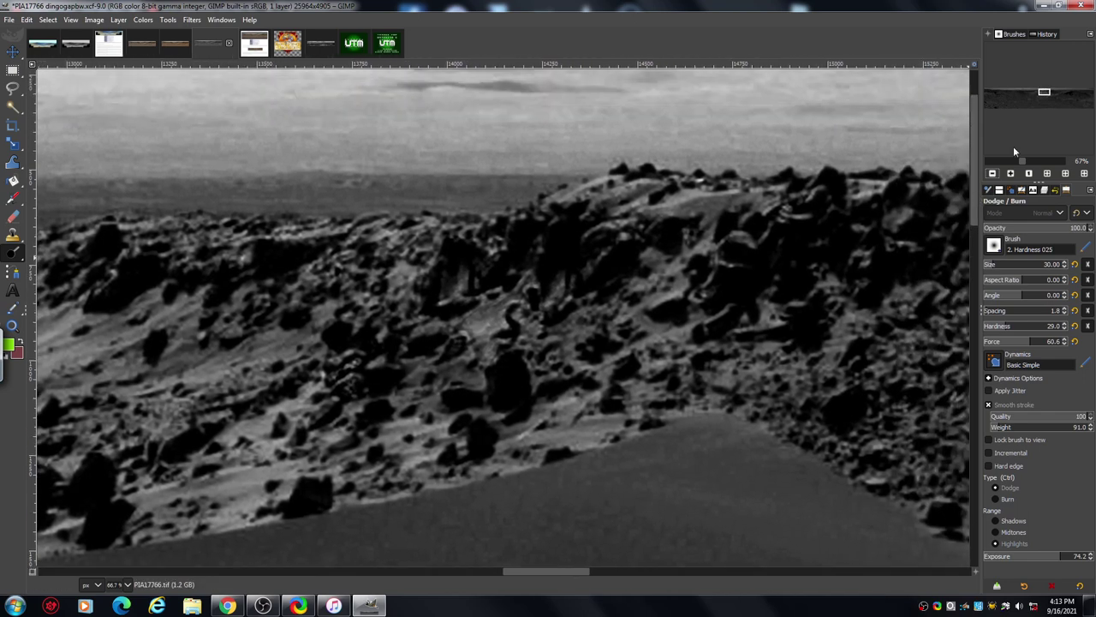
{"action": "left_click", "coordinate": [1011, 174]}
{"action": "left_click", "coordinate": [1011, 174]}
{"action": "scroll", "coordinate": [974, 173], "scroll_direction": "up", "scroll_amount": 5}
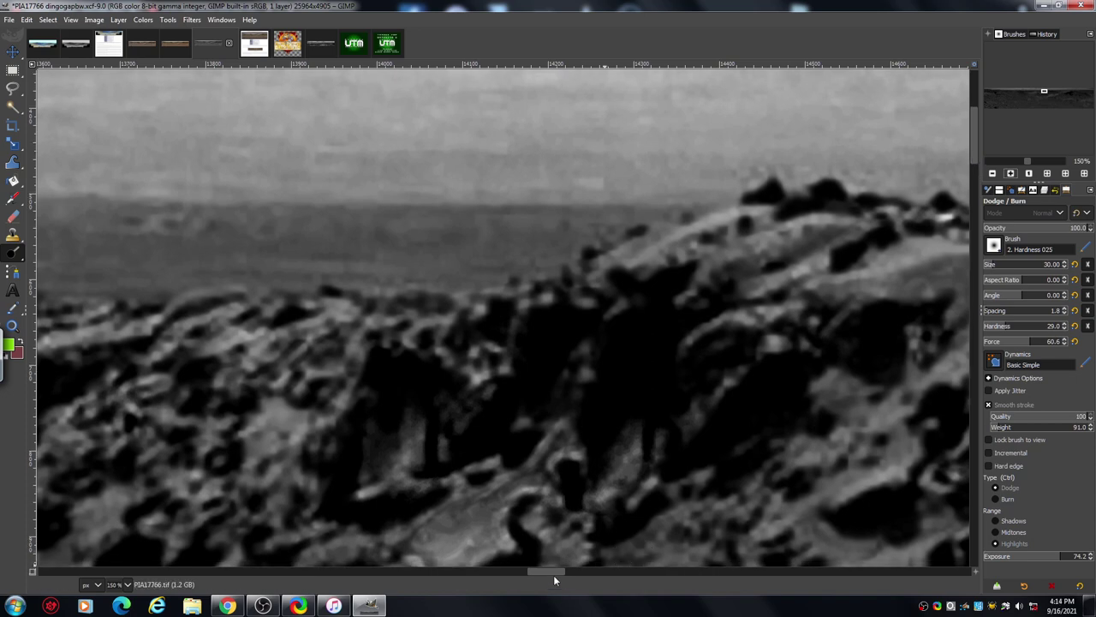
Pan to the panorama's right end and zoom to 100% on the distant horizon.
{"action": "left_click_drag", "start_coordinate": [553, 574], "coordinate": [572, 583]}
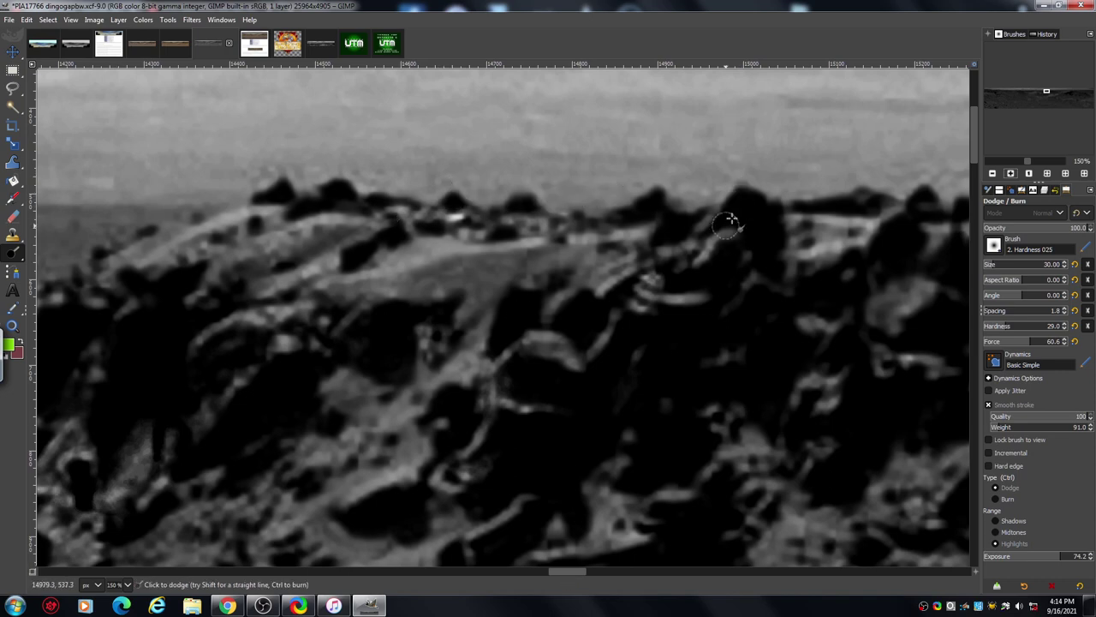
{"action": "left_click_drag", "start_coordinate": [567, 572], "coordinate": [656, 583]}
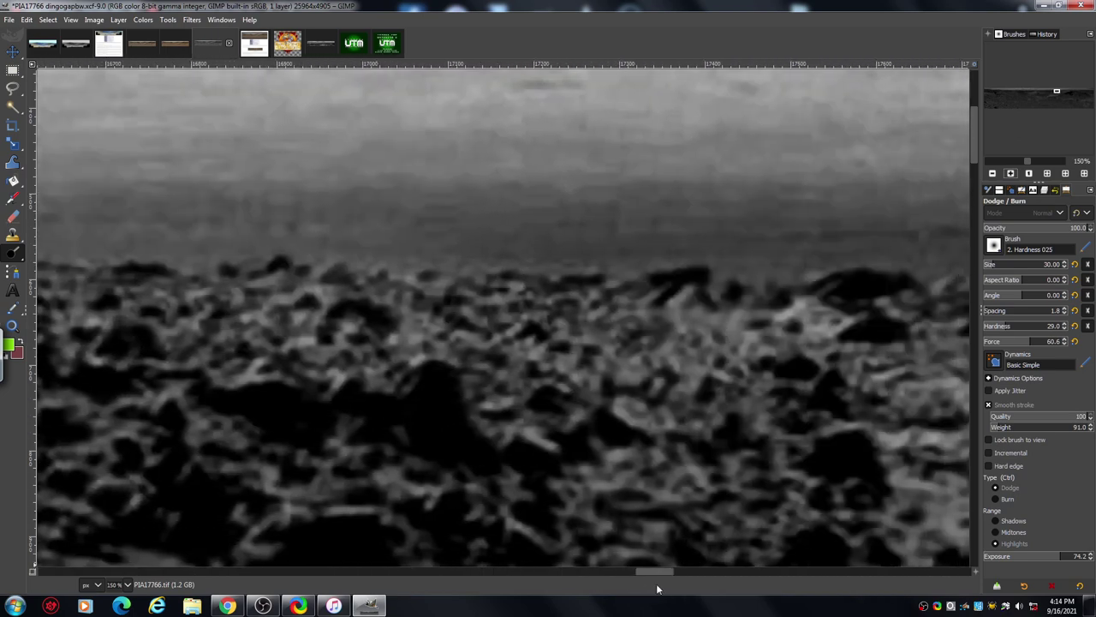
{"action": "left_click", "coordinate": [992, 173]}
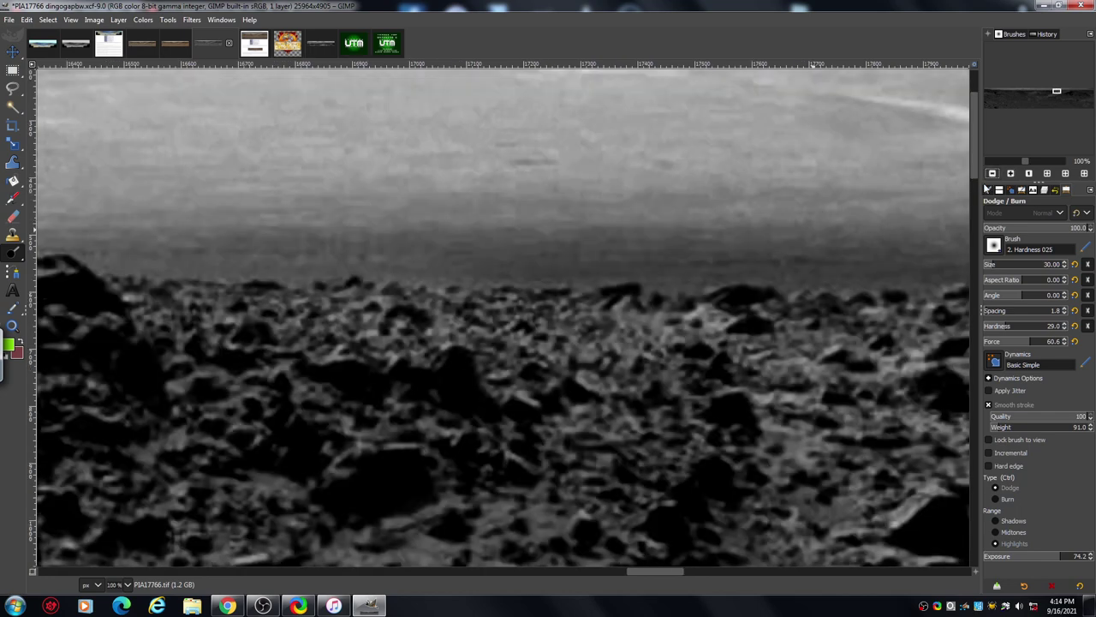
{"action": "left_click_drag", "start_coordinate": [653, 571], "coordinate": [963, 548]}
{"action": "left_click_drag", "start_coordinate": [977, 161], "coordinate": [976, 193]}
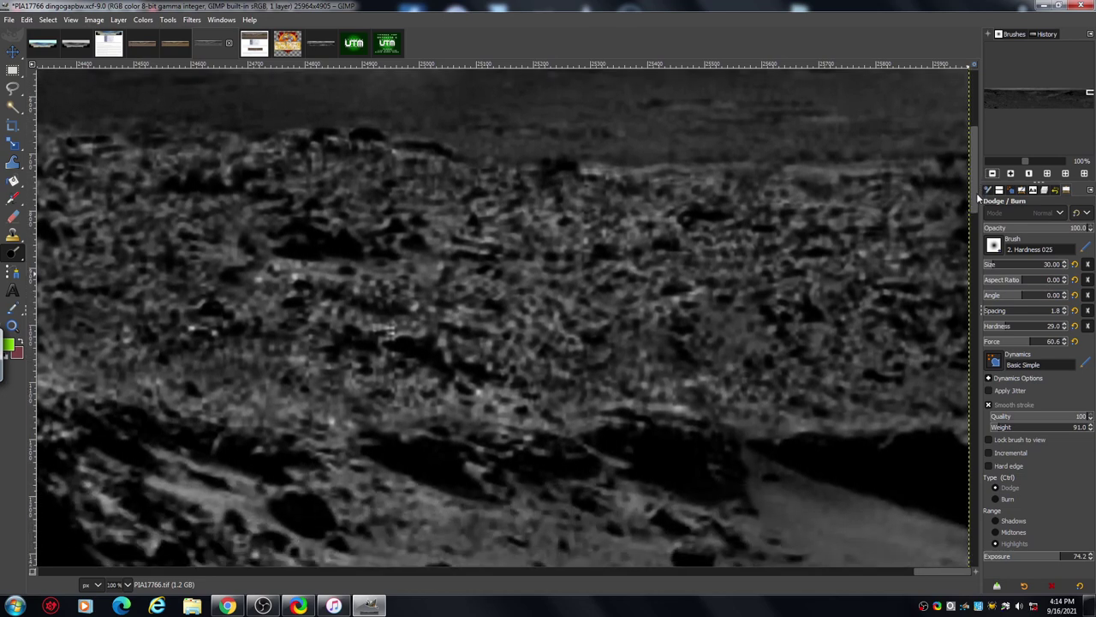
{"action": "left_click", "coordinate": [992, 174]}
{"action": "left_click", "coordinate": [992, 174]}
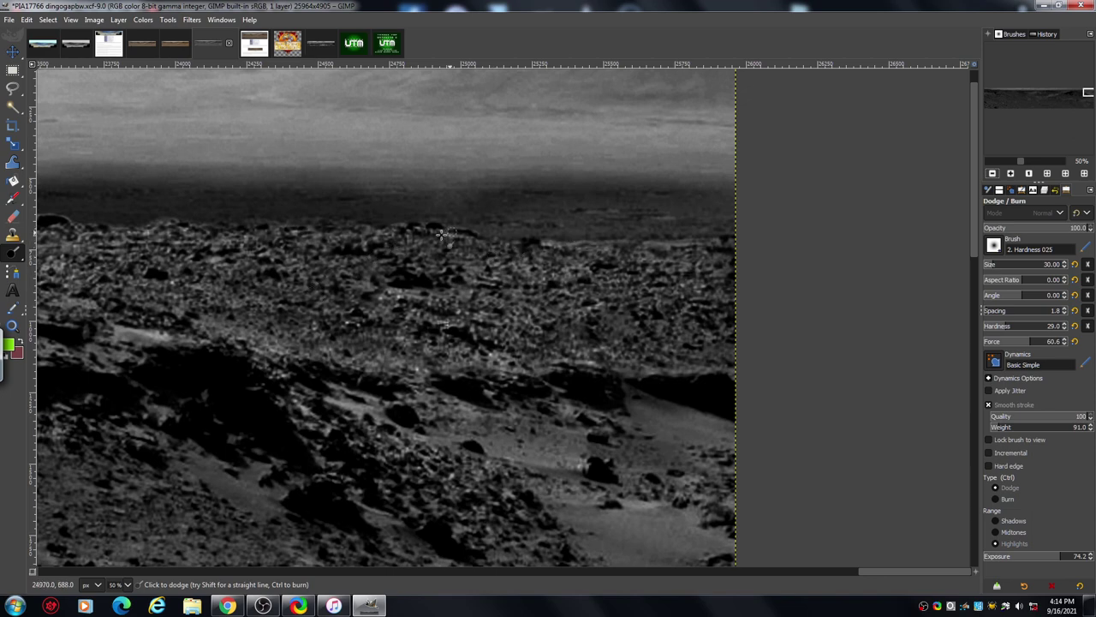
{"action": "left_click", "coordinate": [1010, 173]}
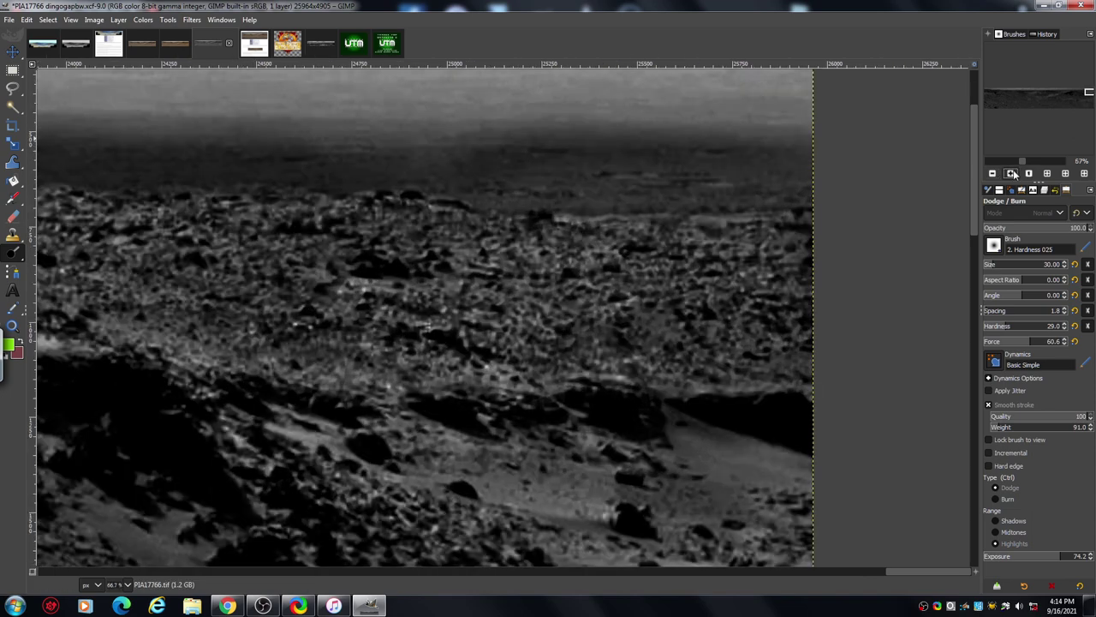
{"action": "left_click", "coordinate": [1011, 173]}
{"action": "scroll", "coordinate": [890, 321], "scroll_direction": "up", "scroll_amount": 3}
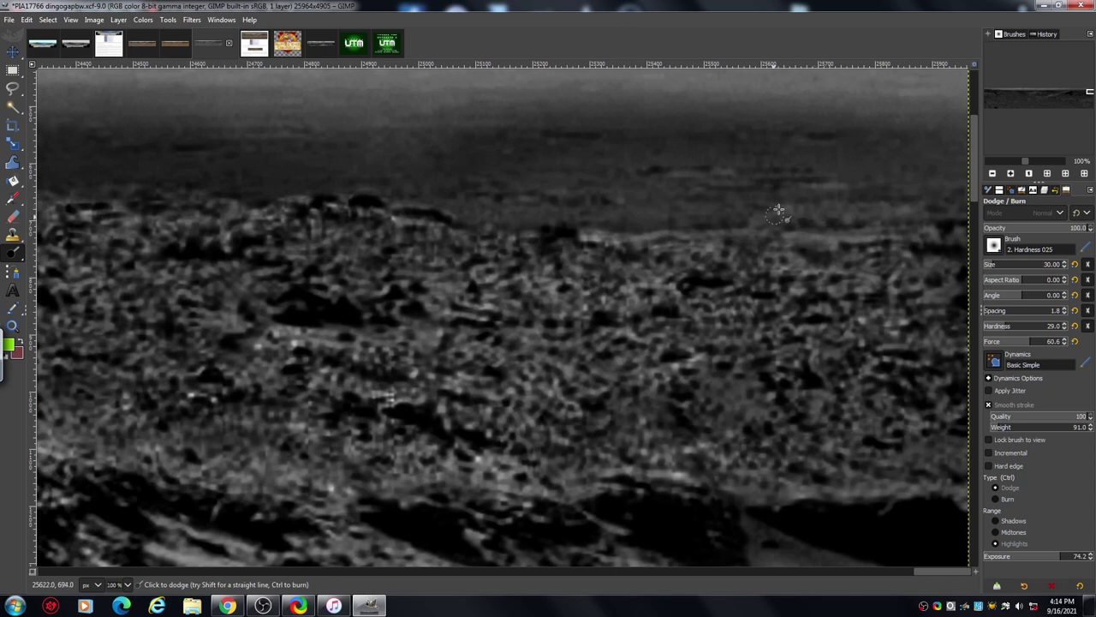
Dodge-paint back and forth along the distant horizon line to brighten it evenly.
{"action": "mouse_move", "coordinate": [754, 214]}
{"action": "left_mouse_down"}
{"action": "mouse_move", "coordinate": [771, 191]}
{"action": "mouse_move", "coordinate": [753, 171]}
{"action": "mouse_move", "coordinate": [655, 175]}
{"action": "left_mouse_up"}
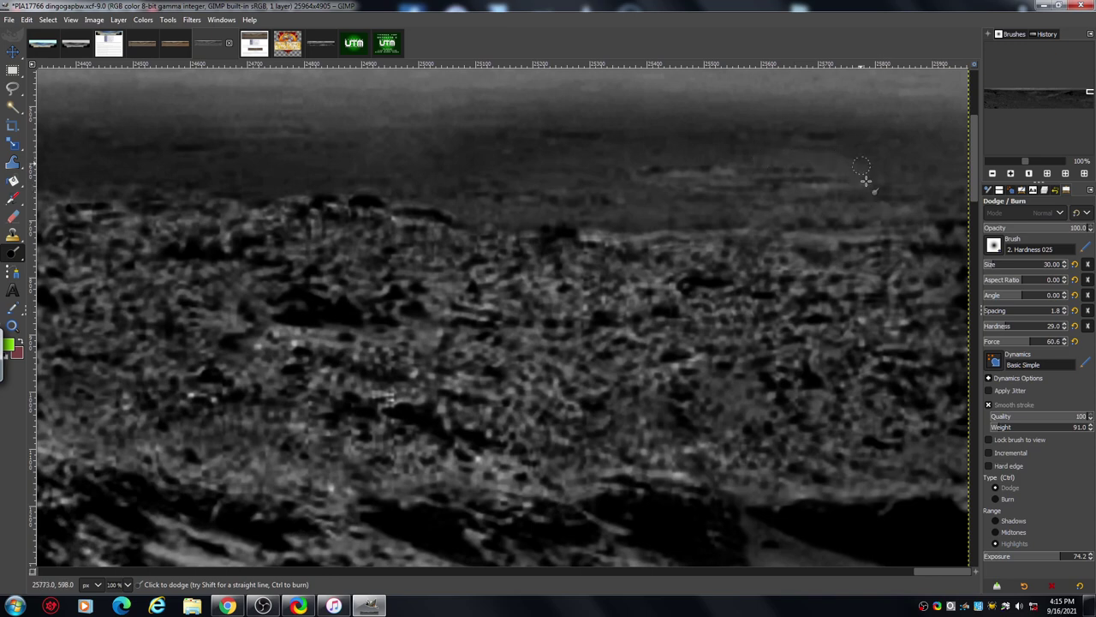
{"action": "left_click_drag", "start_coordinate": [894, 171], "coordinate": [933, 199]}
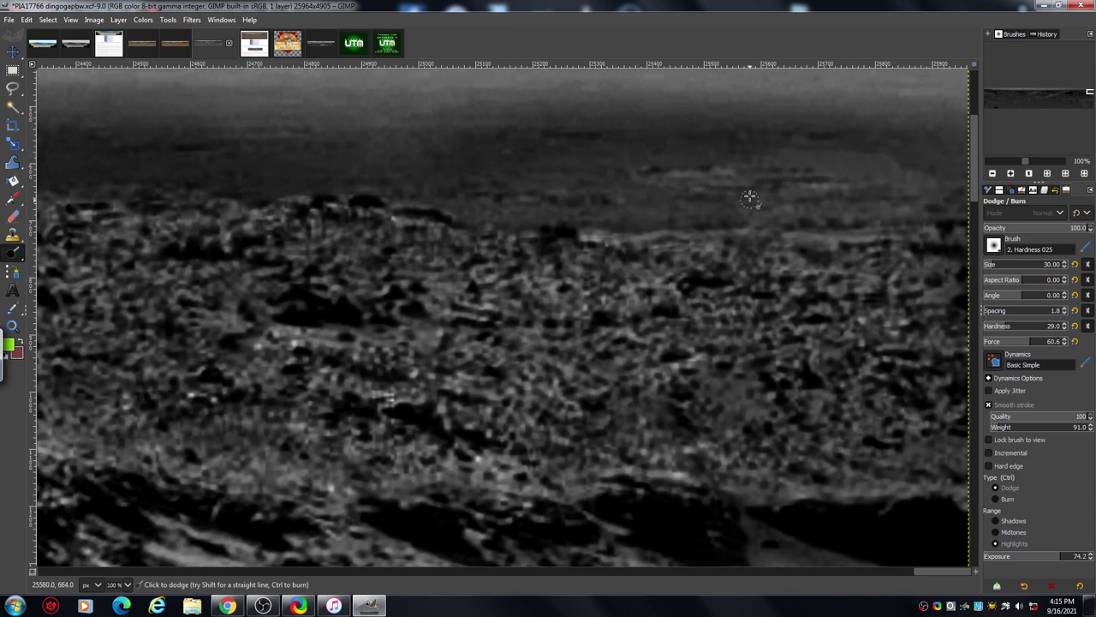
{"action": "mouse_move", "coordinate": [750, 198]}
{"action": "left_mouse_down"}
{"action": "mouse_move", "coordinate": [700, 224]}
{"action": "mouse_move", "coordinate": [610, 220]}
{"action": "mouse_move", "coordinate": [584, 192]}
{"action": "mouse_move", "coordinate": [542, 222]}
{"action": "mouse_move", "coordinate": [452, 206]}
{"action": "mouse_move", "coordinate": [497, 220]}
{"action": "mouse_move", "coordinate": [453, 203]}
{"action": "mouse_move", "coordinate": [606, 198]}
{"action": "mouse_move", "coordinate": [472, 190]}
{"action": "mouse_move", "coordinate": [560, 192]}
{"action": "mouse_move", "coordinate": [550, 205]}
{"action": "mouse_move", "coordinate": [413, 202]}
{"action": "mouse_move", "coordinate": [343, 190]}
{"action": "left_mouse_up"}
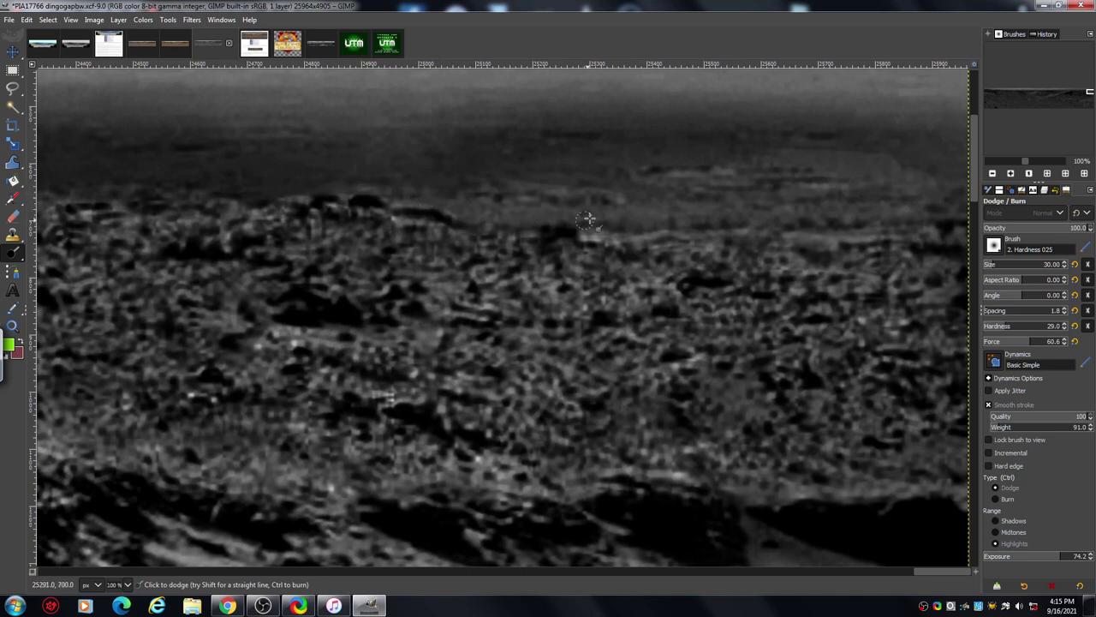
{"action": "mouse_move", "coordinate": [479, 201]}
{"action": "left_mouse_down"}
{"action": "mouse_move", "coordinate": [509, 208]}
{"action": "mouse_move", "coordinate": [559, 225]}
{"action": "mouse_move", "coordinate": [611, 204]}
{"action": "mouse_move", "coordinate": [632, 225]}
{"action": "mouse_move", "coordinate": [696, 207]}
{"action": "mouse_move", "coordinate": [716, 222]}
{"action": "mouse_move", "coordinate": [742, 216]}
{"action": "left_mouse_up"}
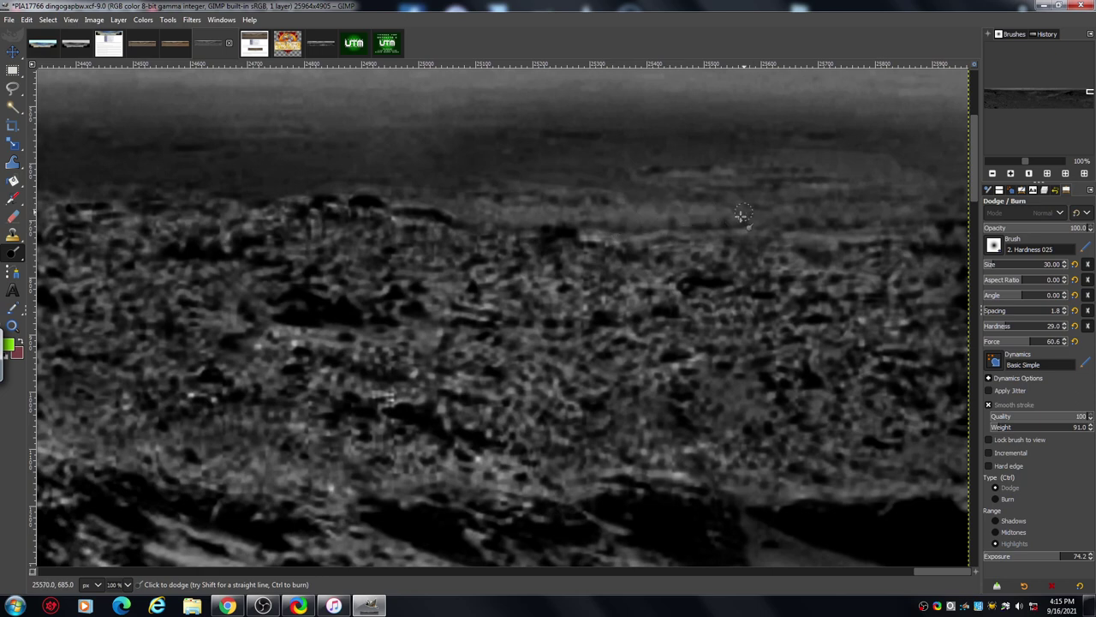
{"action": "mouse_move", "coordinate": [663, 223]}
{"action": "left_mouse_down"}
{"action": "mouse_move", "coordinate": [642, 200]}
{"action": "mouse_move", "coordinate": [734, 201]}
{"action": "mouse_move", "coordinate": [618, 198]}
{"action": "mouse_move", "coordinate": [772, 194]}
{"action": "mouse_move", "coordinate": [719, 211]}
{"action": "mouse_move", "coordinate": [738, 220]}
{"action": "mouse_move", "coordinate": [787, 186]}
{"action": "mouse_move", "coordinate": [746, 214]}
{"action": "mouse_move", "coordinate": [834, 201]}
{"action": "mouse_move", "coordinate": [862, 220]}
{"action": "mouse_move", "coordinate": [909, 215]}
{"action": "left_mouse_up"}
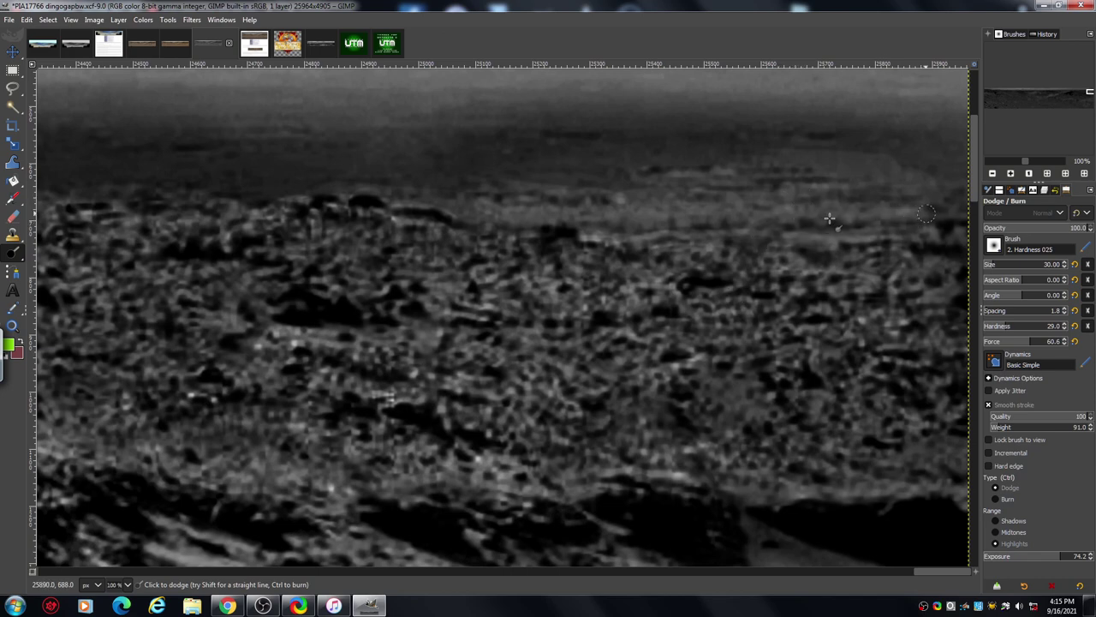
{"action": "left_click", "coordinate": [992, 173]}
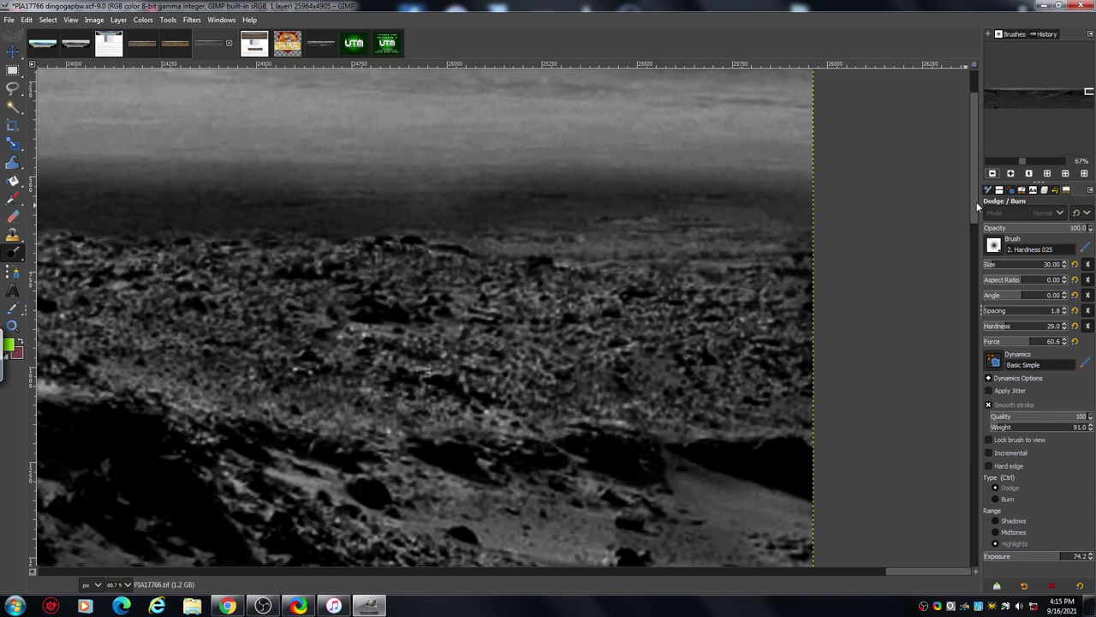
Zoom out in the Navigation panel to see the wide grayscale panorama.
{"action": "left_click", "coordinate": [993, 173]}
{"action": "left_click", "coordinate": [993, 173]}
{"action": "left_click", "coordinate": [993, 173]}
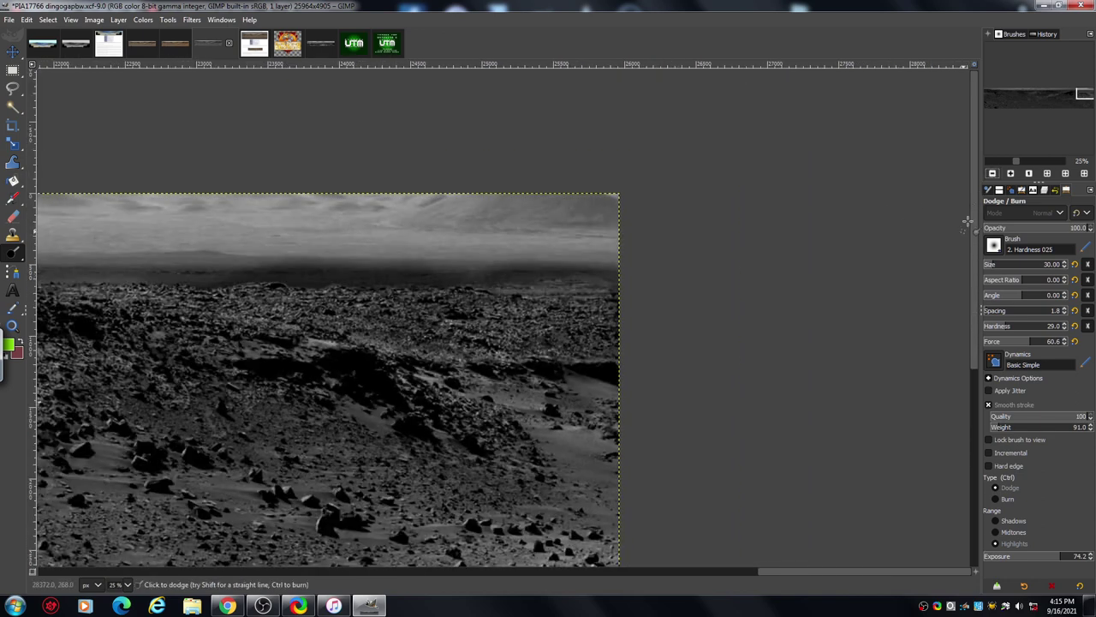
{"action": "left_click_drag", "start_coordinate": [791, 569], "coordinate": [730, 597]}
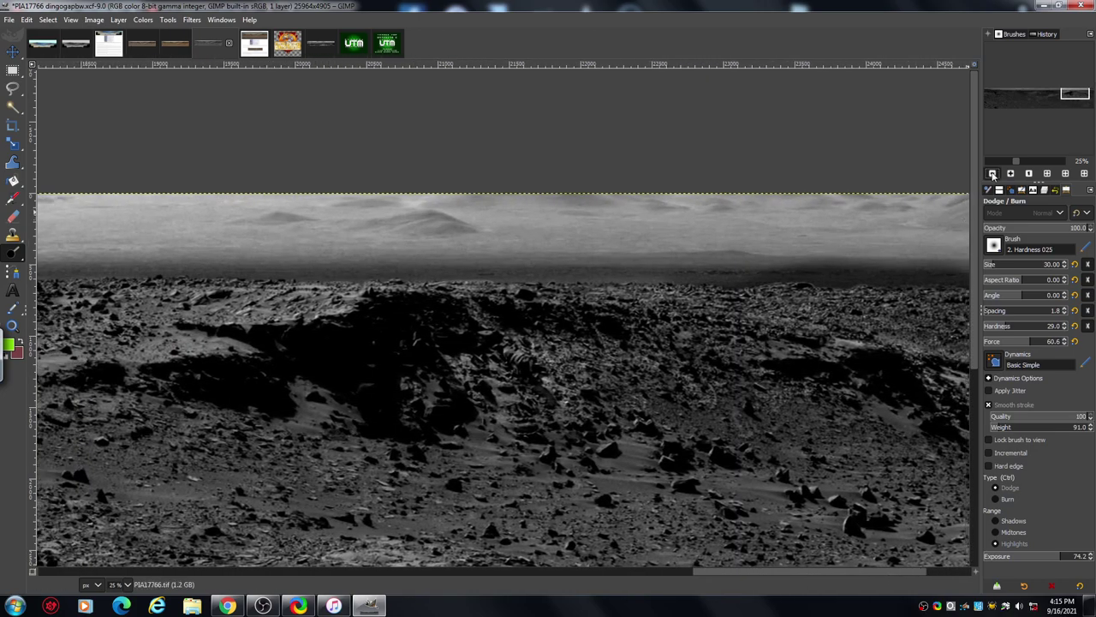
{"action": "left_click", "coordinate": [992, 173]}
{"action": "scroll", "coordinate": [966, 301], "scroll_direction": "down", "scroll_amount": 5}
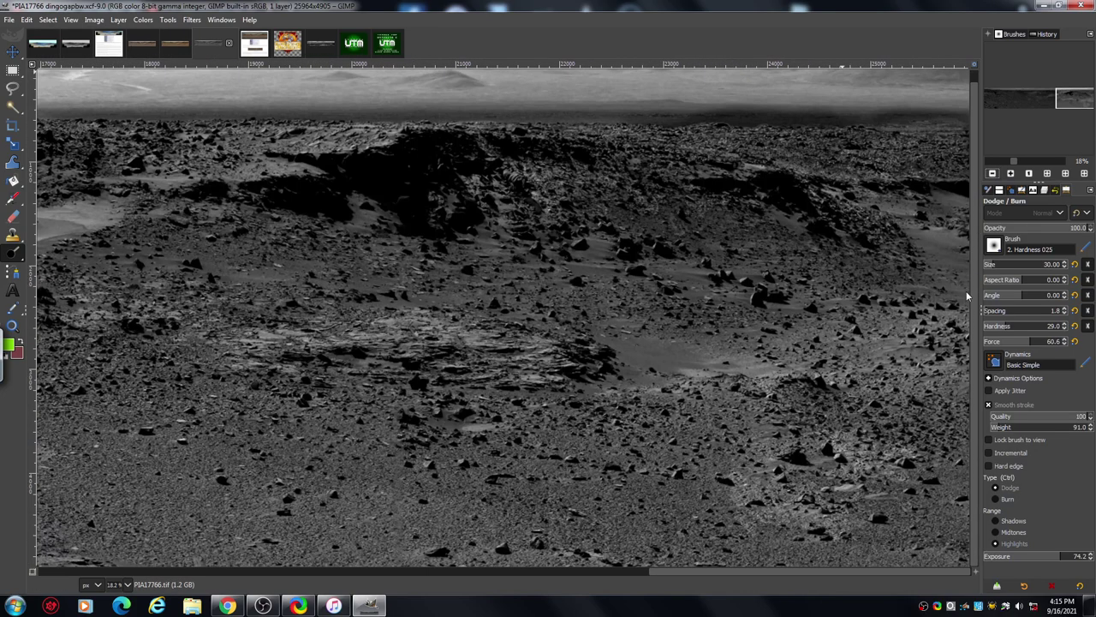
{"action": "scroll", "coordinate": [968, 265], "scroll_direction": "up", "scroll_amount": 1}
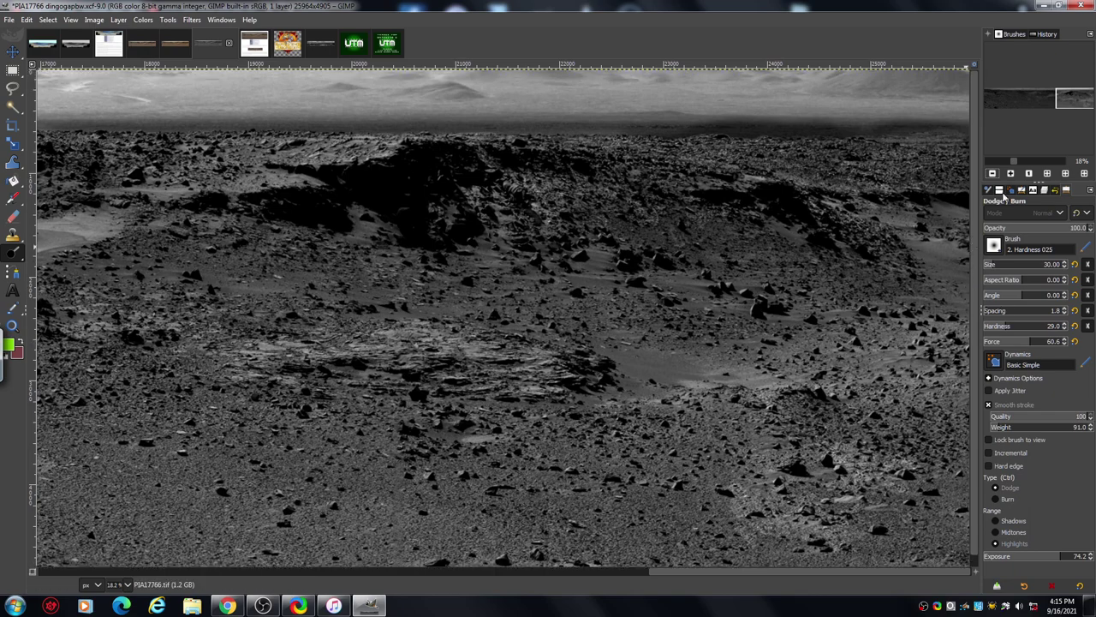
Zoom in on the central dune and dark ridge, then switch to the RIDGELINE CROP image.
{"action": "left_click", "coordinate": [1010, 174]}
{"action": "left_click", "coordinate": [1010, 174]}
{"action": "scroll", "coordinate": [865, 219], "scroll_direction": "up", "scroll_amount": 3}
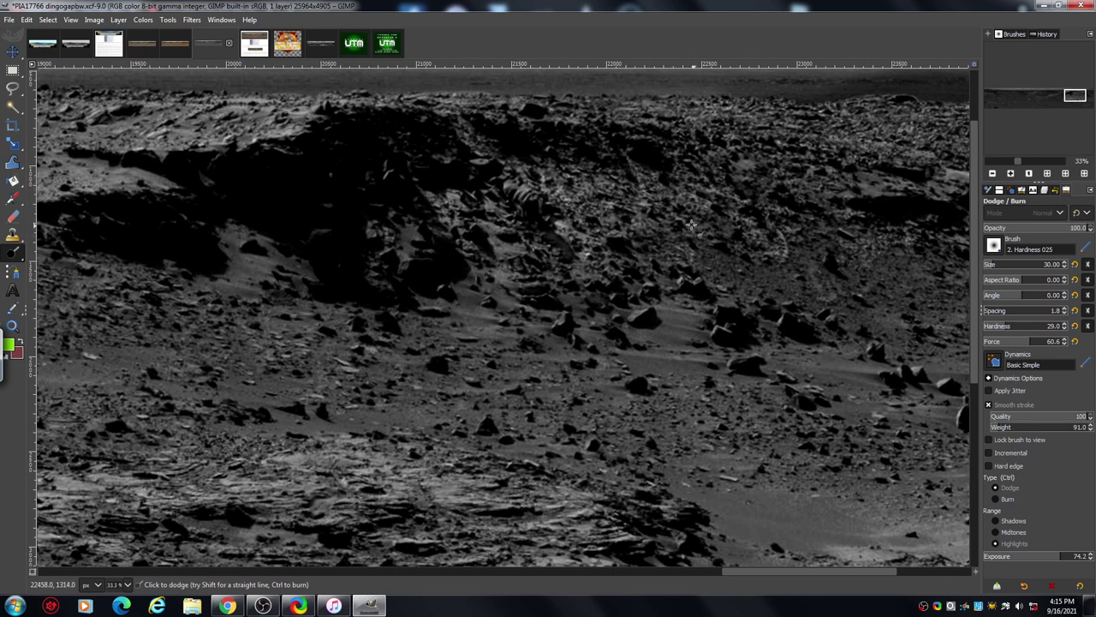
{"action": "left_click_drag", "start_coordinate": [880, 569], "coordinate": [911, 571]}
{"action": "left_click_drag", "start_coordinate": [975, 343], "coordinate": [972, 329]}
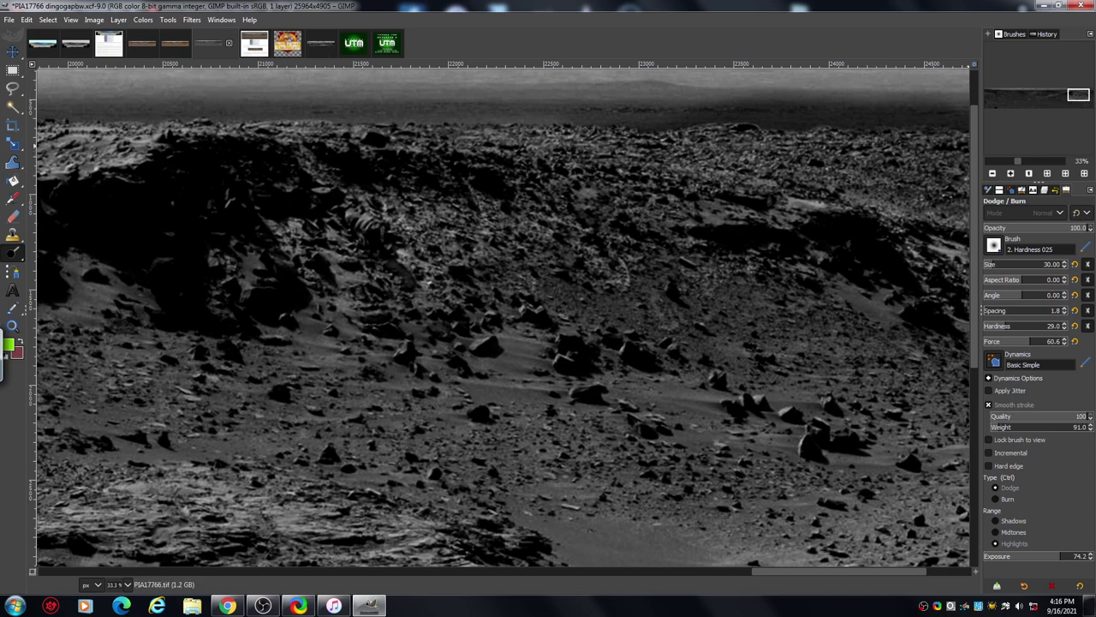
{"action": "left_click_drag", "start_coordinate": [1078, 94], "coordinate": [1042, 94]}
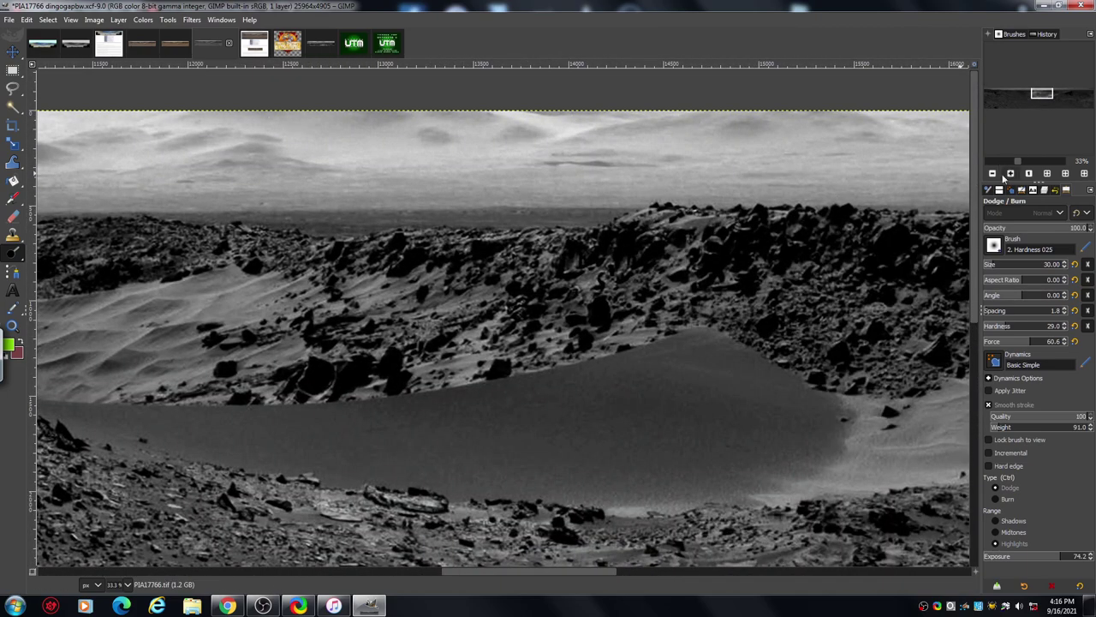
{"action": "scroll", "coordinate": [486, 250], "scroll_direction": "up", "scroll_amount": 2}
{"action": "left_click_drag", "start_coordinate": [522, 571], "coordinate": [489, 561]}
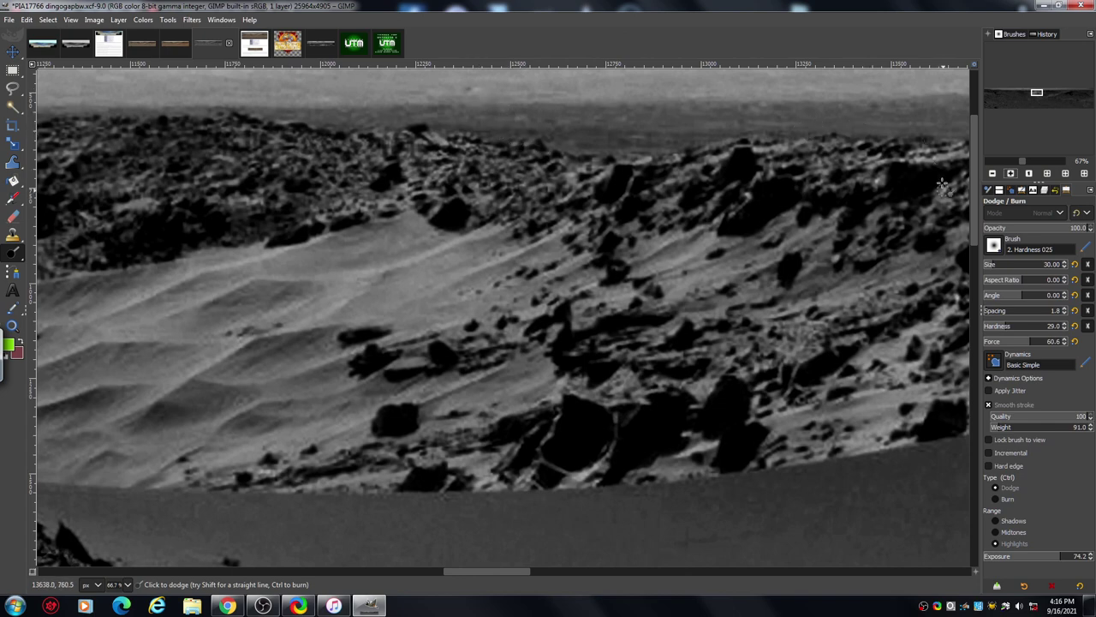
{"action": "left_click", "coordinate": [321, 42]}
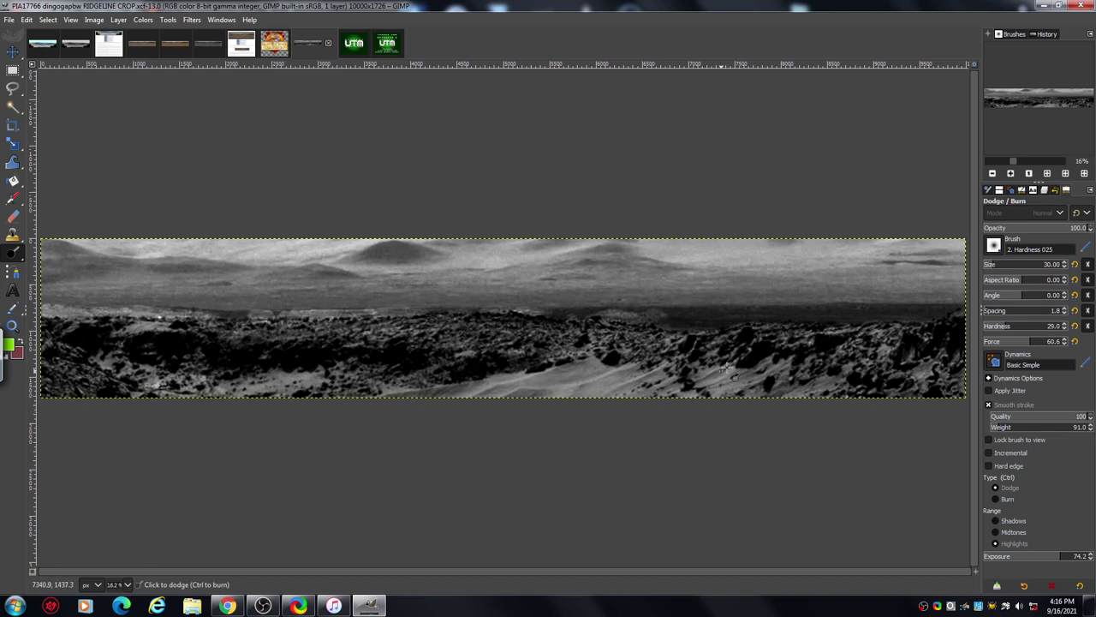
Zoom in on the crop and scroll to the right-hand ridge.
{"action": "left_click", "coordinate": [1010, 173]}
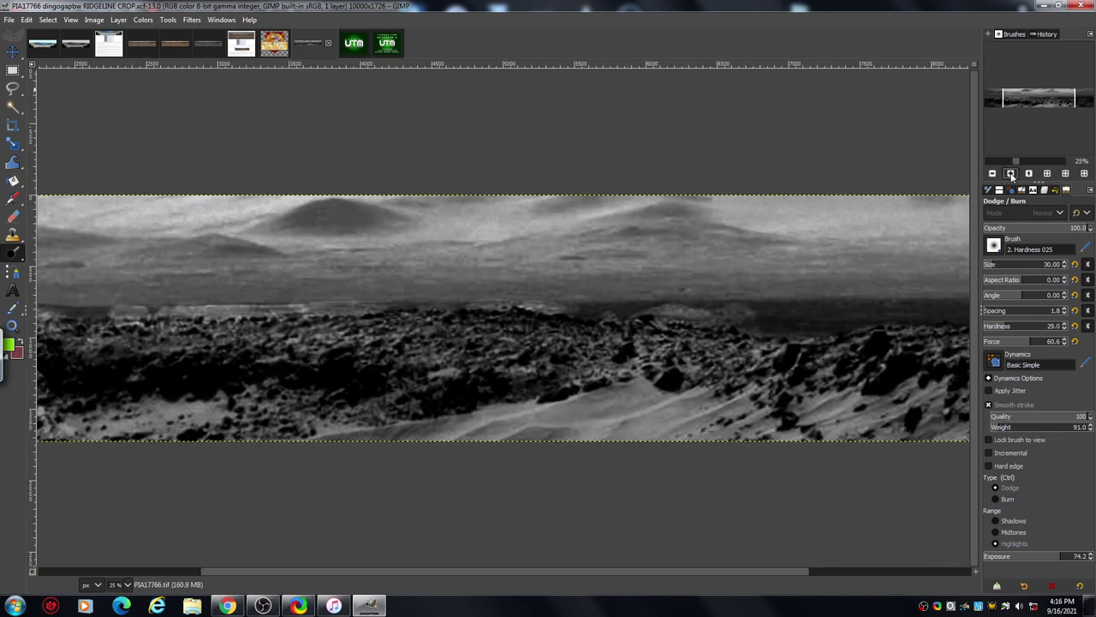
{"action": "left_click", "coordinate": [1010, 173]}
{"action": "left_click", "coordinate": [1011, 173]}
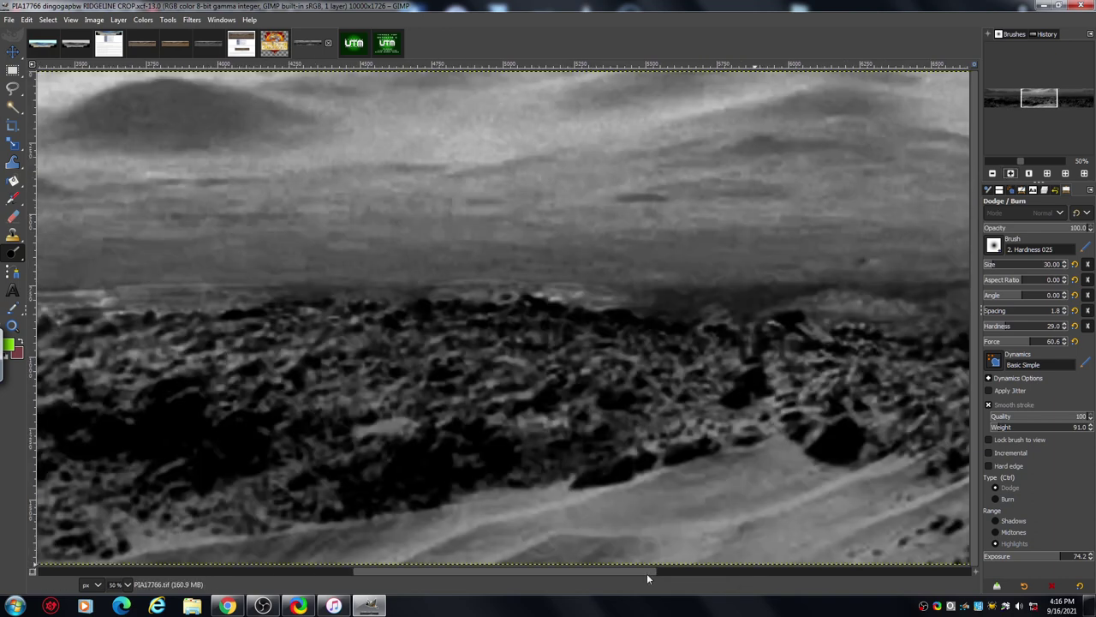
{"action": "left_click_drag", "start_coordinate": [635, 572], "coordinate": [723, 572]}
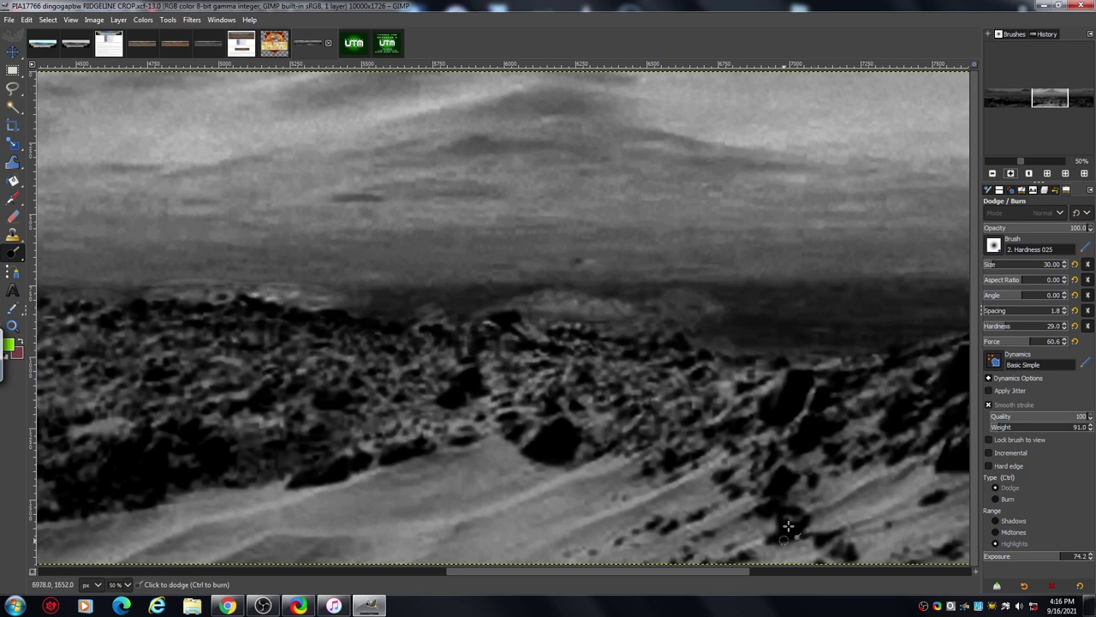
{"action": "left_click_drag", "start_coordinate": [720, 572], "coordinate": [792, 572]}
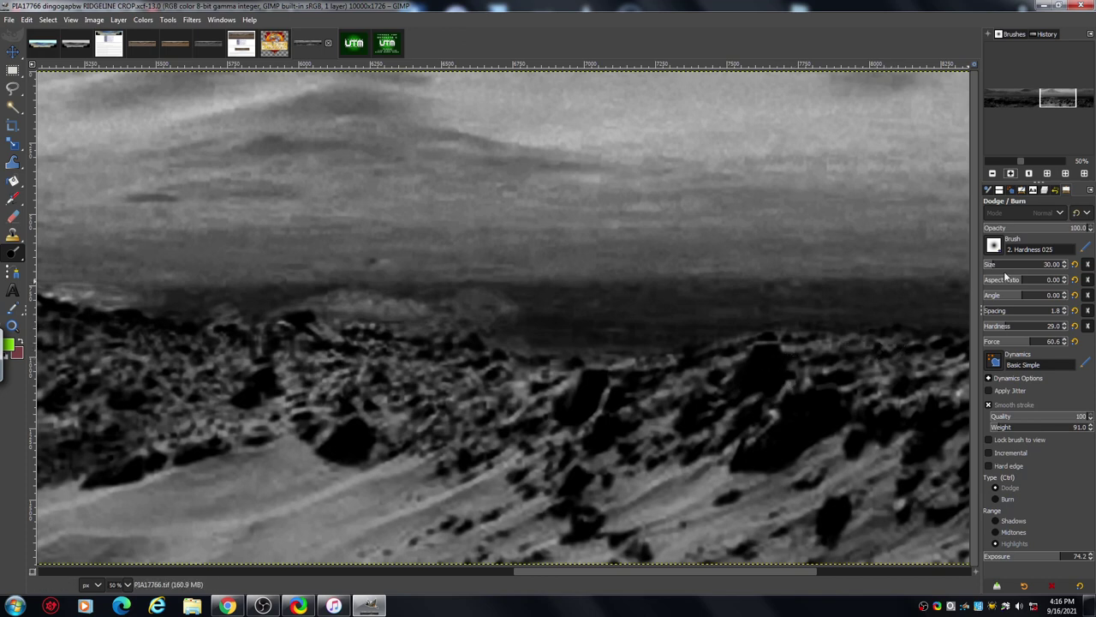
Set the Dodge/Burn size to 78 and dodge along the distant right-hand ridge.
{"action": "left_click_drag", "start_coordinate": [998, 269], "coordinate": [1006, 267]}
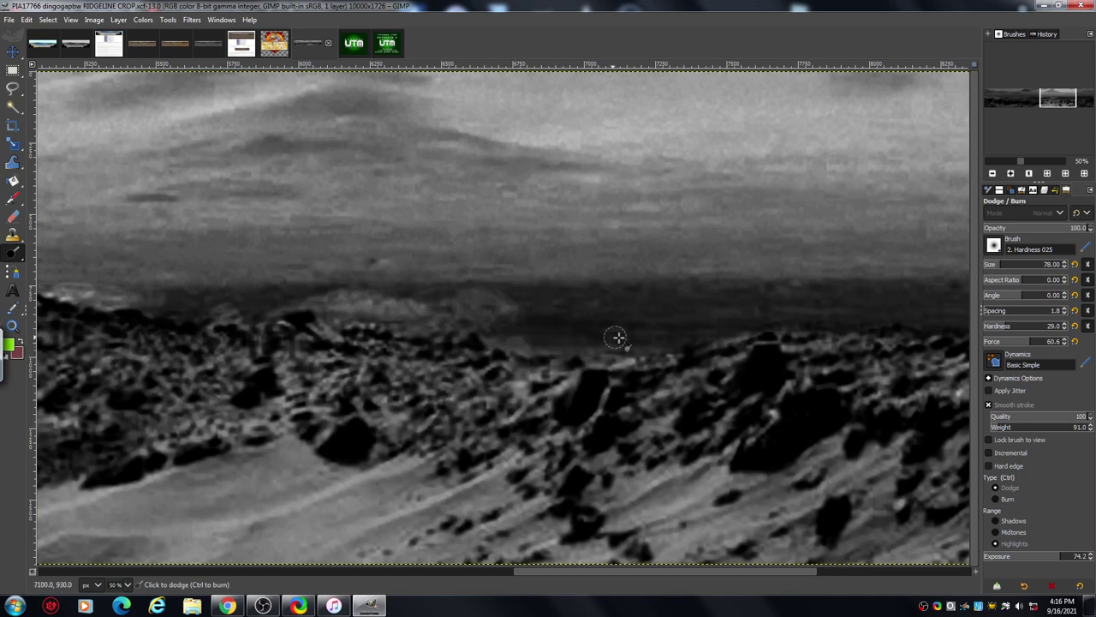
{"action": "mouse_move", "coordinate": [495, 334]}
{"action": "left_mouse_down"}
{"action": "mouse_move", "coordinate": [902, 324]}
{"action": "mouse_move", "coordinate": [799, 331]}
{"action": "left_mouse_up"}
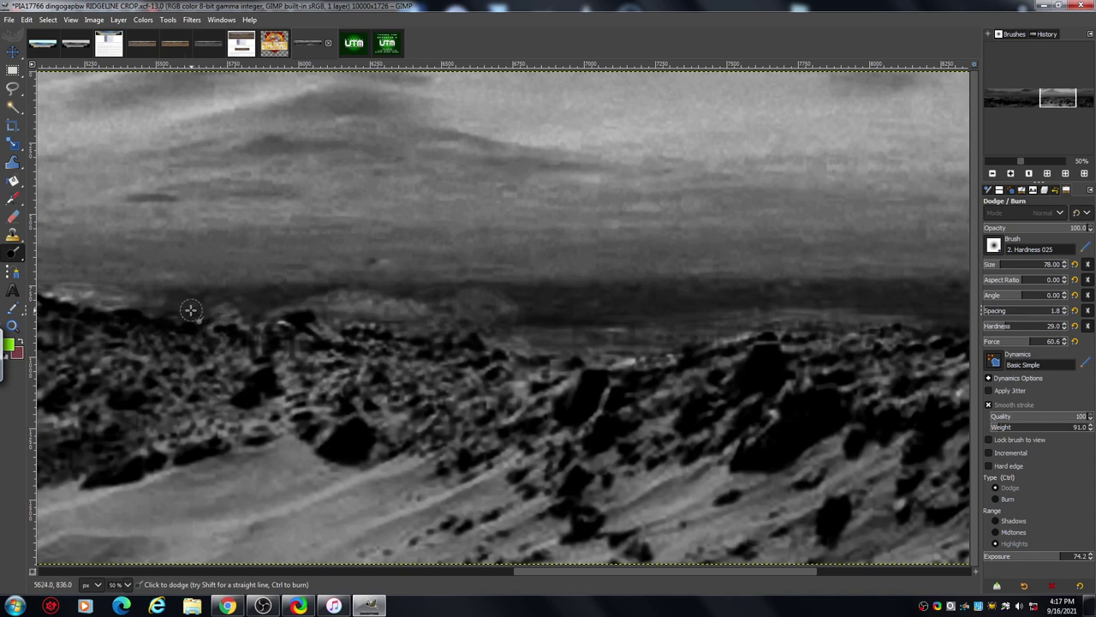
{"action": "left_click", "coordinate": [994, 173]}
{"action": "left_click", "coordinate": [994, 174]}
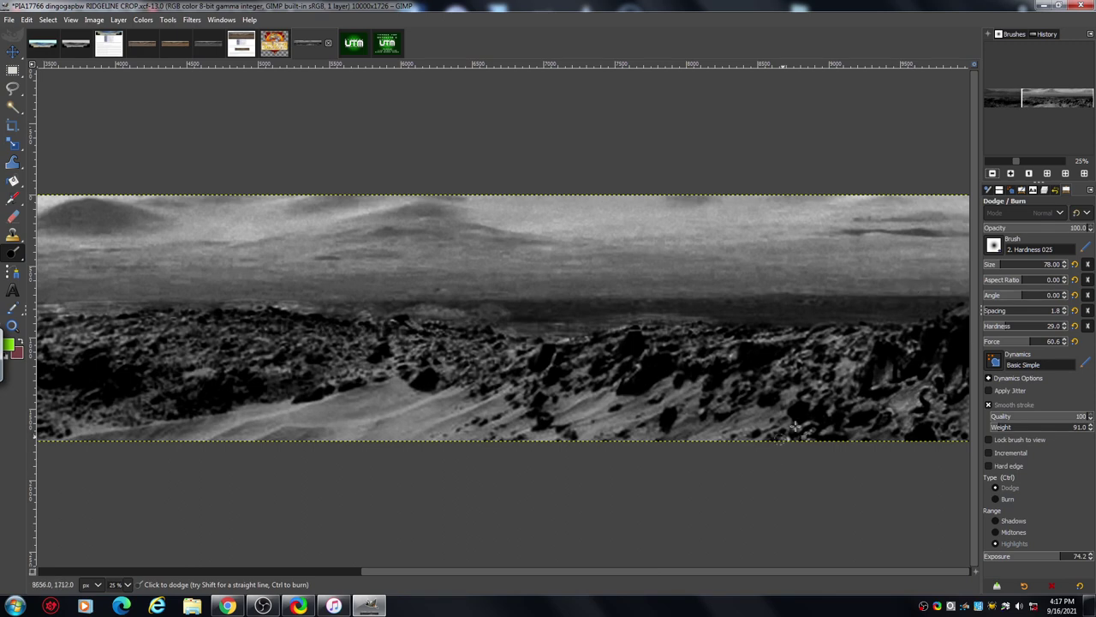
At 67% zoom, dodge the central ridgeline rocks with strokes toward the left and right.
{"action": "left_click_drag", "start_coordinate": [603, 571], "coordinate": [453, 572]}
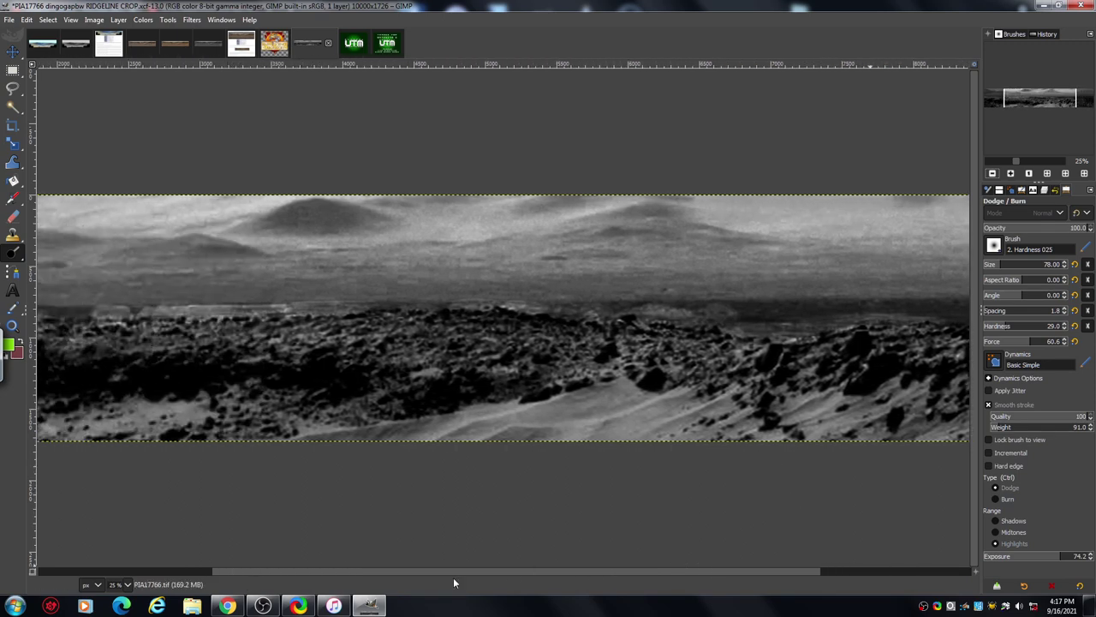
{"action": "left_click", "coordinate": [1010, 174]}
{"action": "left_click", "coordinate": [1010, 174]}
{"action": "left_click", "coordinate": [1010, 174]}
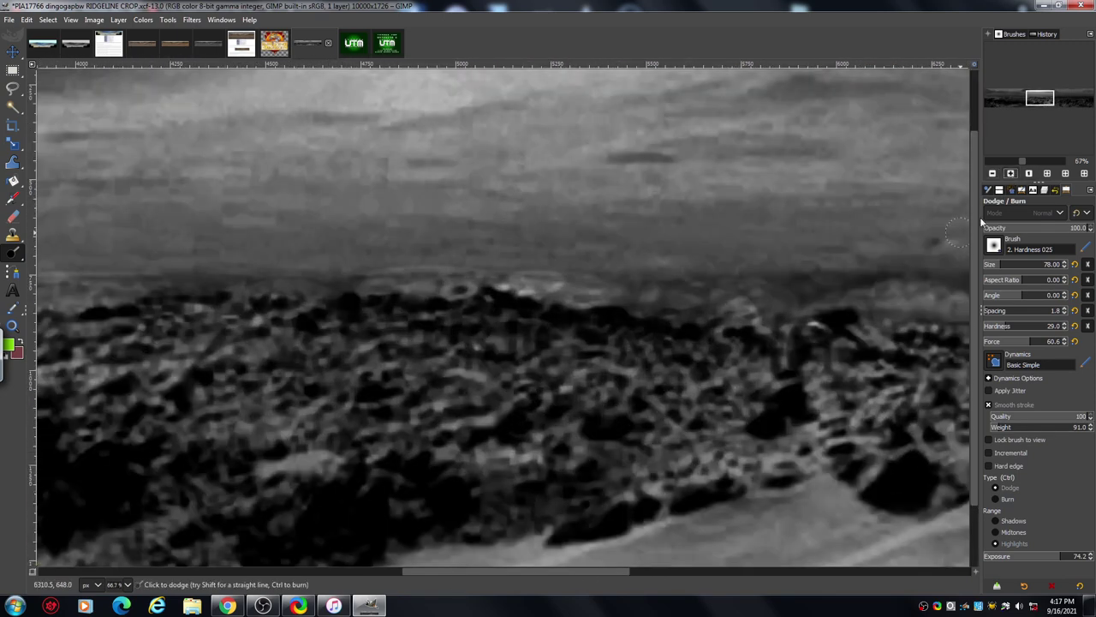
{"action": "mouse_move", "coordinate": [566, 296]}
{"action": "left_mouse_down"}
{"action": "mouse_move", "coordinate": [233, 296]}
{"action": "mouse_move", "coordinate": [370, 286]}
{"action": "mouse_move", "coordinate": [258, 277]}
{"action": "mouse_move", "coordinate": [750, 284]}
{"action": "mouse_move", "coordinate": [663, 302]}
{"action": "mouse_move", "coordinate": [688, 299]}
{"action": "mouse_move", "coordinate": [693, 330]}
{"action": "mouse_move", "coordinate": [657, 303]}
{"action": "mouse_move", "coordinate": [509, 296]}
{"action": "left_mouse_up"}
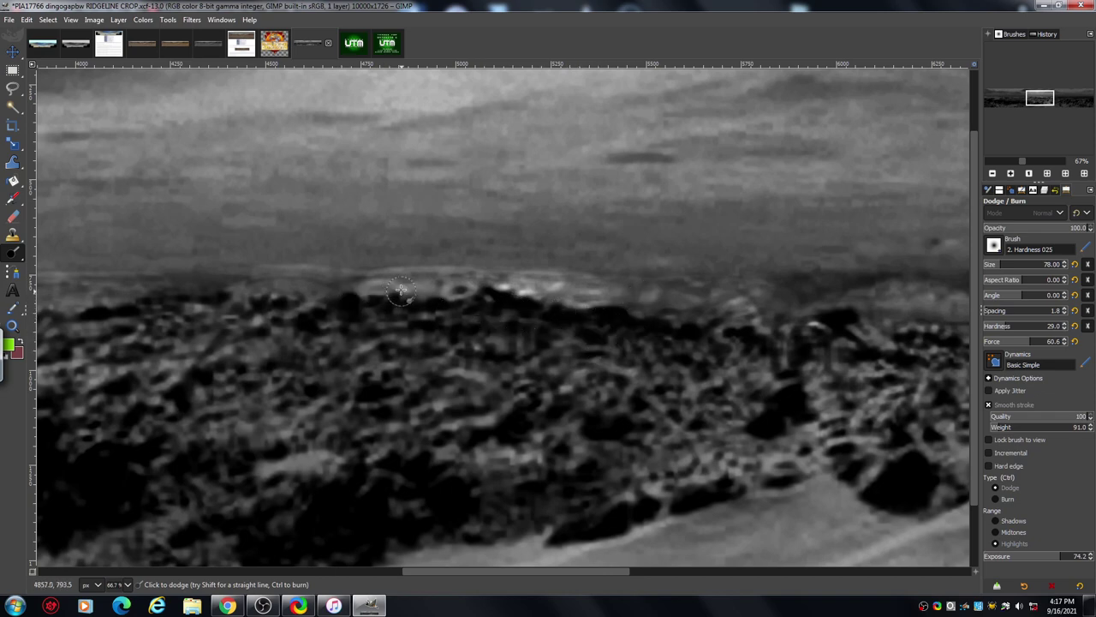
{"action": "left_click_drag", "start_coordinate": [400, 291], "coordinate": [214, 296]}
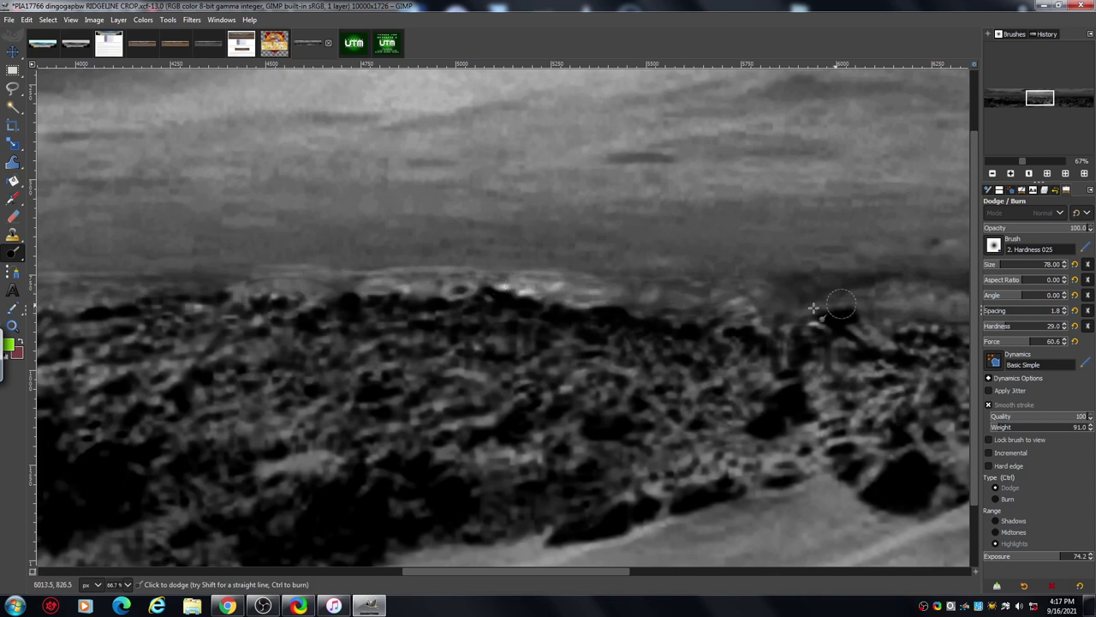
{"action": "mouse_move", "coordinate": [819, 306]}
{"action": "left_mouse_down"}
{"action": "mouse_move", "coordinate": [868, 310]}
{"action": "mouse_move", "coordinate": [790, 326]}
{"action": "mouse_move", "coordinate": [848, 295]}
{"action": "left_mouse_up"}
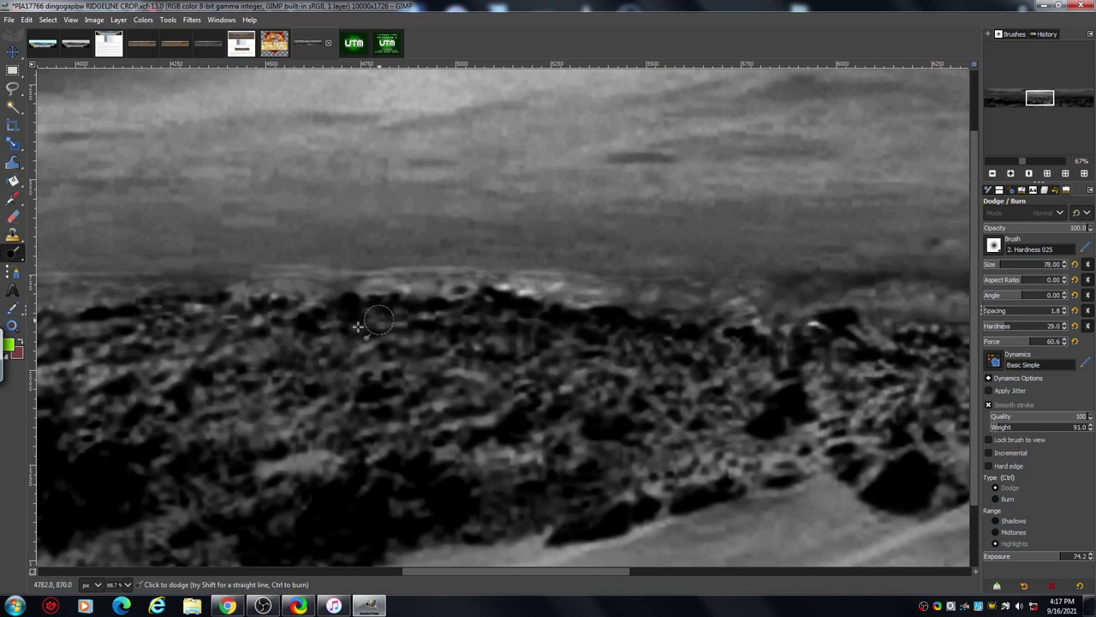
{"action": "left_click", "coordinate": [992, 174]}
{"action": "left_click", "coordinate": [993, 173]}
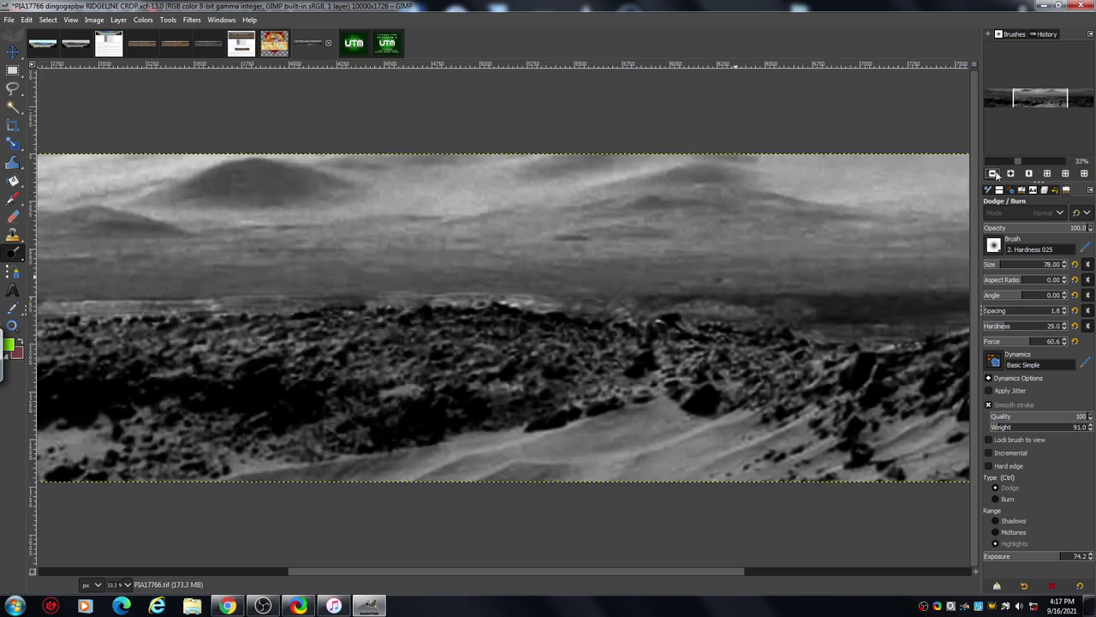
{"action": "left_click_drag", "start_coordinate": [693, 571], "coordinate": [443, 590]}
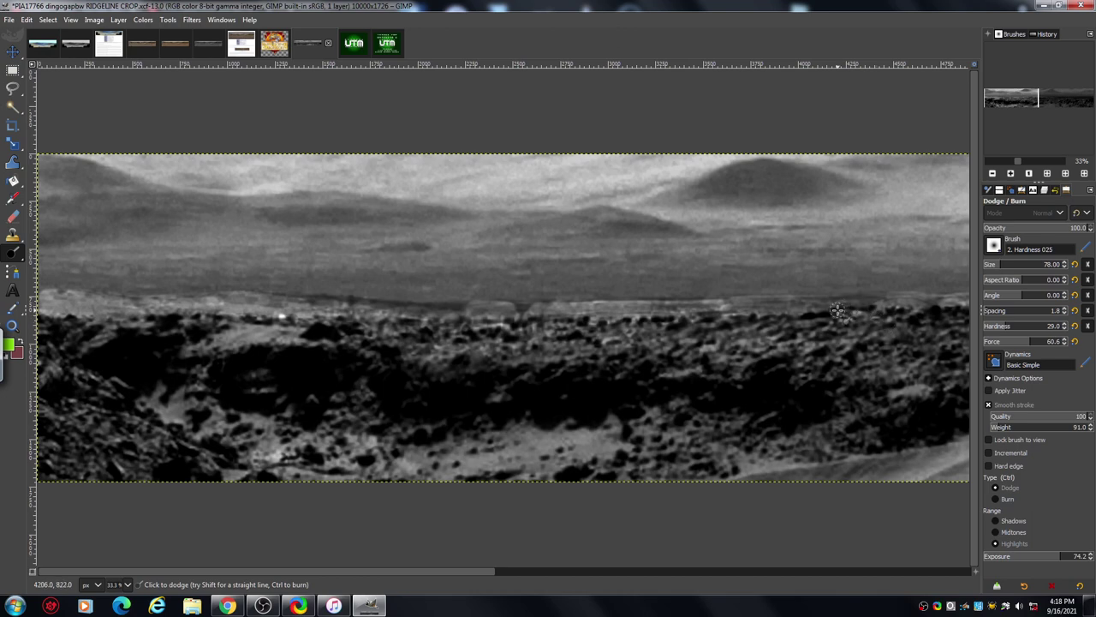
{"action": "left_click", "coordinate": [997, 175]}
{"action": "left_click", "coordinate": [997, 175]}
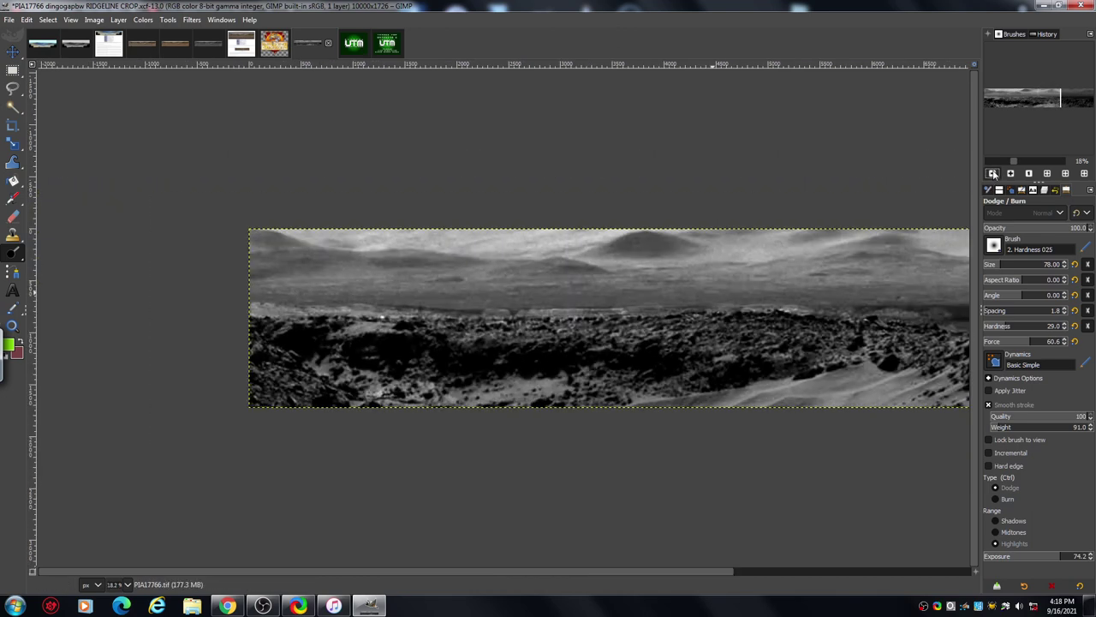
{"action": "left_click_drag", "start_coordinate": [687, 572], "coordinate": [729, 572]}
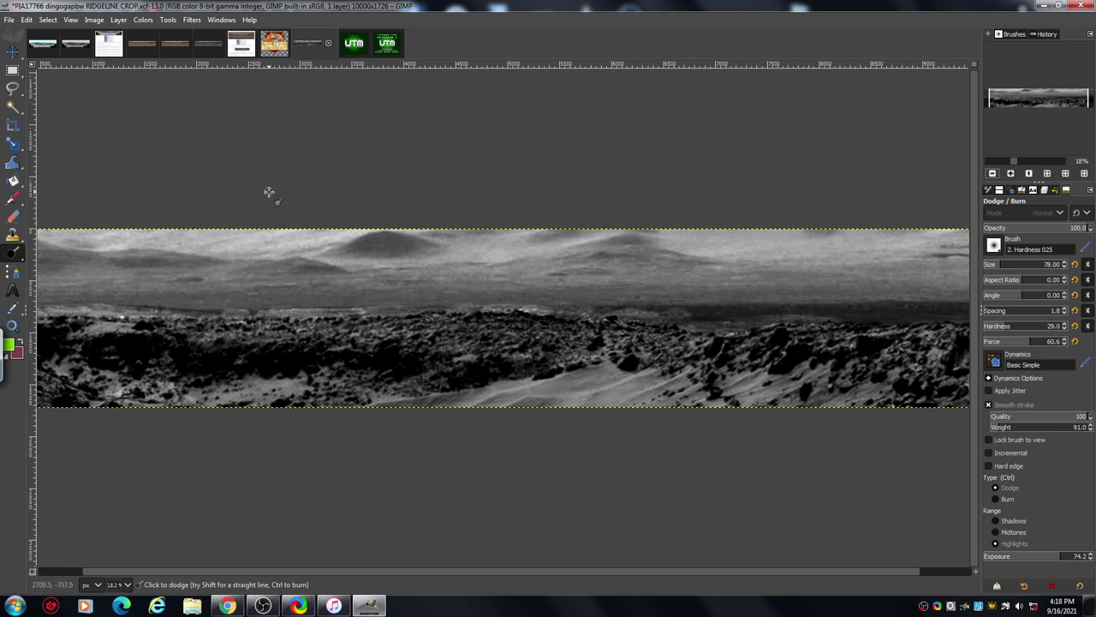
{"action": "left_click", "coordinate": [994, 175]}
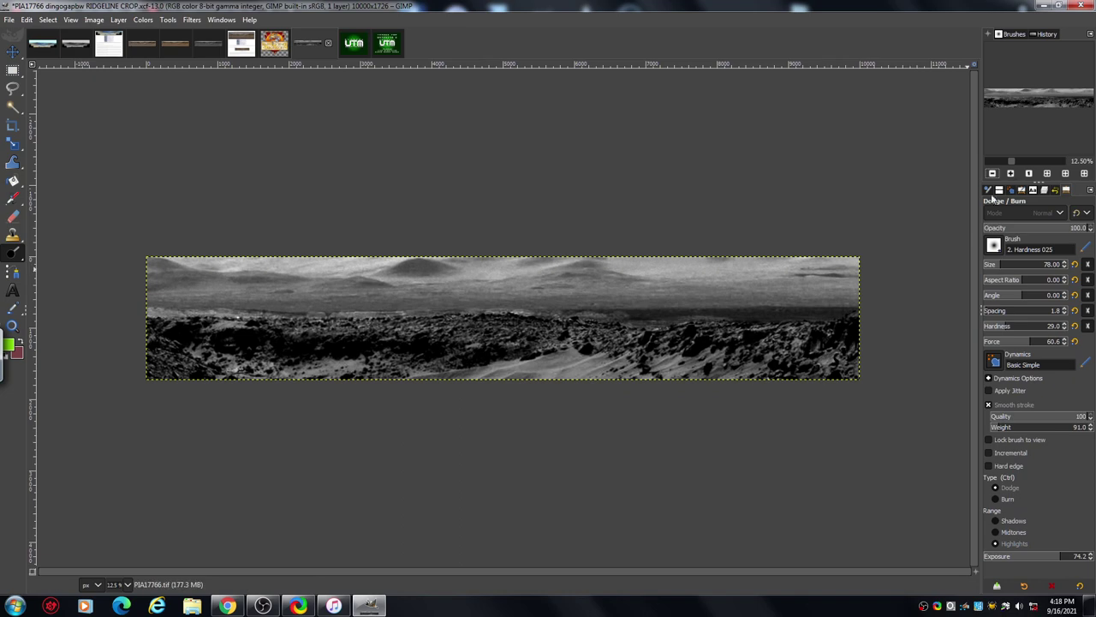
{"action": "left_click", "coordinate": [1011, 174]}
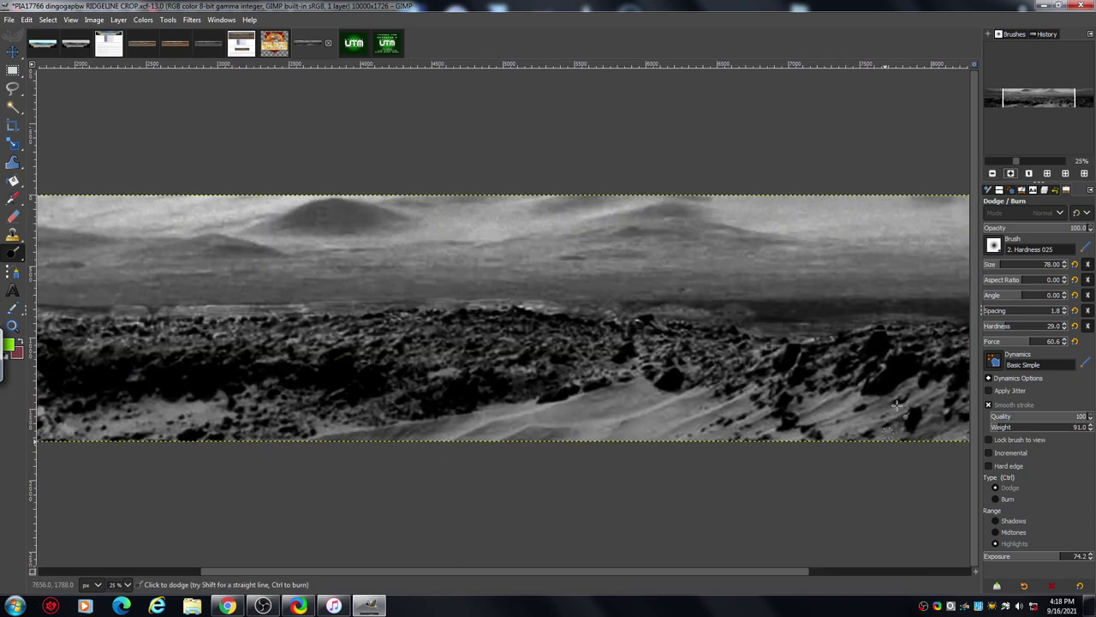
{"action": "left_click_drag", "start_coordinate": [801, 570], "coordinate": [984, 566]}
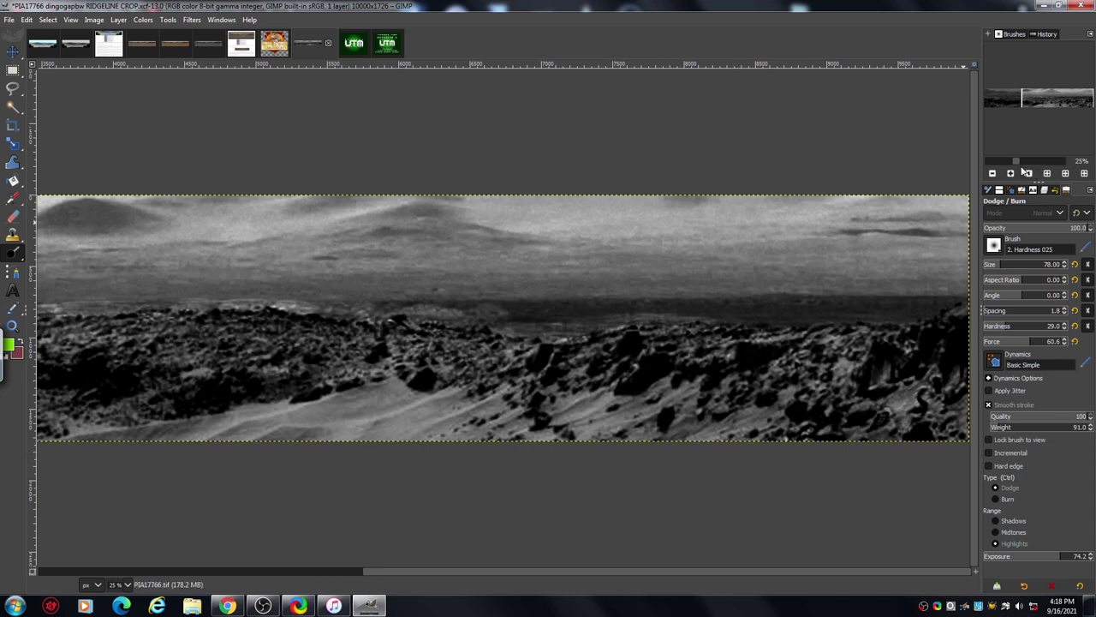
At 50% zoom, dodge the right-hand ridge edge, then zoom back out to review.
{"action": "left_click", "coordinate": [1010, 174]}
{"action": "left_click_drag", "start_coordinate": [737, 572], "coordinate": [824, 582]}
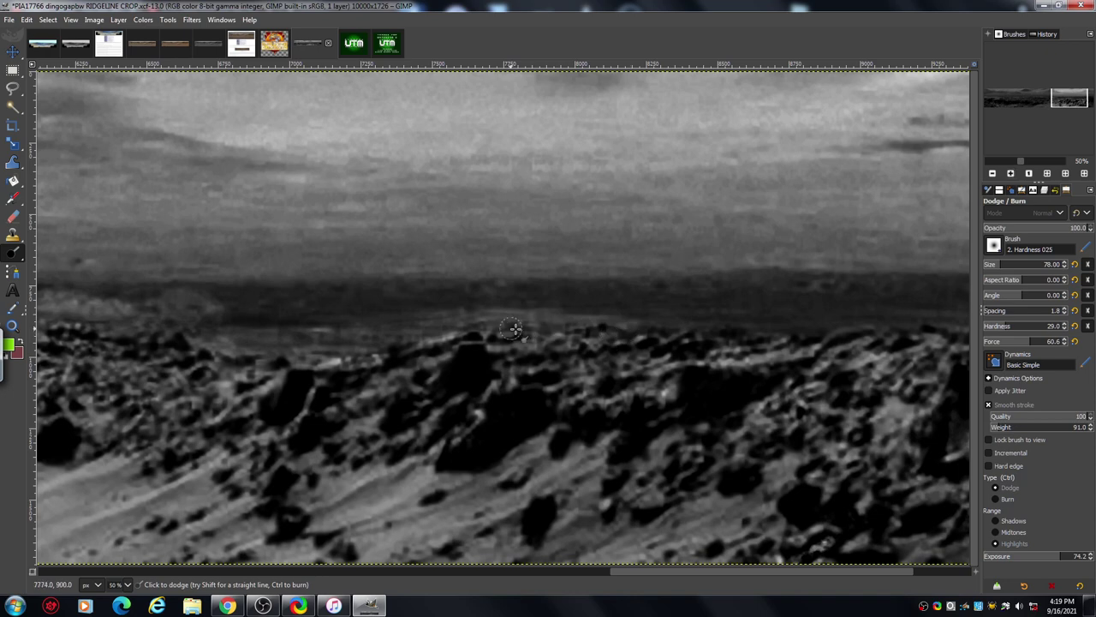
{"action": "mouse_move", "coordinate": [533, 323]}
{"action": "left_mouse_down"}
{"action": "mouse_move", "coordinate": [480, 320]}
{"action": "mouse_move", "coordinate": [389, 349]}
{"action": "mouse_move", "coordinate": [332, 342]}
{"action": "mouse_move", "coordinate": [390, 346]}
{"action": "mouse_move", "coordinate": [484, 325]}
{"action": "mouse_move", "coordinate": [586, 328]}
{"action": "mouse_move", "coordinate": [463, 351]}
{"action": "mouse_move", "coordinate": [565, 321]}
{"action": "mouse_move", "coordinate": [540, 325]}
{"action": "mouse_move", "coordinate": [668, 341]}
{"action": "mouse_move", "coordinate": [651, 331]}
{"action": "mouse_move", "coordinate": [673, 330]}
{"action": "mouse_move", "coordinate": [641, 325]}
{"action": "left_mouse_up"}
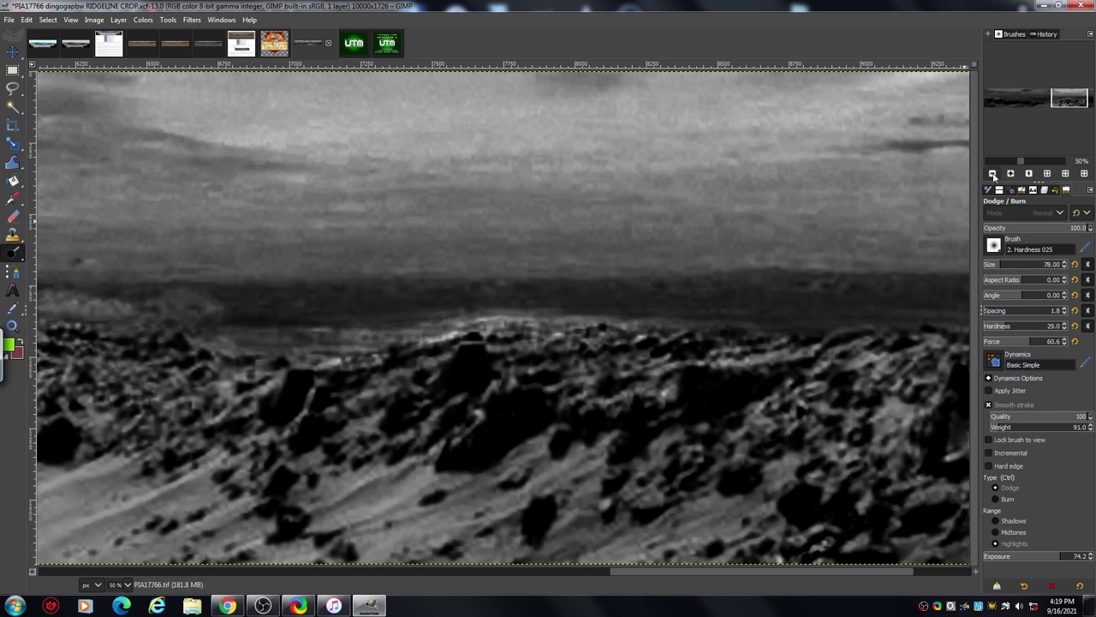
{"action": "left_click", "coordinate": [993, 173]}
{"action": "left_click", "coordinate": [993, 174]}
{"action": "left_click", "coordinate": [992, 174]}
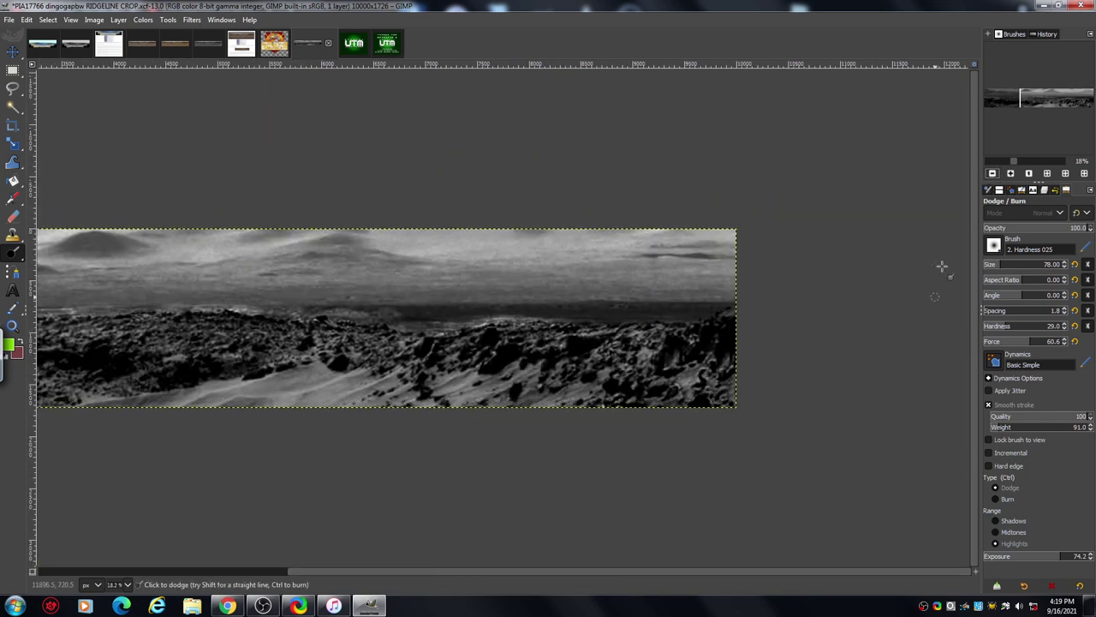
Switch to the ytouttromessage FLAT 'Thanks for watching' outro image.
{"action": "left_click_drag", "start_coordinate": [508, 569], "coordinate": [348, 594]}
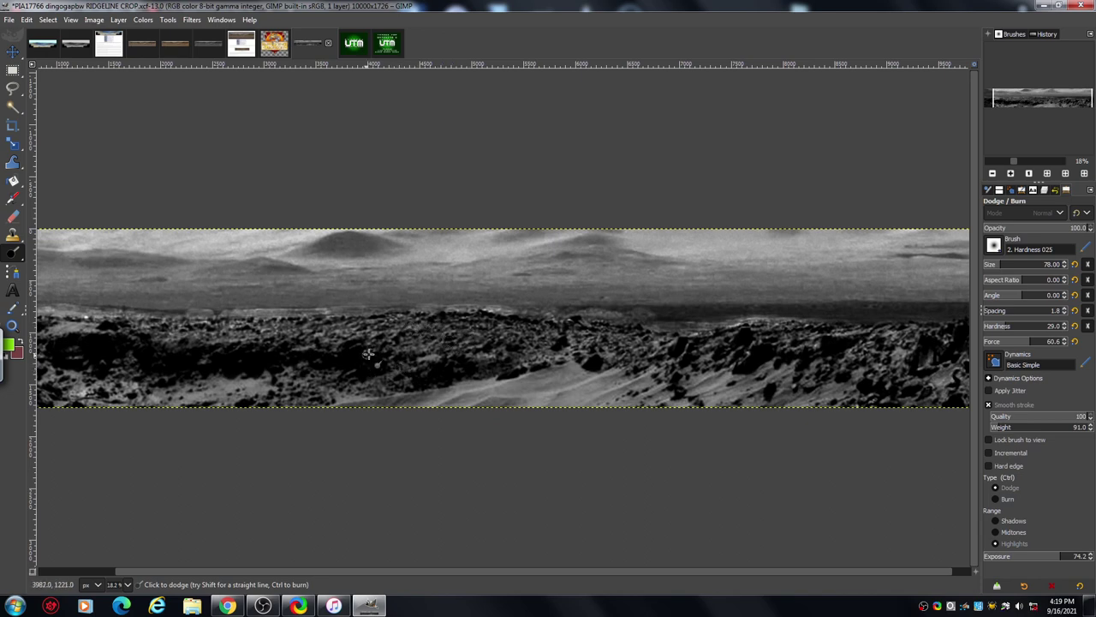
{"action": "left_click", "coordinate": [387, 45]}
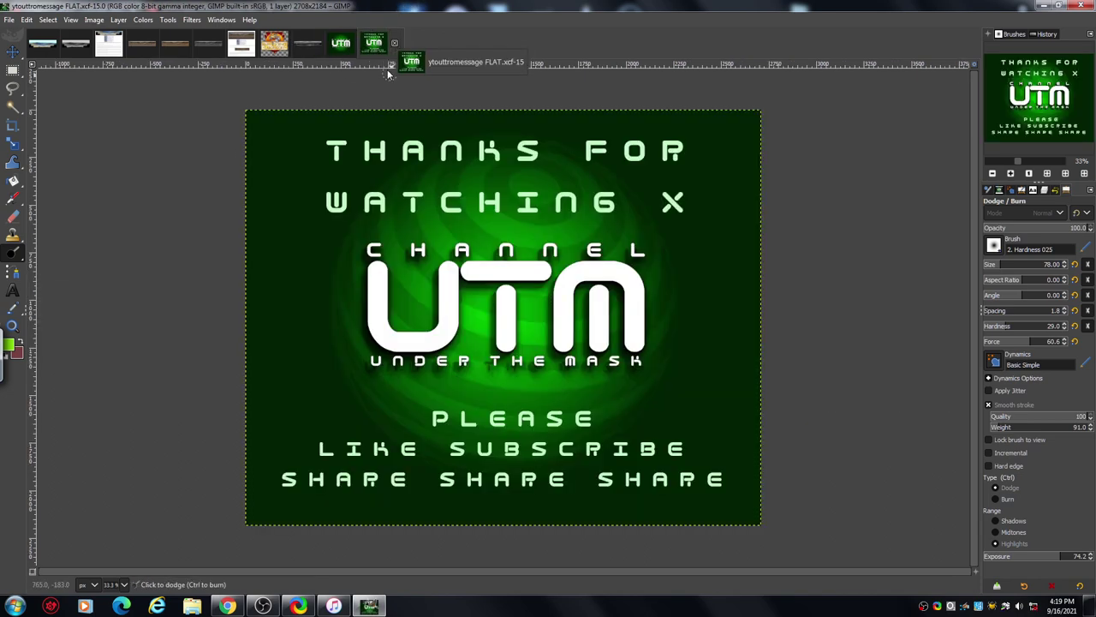